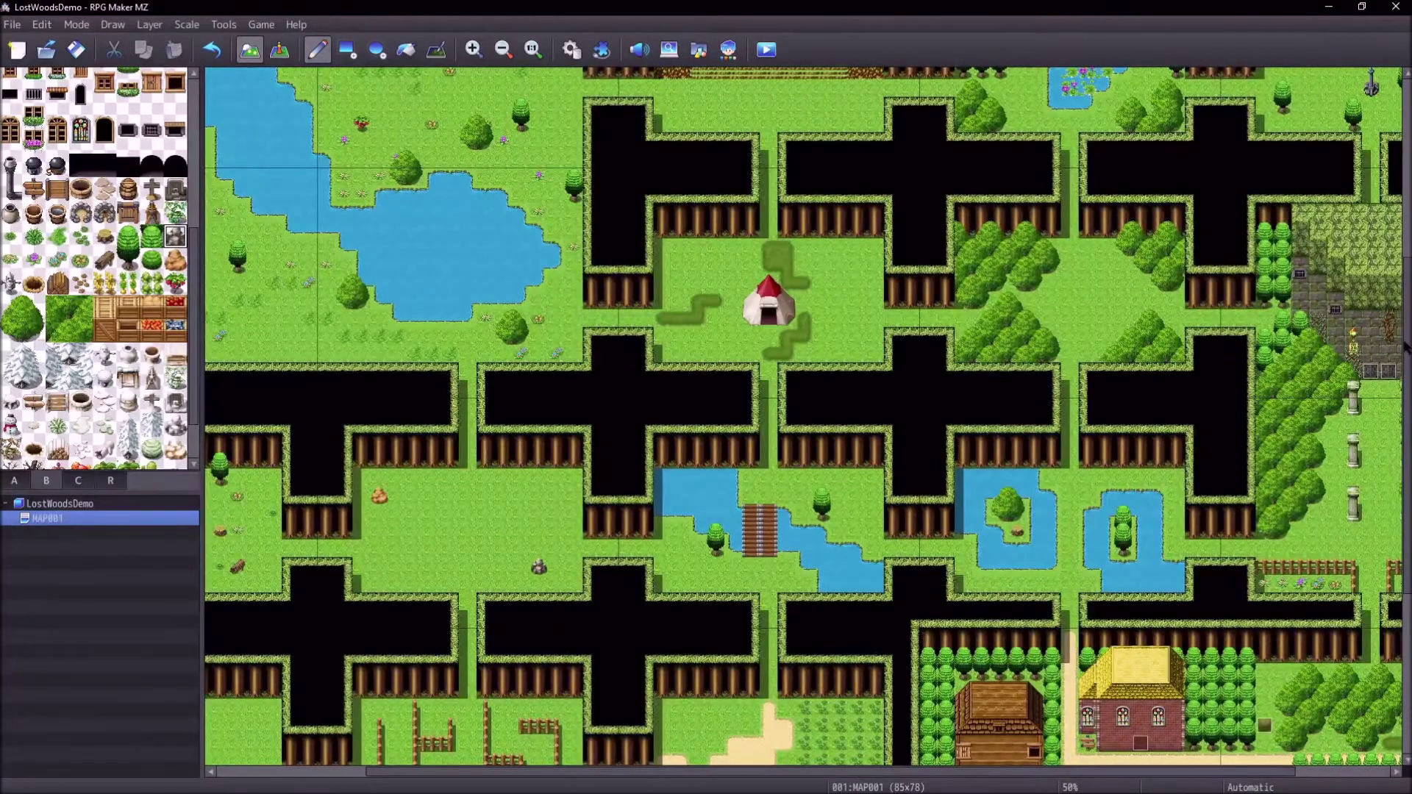
Step: Survey the lost woods map from its forest rooms to the village, then view the whole map at 25%
scroll(1064, 494, "down", 5)
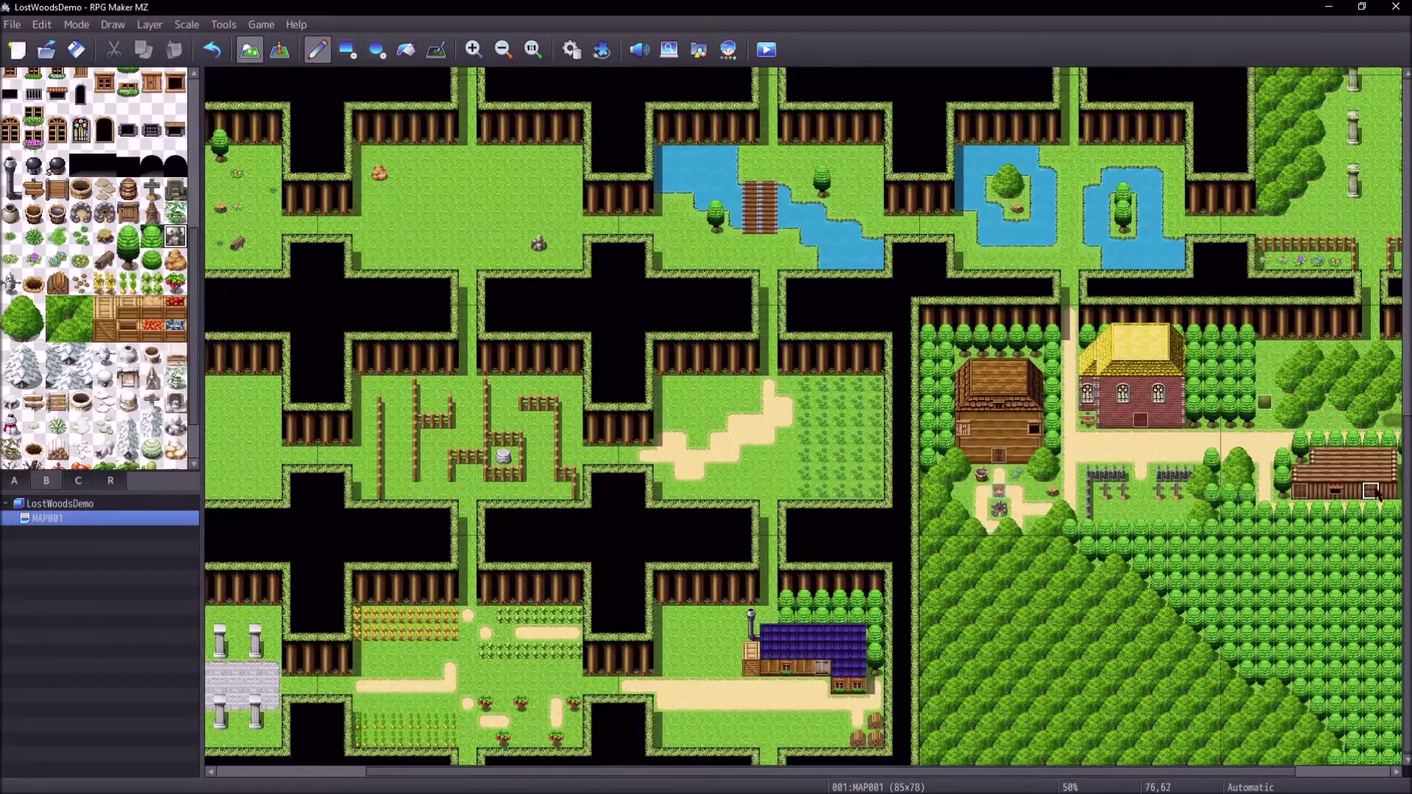
scroll(1373, 492, "up", 2)
scroll(807, 416, "up", 10)
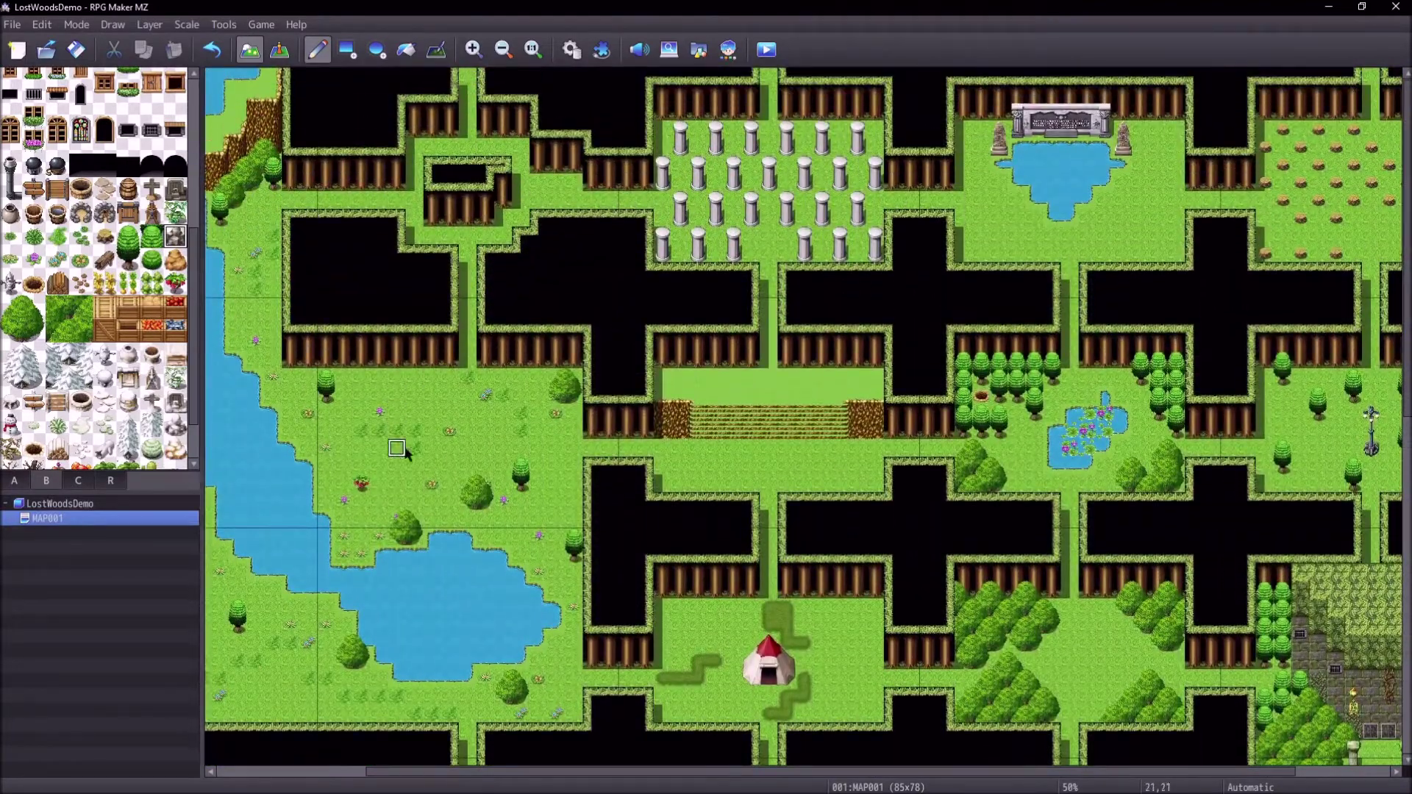
left_click_drag(731, 772, 583, 772)
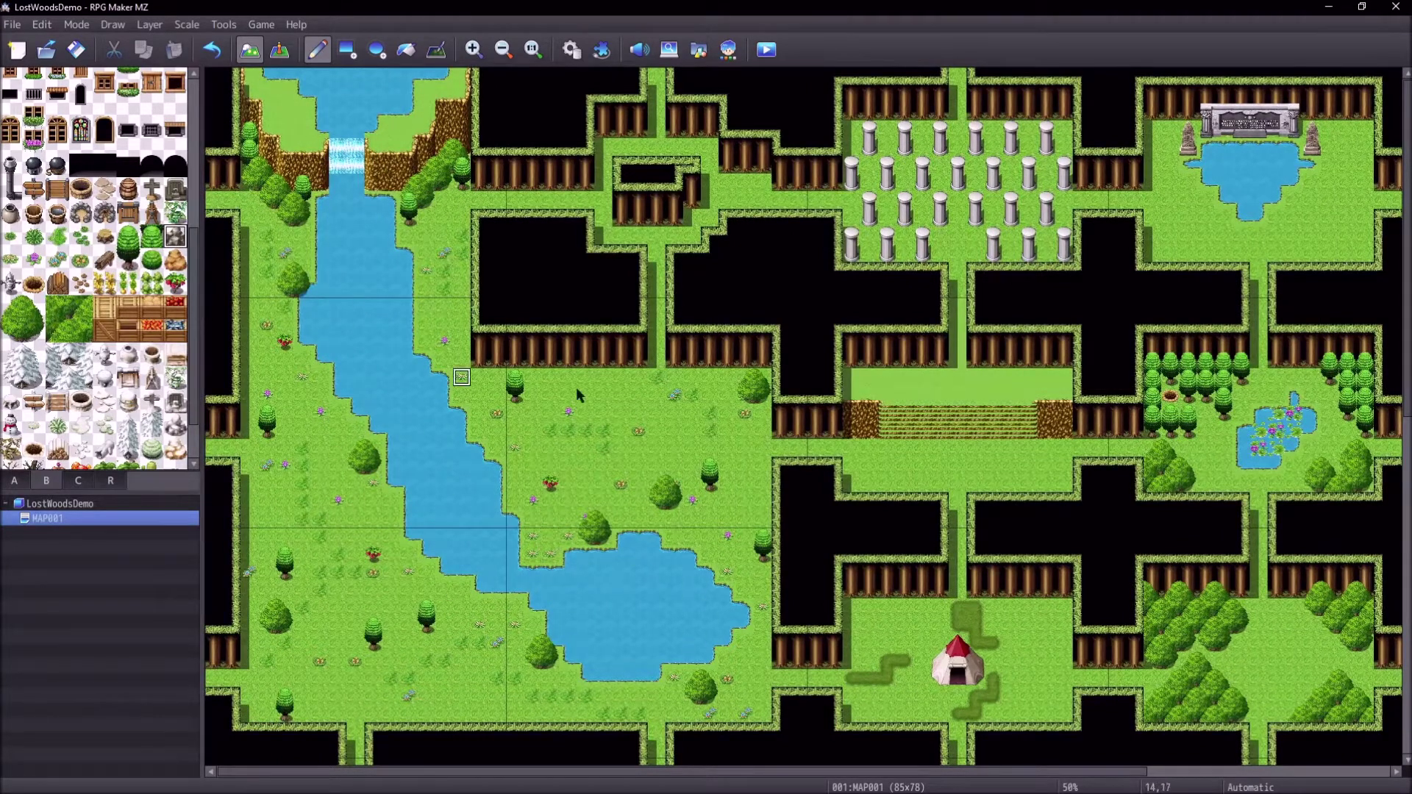
left_click_drag(698, 772, 940, 772)
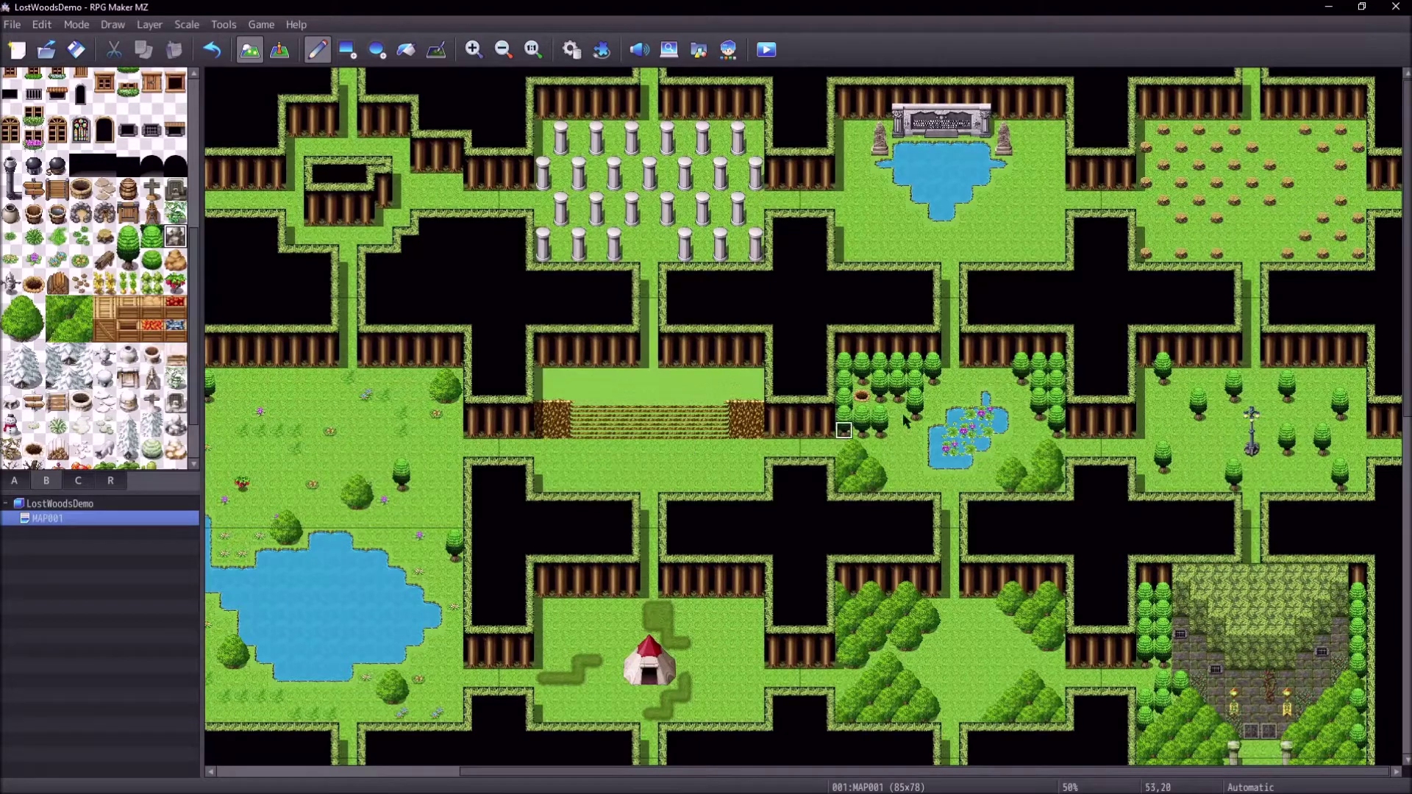
scroll(806, 415, "down", 10)
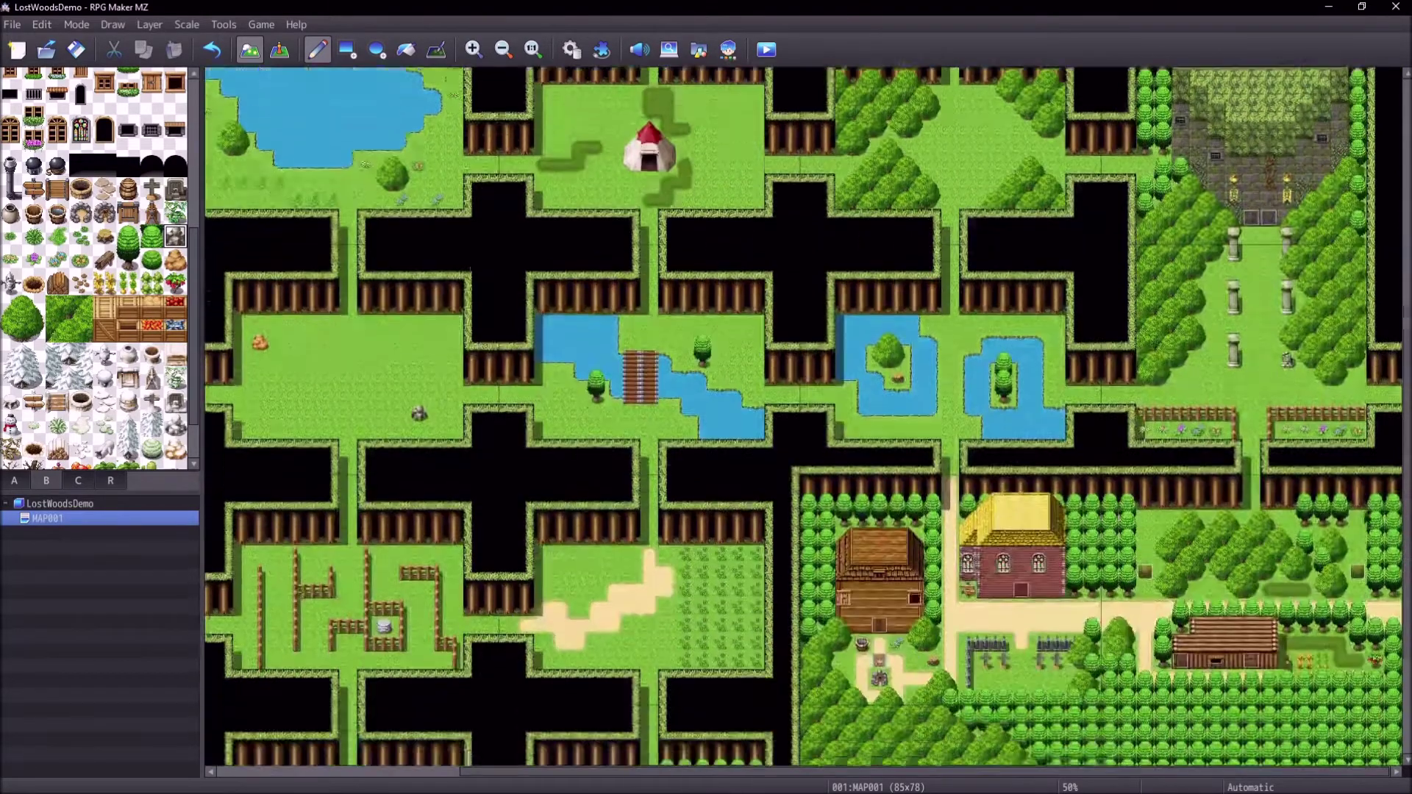
left_click_drag(651, 774, 406, 792)
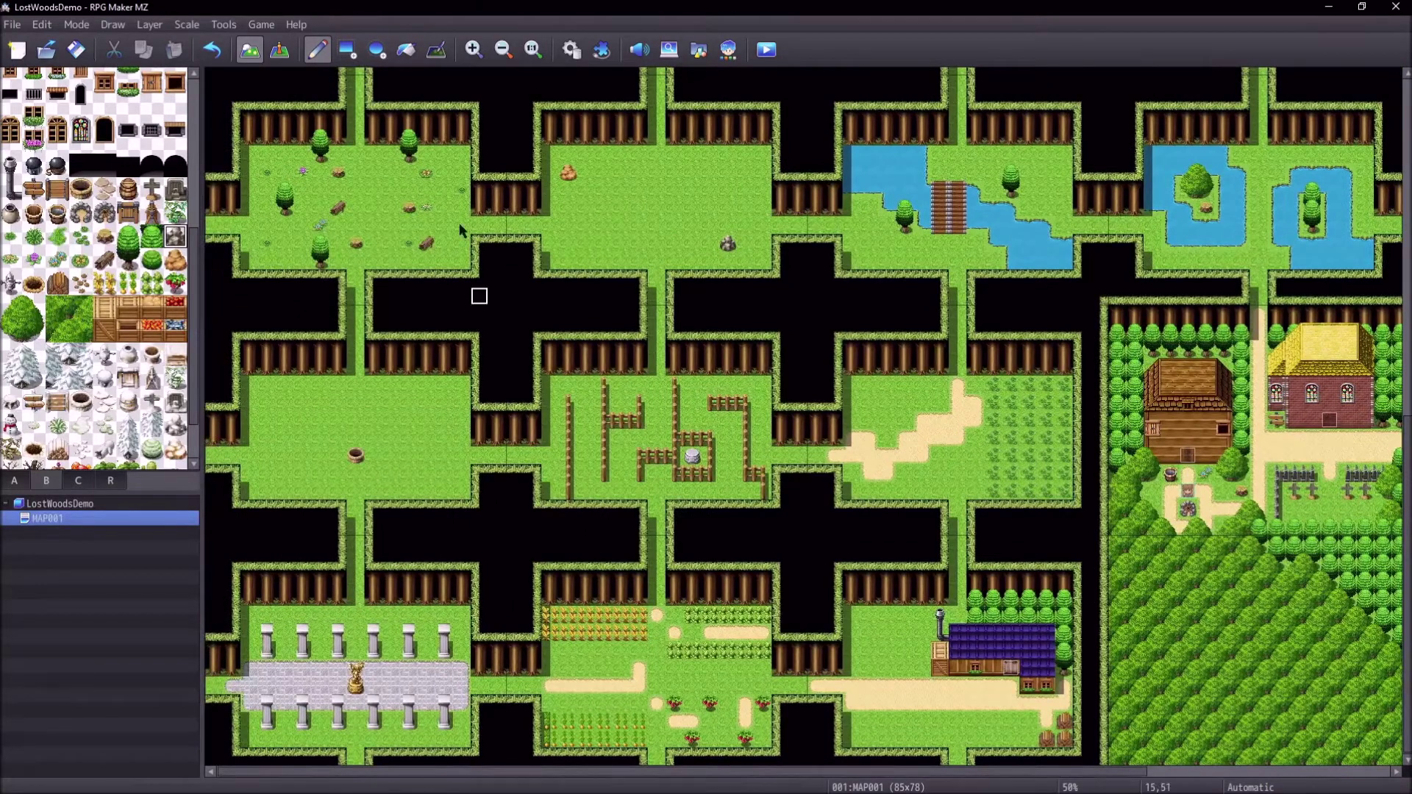
left_click(514, 46)
left_click(503, 49)
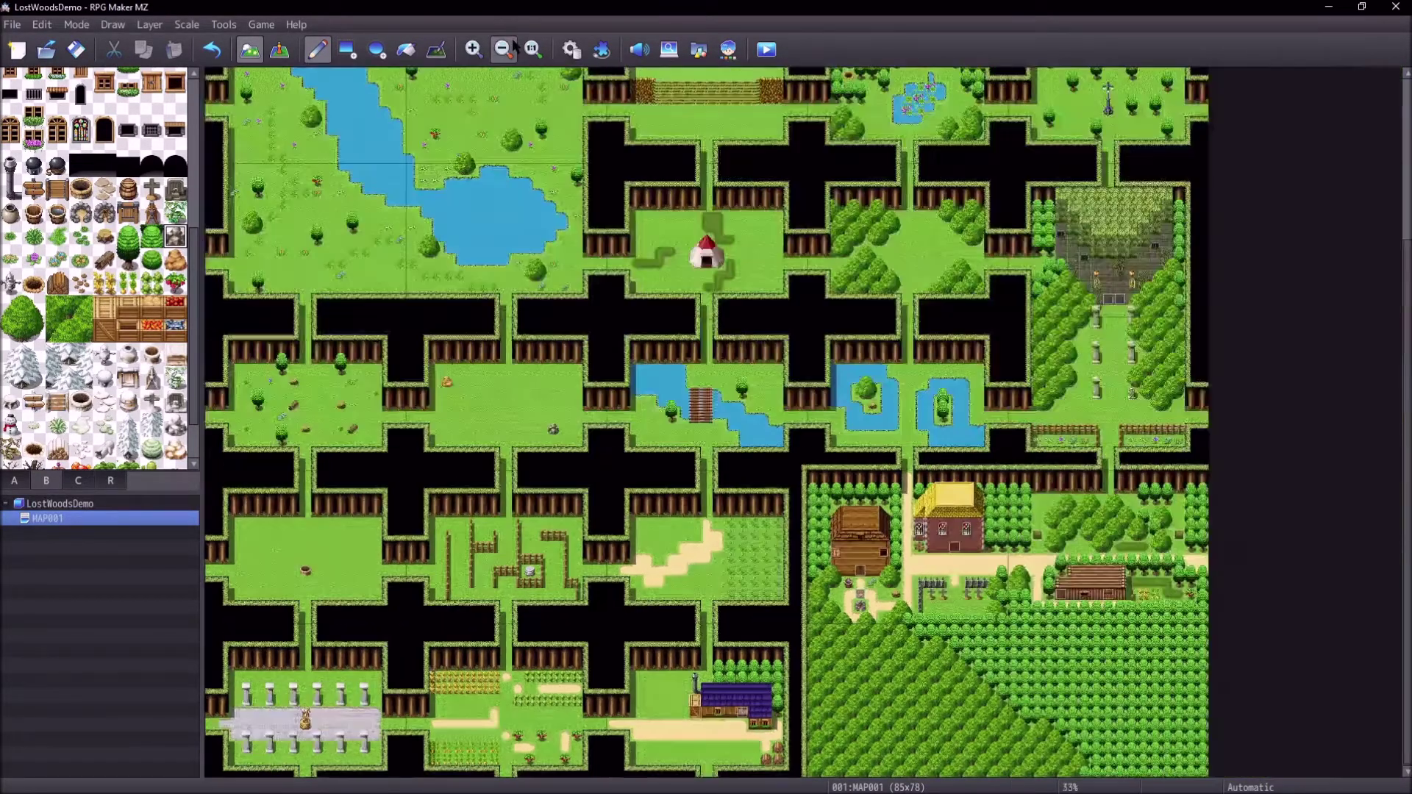
left_click(504, 49)
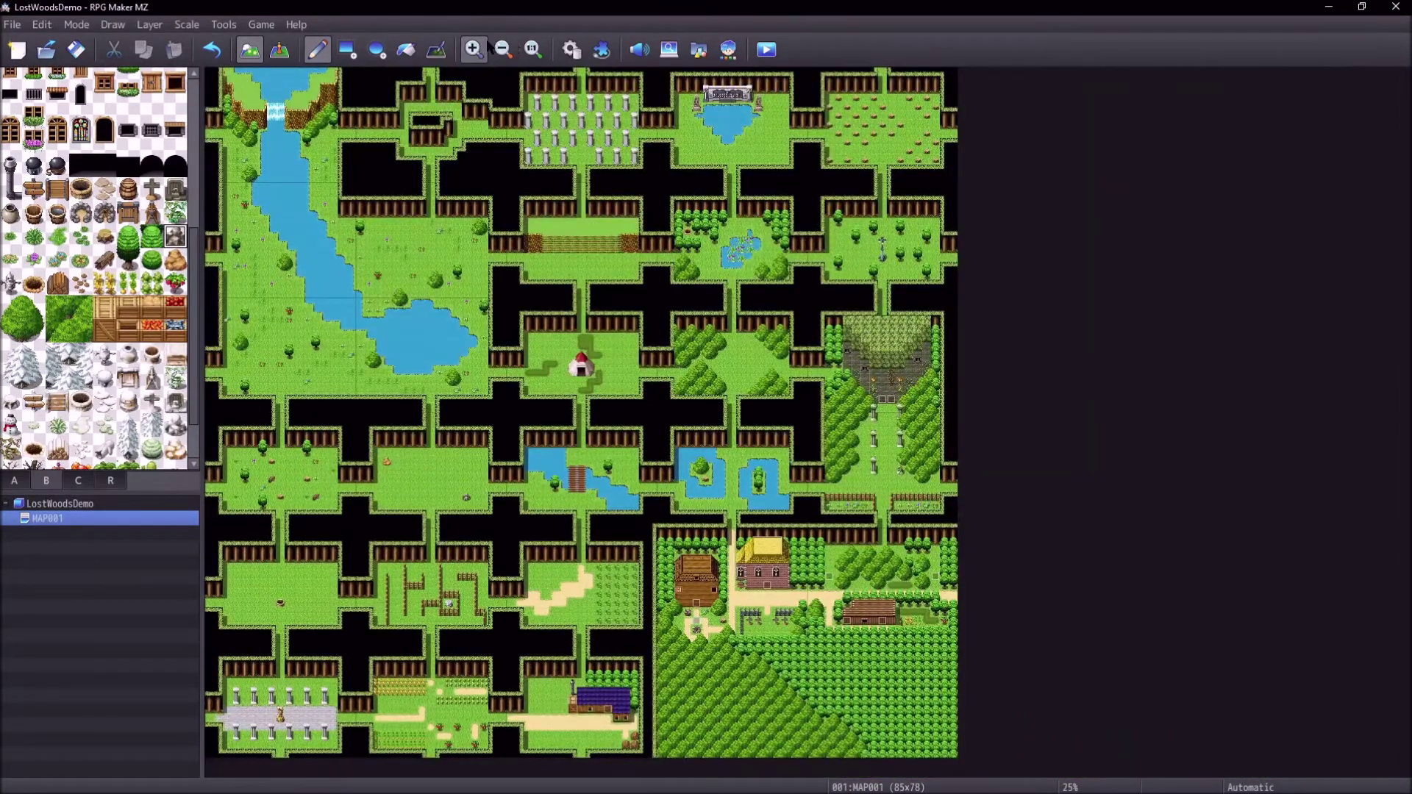
left_click(484, 47)
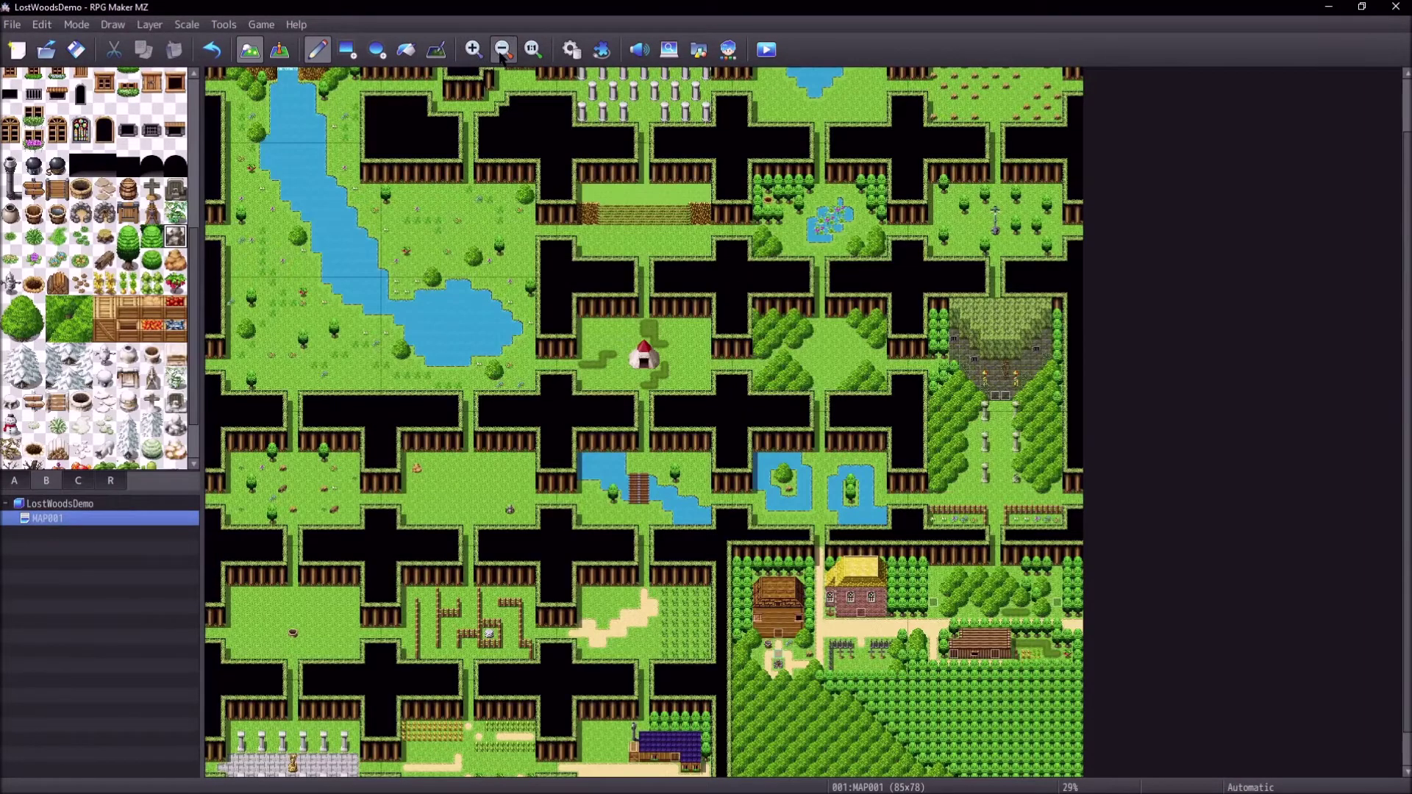
left_click(503, 49)
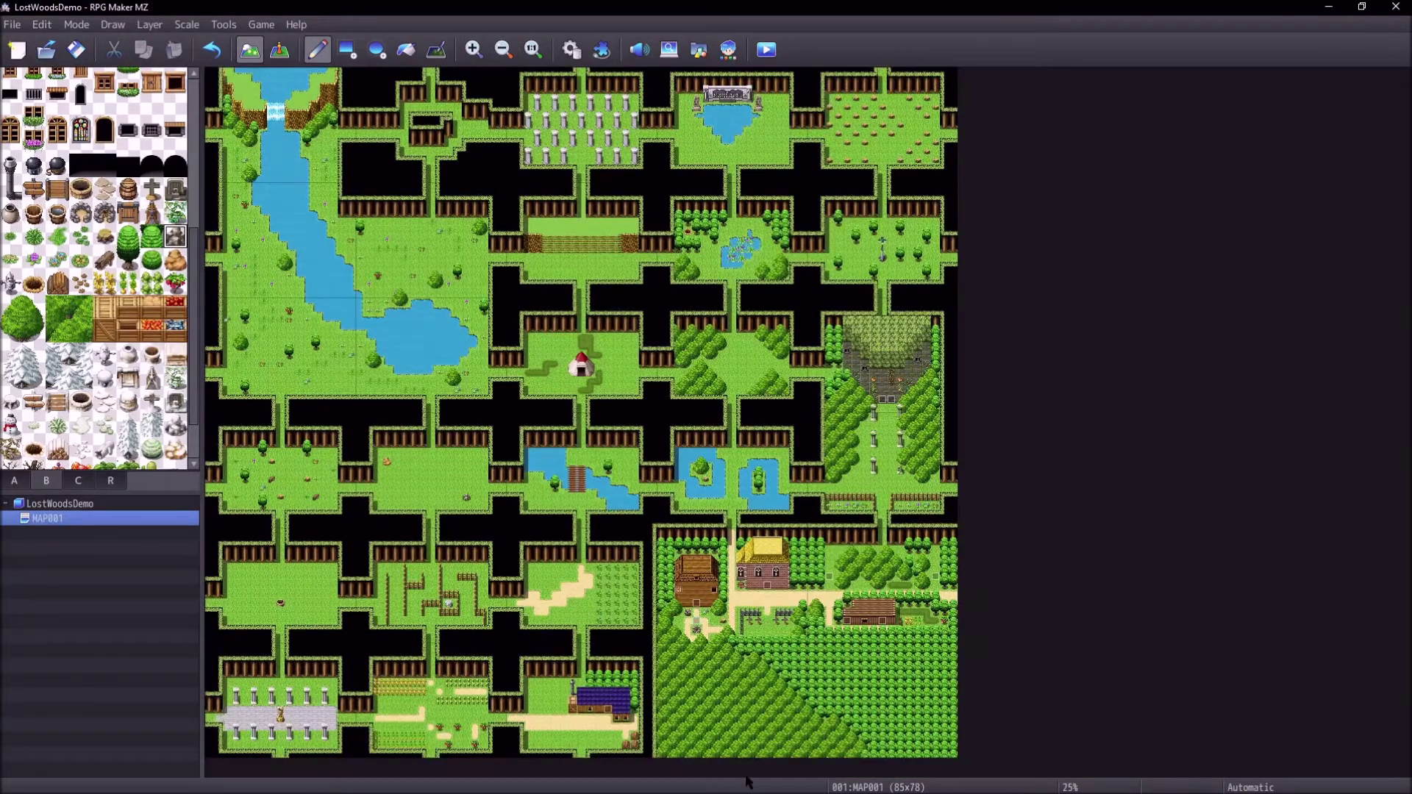
Step: Paint region ID 1 along the outer border of the forest area, including its edges alongside the village
left_click(120, 482)
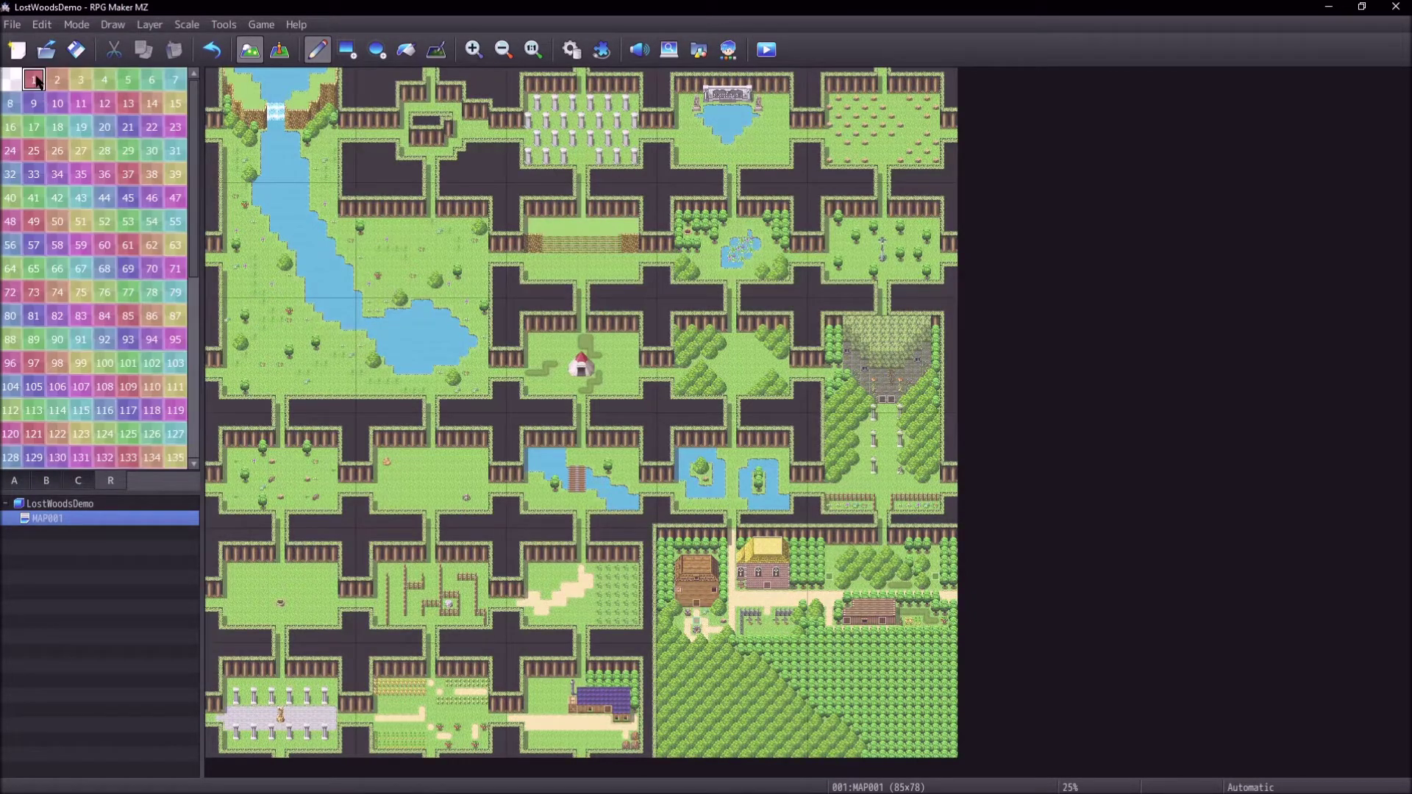
mouse_move(212, 86)
left_mouse_down()
mouse_move(210, 73)
mouse_move(209, 131)
left_mouse_up()
mouse_move(195, 196)
left_mouse_down()
mouse_move(208, 131)
mouse_move(203, 412)
mouse_move(171, 601)
mouse_move(175, 756)
mouse_move(645, 759)
left_mouse_up()
left_click(347, 51)
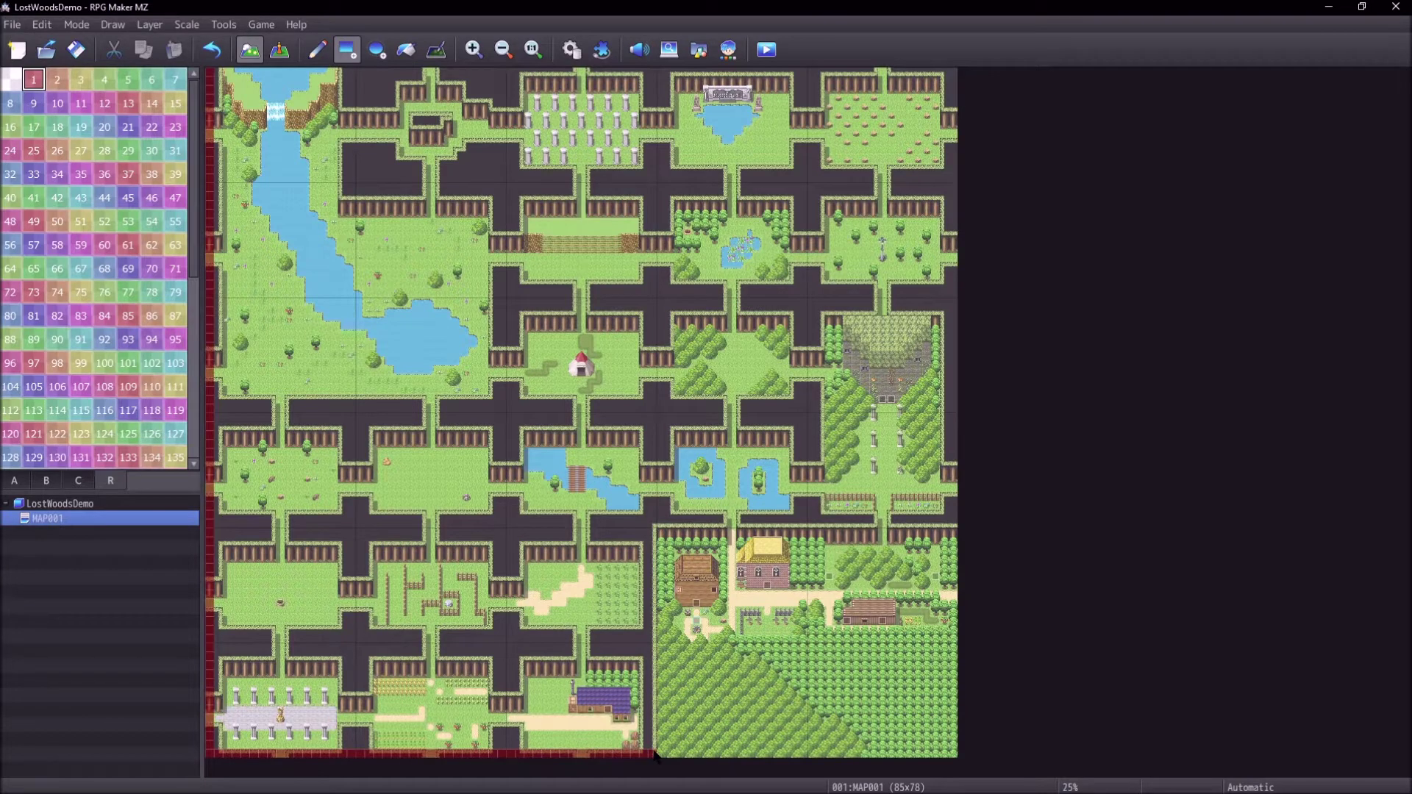
left_click_drag(651, 754, 657, 518)
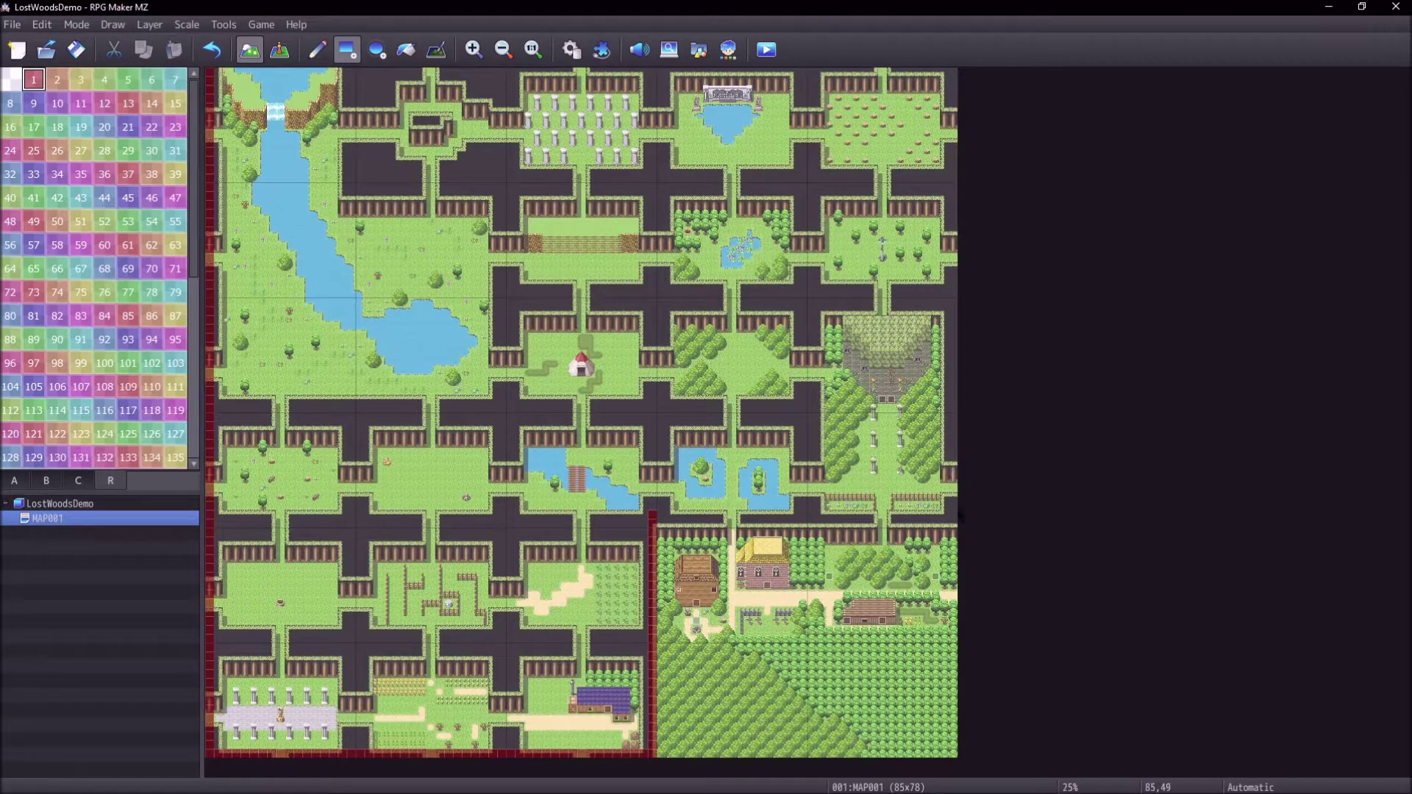
mouse_move(953, 517)
left_mouse_down()
mouse_move(953, 72)
mouse_move(664, 71)
mouse_move(541, 46)
mouse_move(209, 72)
left_mouse_up()
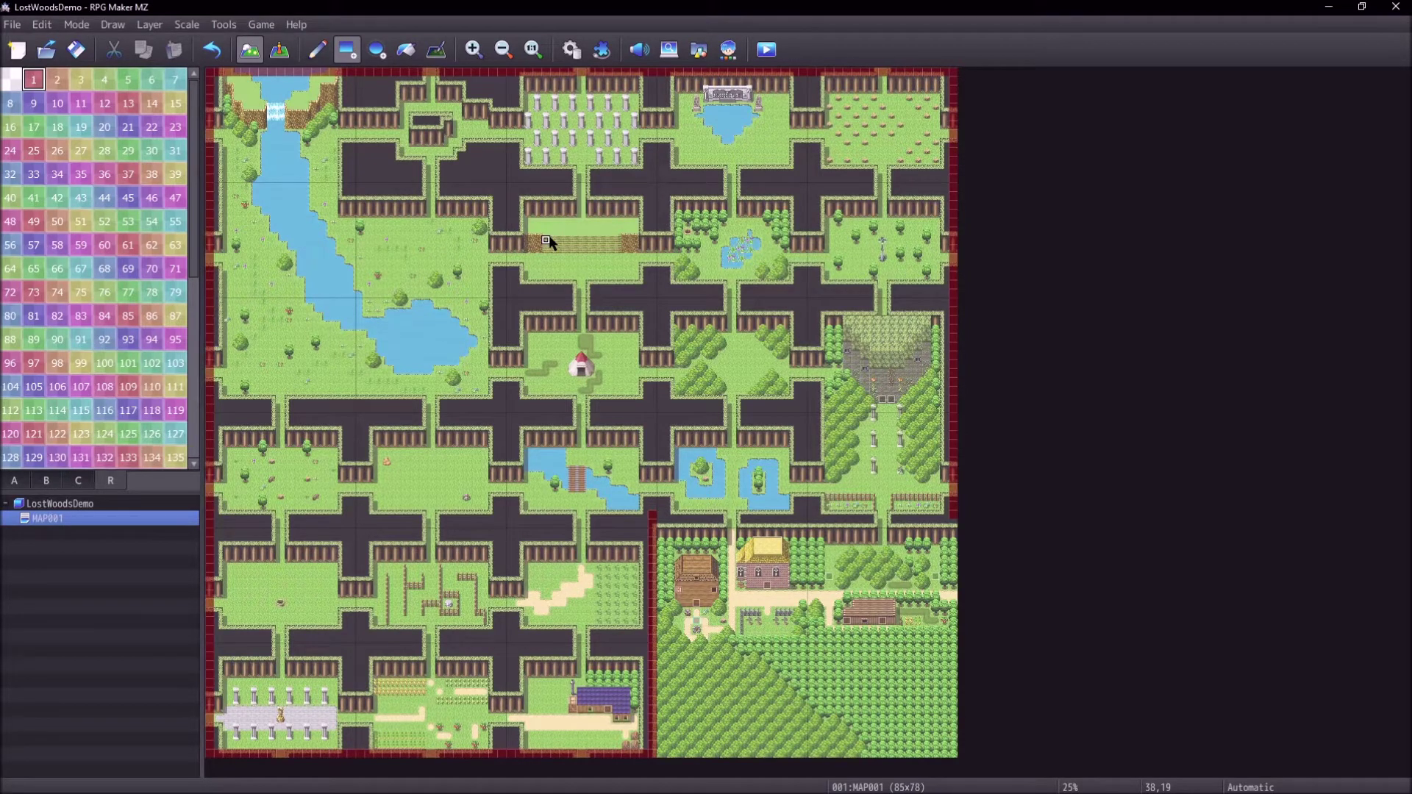
Step: Mark the two passages from the village into the forest with region ID 2
left_click(57, 85)
left_click(731, 531)
left_click(884, 532)
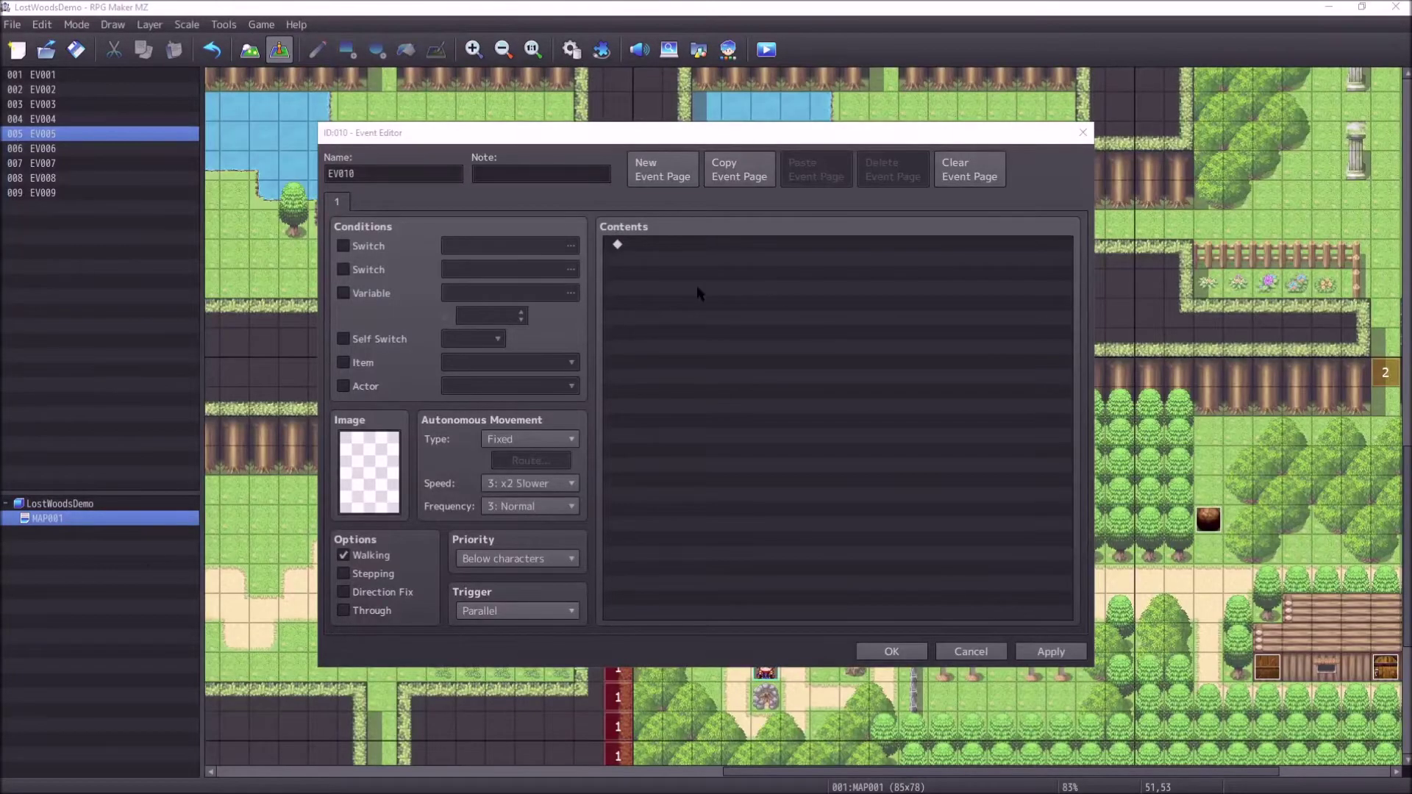
Step: Add a Get Location Info command to event EV010 that stores the player character's Region ID in variable 0003 Player's RegionID
left_click(709, 246)
double_click(709, 246)
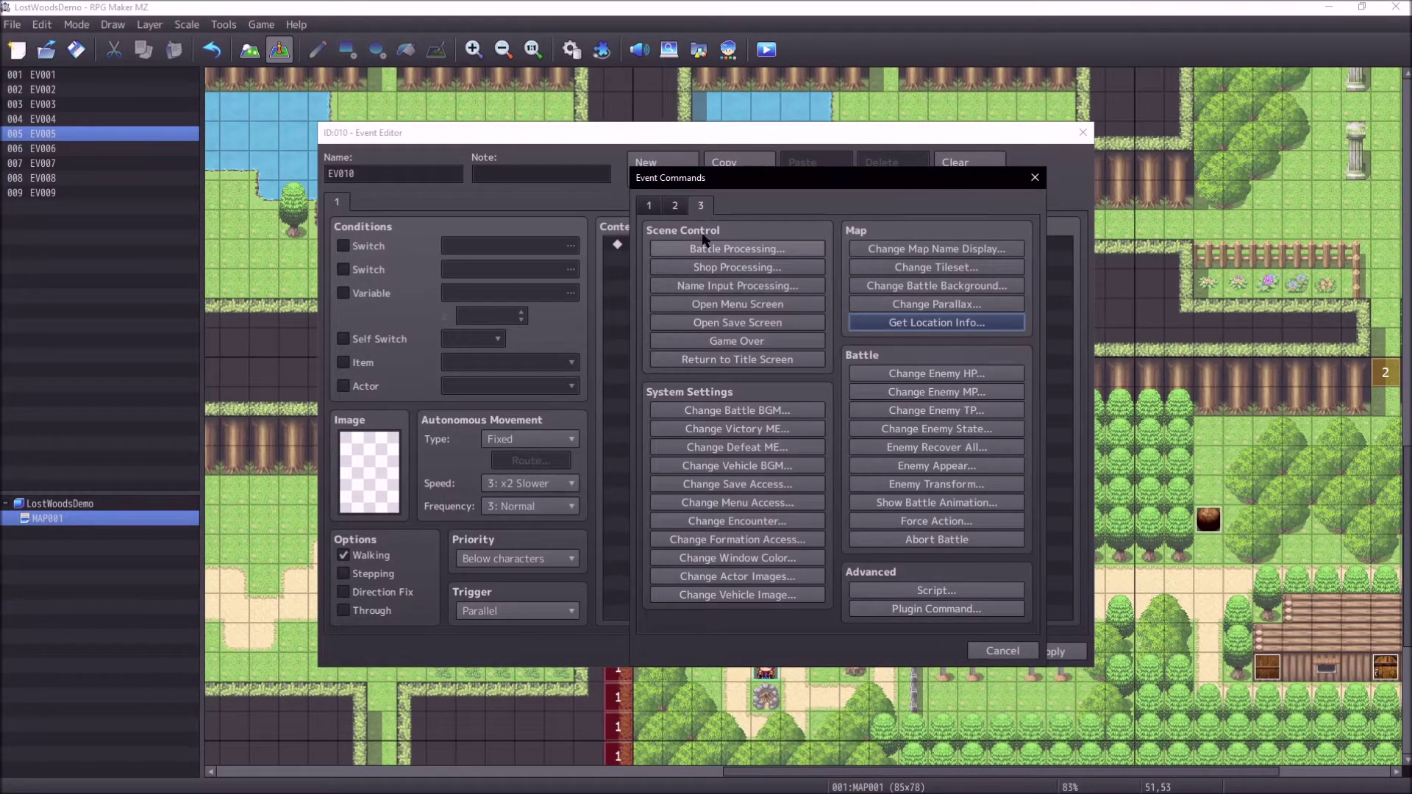
left_click(892, 324)
left_click(822, 311)
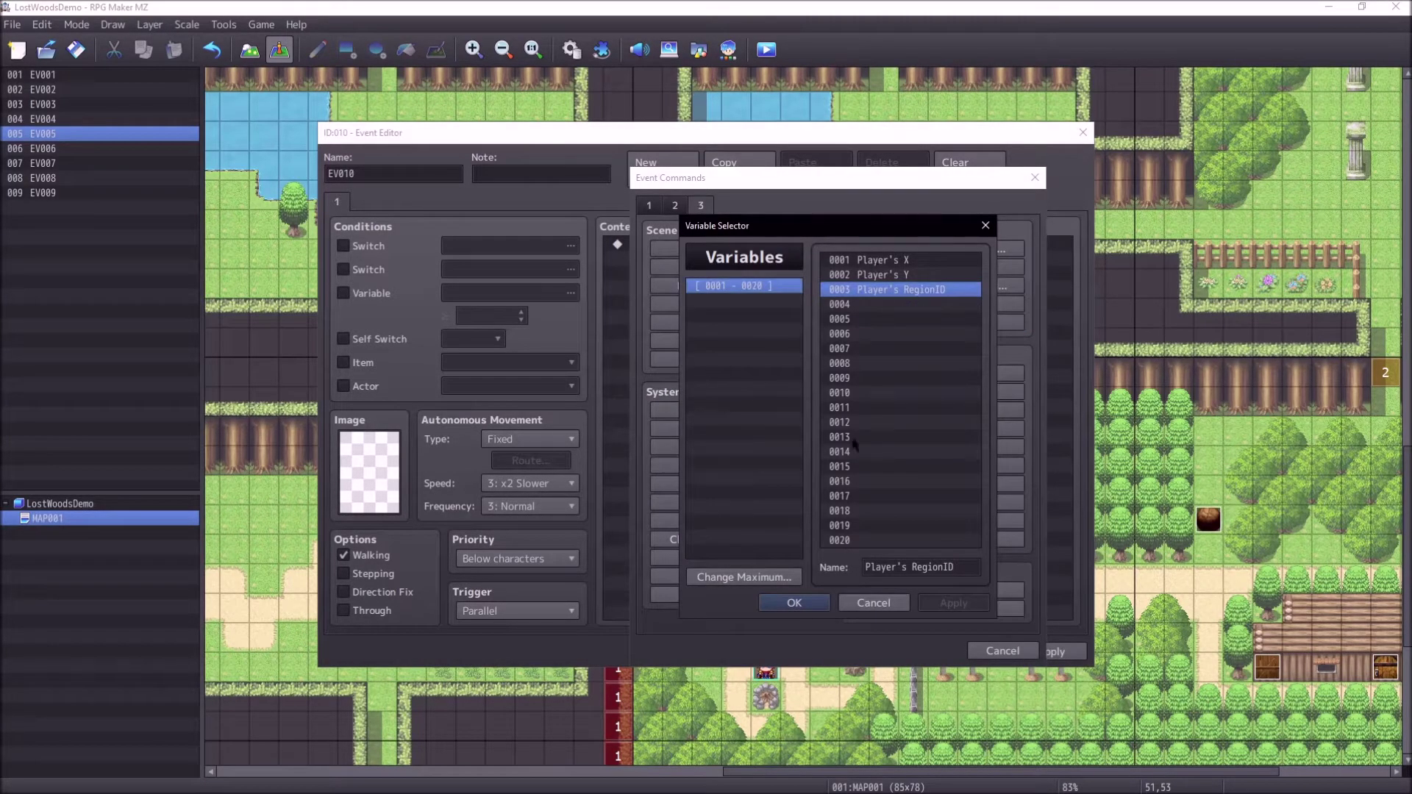
left_click(795, 603)
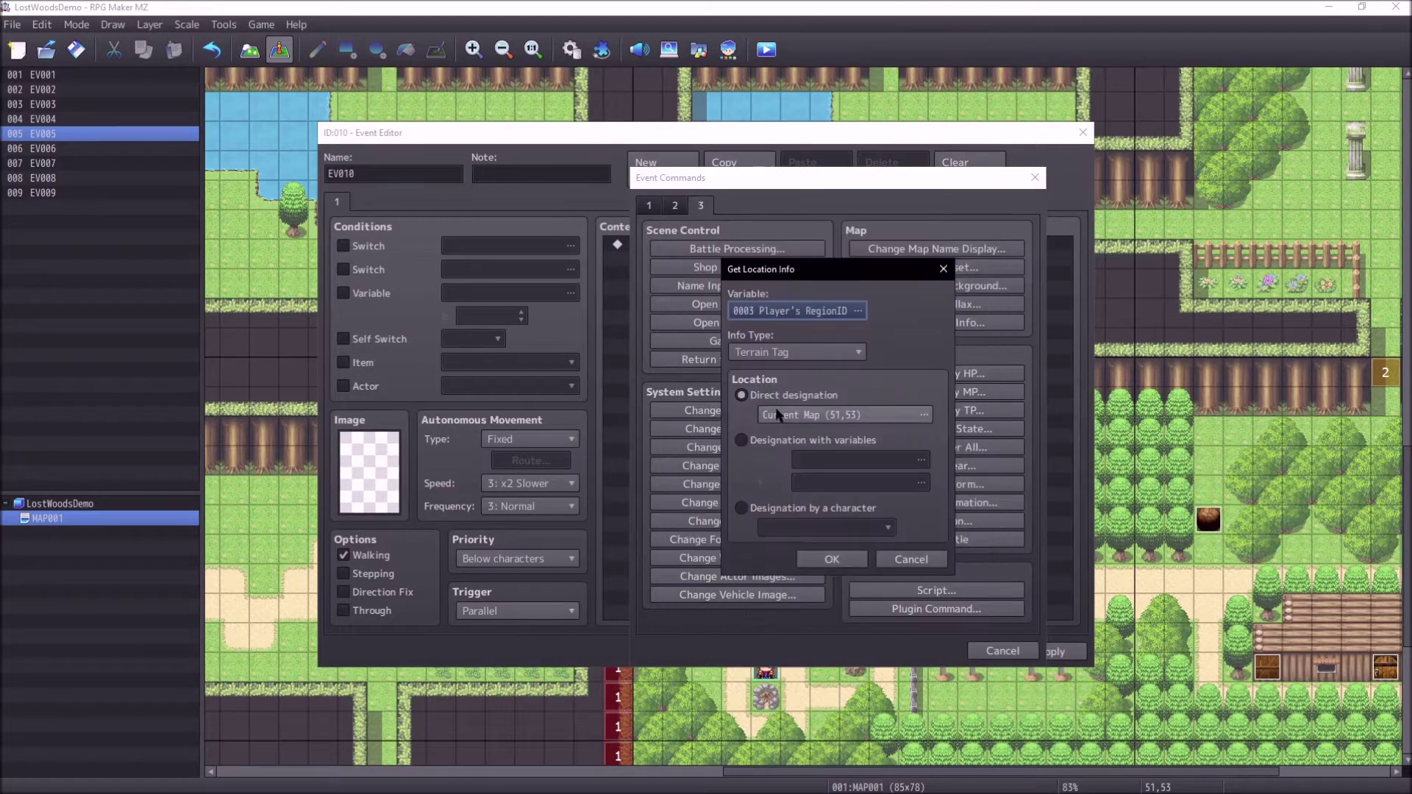
left_click(797, 352)
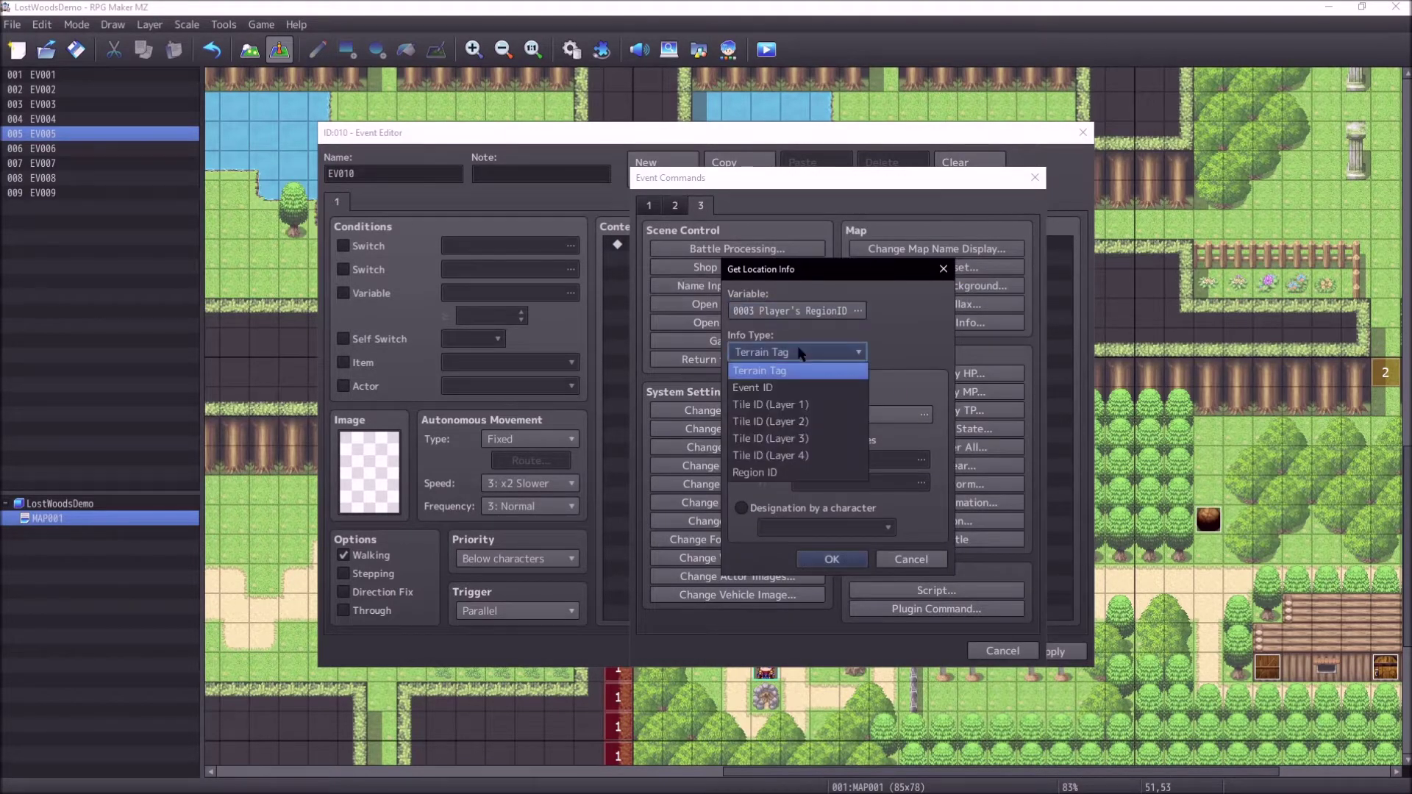
left_click(760, 474)
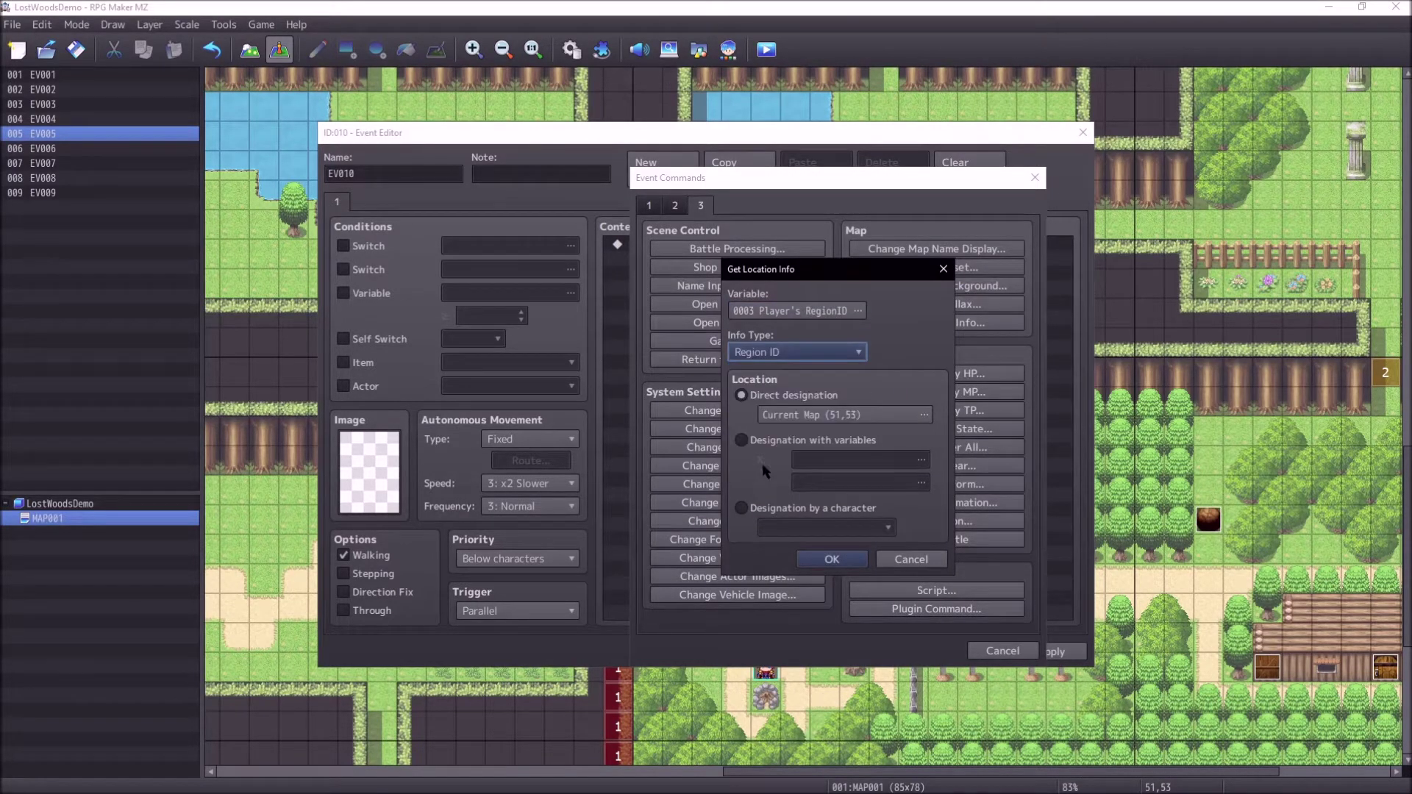
left_click(778, 508)
left_click(839, 559)
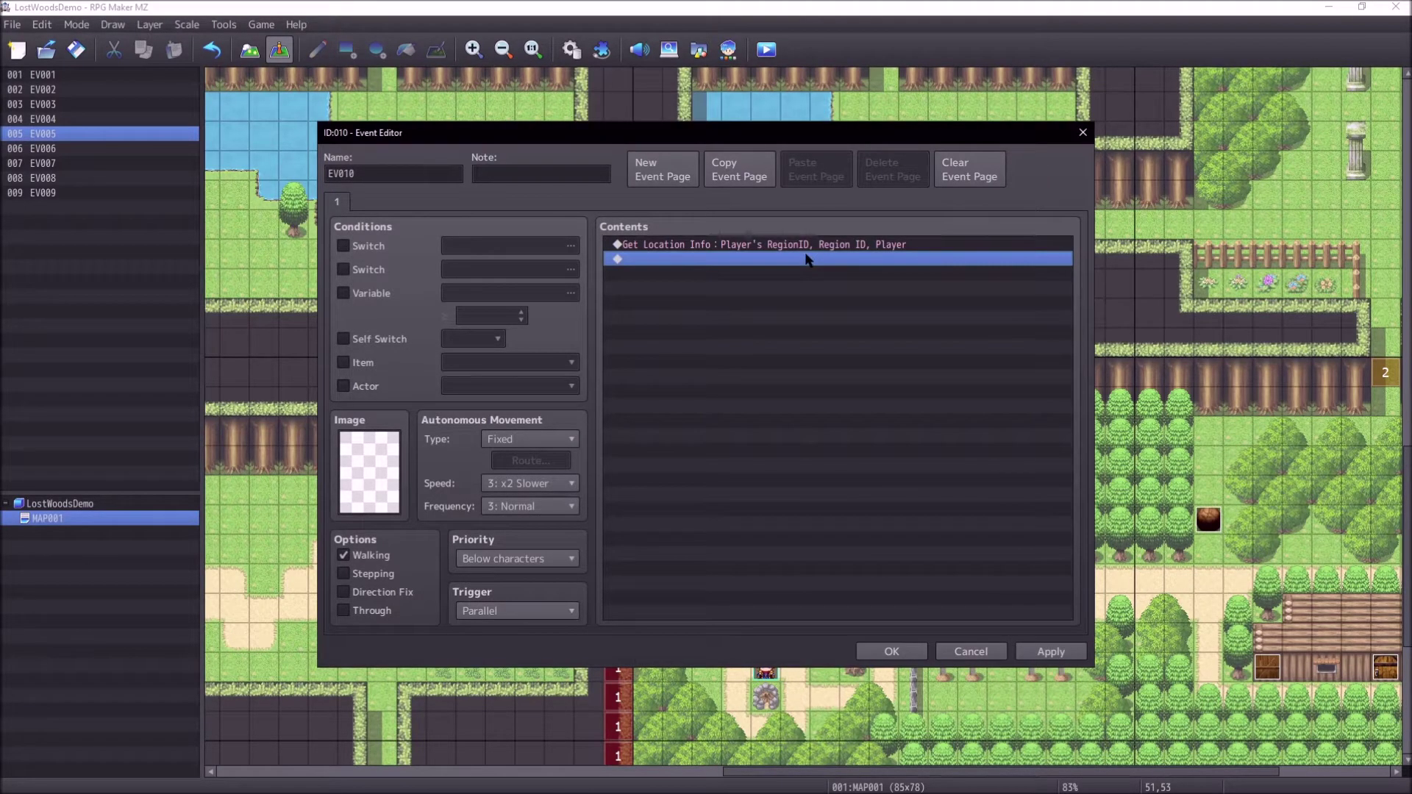
Step: Add a conditional branch below it that checks whether variable 0003 Player's RegionID equals 1, without an else branch
right_click(896, 266)
left_click(909, 272)
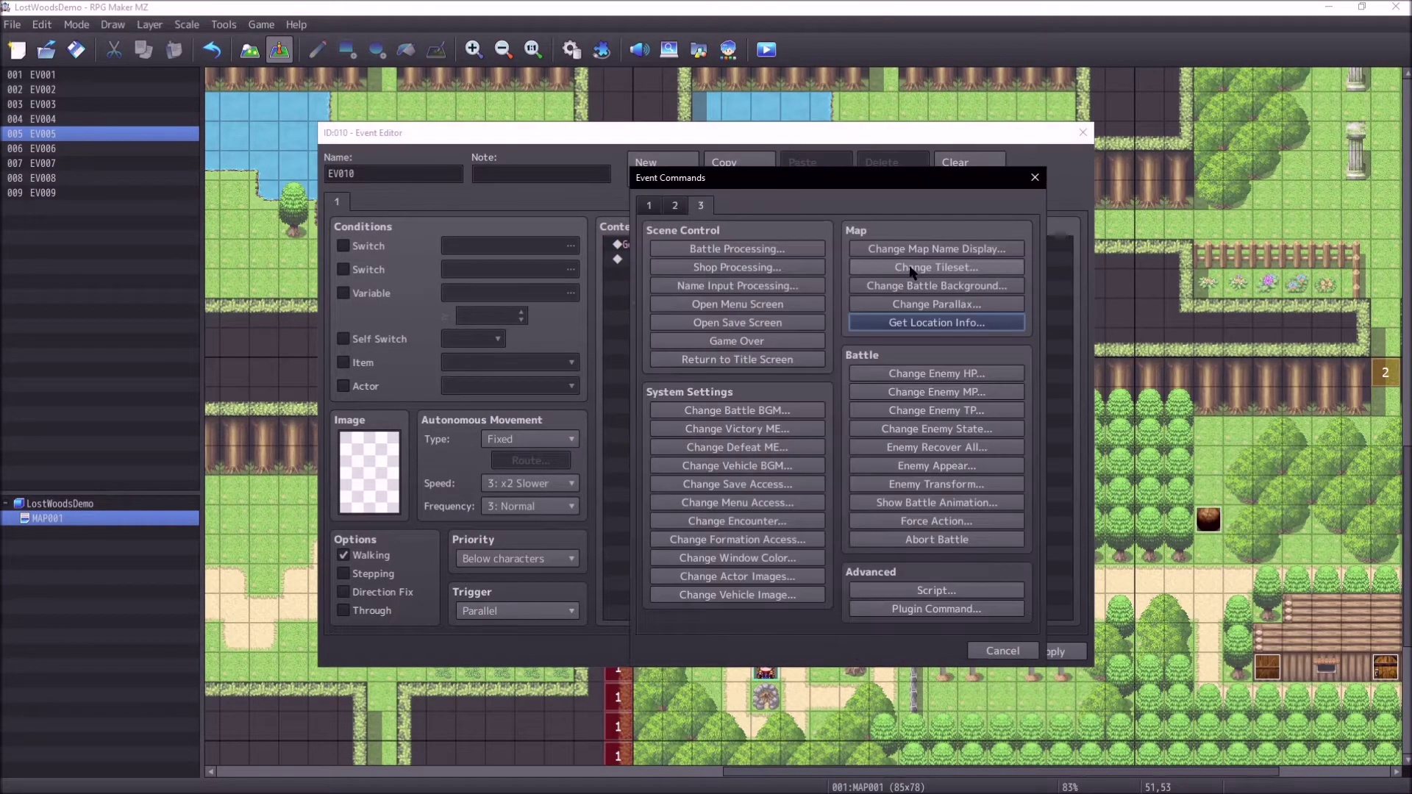
left_click(648, 206)
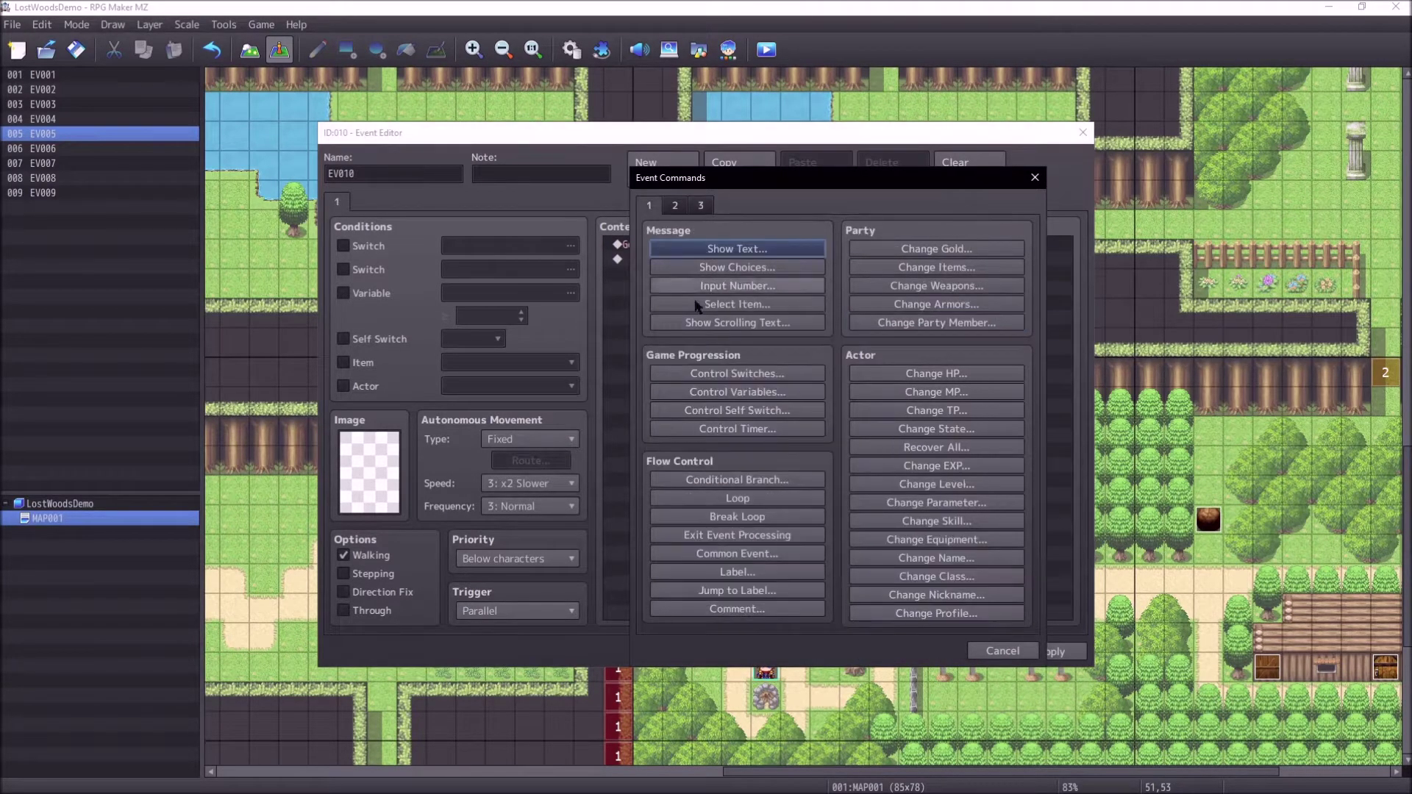
left_click(738, 479)
left_click(712, 354)
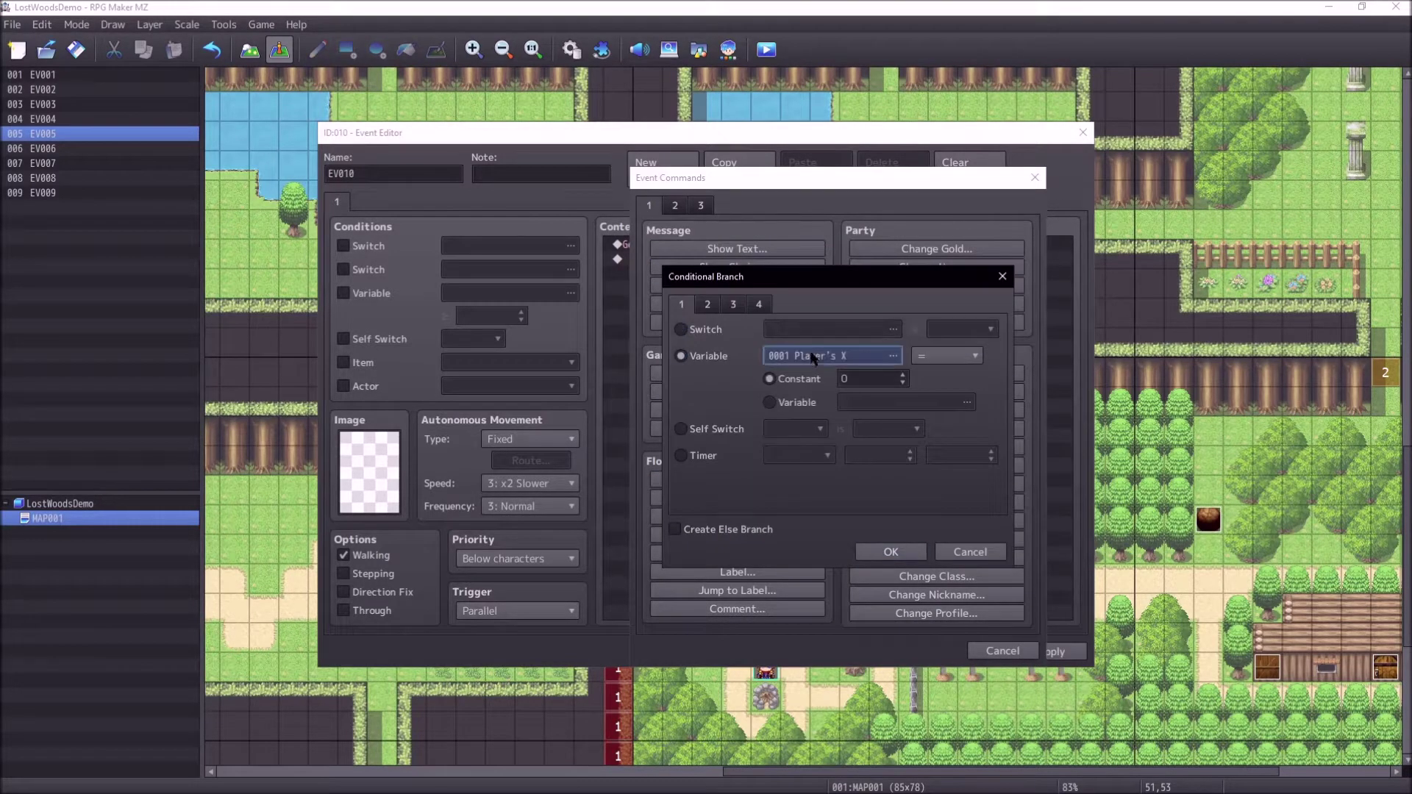
left_click(814, 356)
left_click(795, 602)
type("1")
left_click(892, 552)
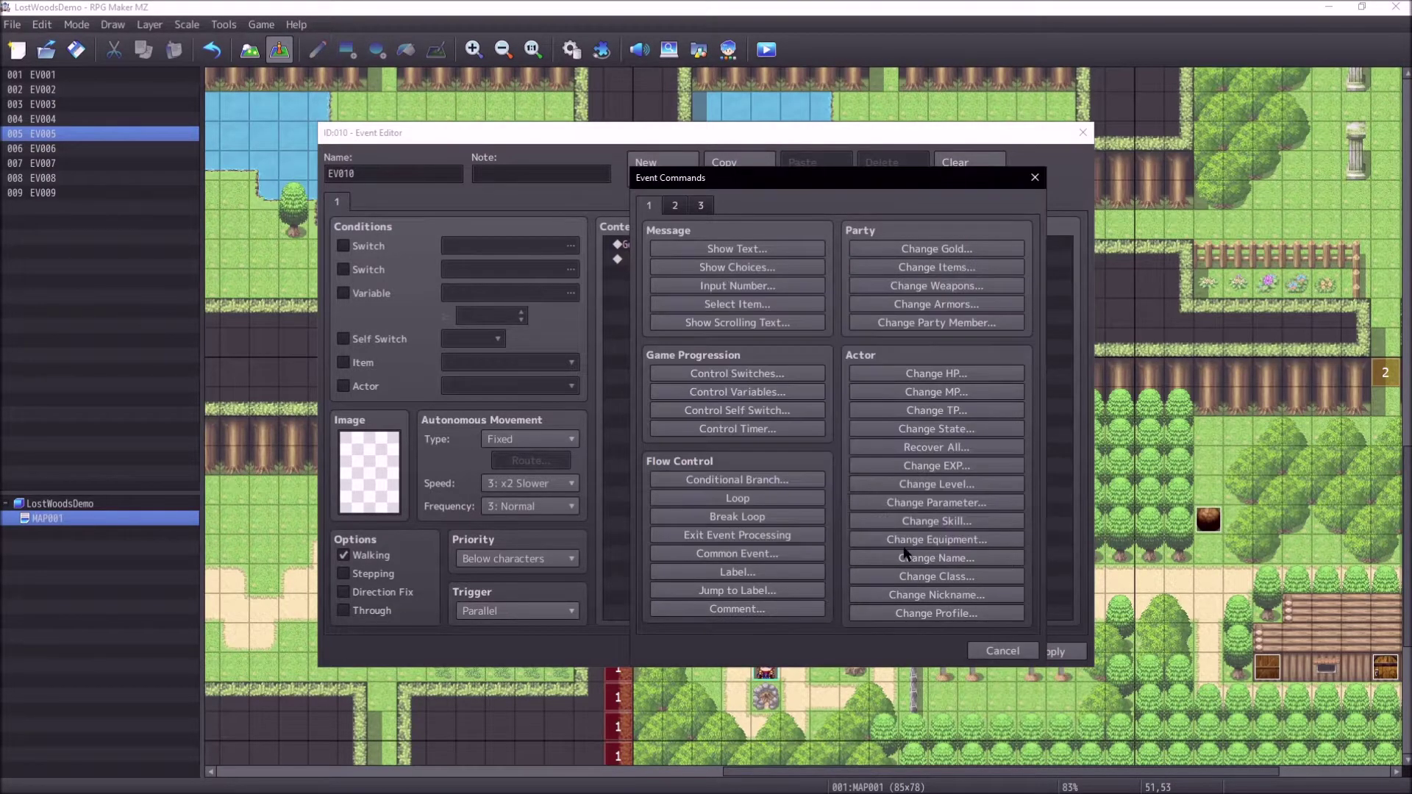
Step: Insert the comment "Kick player back to start" inside the region 1 branch
right_click(688, 266)
left_click(732, 280)
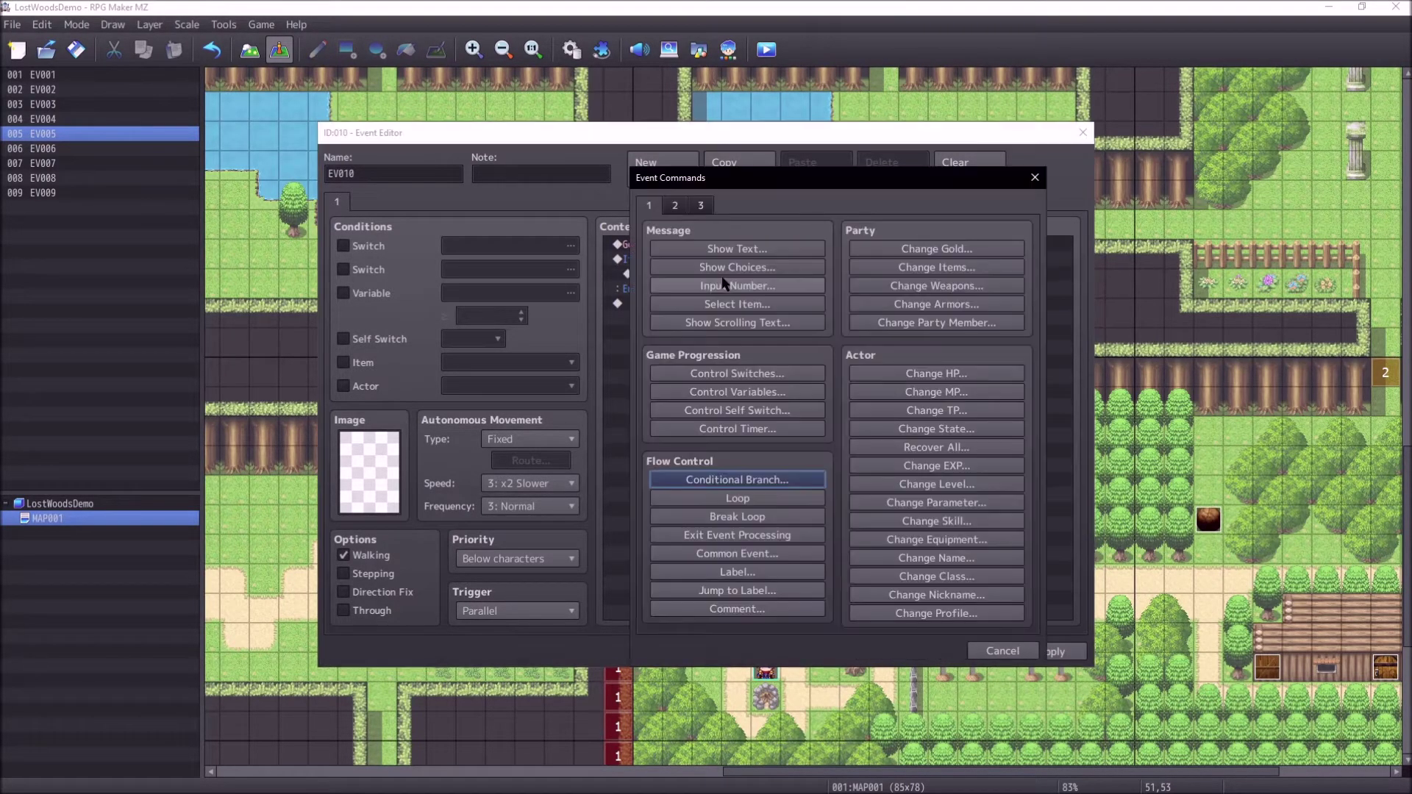
left_click(736, 609)
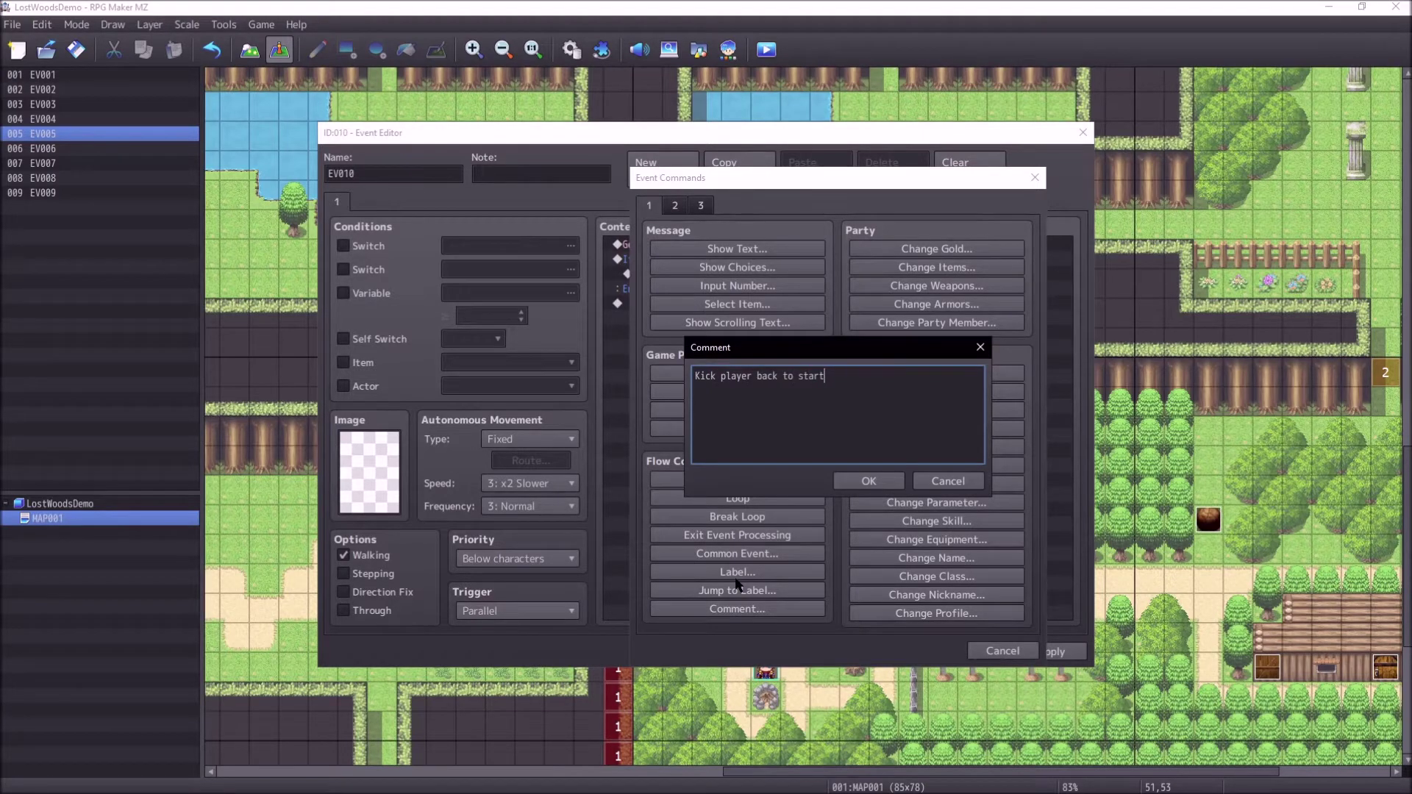
left_click(869, 481)
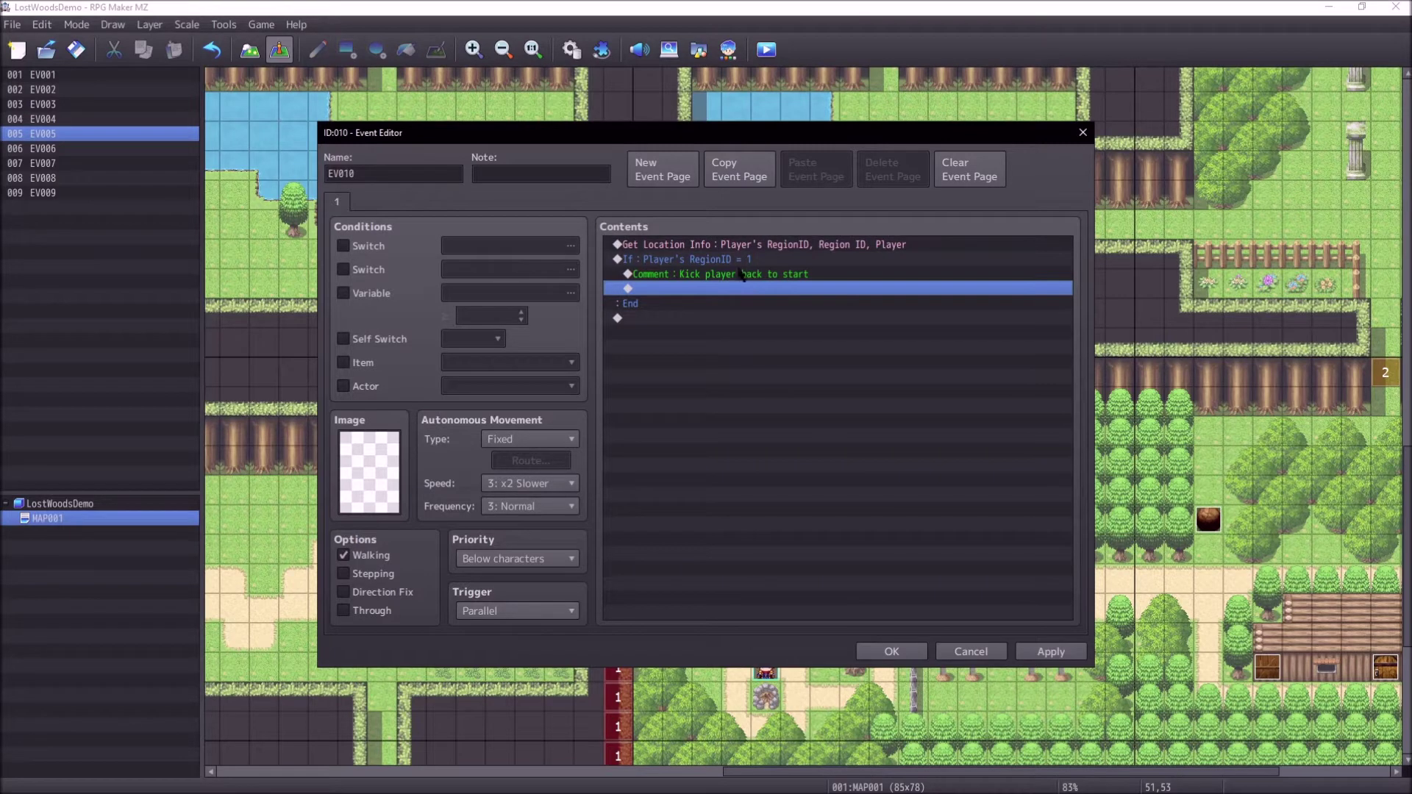
Step: Duplicate the conditional branch below the original and set the copy's constant to 2
left_click(737, 256)
key("ctrl+c")
left_click(708, 324)
key("ctrl+v")
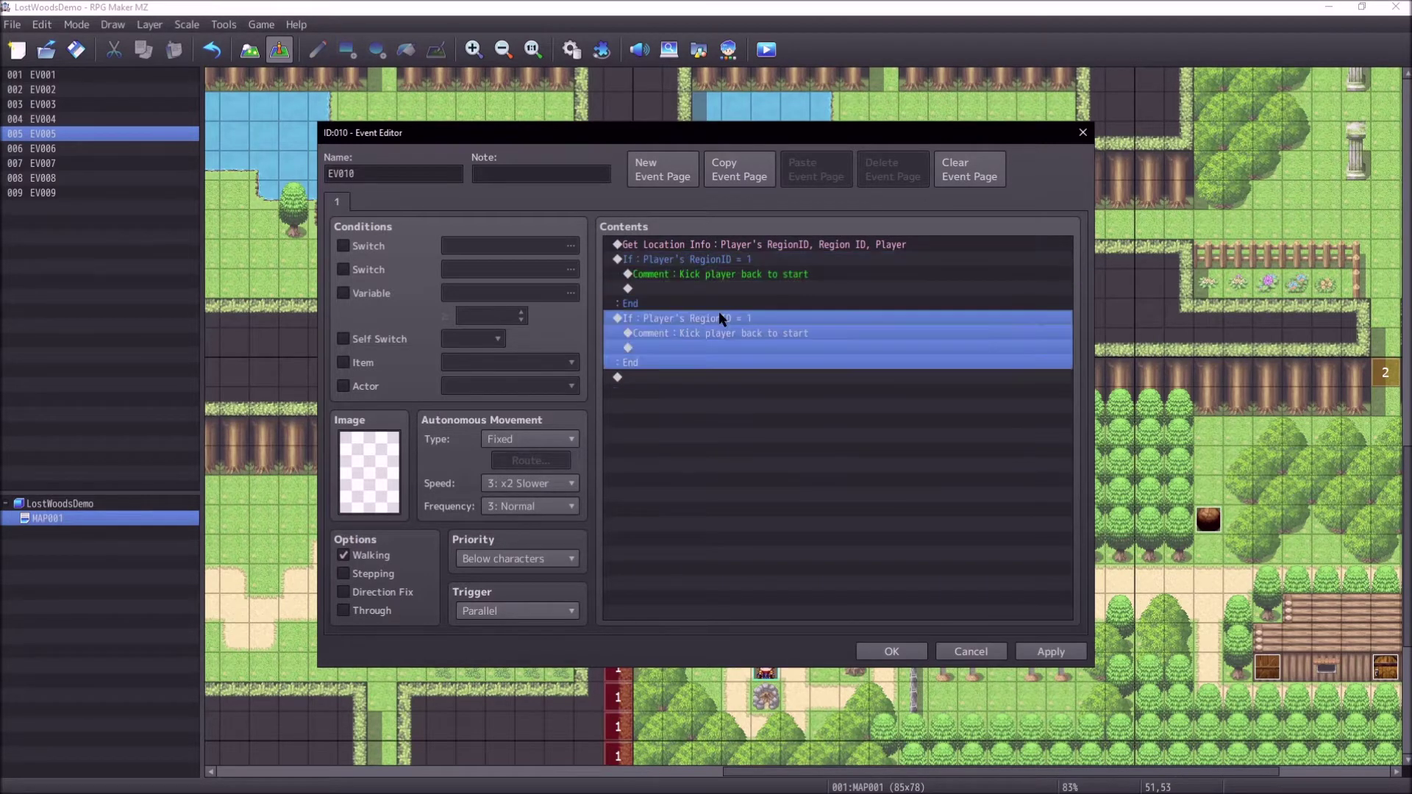
double_click(719, 316)
double_click(886, 379)
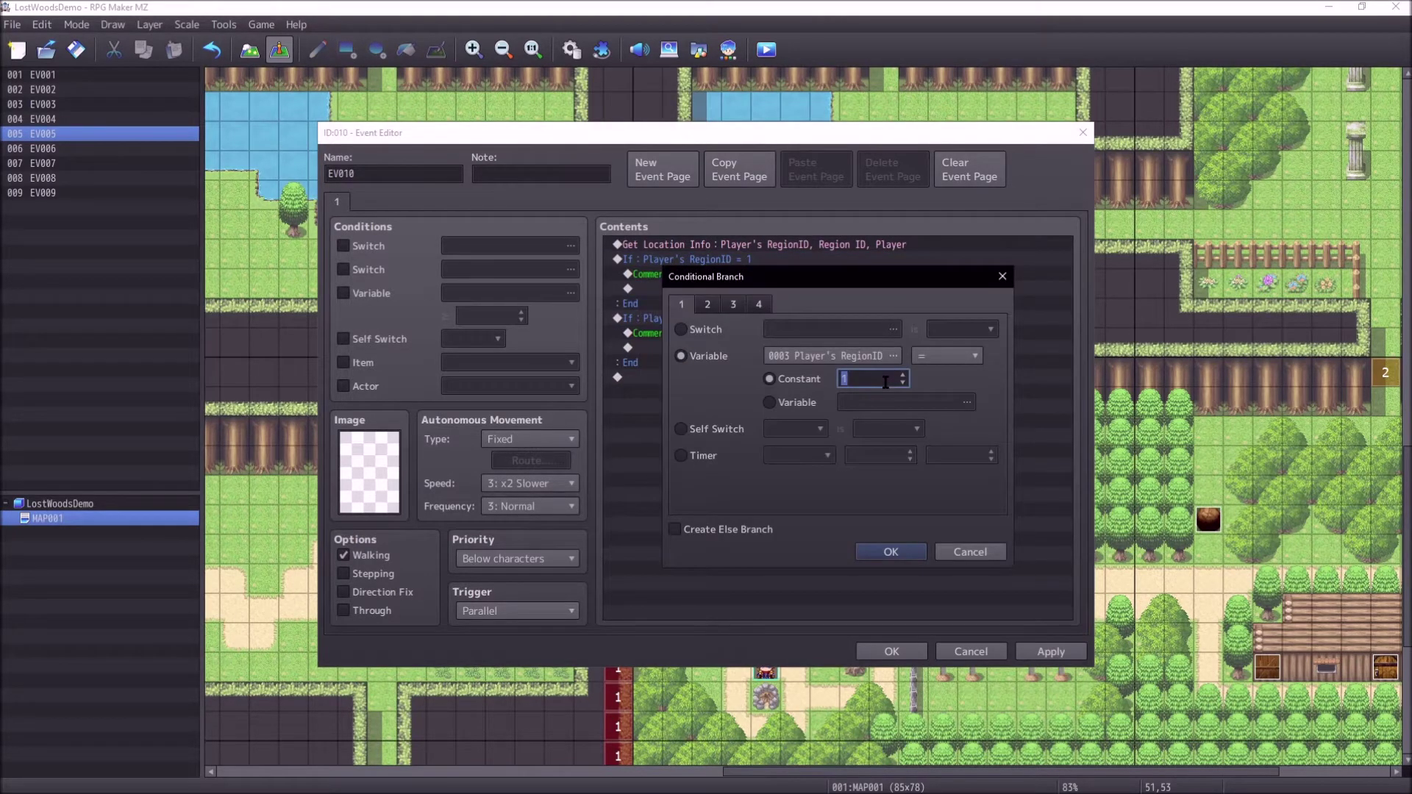
left_click(890, 552)
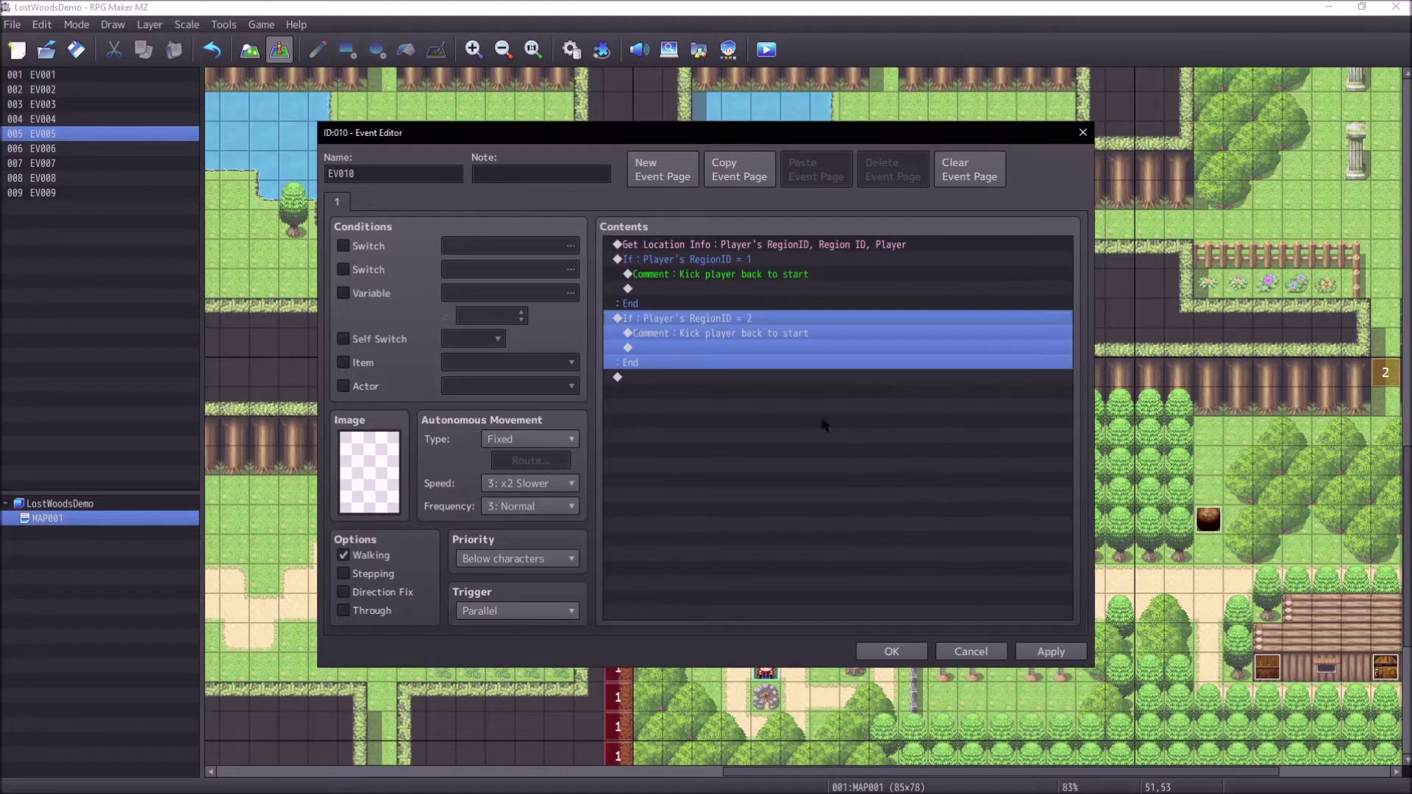
Step: Change the comment in the region 2 branch to "Log which entrance the player went into" and move the Event Editor off the village map
left_click(799, 333)
double_click(800, 332)
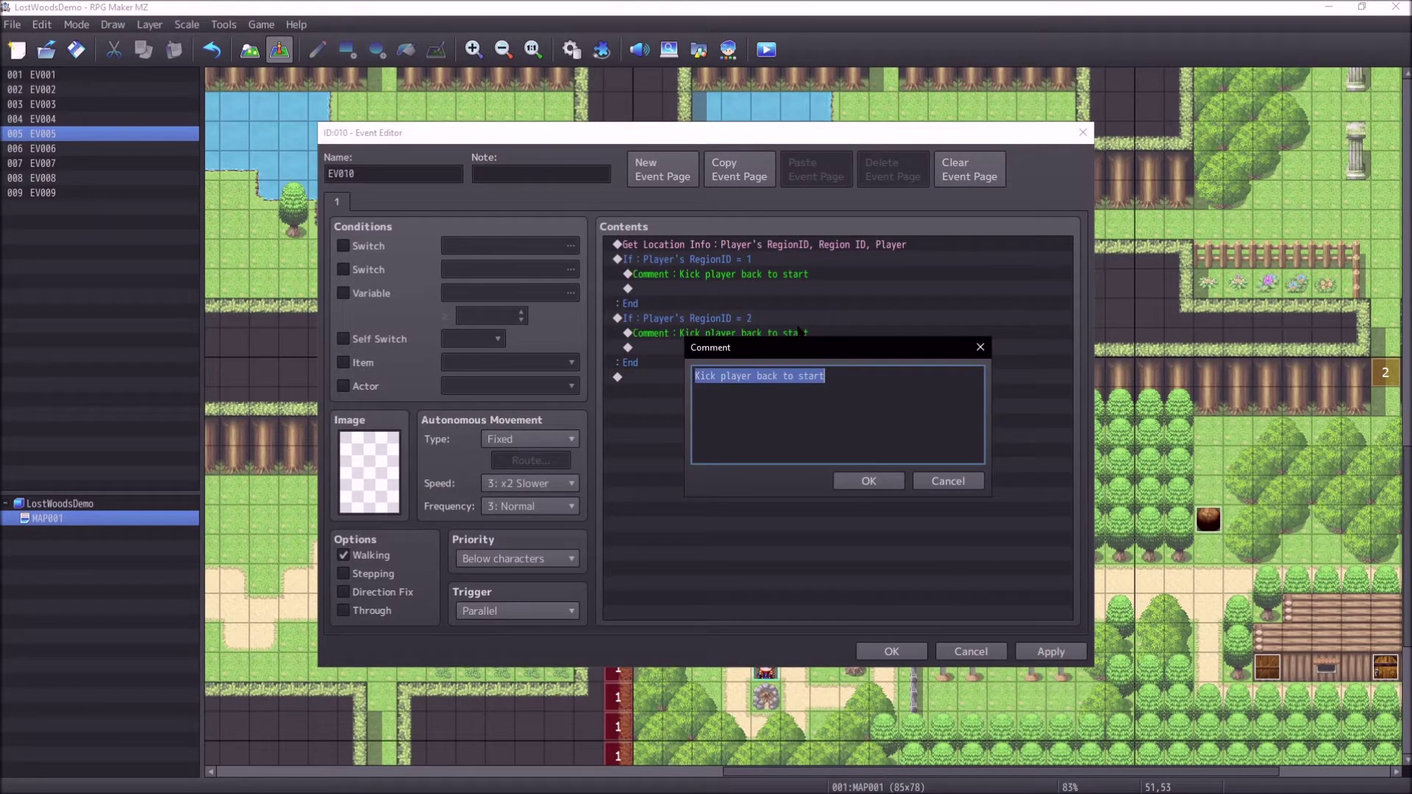
type("Log which ent")
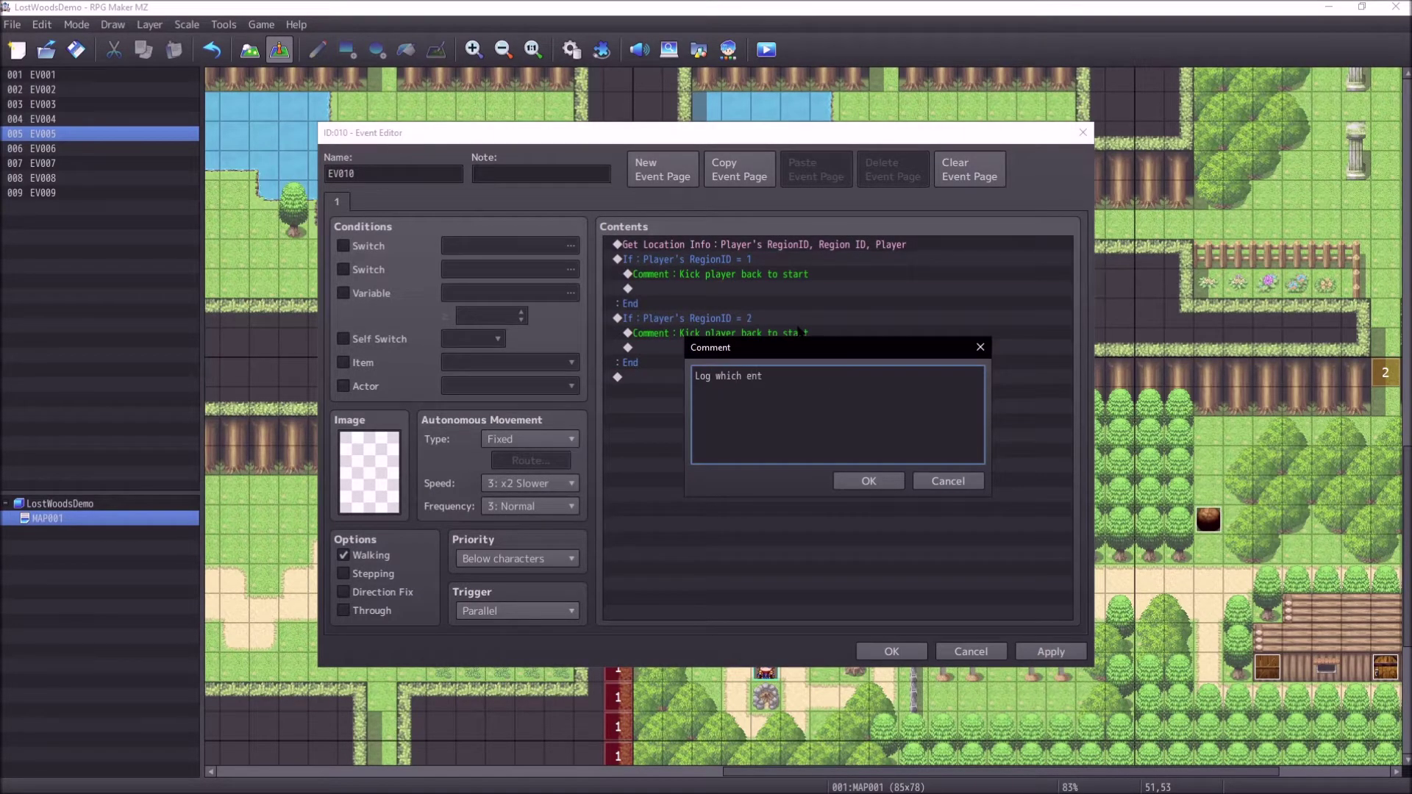
key("BackSpace")
key("BackSpace")
key("BackSpace")
key("BackSpace")
key("BackSpace")
key("BackSpace")
key("BackSpace")
key("BackSpace")
key("BackSpace")
key("BackSpace")
type("rance the player went into")
left_click(862, 481)
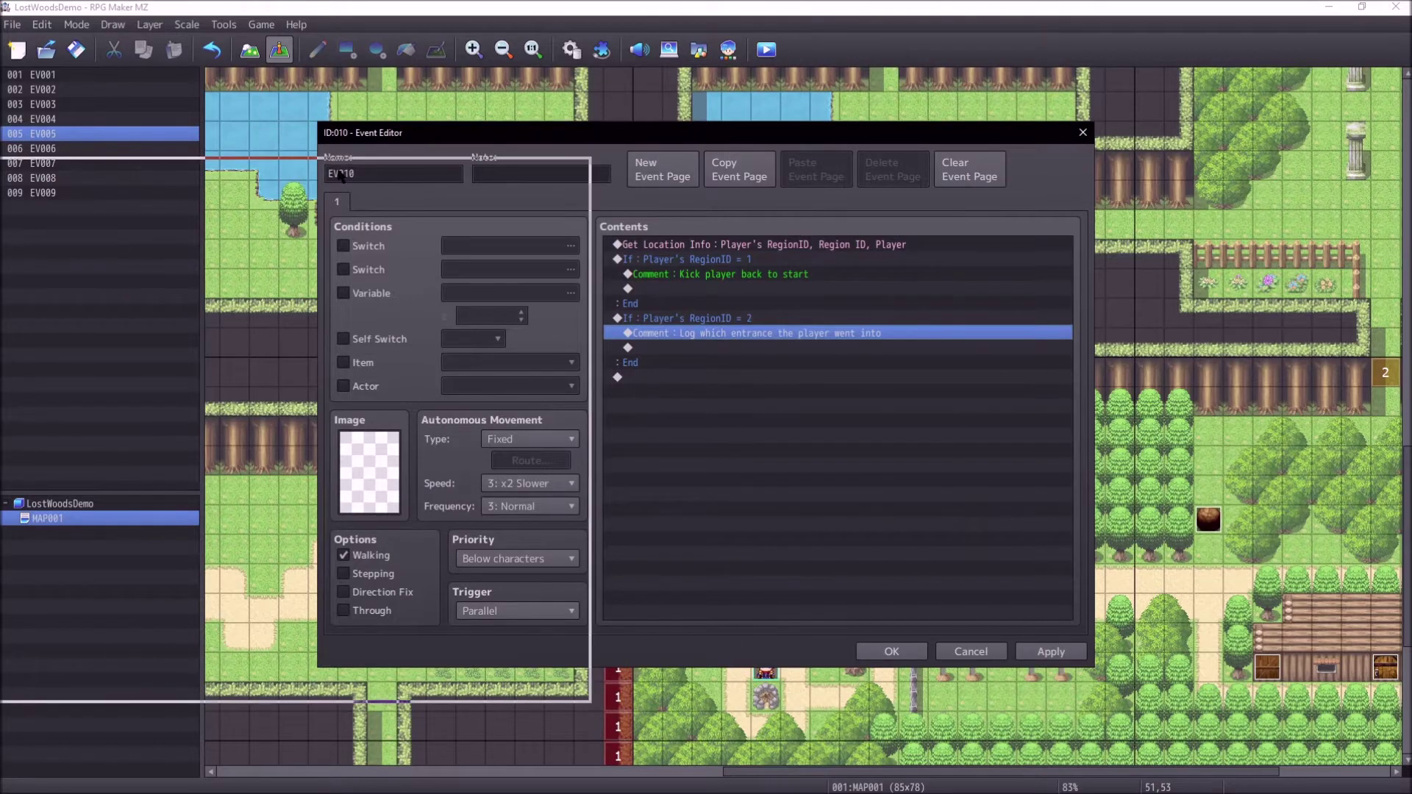
left_click_drag(838, 138, 335, 173)
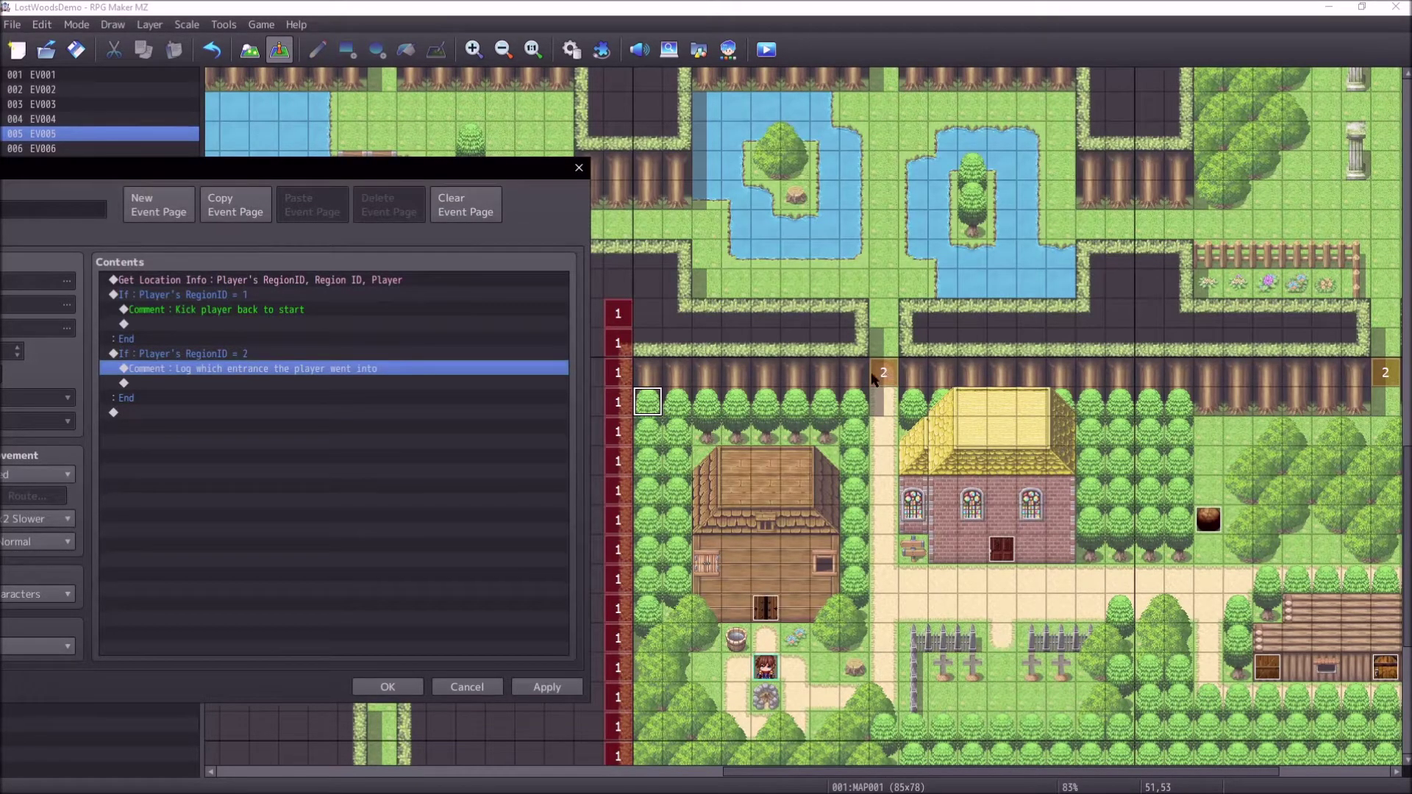
Step: Add a Control Variables command in the region 2 branch that sets 0001 Player's X to the player's Map X
left_click_drag(381, 176, 853, 156)
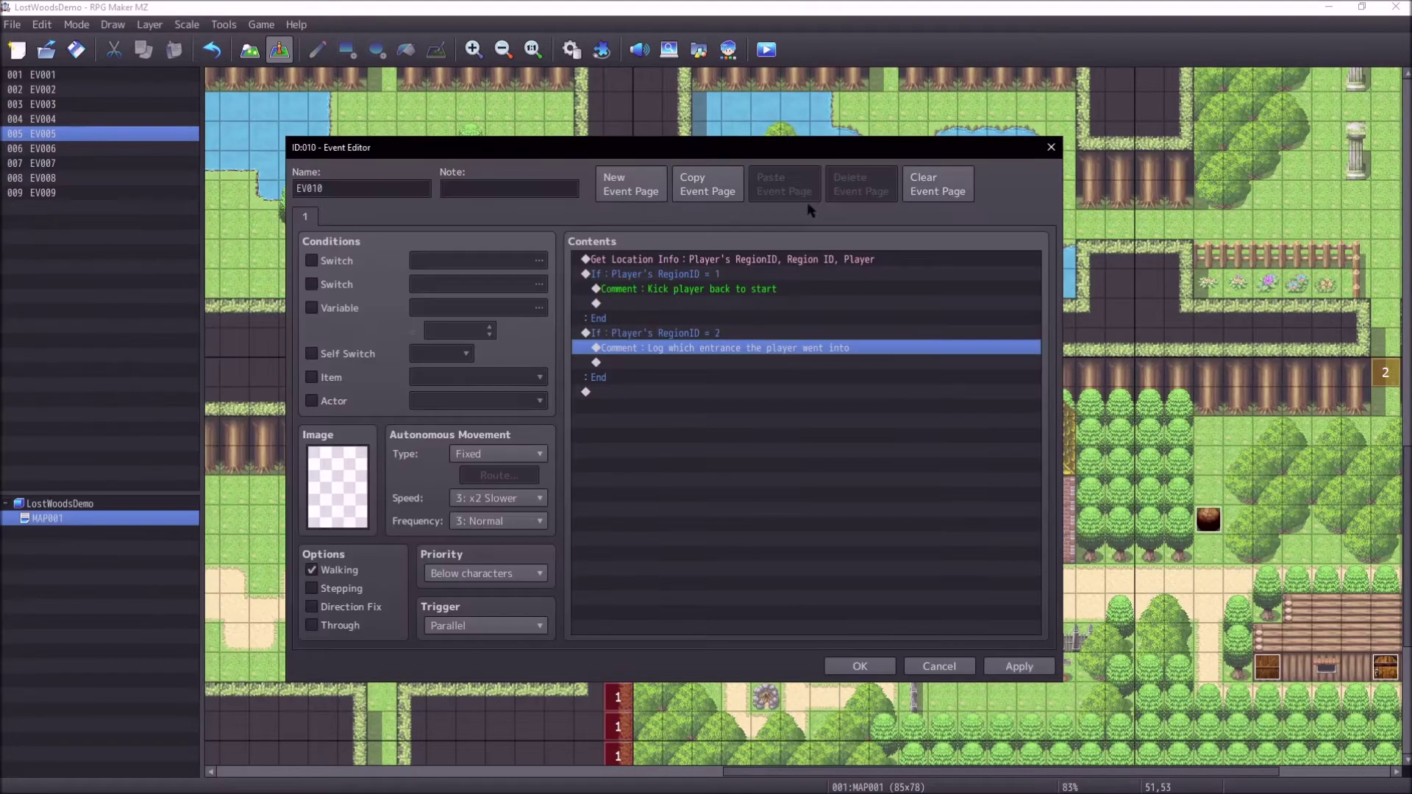
left_click(713, 362)
right_click(711, 361)
left_click(771, 369)
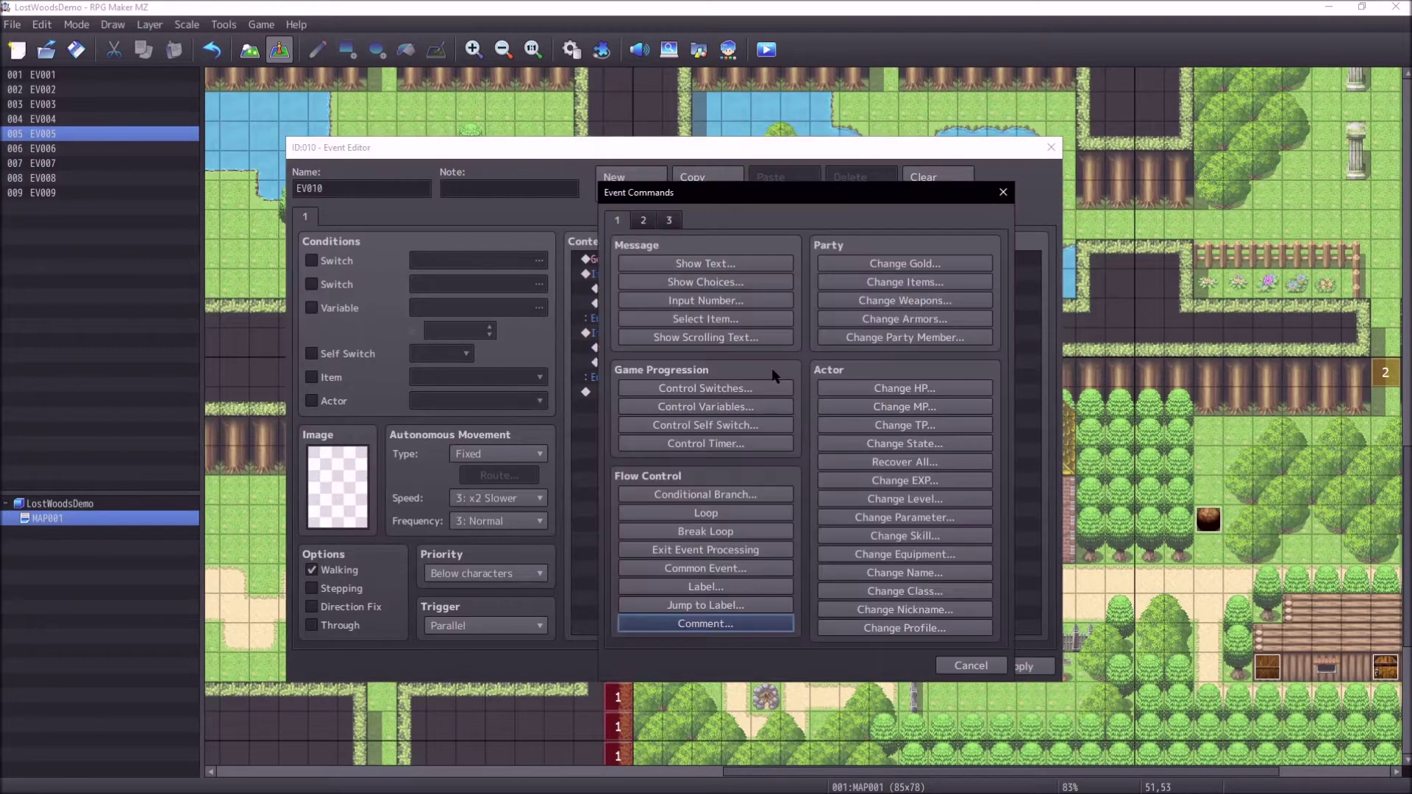
left_click(705, 406)
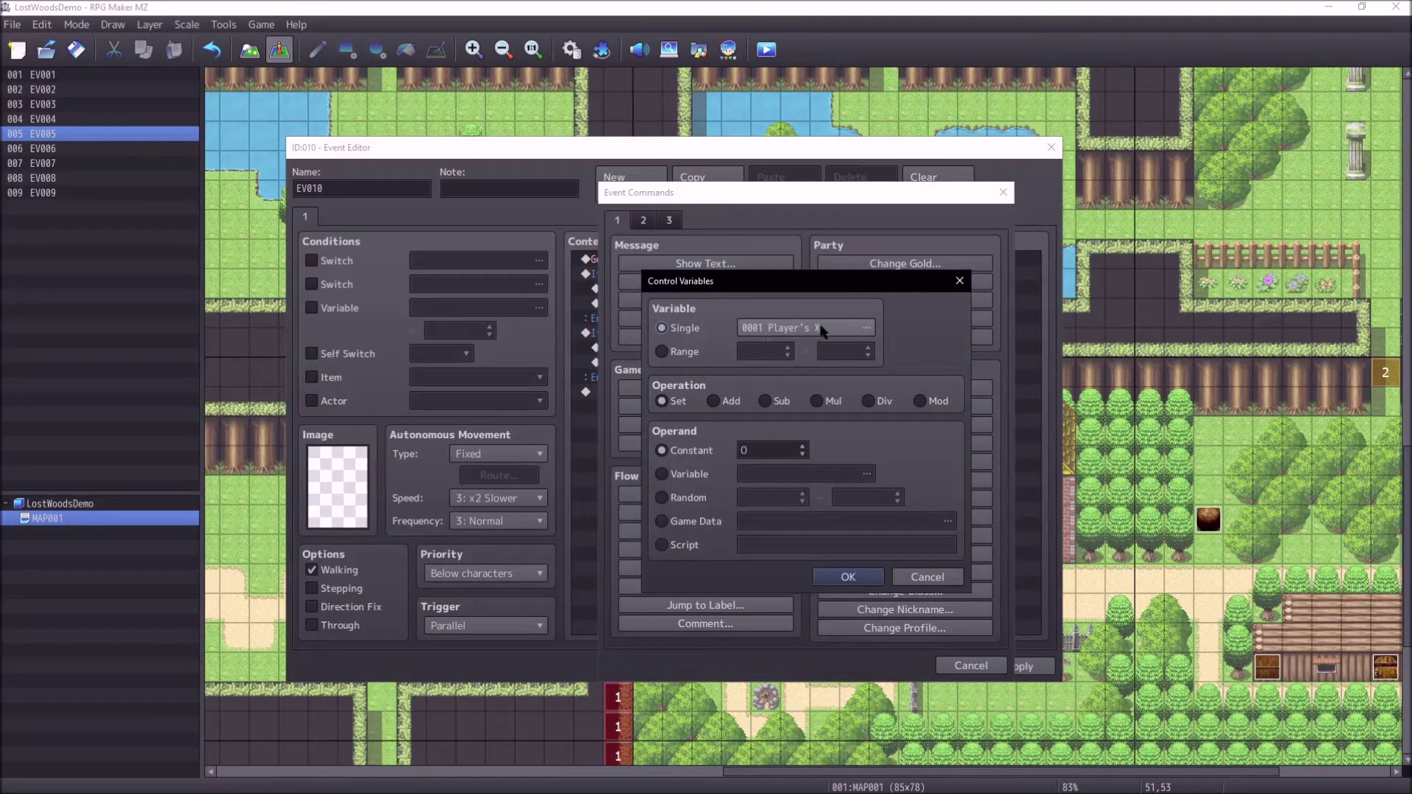
left_click(705, 523)
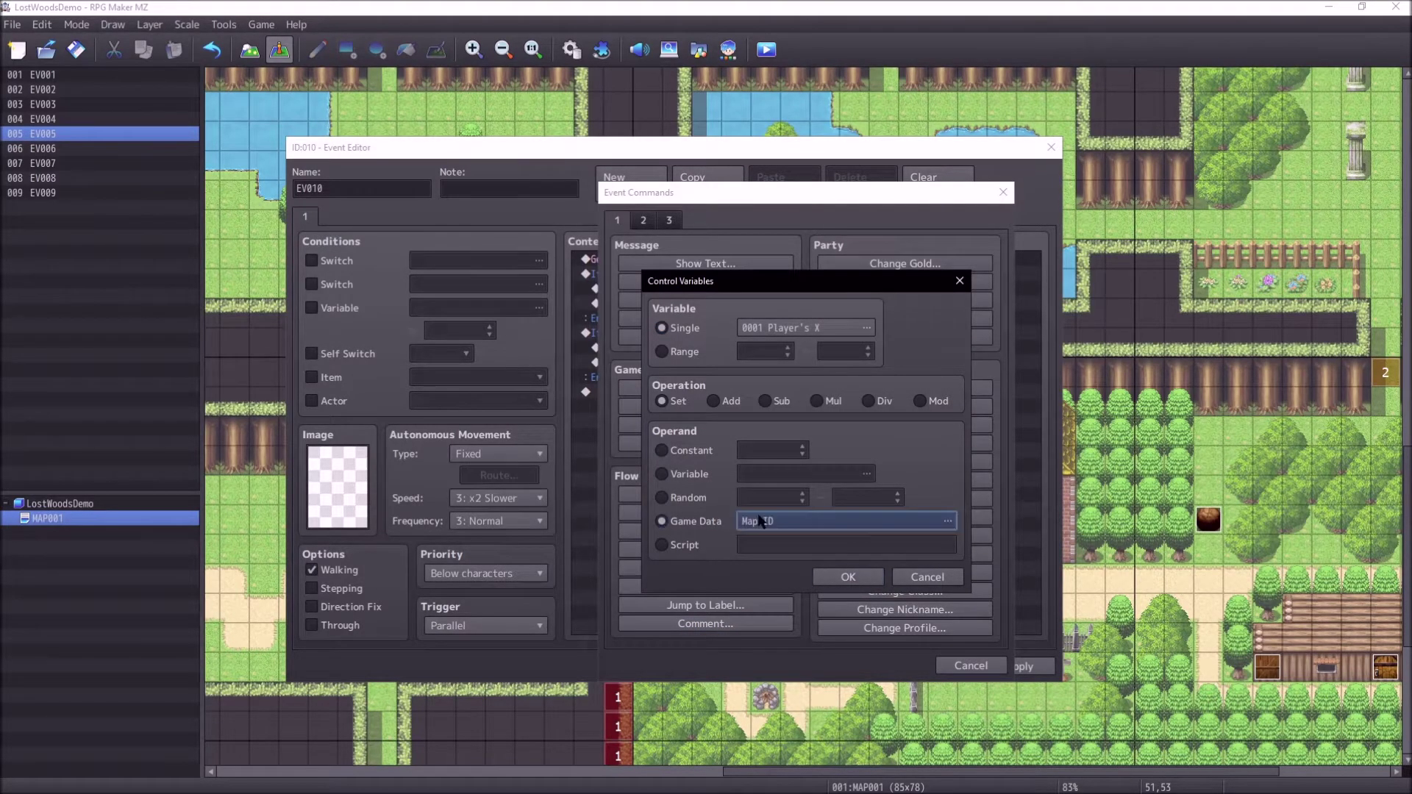
left_click(762, 522)
left_click(673, 459)
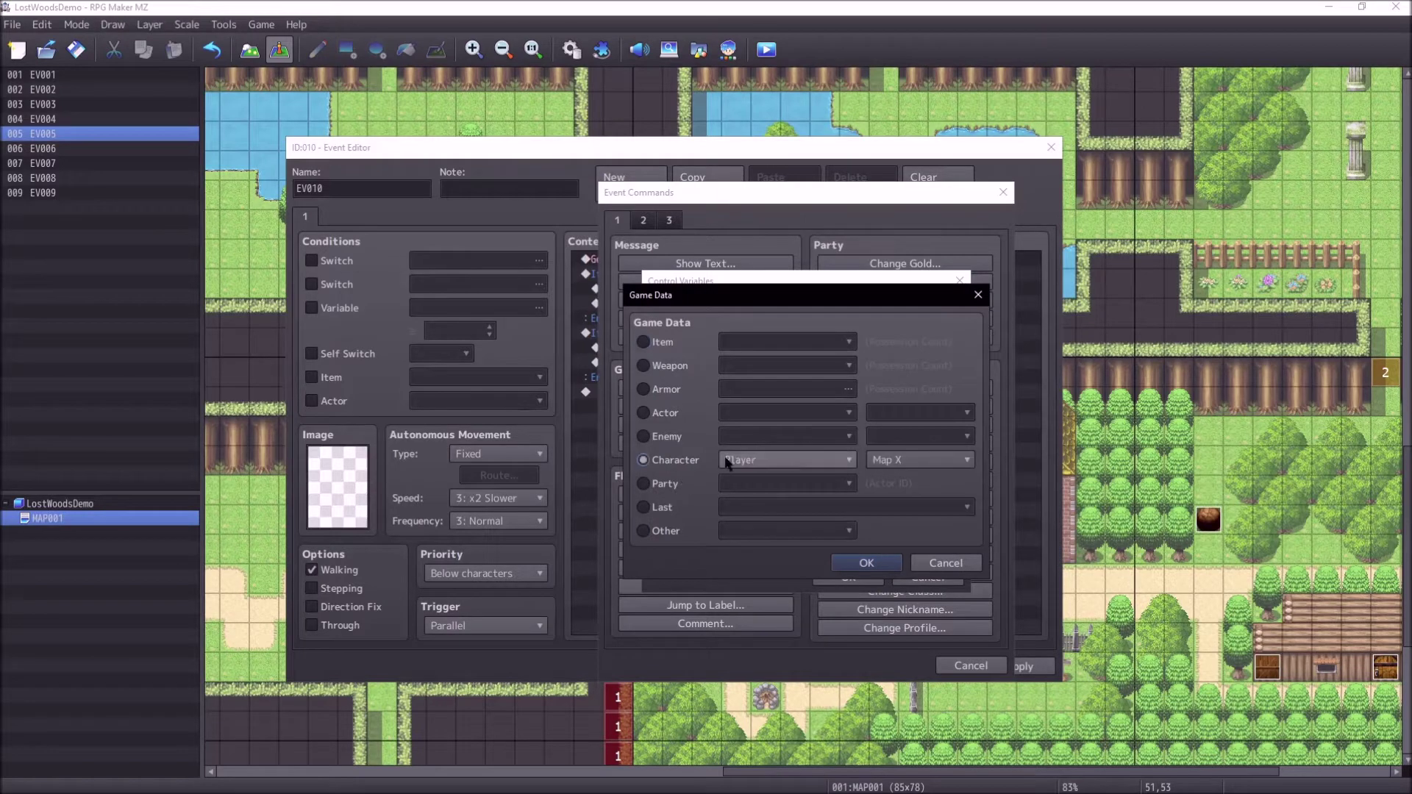
left_click(868, 563)
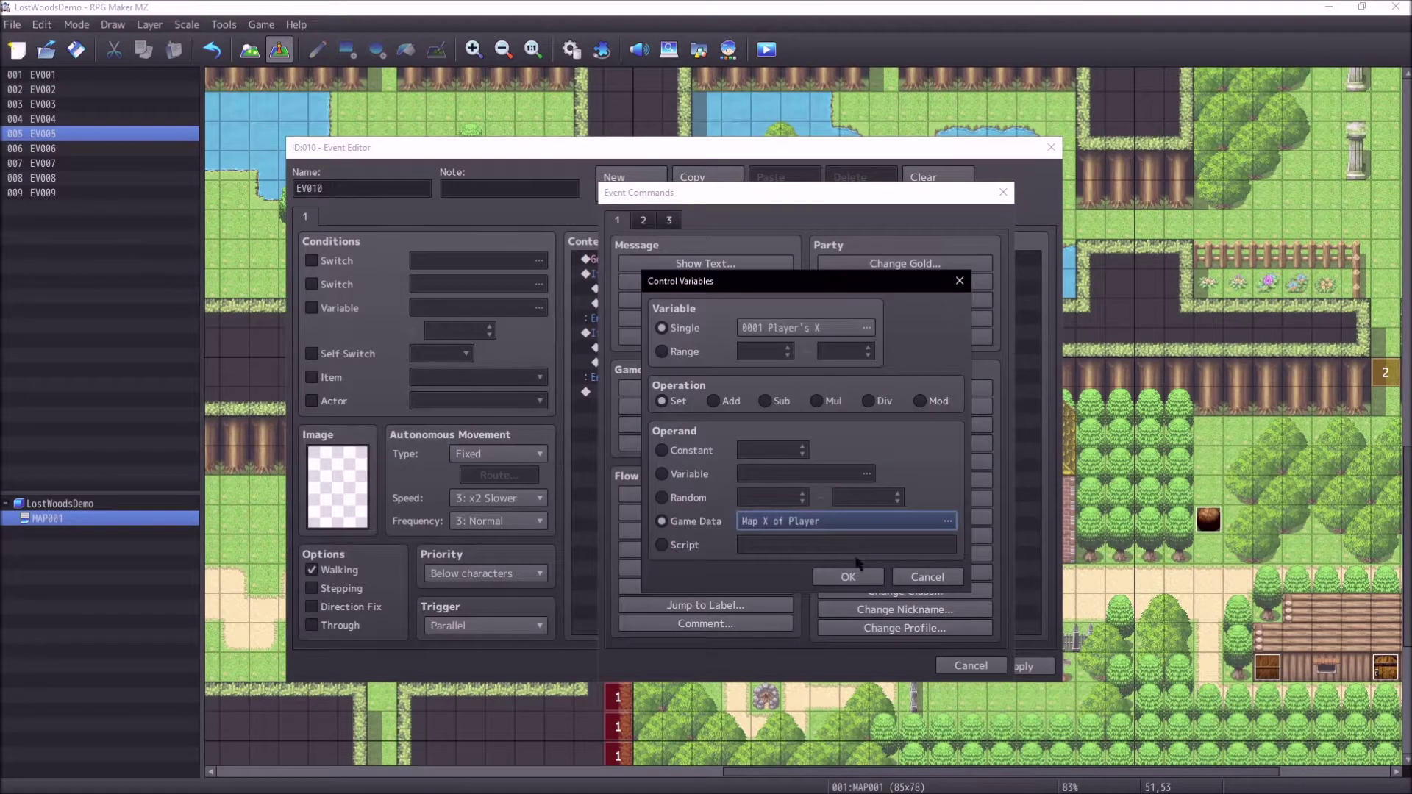
left_click(846, 576)
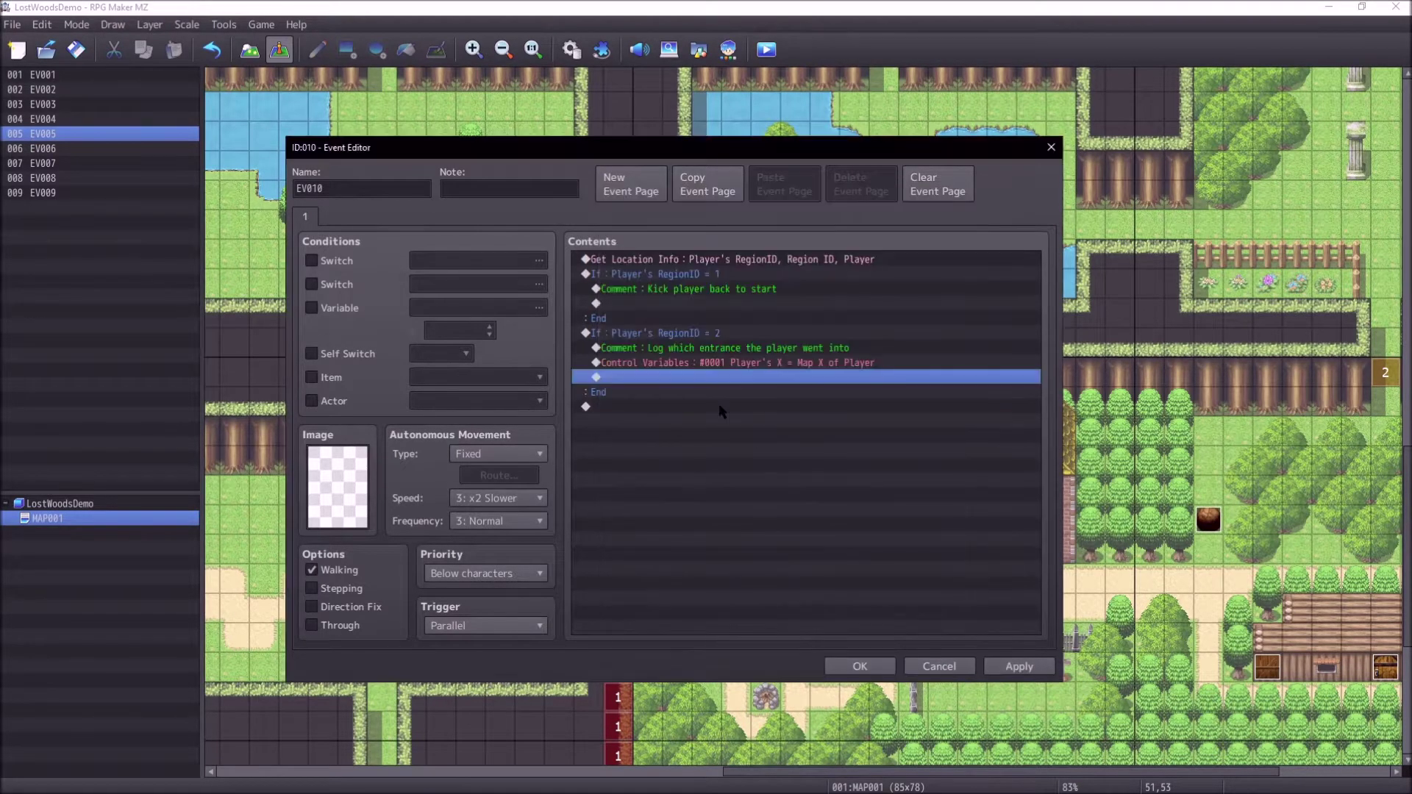
Step: Duplicate the Player's X command below itself and make the copy set 0002 Player's Y to the player's Map Y
left_click(802, 362)
key("ctrl+c")
left_click(800, 374)
key("ctrl+v")
left_click(799, 374)
double_click(800, 378)
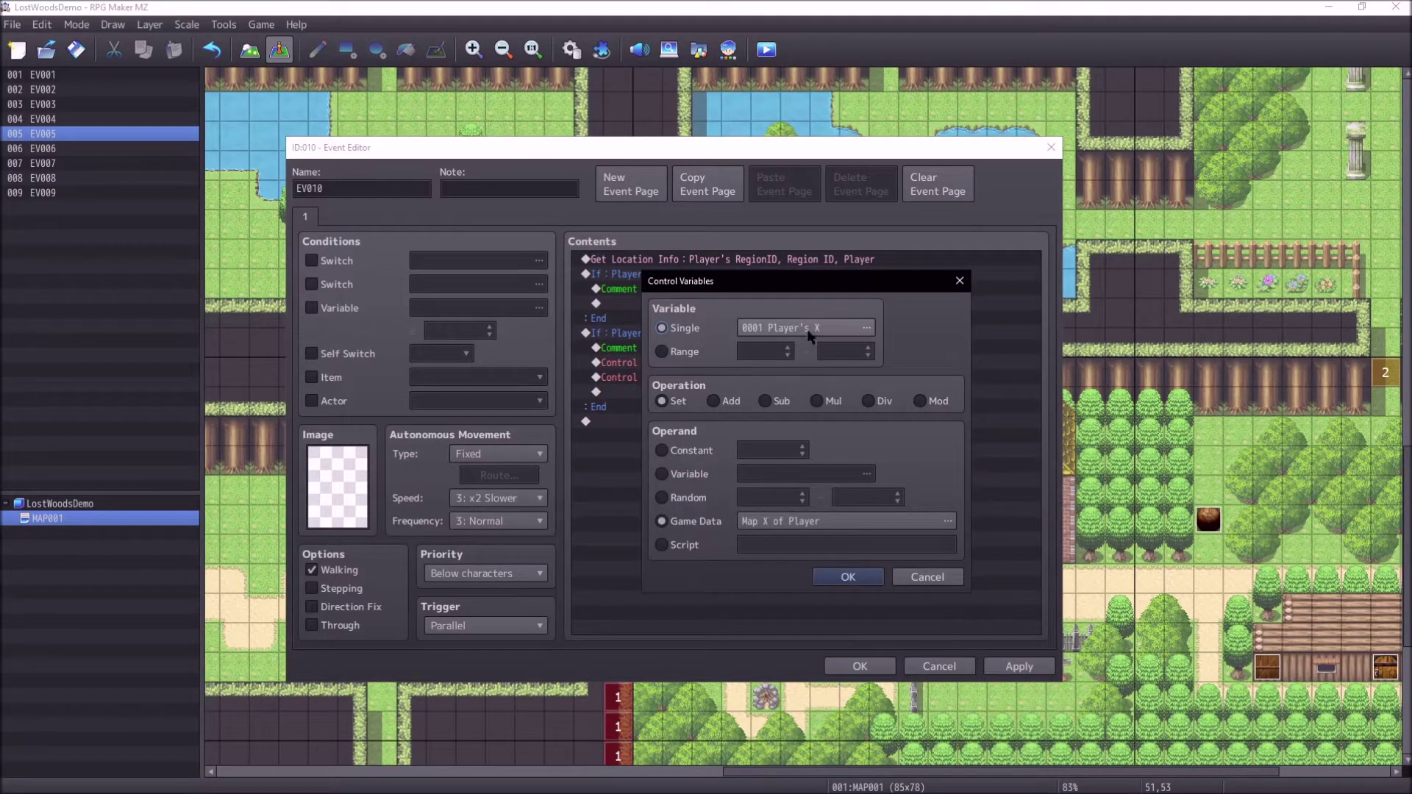
left_click(802, 331)
double_click(844, 295)
double_click(809, 521)
left_click(875, 461)
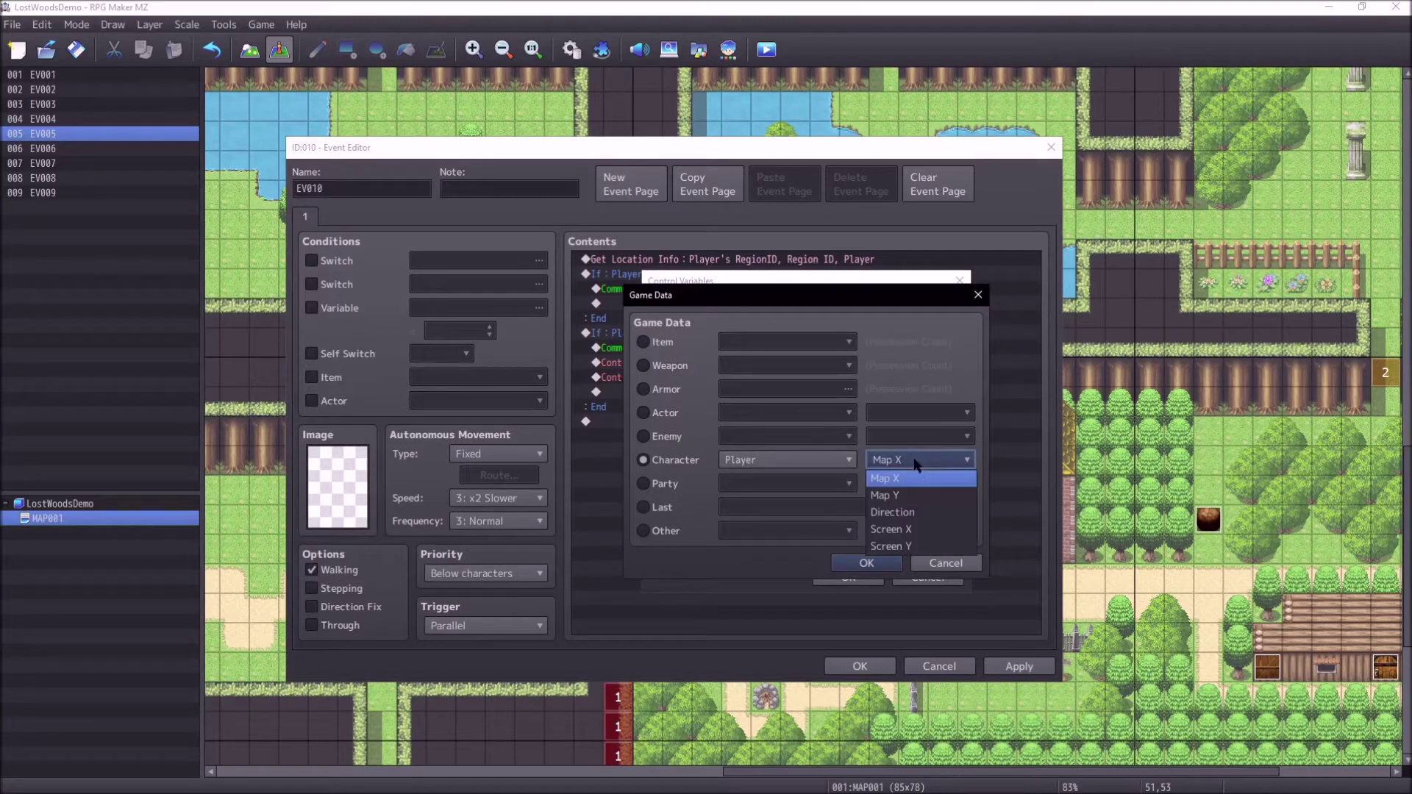
left_click(879, 477)
left_click(875, 565)
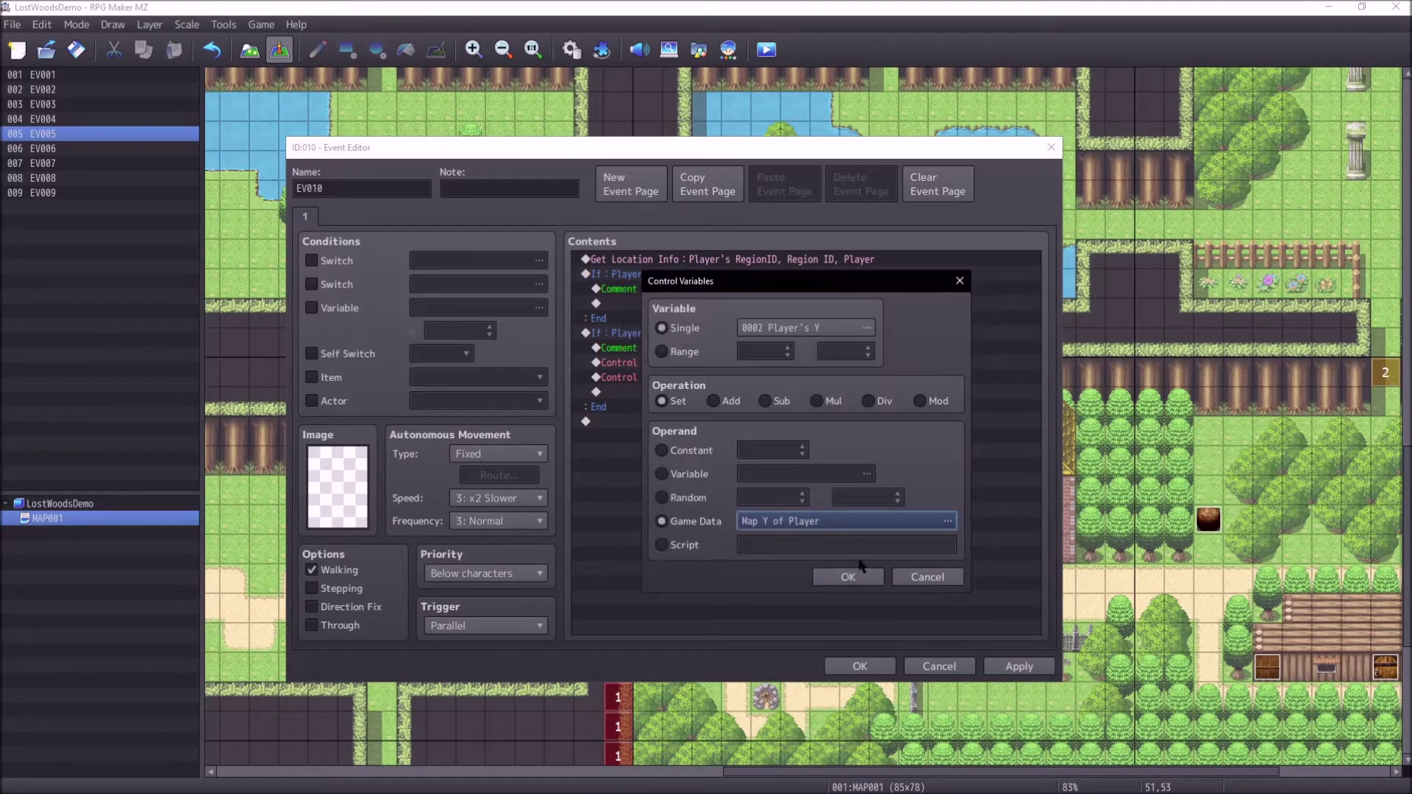
left_click(852, 576)
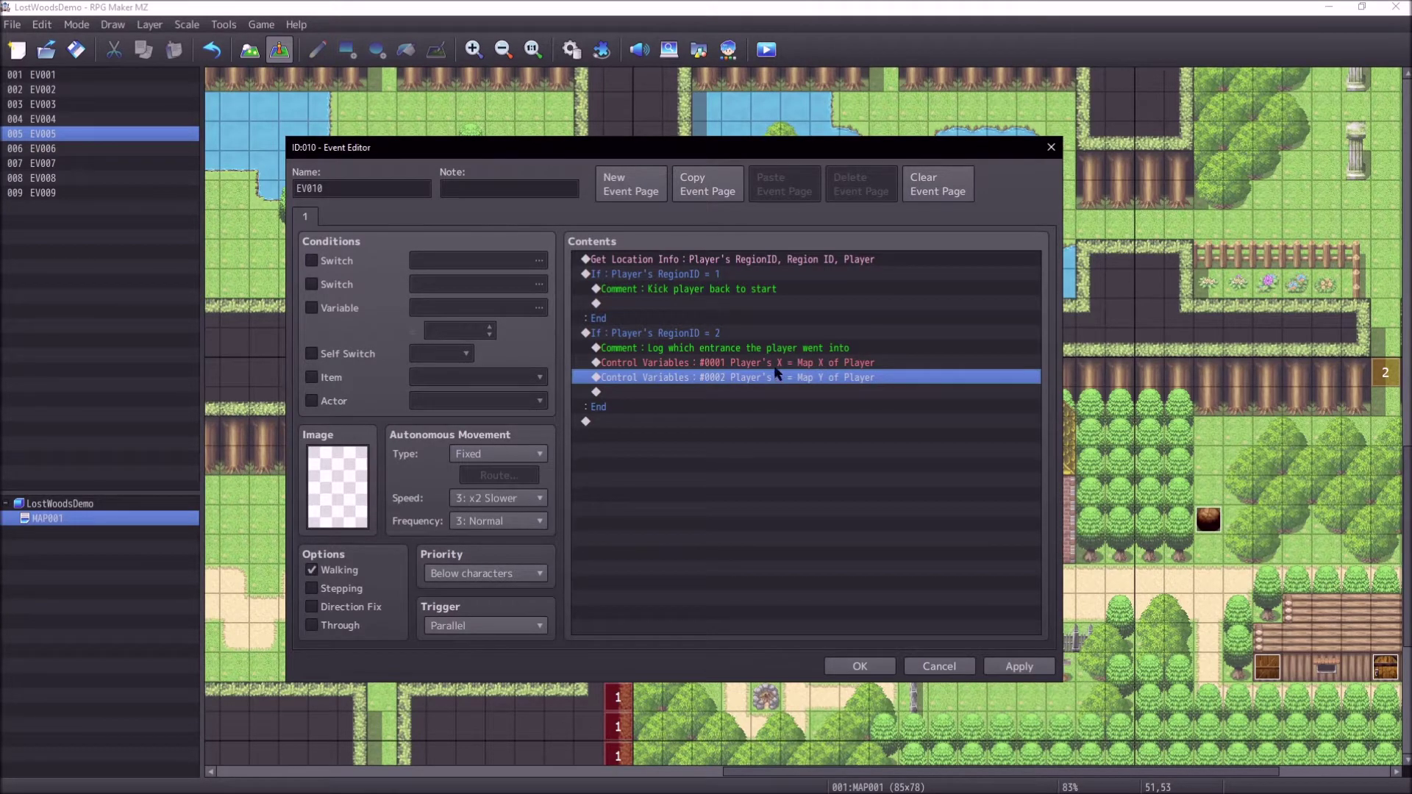
Step: Paste another Control Variables command below, name variable 0004 "Player's Map Id" and make it the command's target
left_click(695, 393)
key("ctrl+v")
double_click(697, 394)
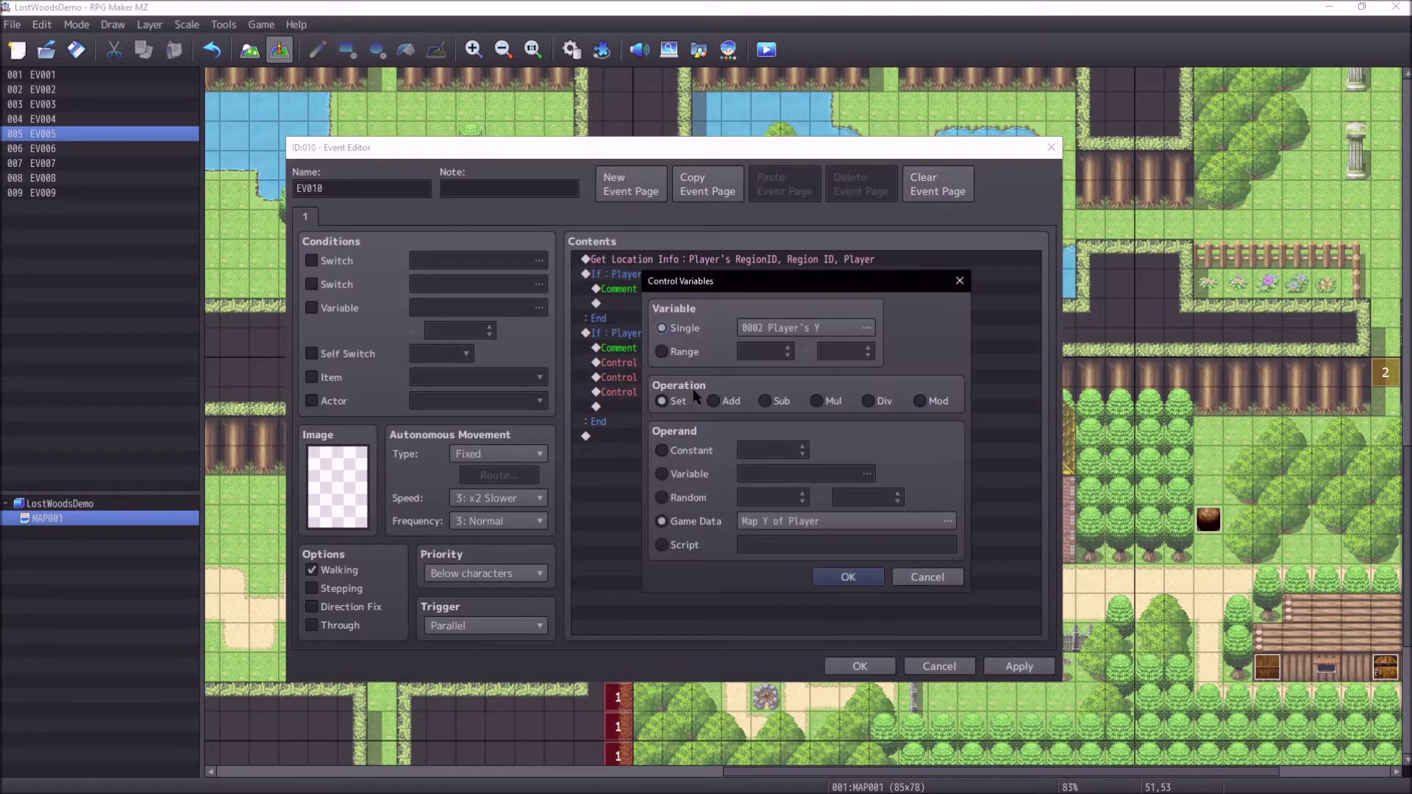
left_click(801, 336)
left_click(850, 319)
left_click(852, 579)
type("Player's Map Id")
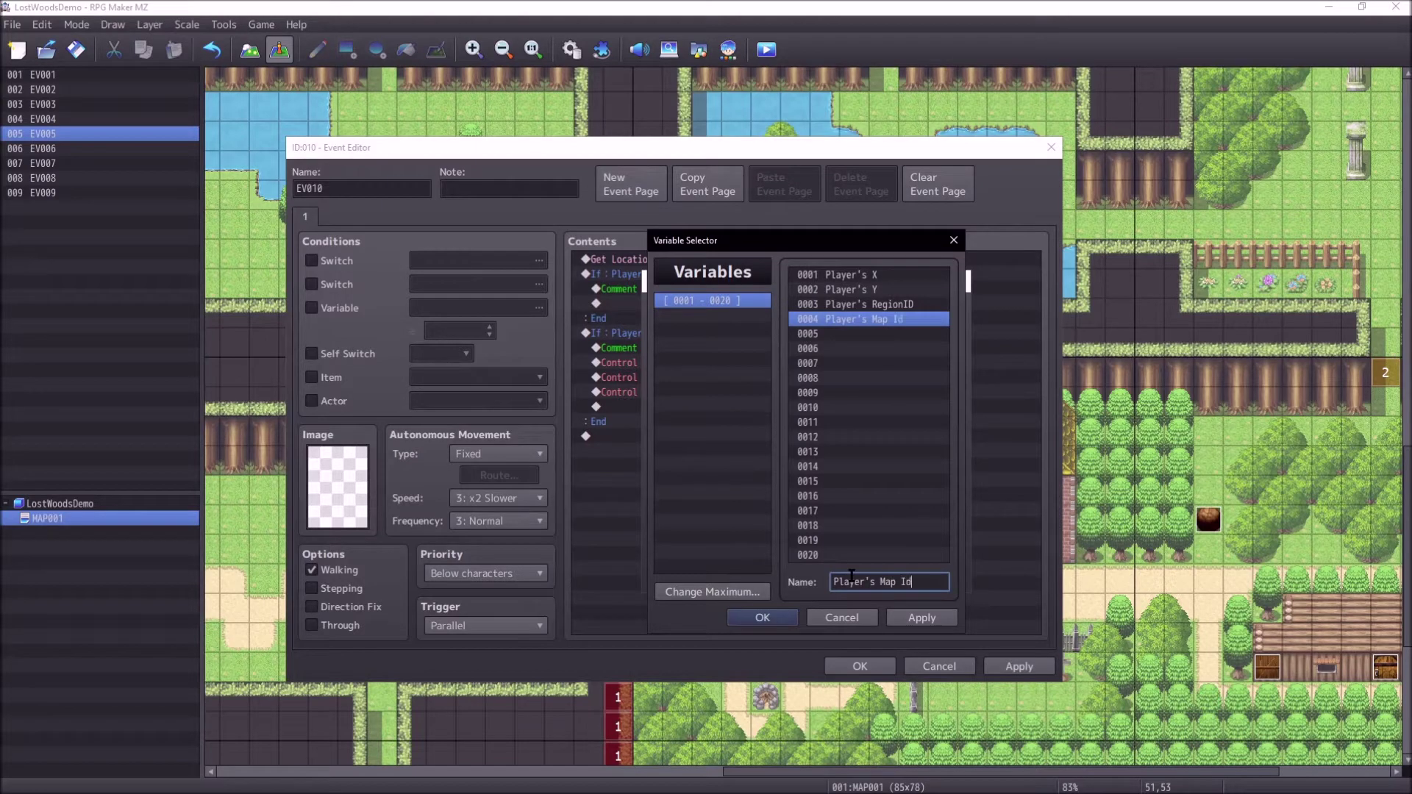
key("Return")
Step: Set the Player's Map Id command's game data operand to Map ID and confirm it
left_click(857, 521)
left_click(893, 459)
left_click(886, 497)
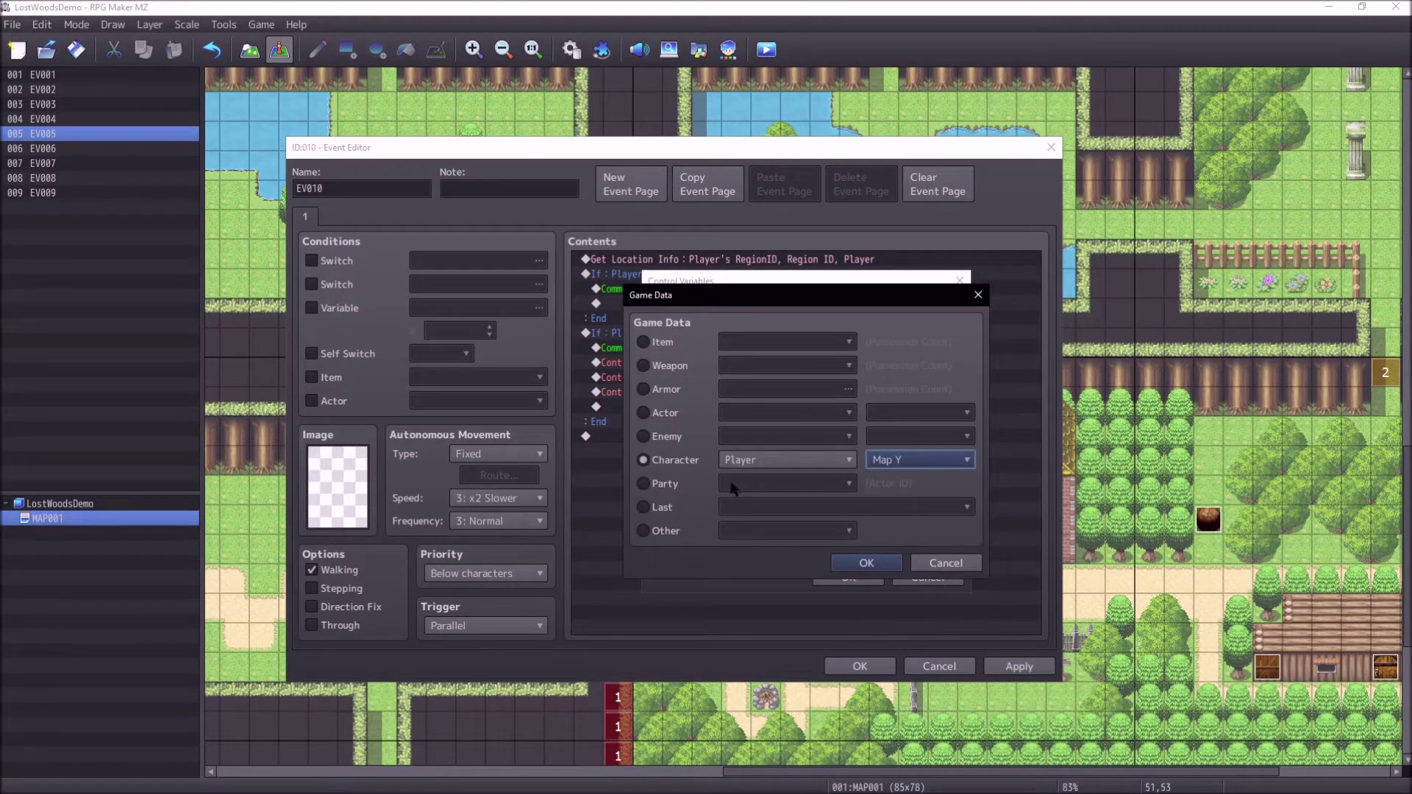
left_click(662, 508)
left_click(666, 530)
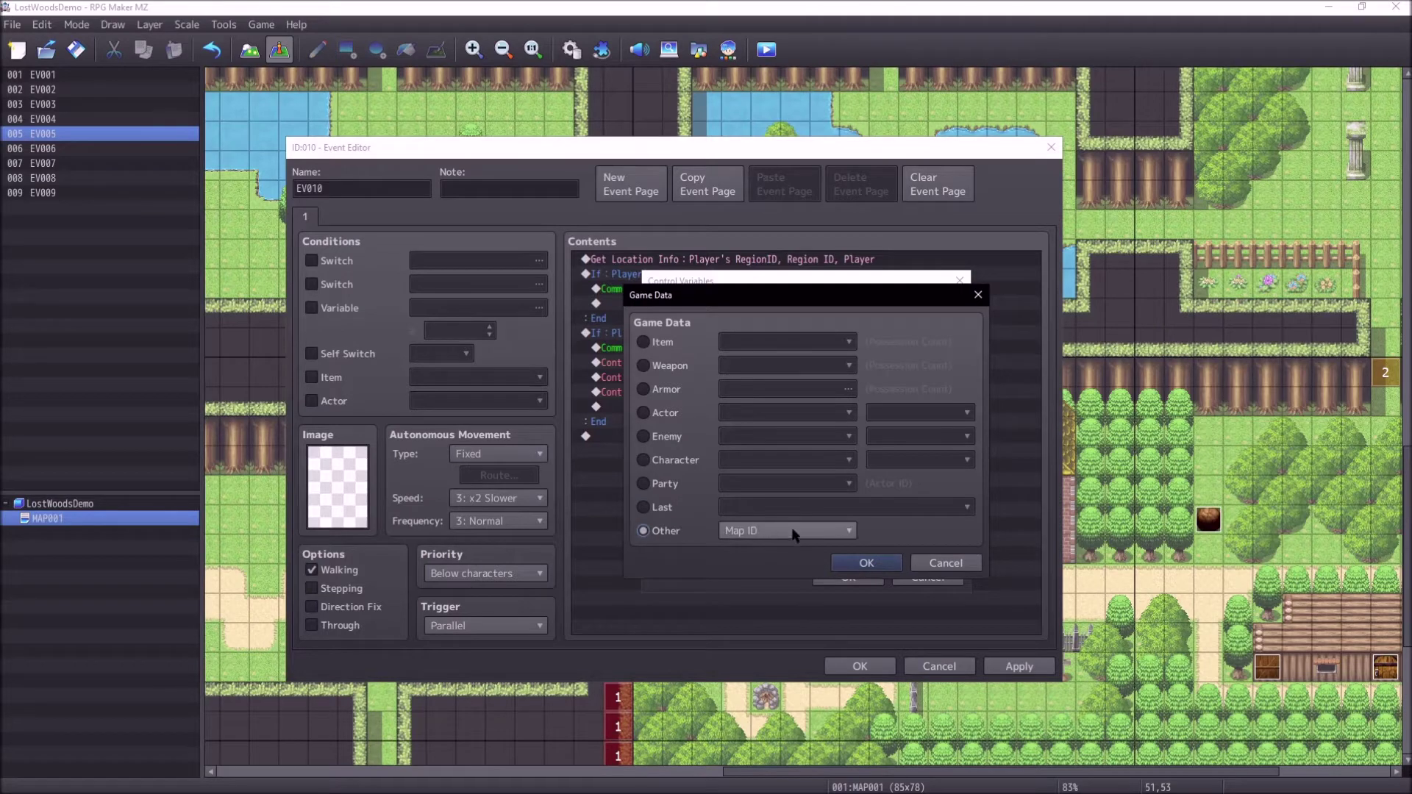
left_click(865, 564)
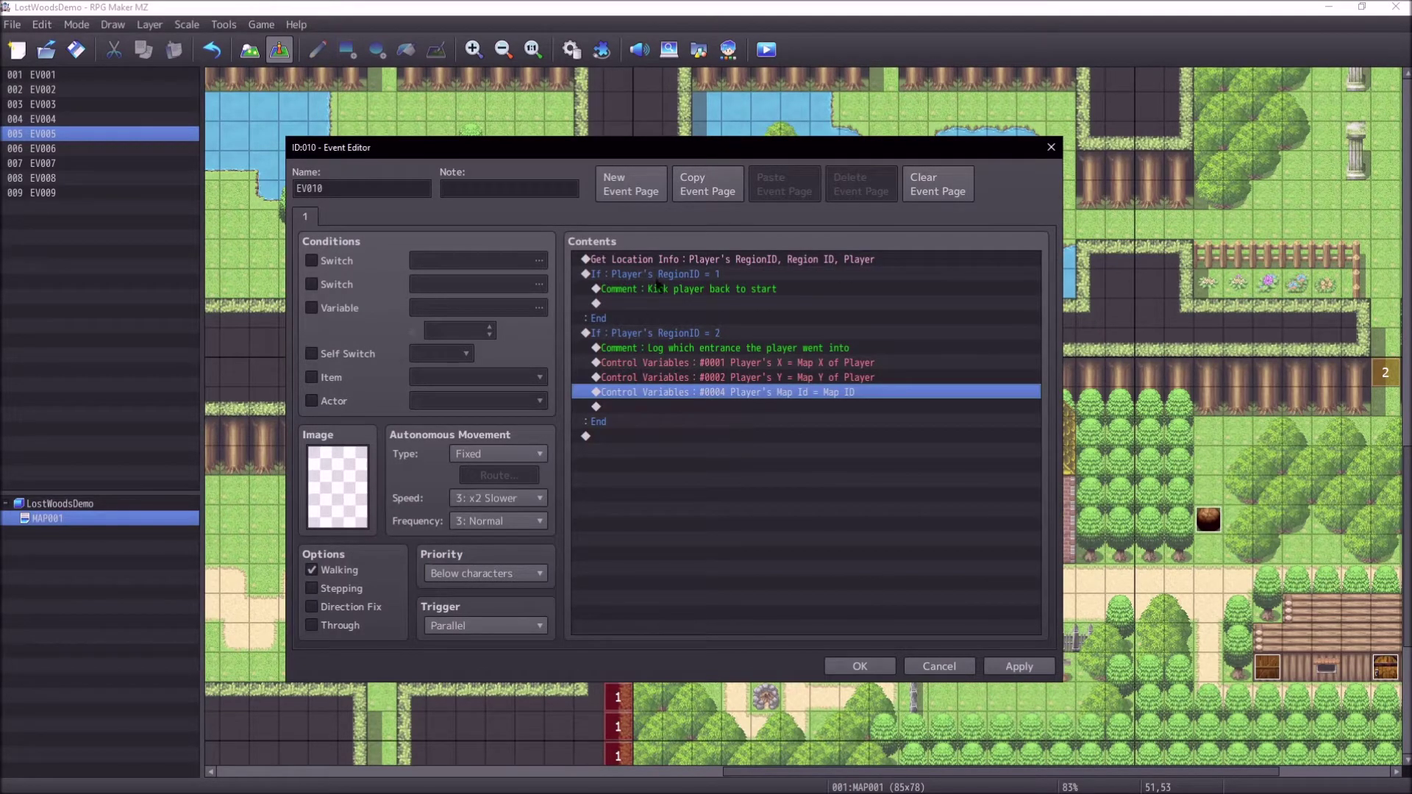
Step: Add a Transfer Player command under the region 1 comment, designated by variables 0004 for map ID, 0001 for X and 0002 for Y
left_click(677, 303)
double_click(677, 303)
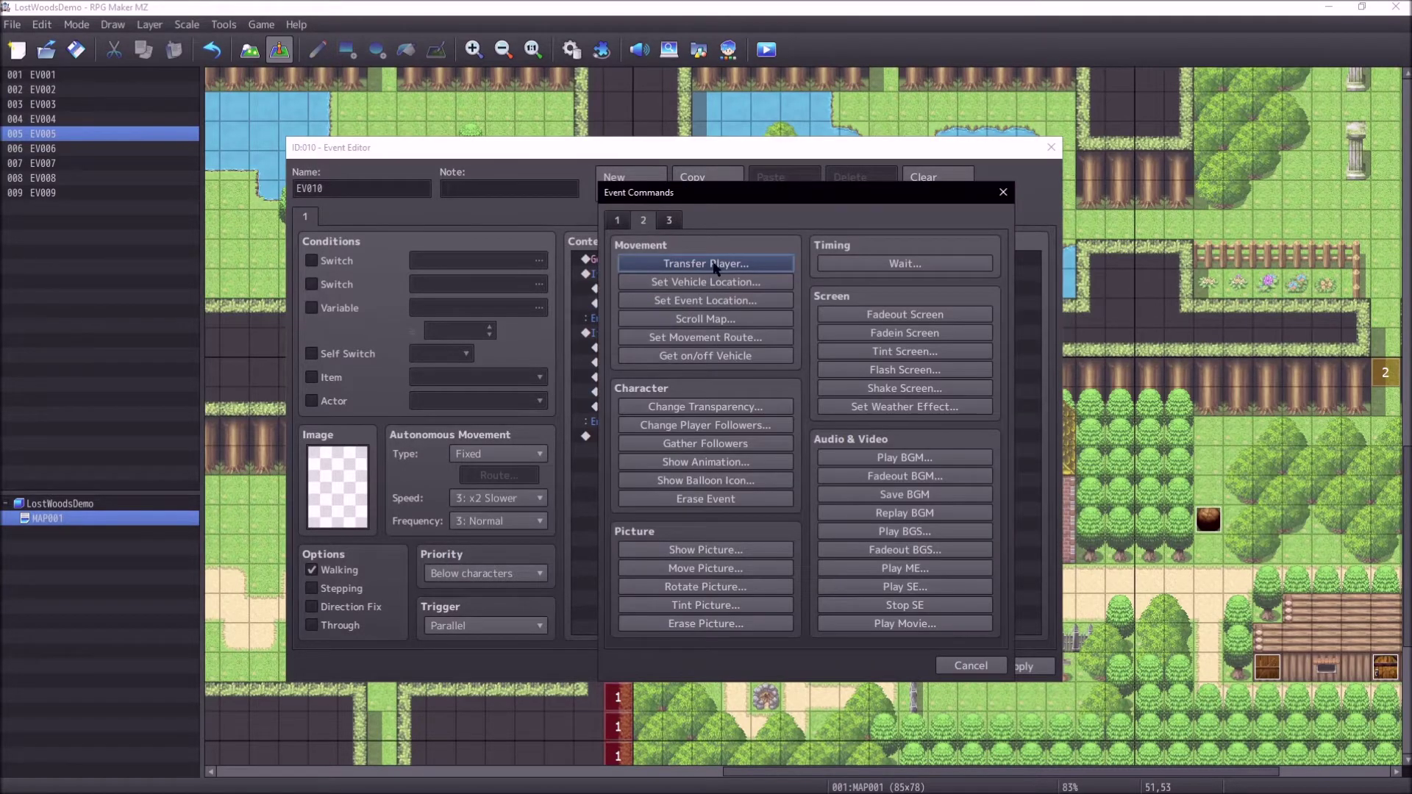
left_click(712, 265)
left_click(750, 404)
left_click(802, 425)
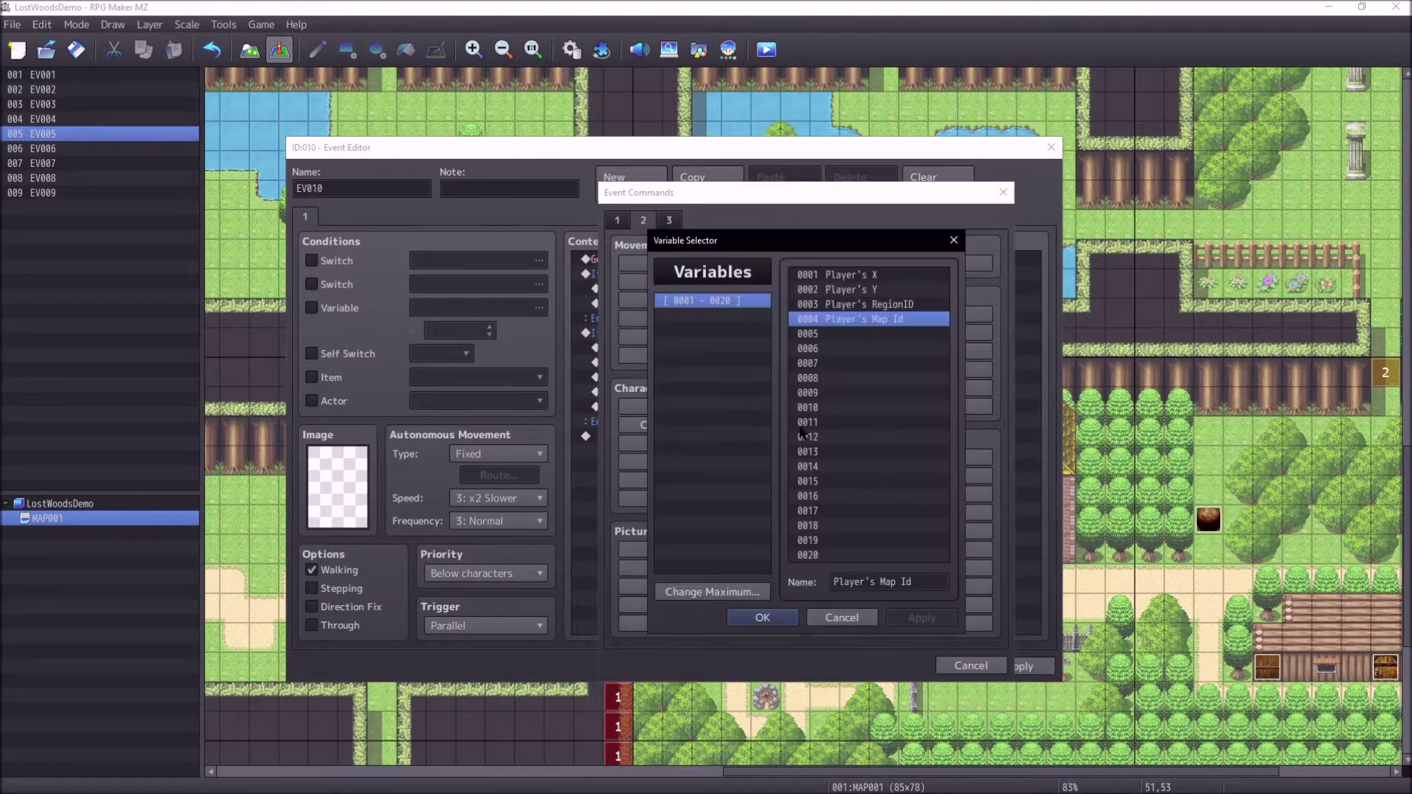
double_click(873, 319)
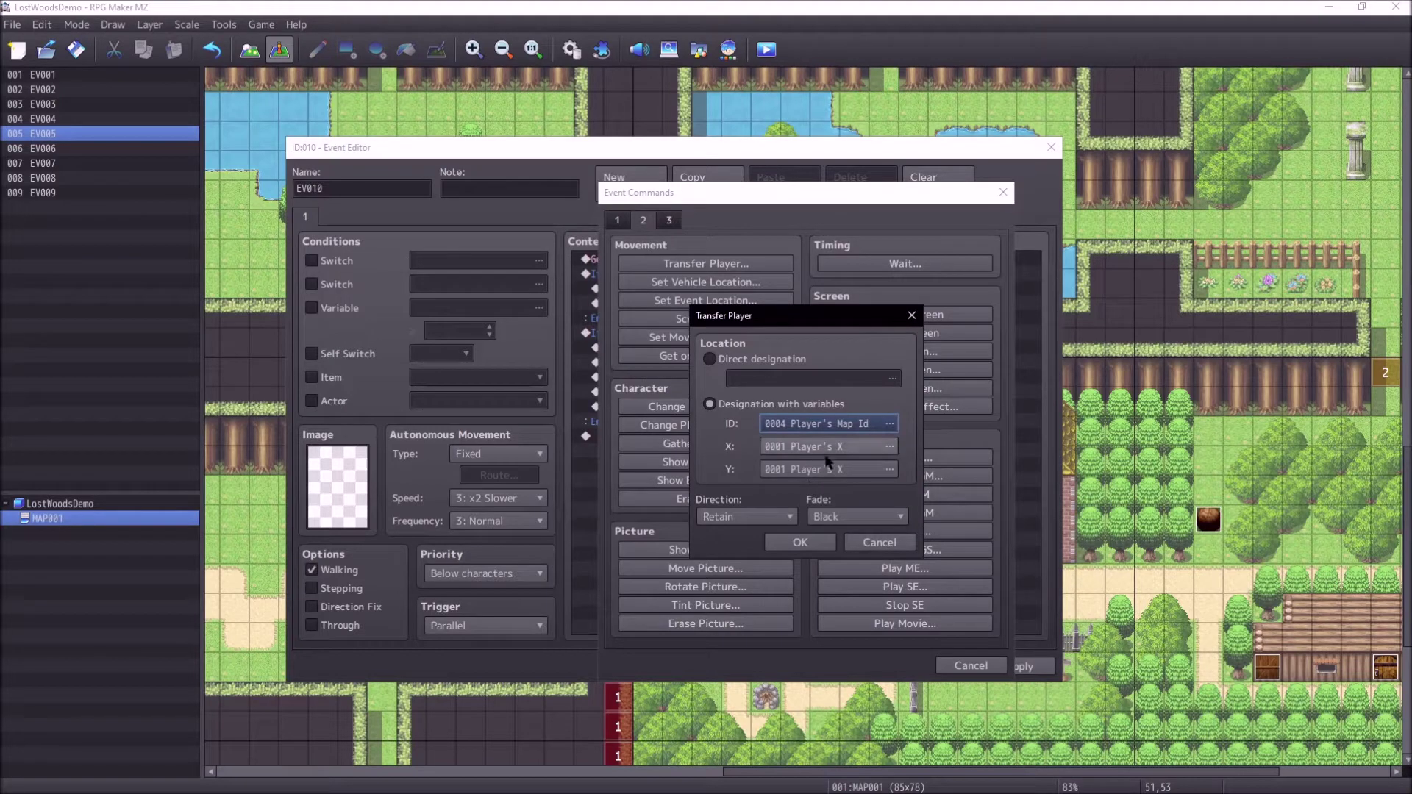
left_click(827, 470)
type("0014")
left_click(828, 471)
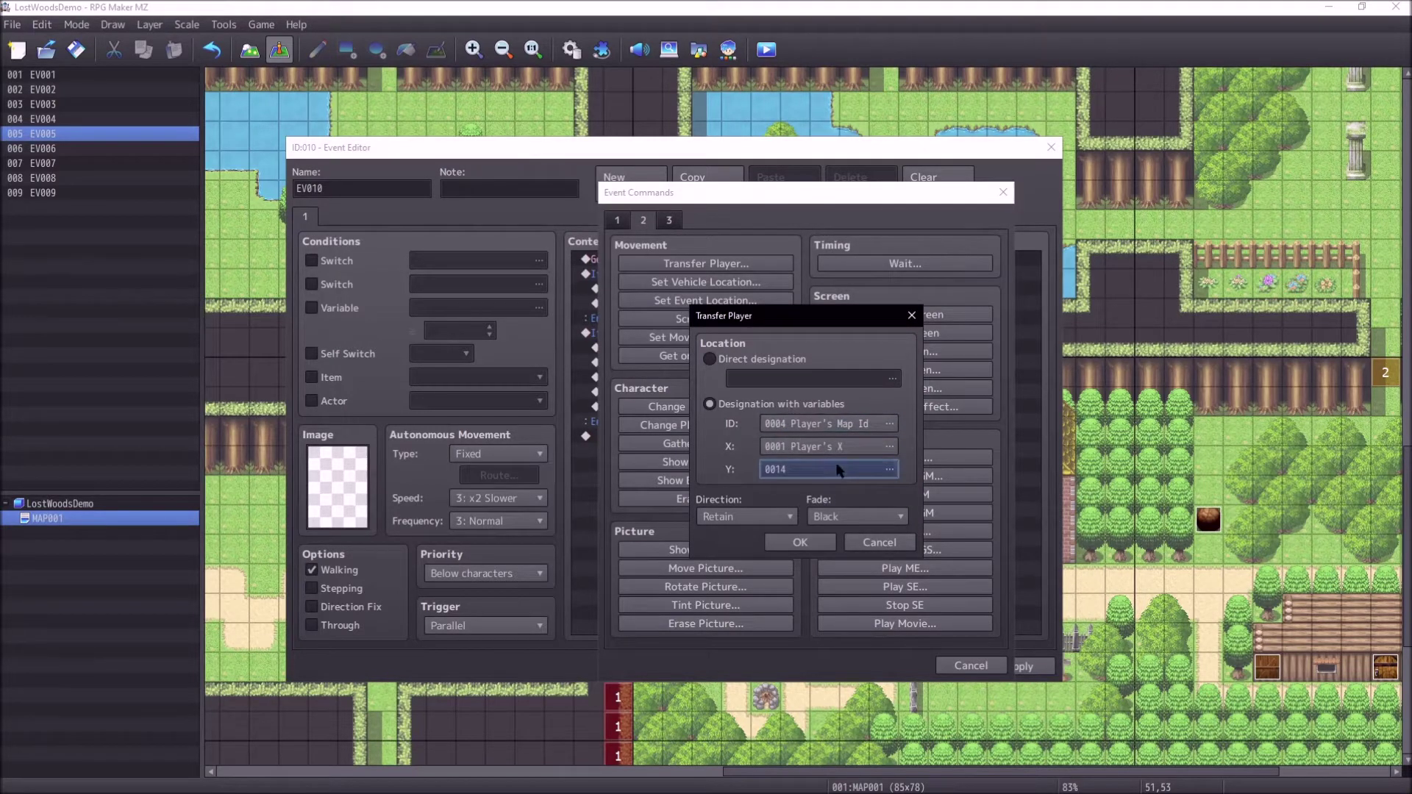
left_click(868, 290)
double_click(868, 289)
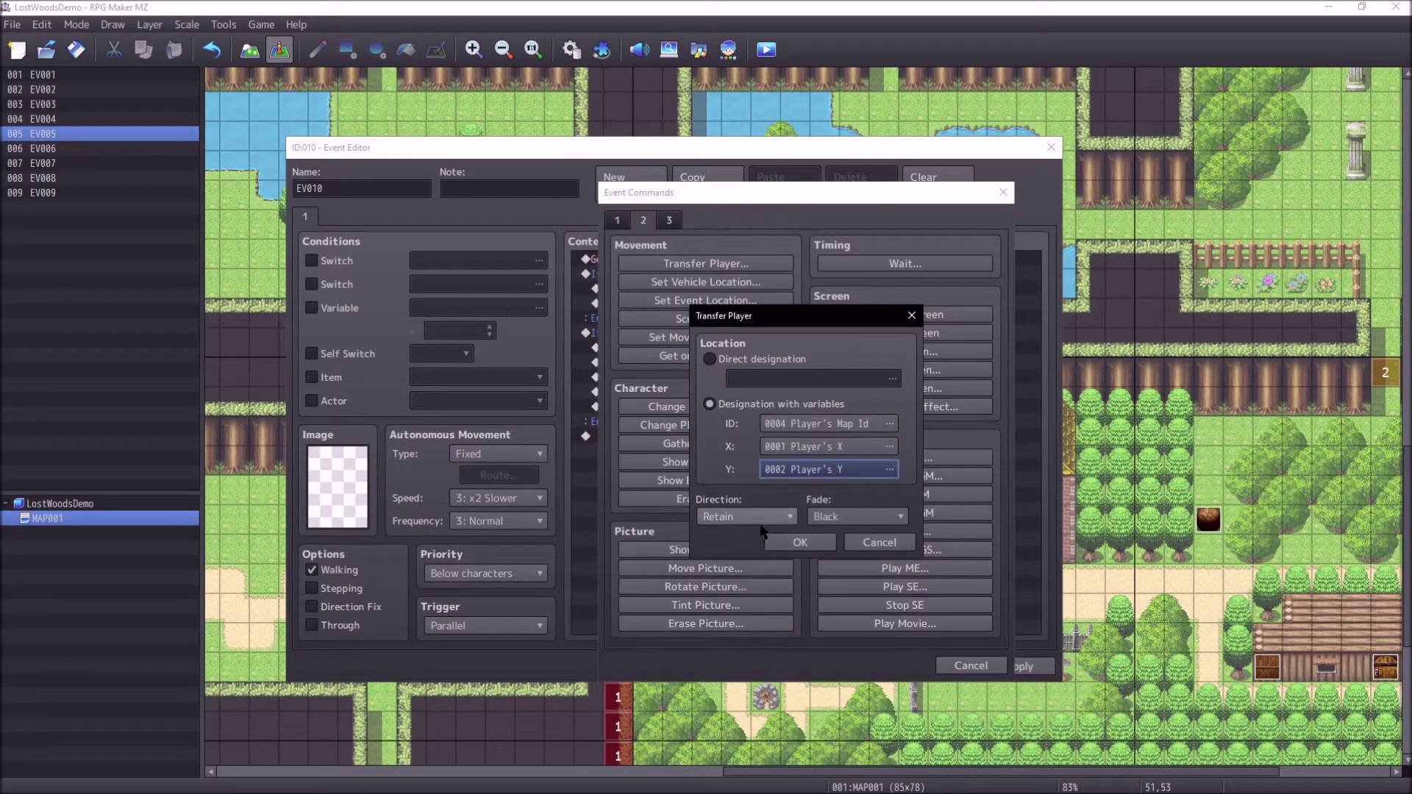
Step: Keep the transfer's direction on Retain and its fade on Black, then apply and close the event
left_click(789, 518)
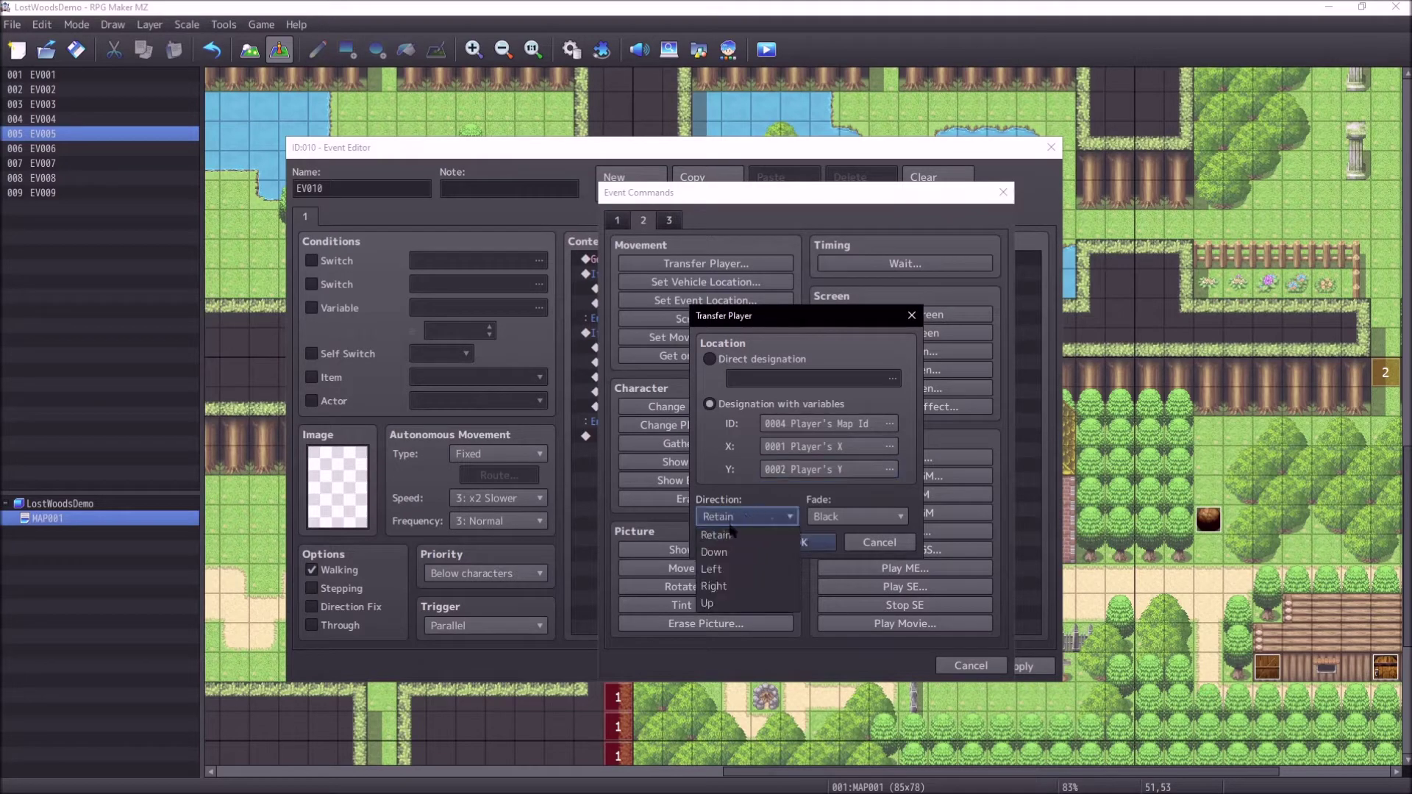
left_click(842, 517)
left_click(842, 518)
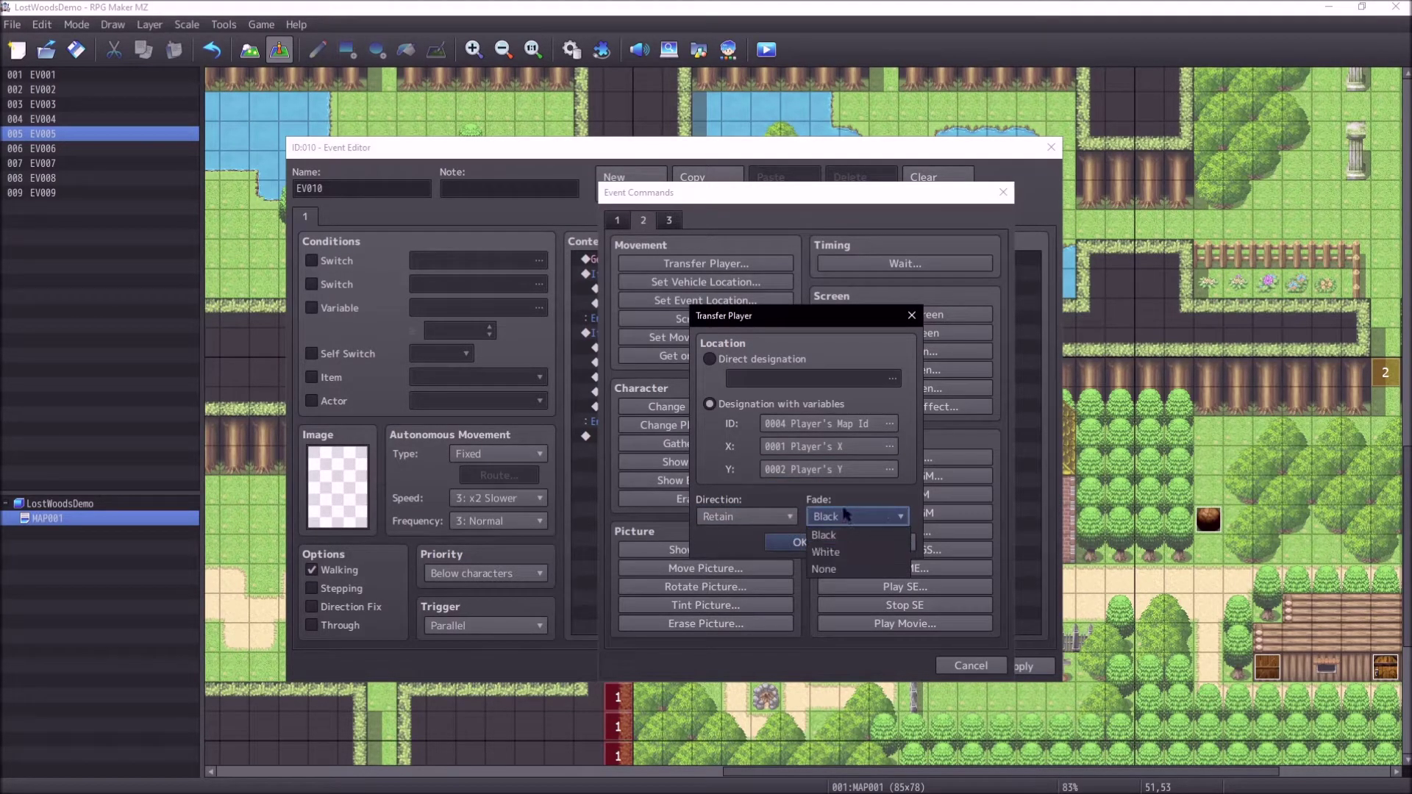
left_click(821, 536)
left_click(805, 542)
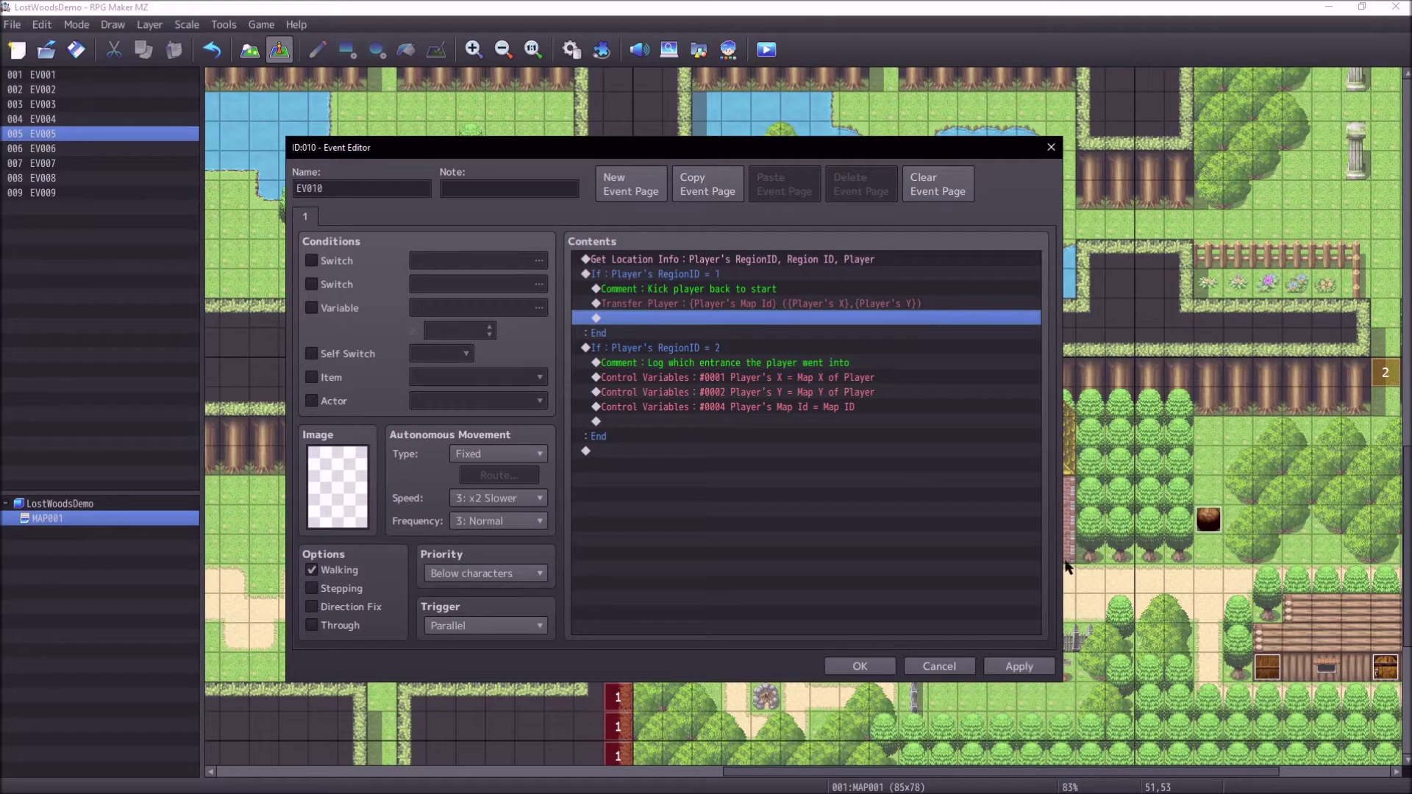
left_click(1050, 667)
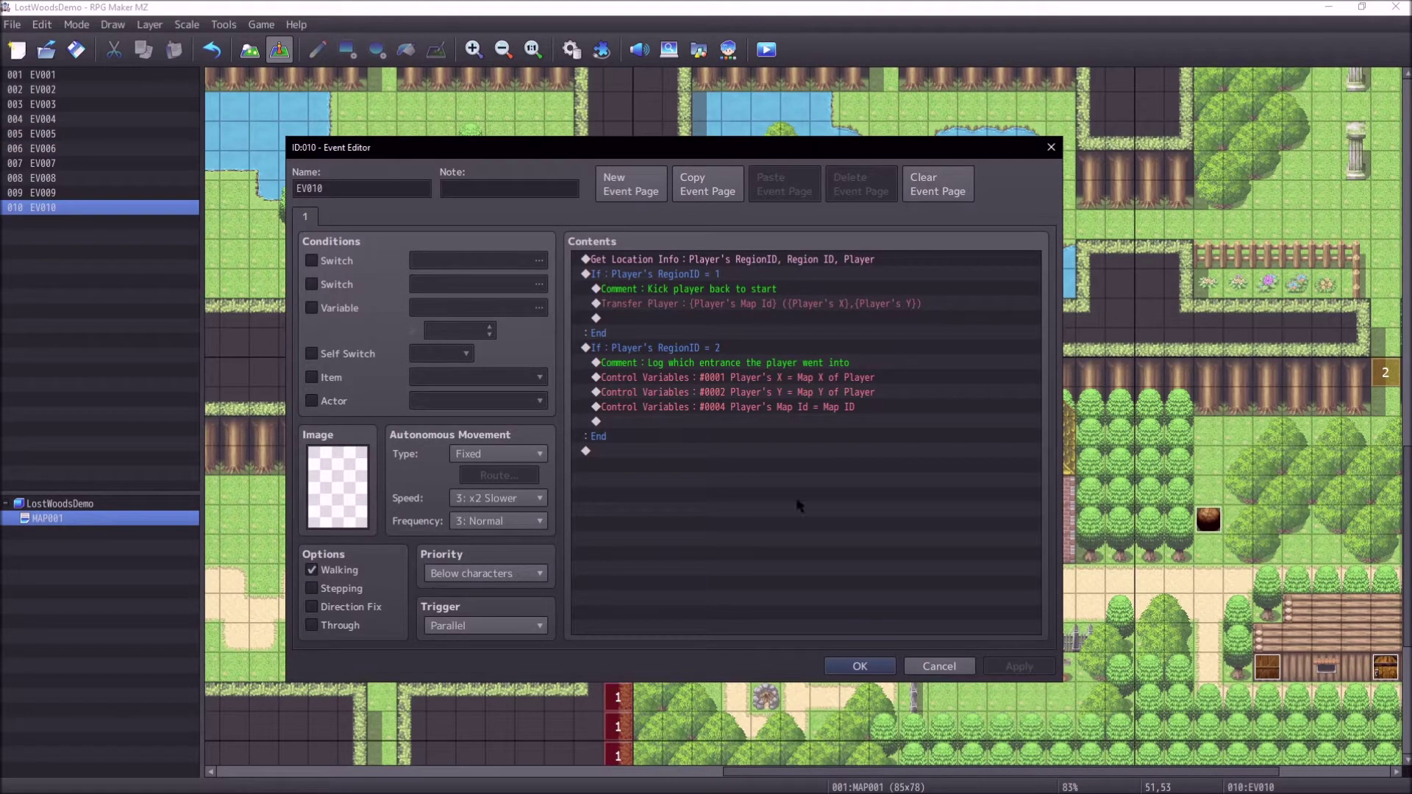
left_click(865, 666)
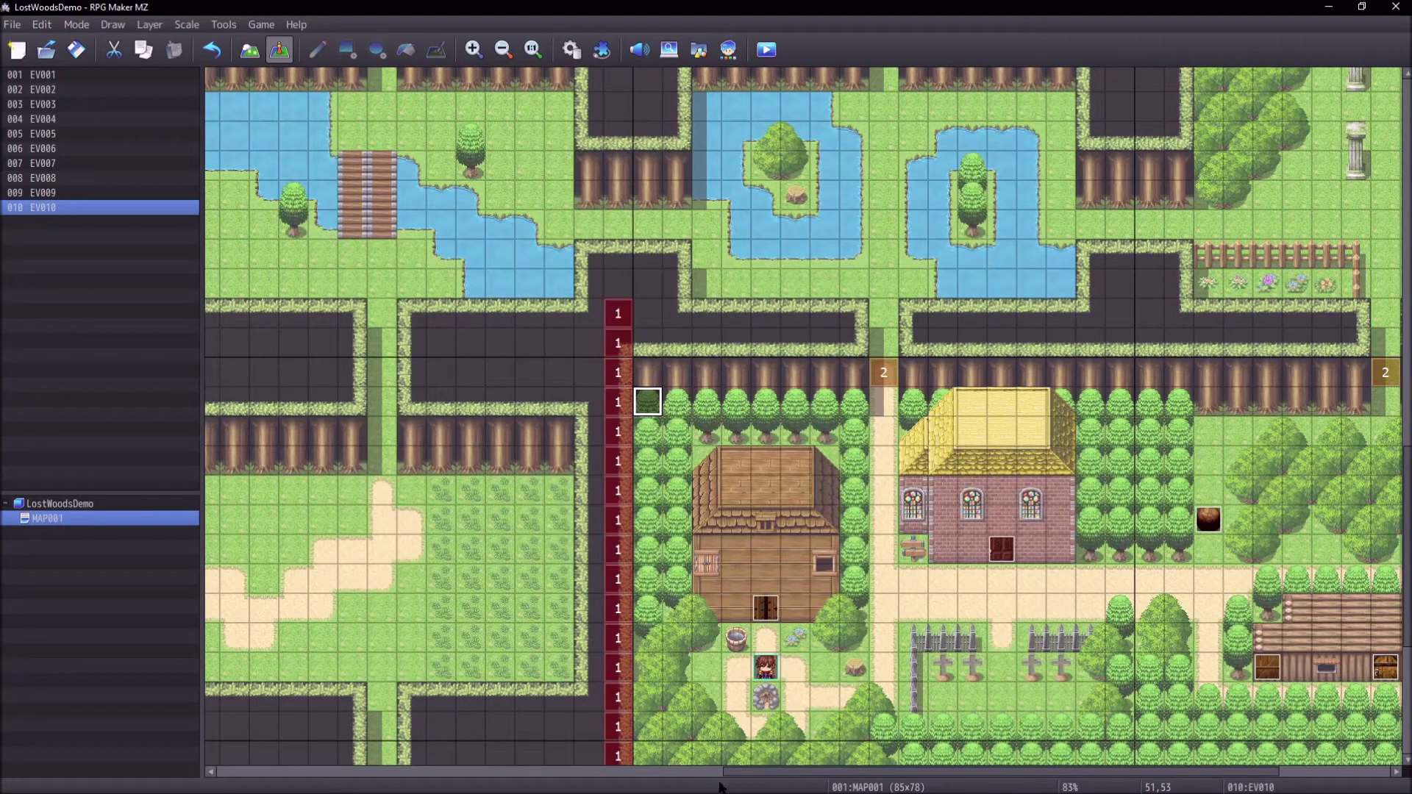
Step: Start a playtest and walk the party from the village house north through the region 2 entrance to the pond clearing
left_click_drag(756, 772, 919, 771)
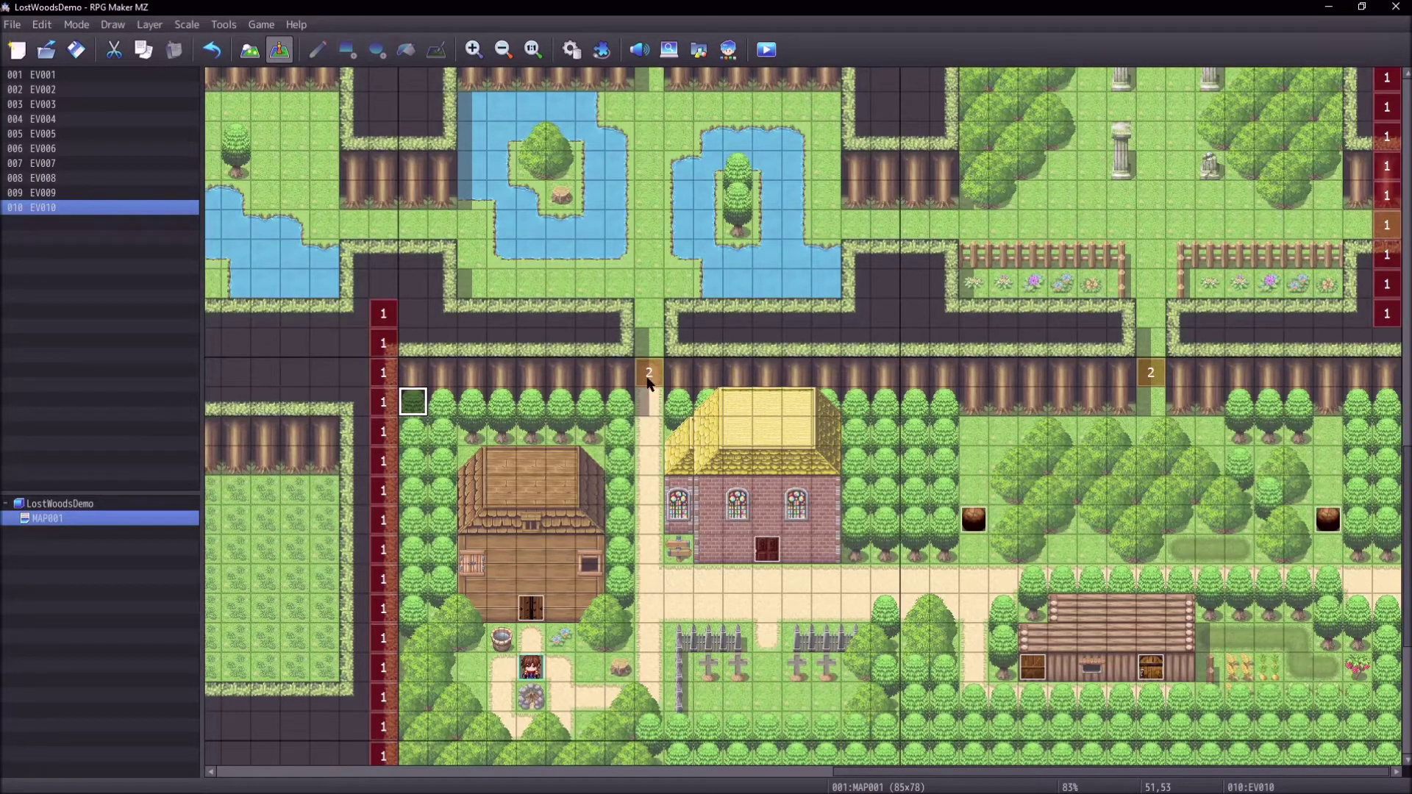
left_click(767, 50)
left_click(676, 427)
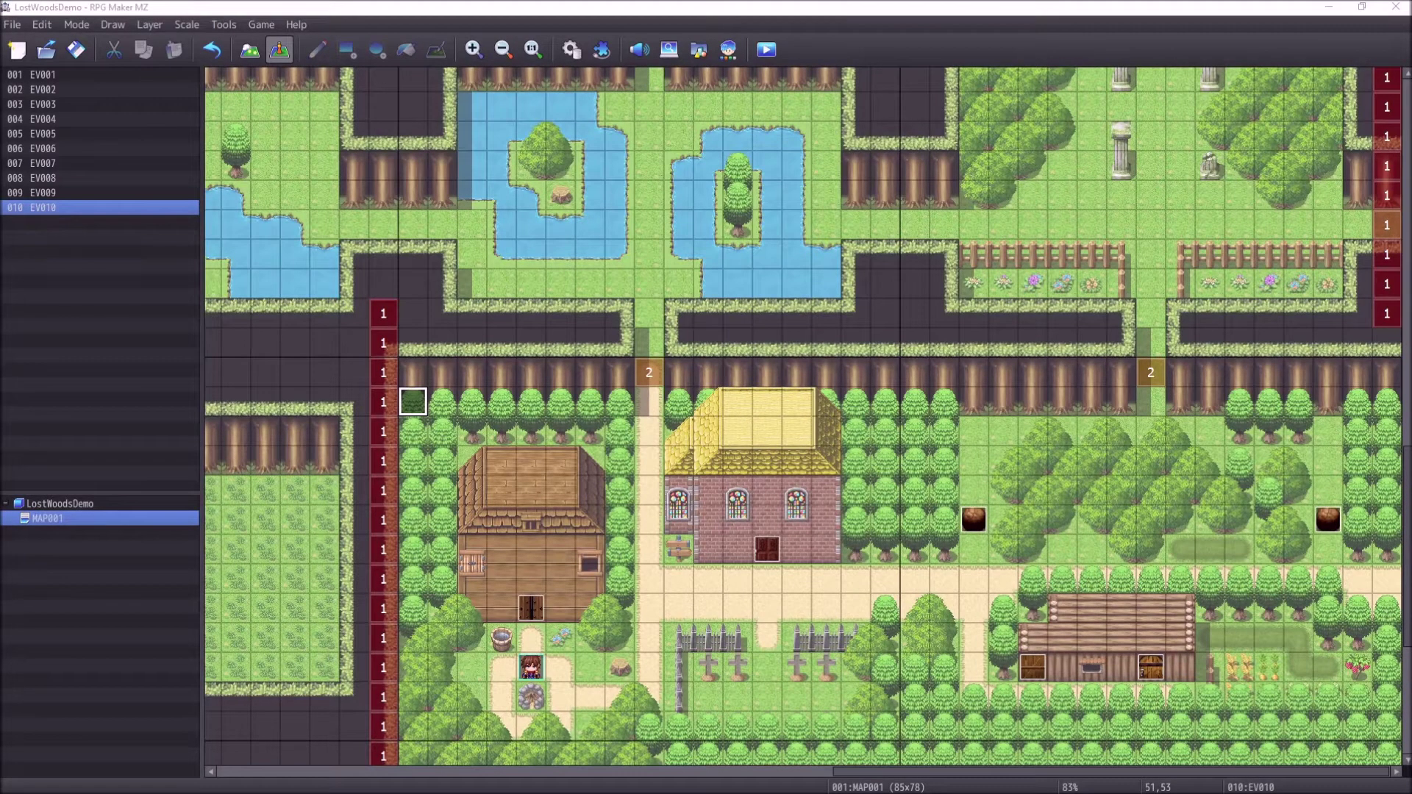
key("Return")
key("Right")
key("Right")
key("Down")
key("Right")
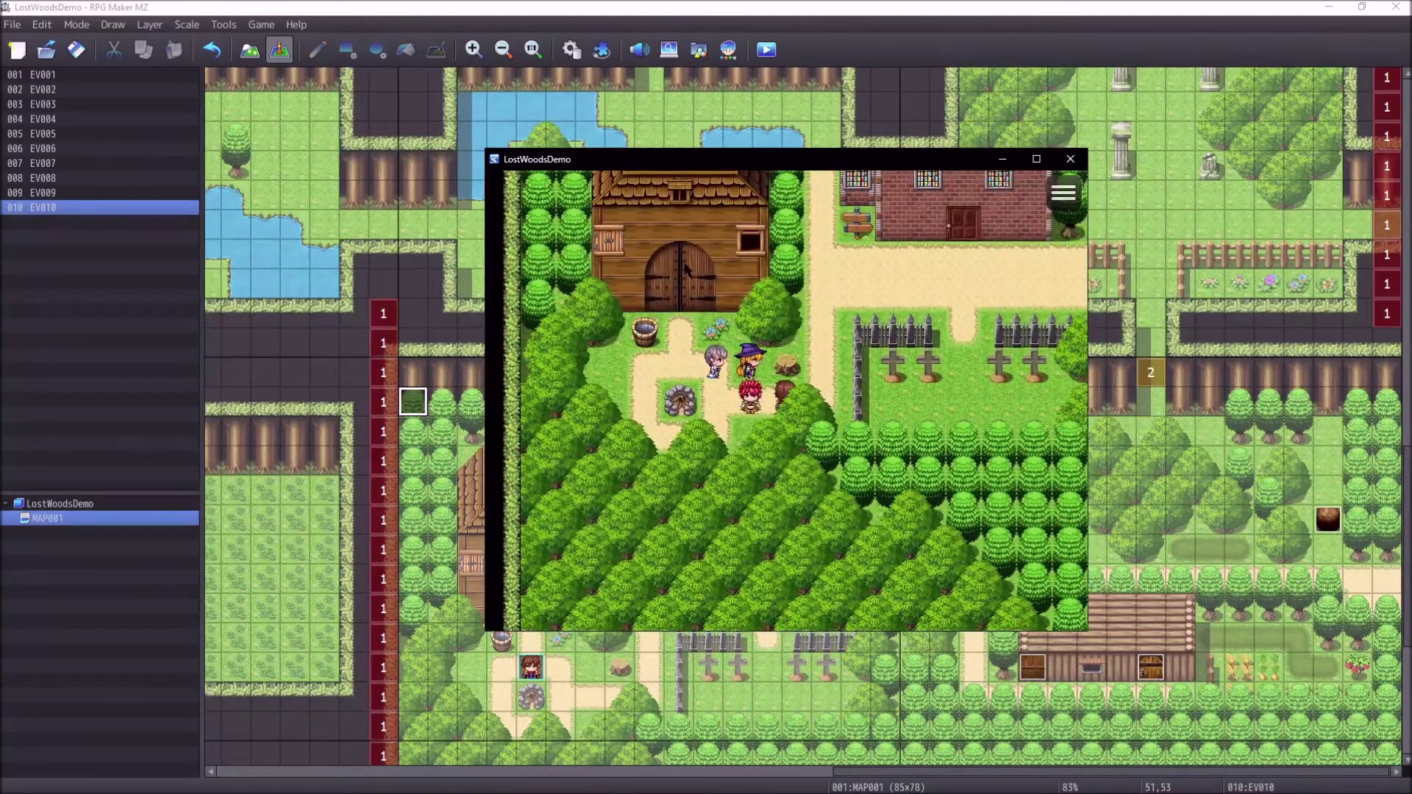
key("Right")
key("Up")
key("Up")
key("Up")
key("Up")
key("Up")
key("Up")
key("Up")
key("Up")
key("Up")
key("Up")
key("Up")
key("Up")
key("Up")
key("Up")
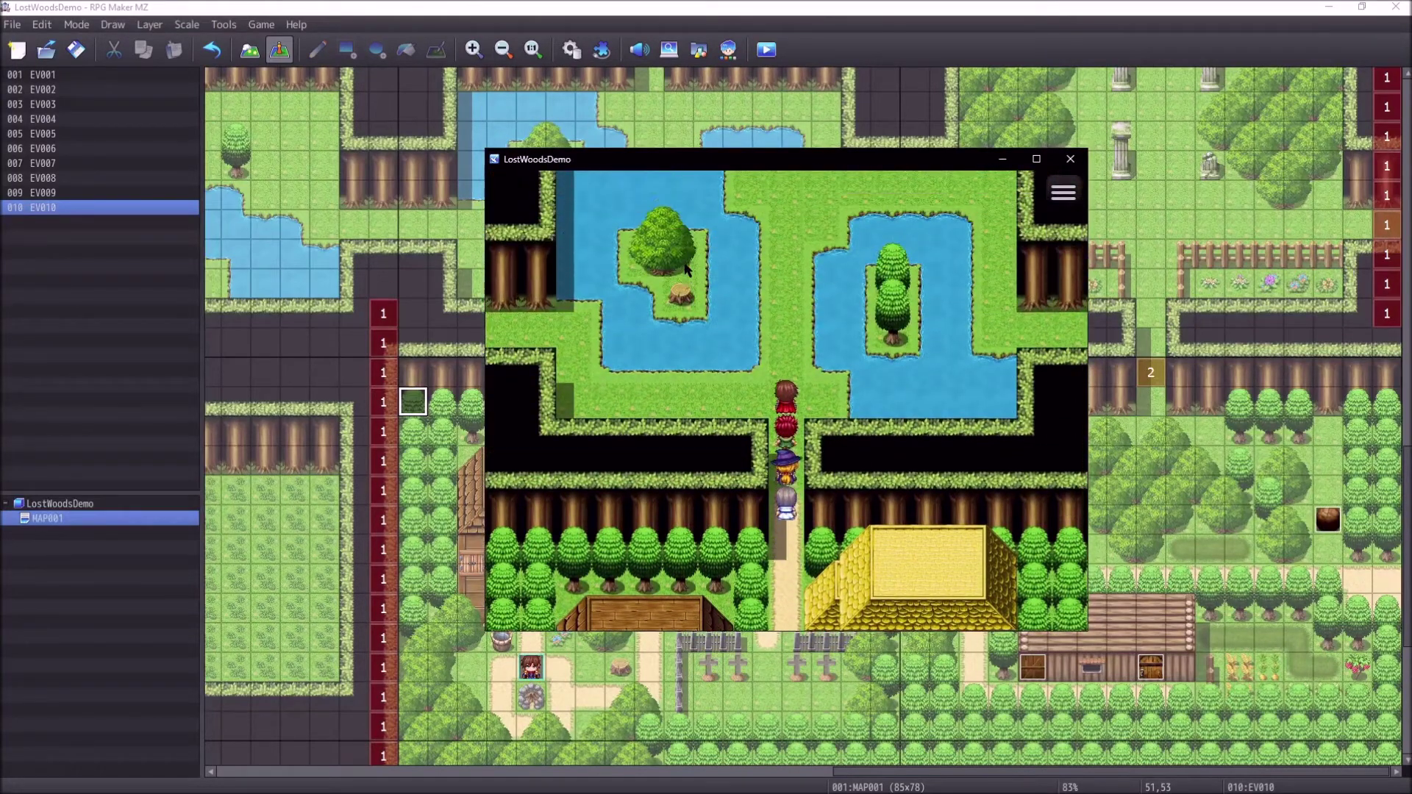
Step: Walk the party north between the ponds, then east around the pond and through the passage toward the flower garden to test the transfer
key("Up")
key("Up")
key("Up")
key("Up")
key("Up")
key("Up")
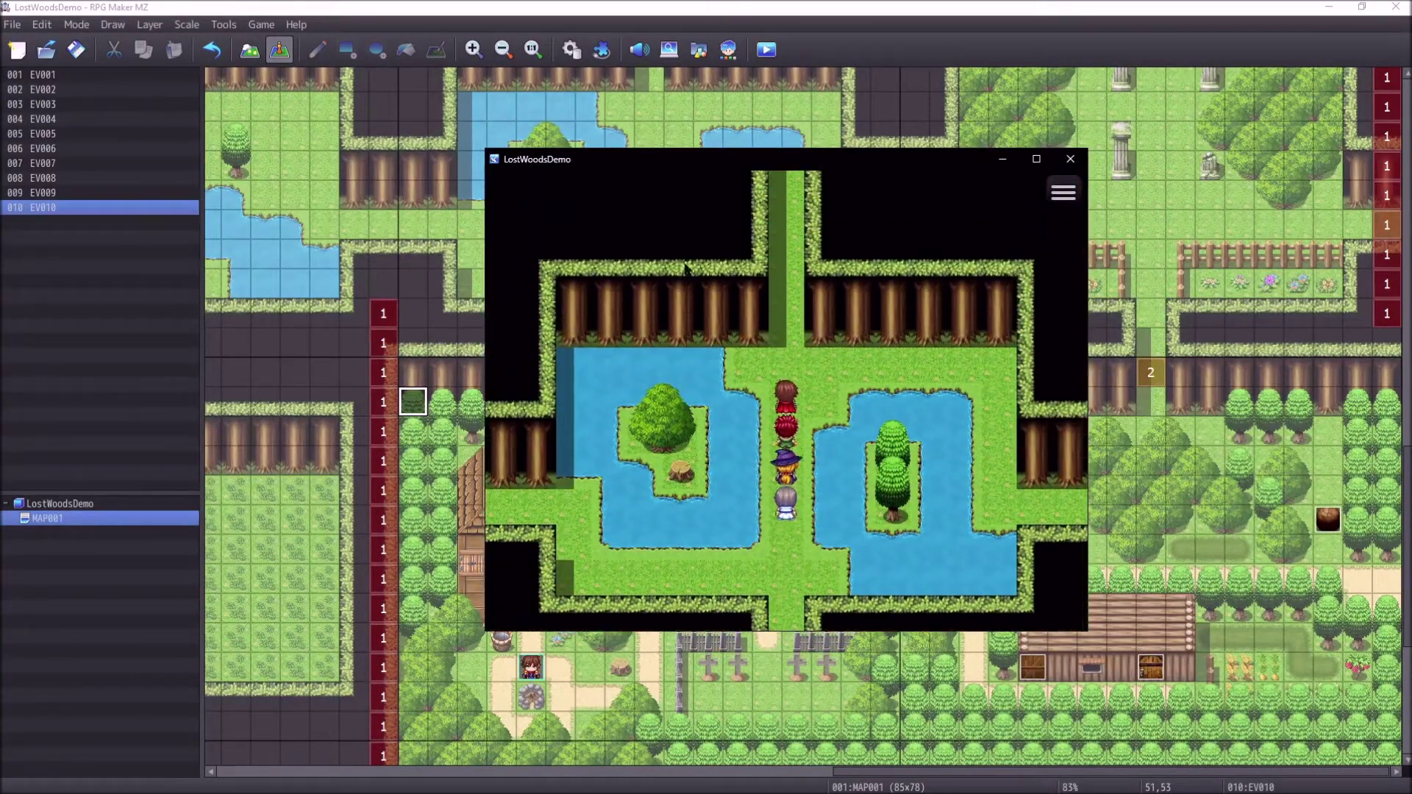
key("Right")
key("Right")
key("Right")
key("Right")
key("Right")
key("Down")
key("Down")
key("Down")
key("Right")
key("Right")
key("Right")
key("Right")
key("Right")
key("Right")
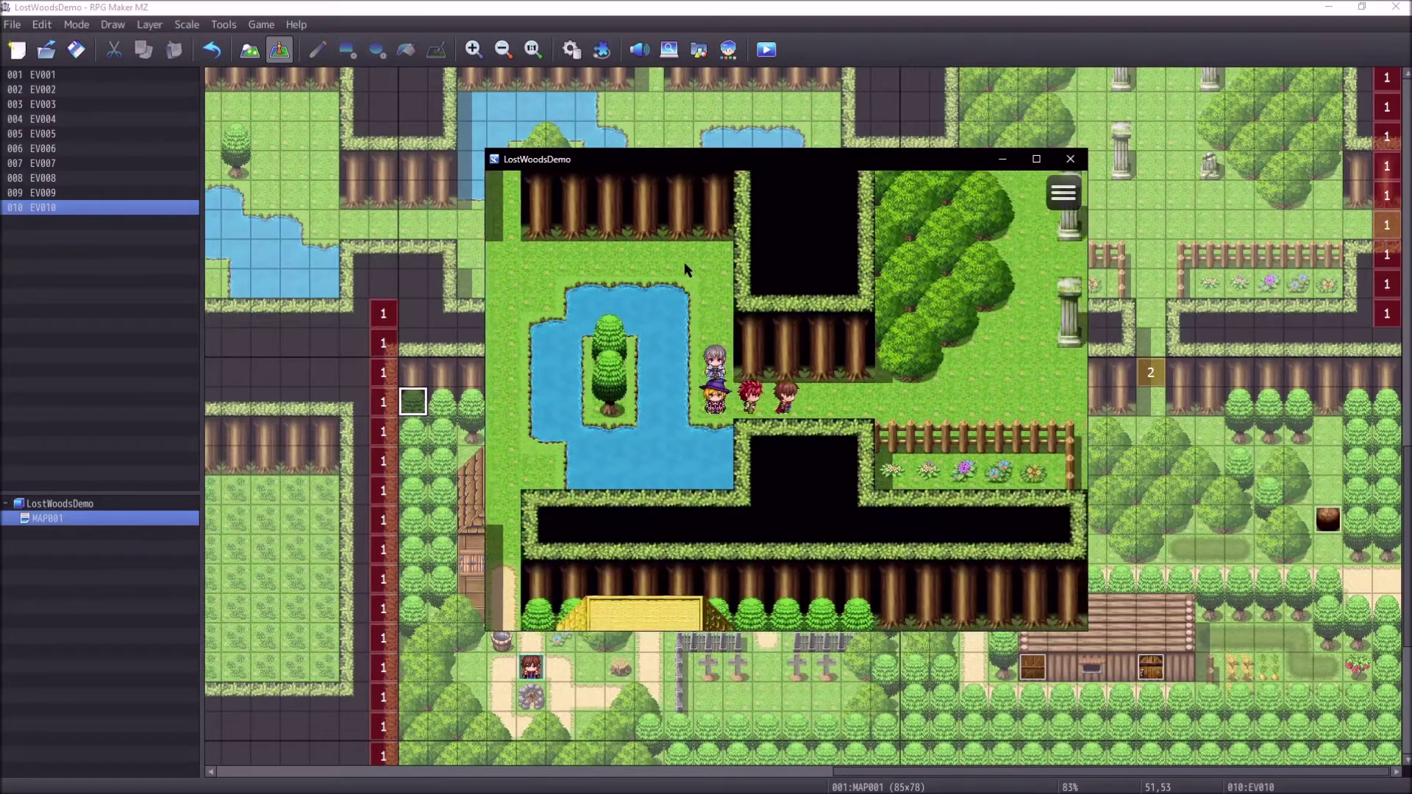
key("Right")
key("Right")
key("Right")
key("Right")
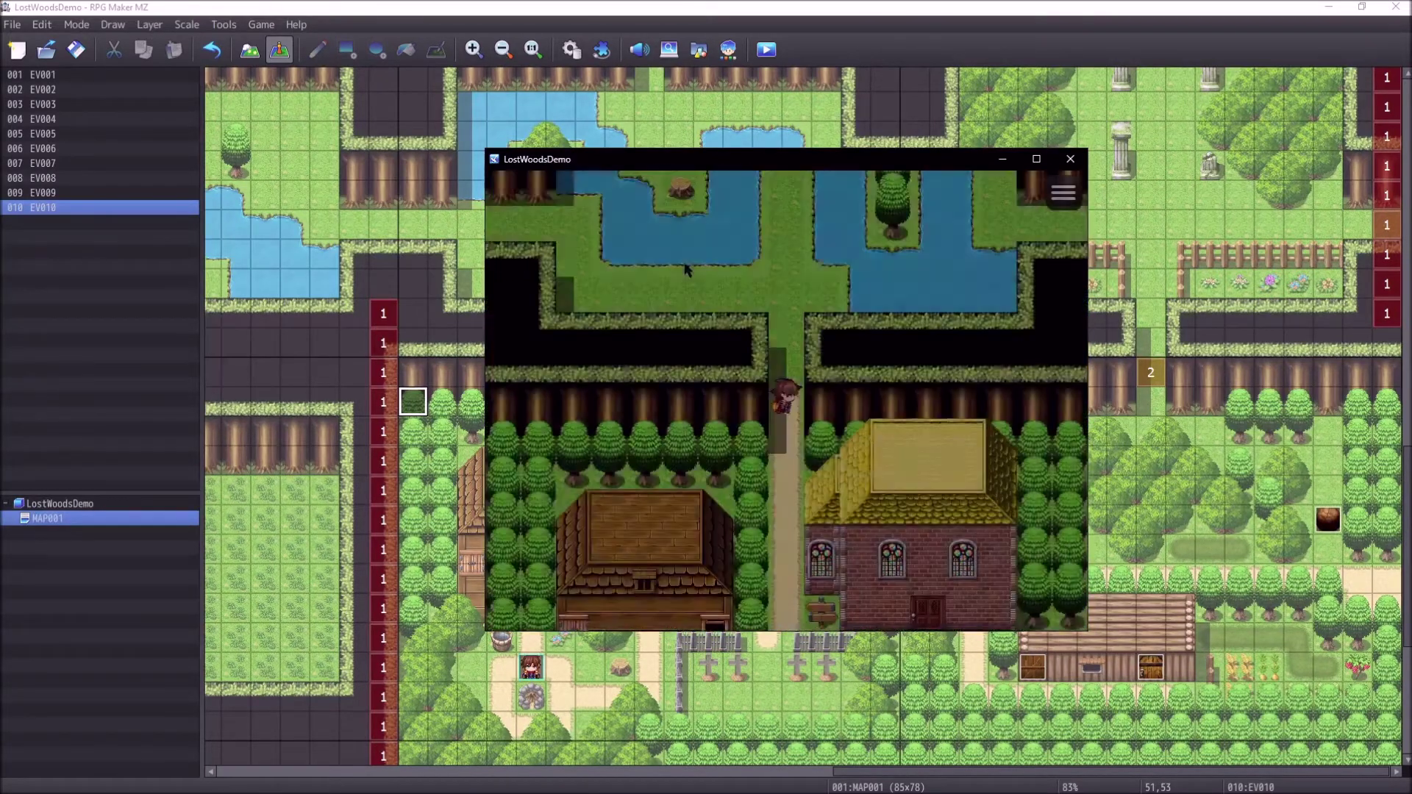
Step: Walk the party north from the village entrance into the pond clearing, then end the playtest
key("Down")
key("Up")
key("Up")
key("Up")
key("Up")
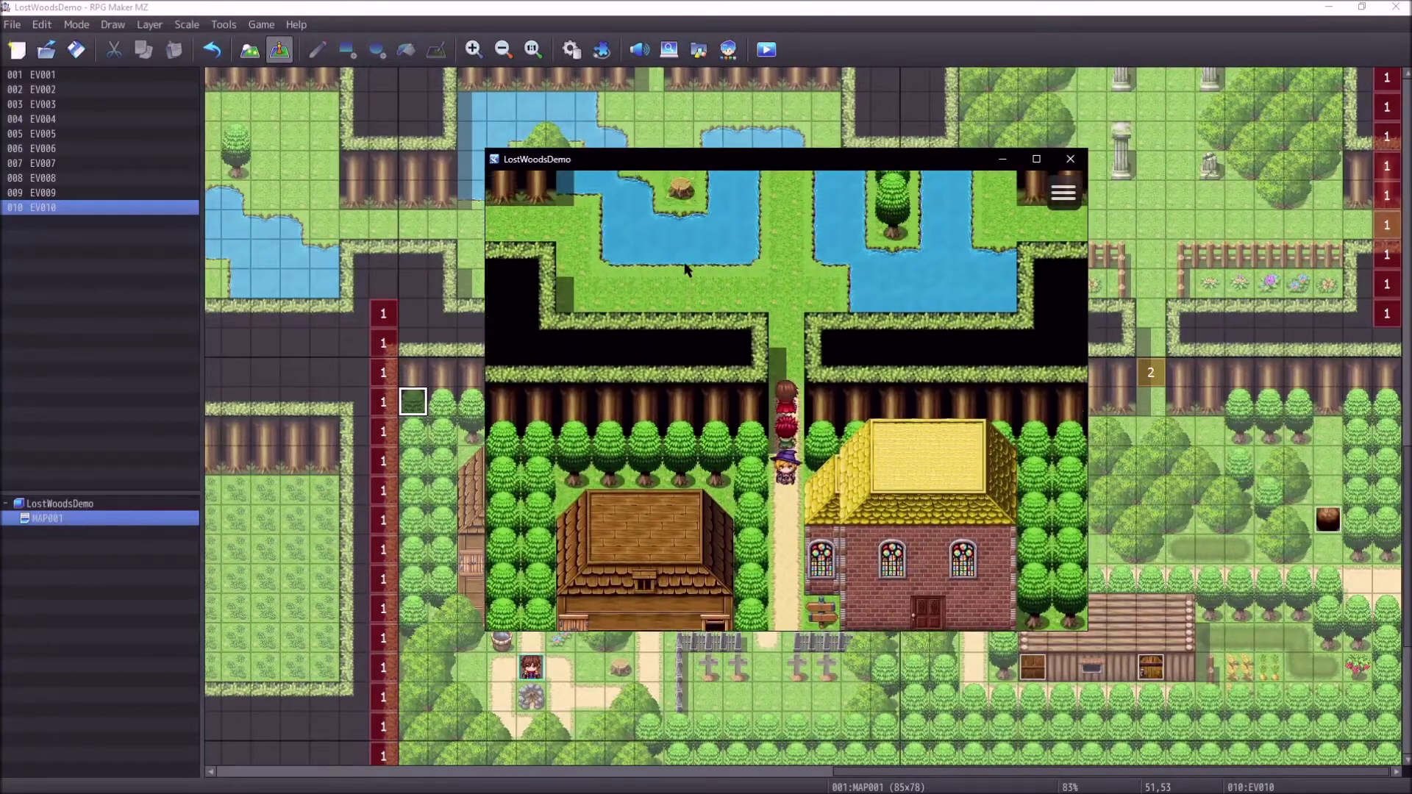
key("Up")
key("Up")
key("Up")
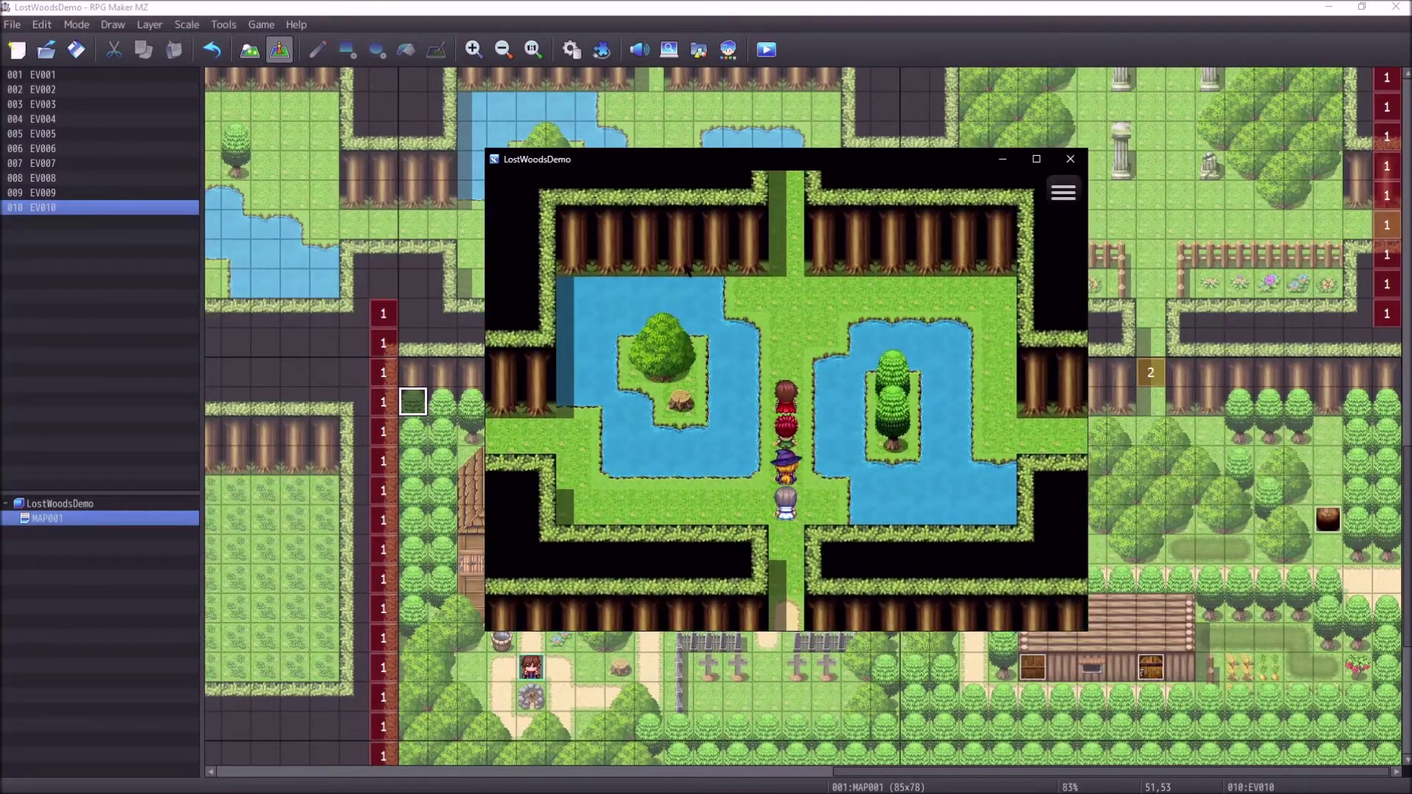
left_click(1070, 159)
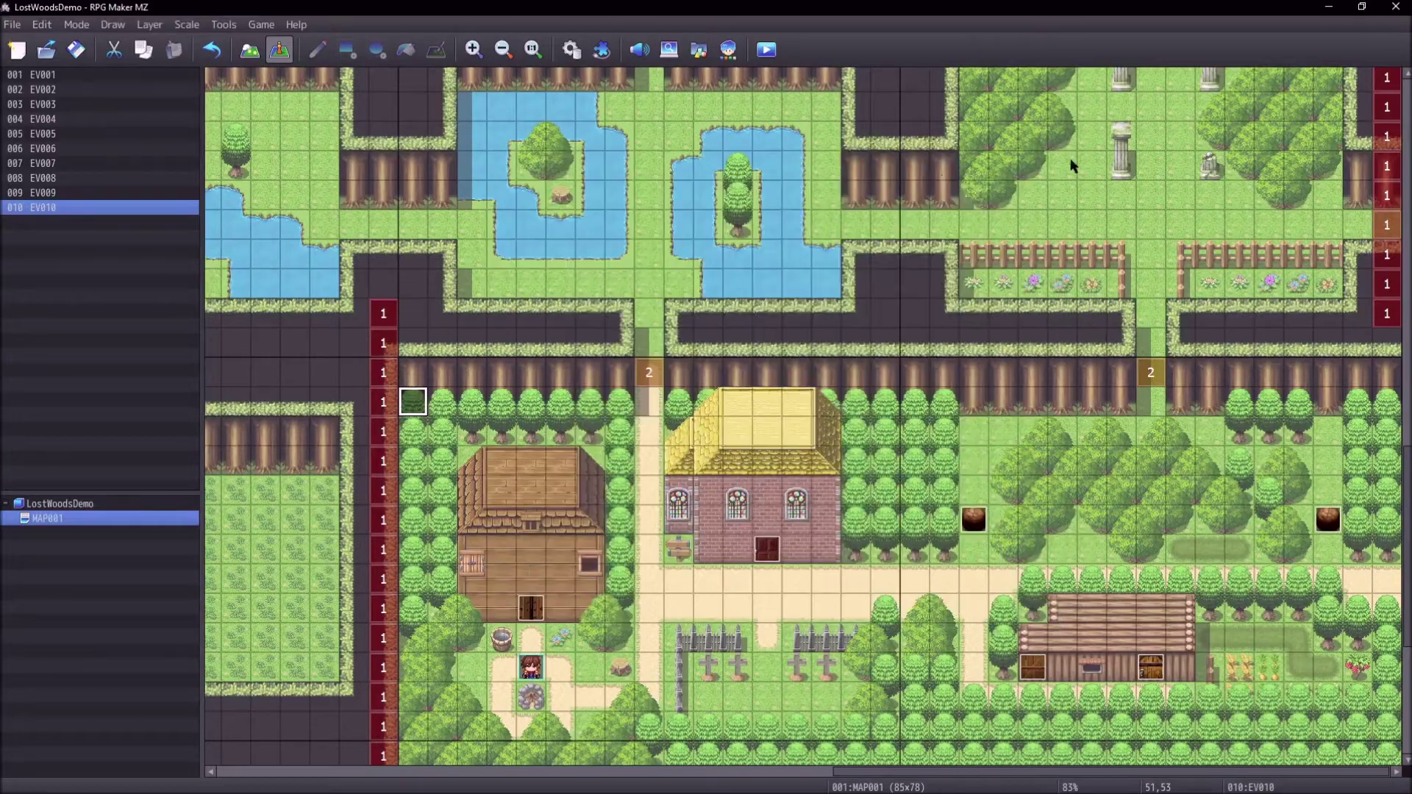
Step: With the Pencil tool, paint a horizontal strip of region 1 across the passage north of the two-pond clearing
left_click(515, 52)
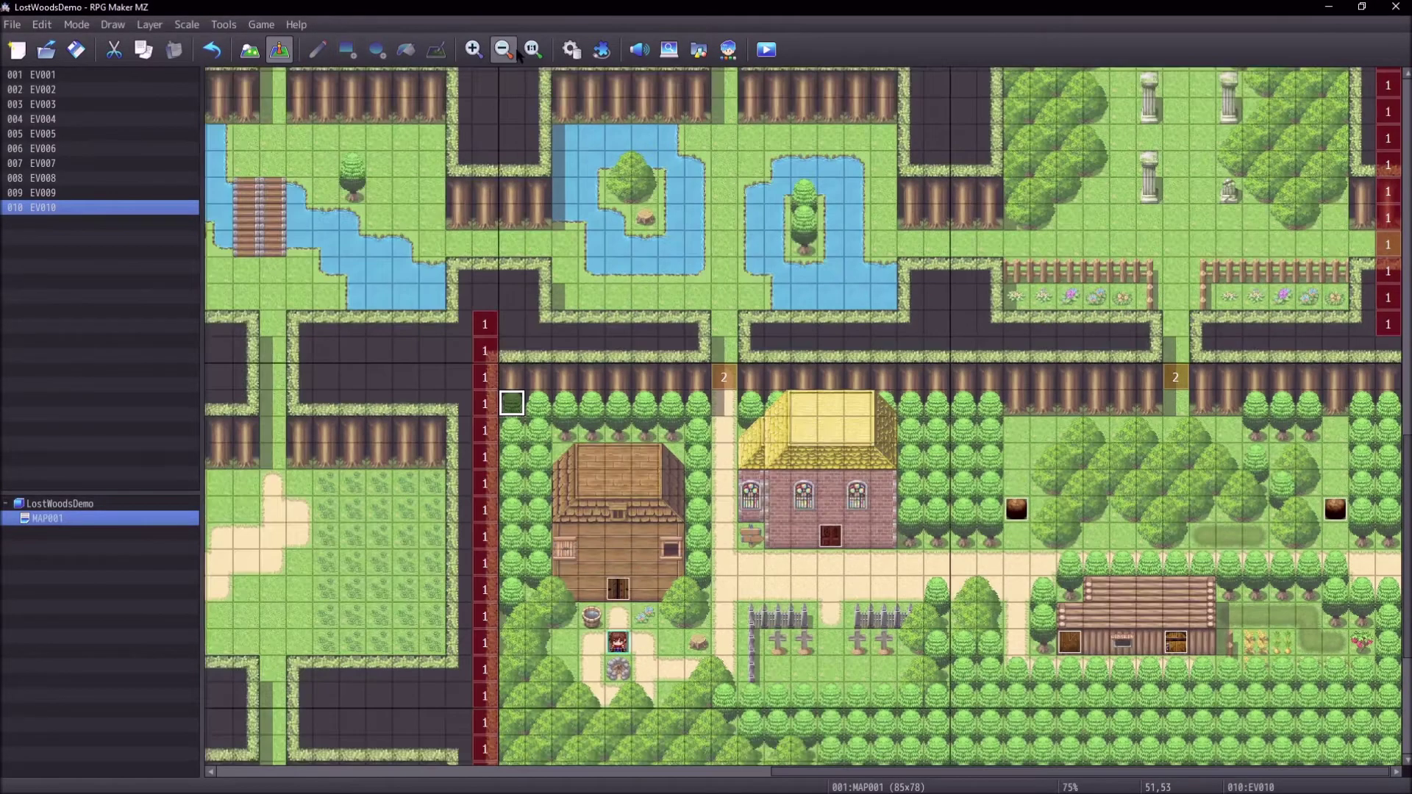
left_click(515, 51)
left_click(515, 52)
left_click(514, 52)
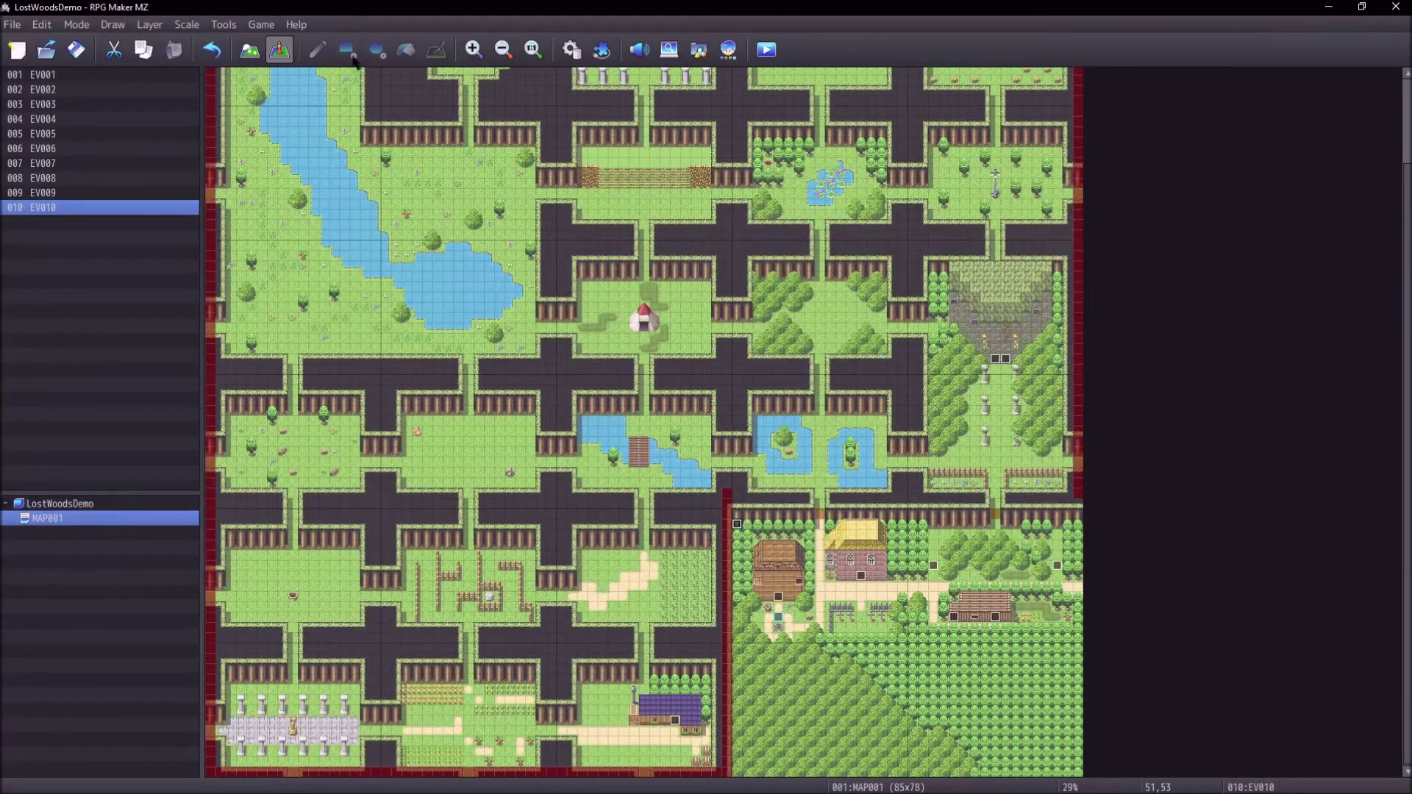
left_click(250, 50)
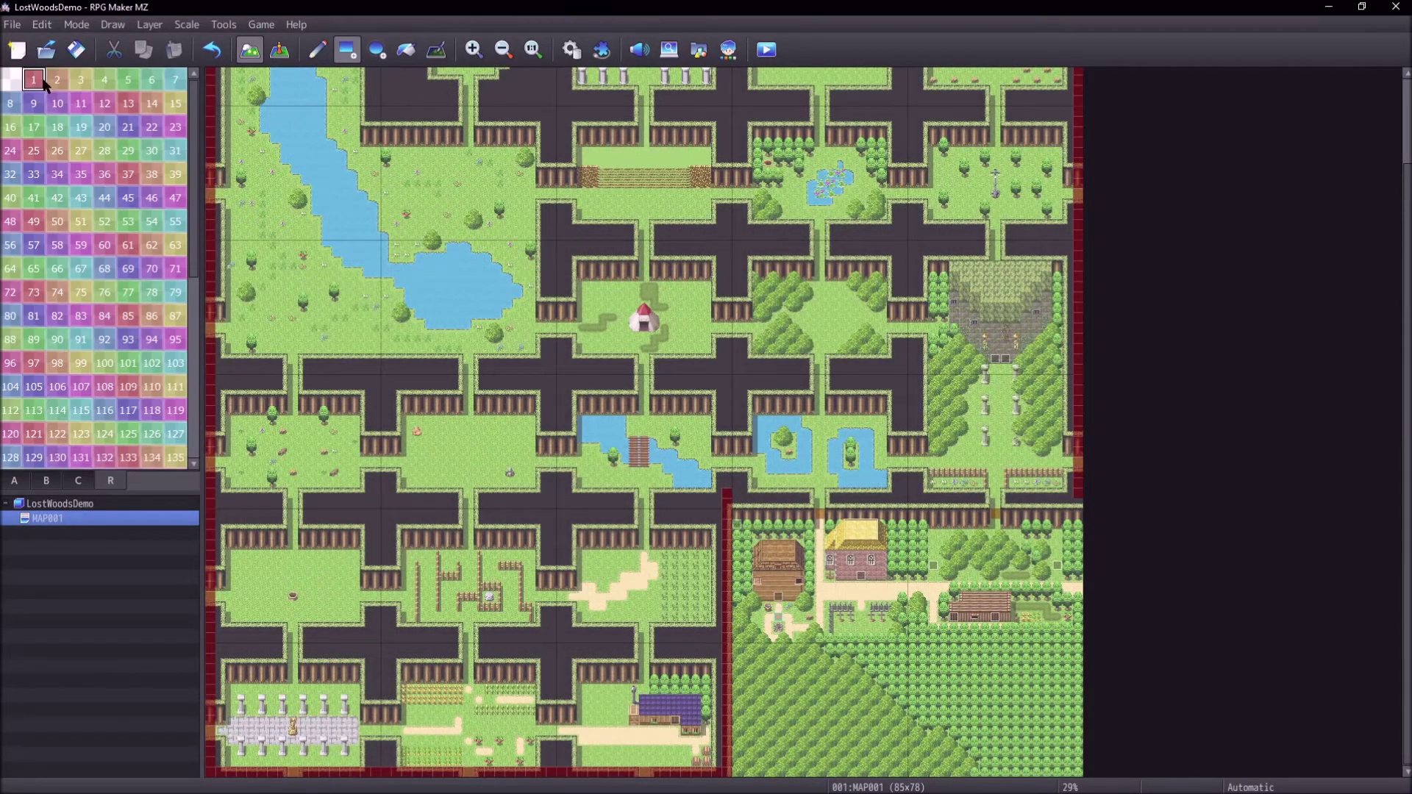
left_click(317, 49)
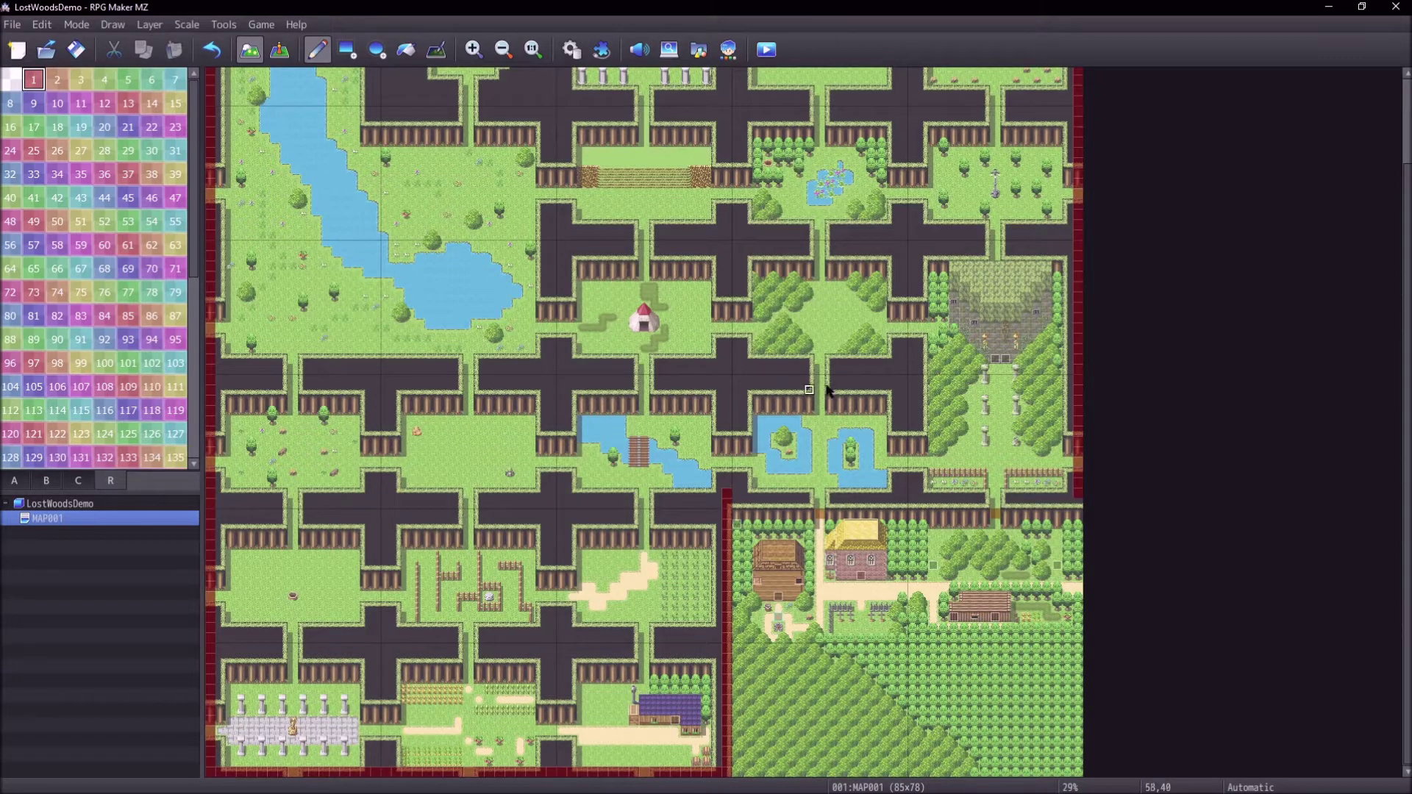
mouse_move(797, 379)
left_mouse_down()
mouse_move(902, 379)
mouse_move(695, 379)
left_mouse_up()
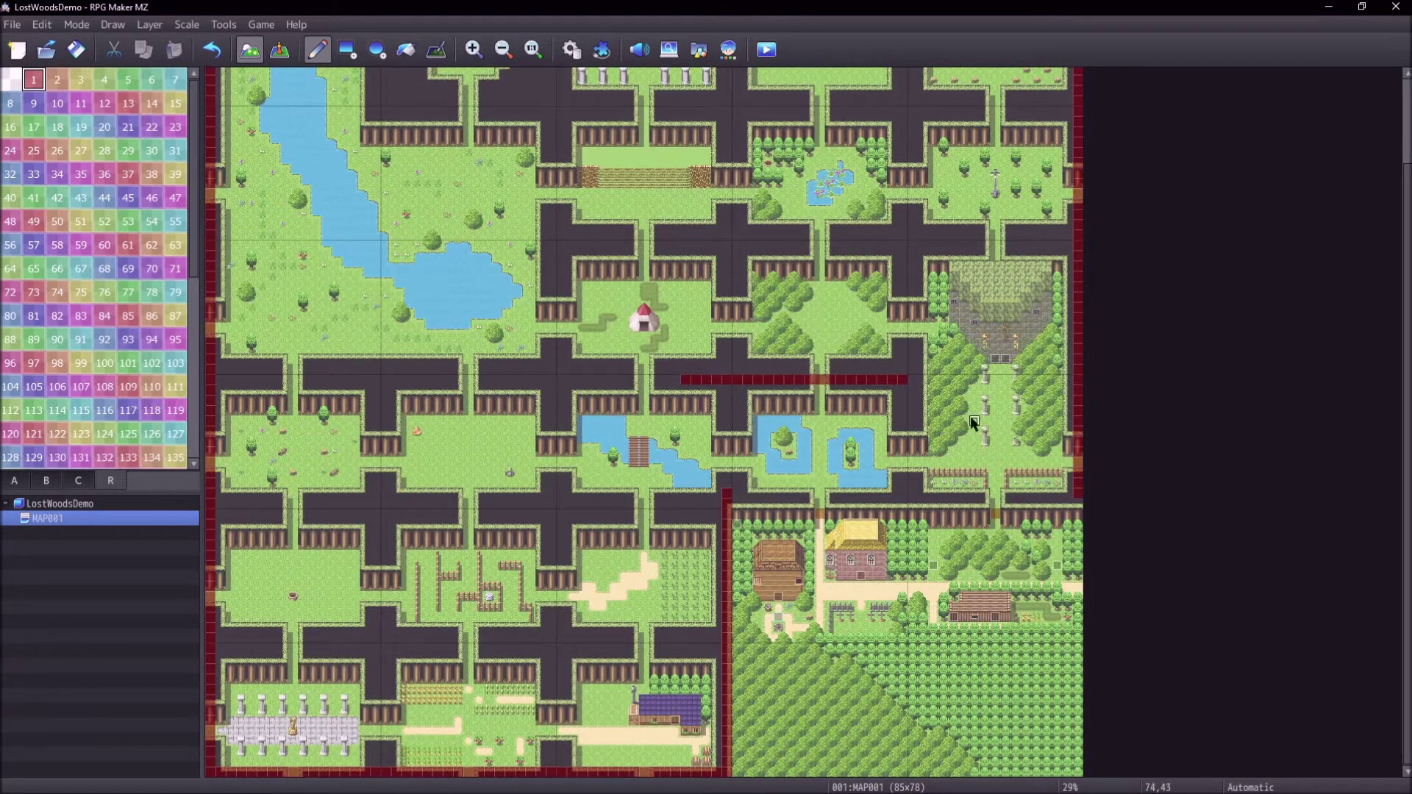
left_click(911, 379)
Step: Paint region 1 along the south and west sides of the bridge clearing and around the open grass clearing west of it
left_click_drag(718, 514, 572, 514)
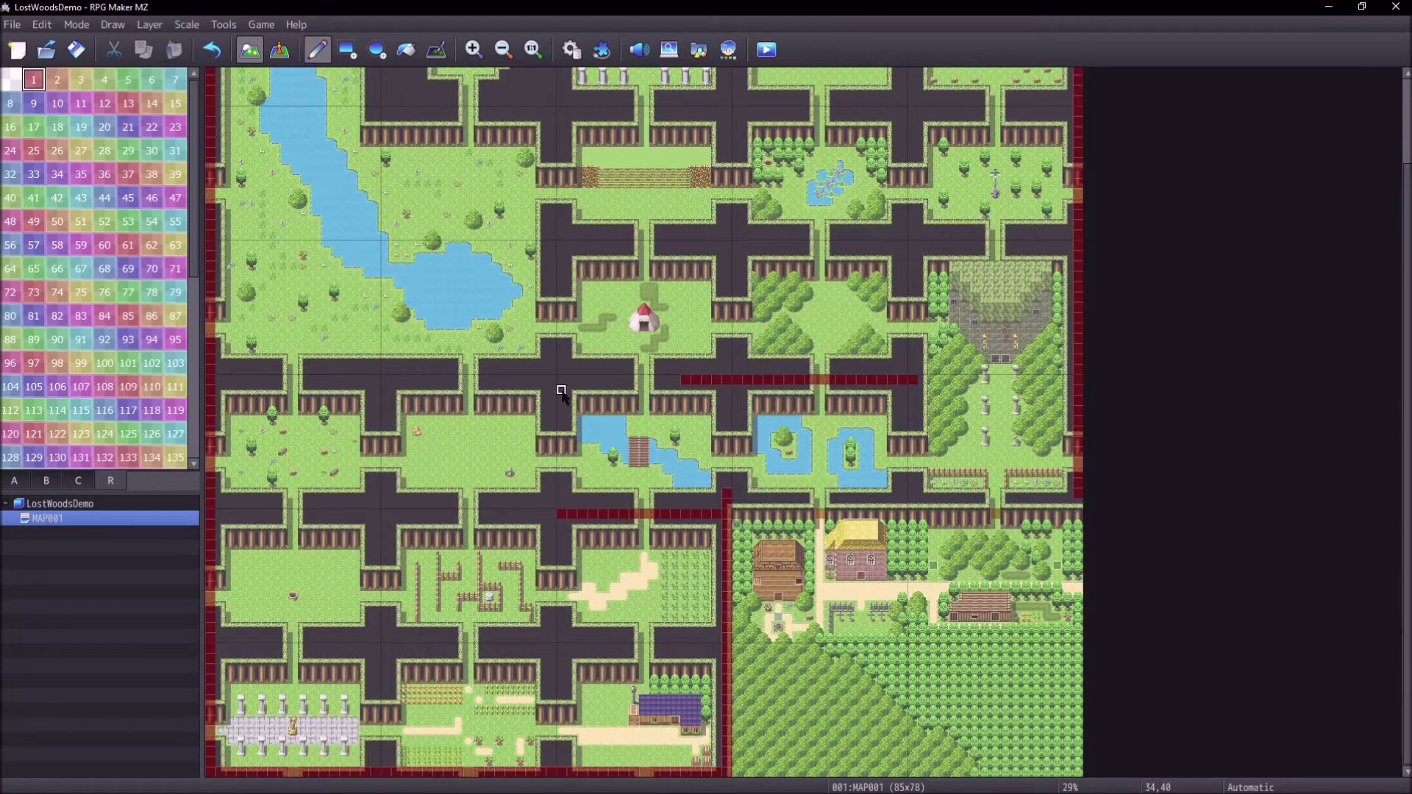
left_click_drag(561, 390, 561, 513)
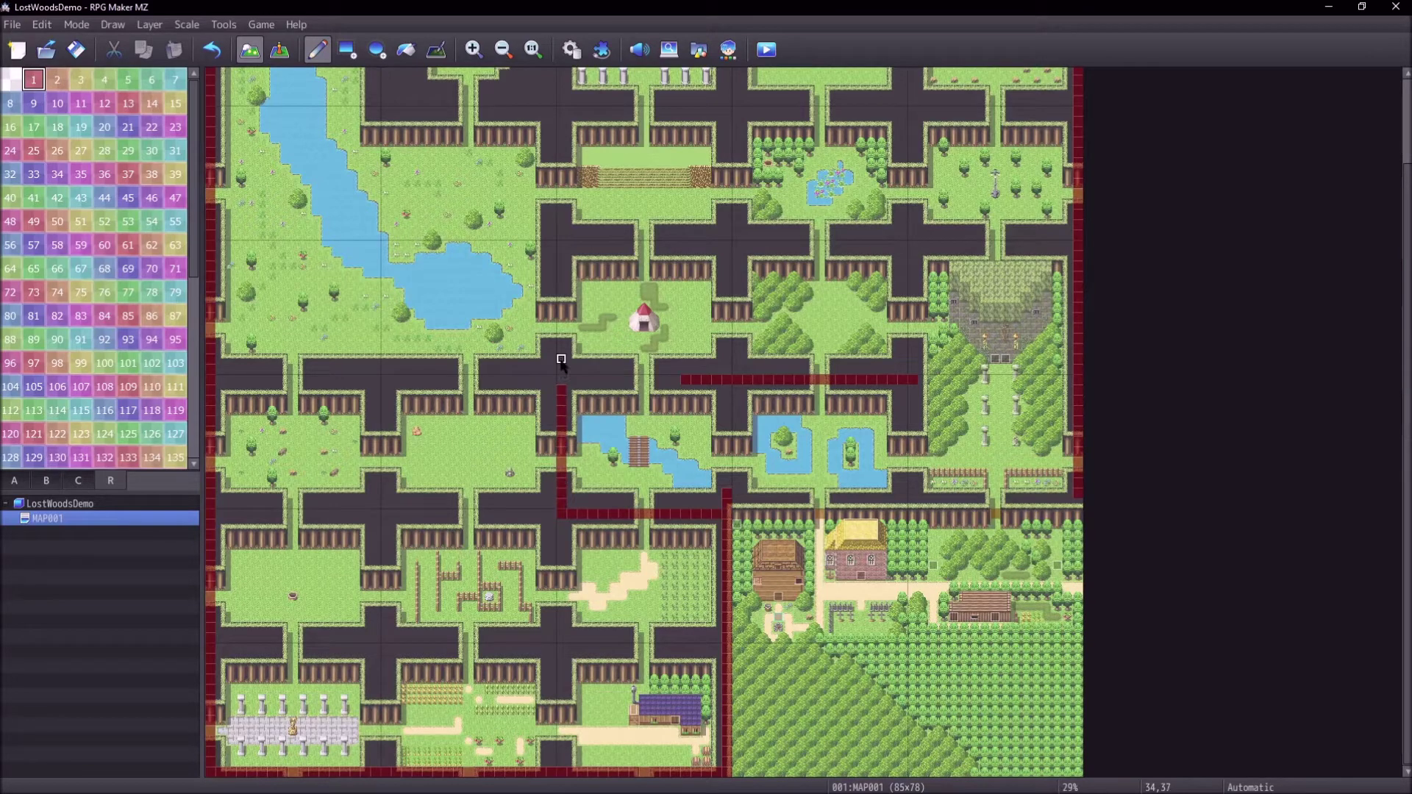
mouse_move(561, 381)
left_mouse_down()
mouse_move(377, 381)
mouse_move(390, 524)
mouse_move(562, 515)
left_mouse_up()
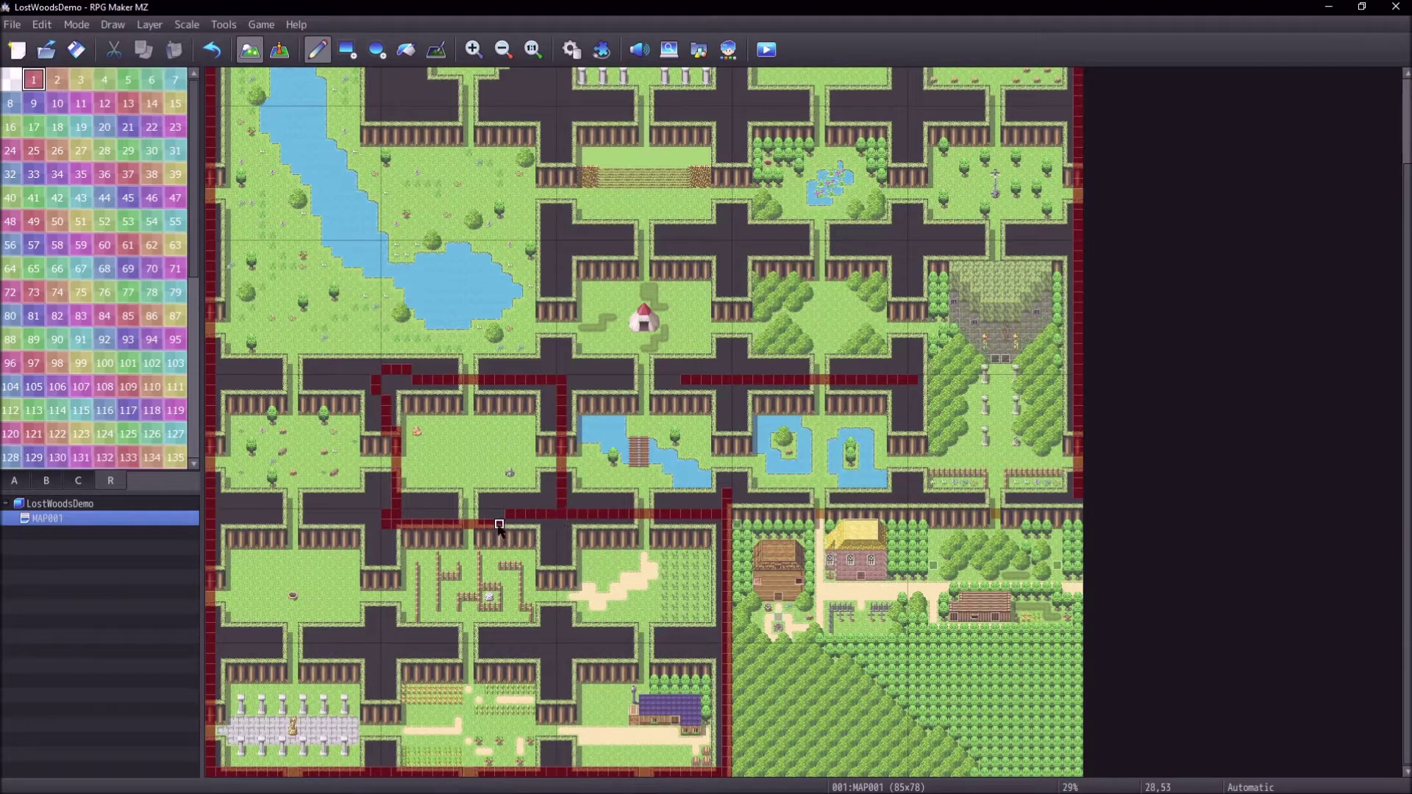
Step: Erase the misaligned region 1 row south of the open grass clearing and repaint it one tile higher
right_click(355, 524)
left_click_drag(374, 524, 515, 524)
mouse_move(395, 515)
left_mouse_down()
mouse_move(396, 432)
mouse_move(386, 506)
mouse_move(503, 513)
left_mouse_up()
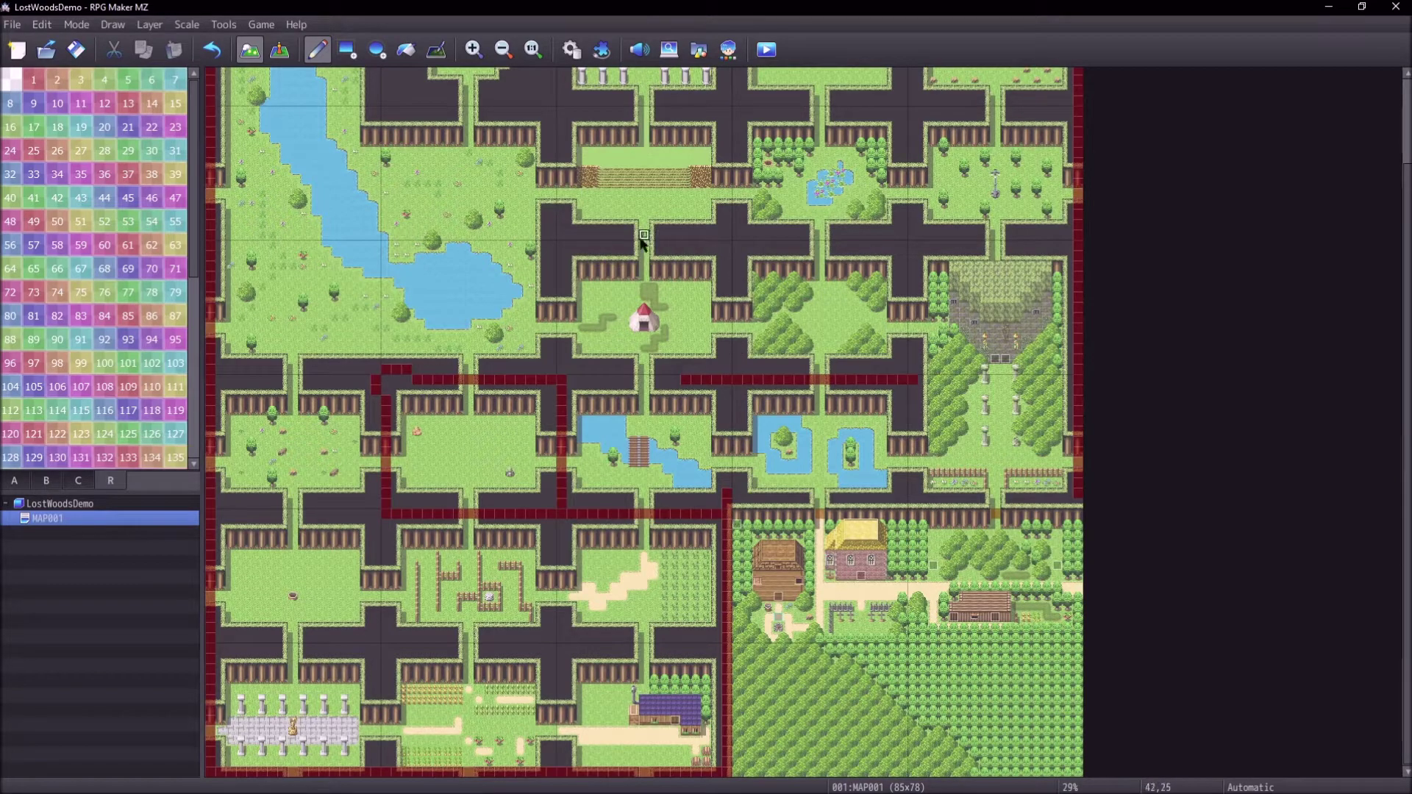
Step: Paint region 1 across the passage north of the tent clearing and the passage north of the southwest statue courtyard
left_click_drag(561, 235, 736, 245)
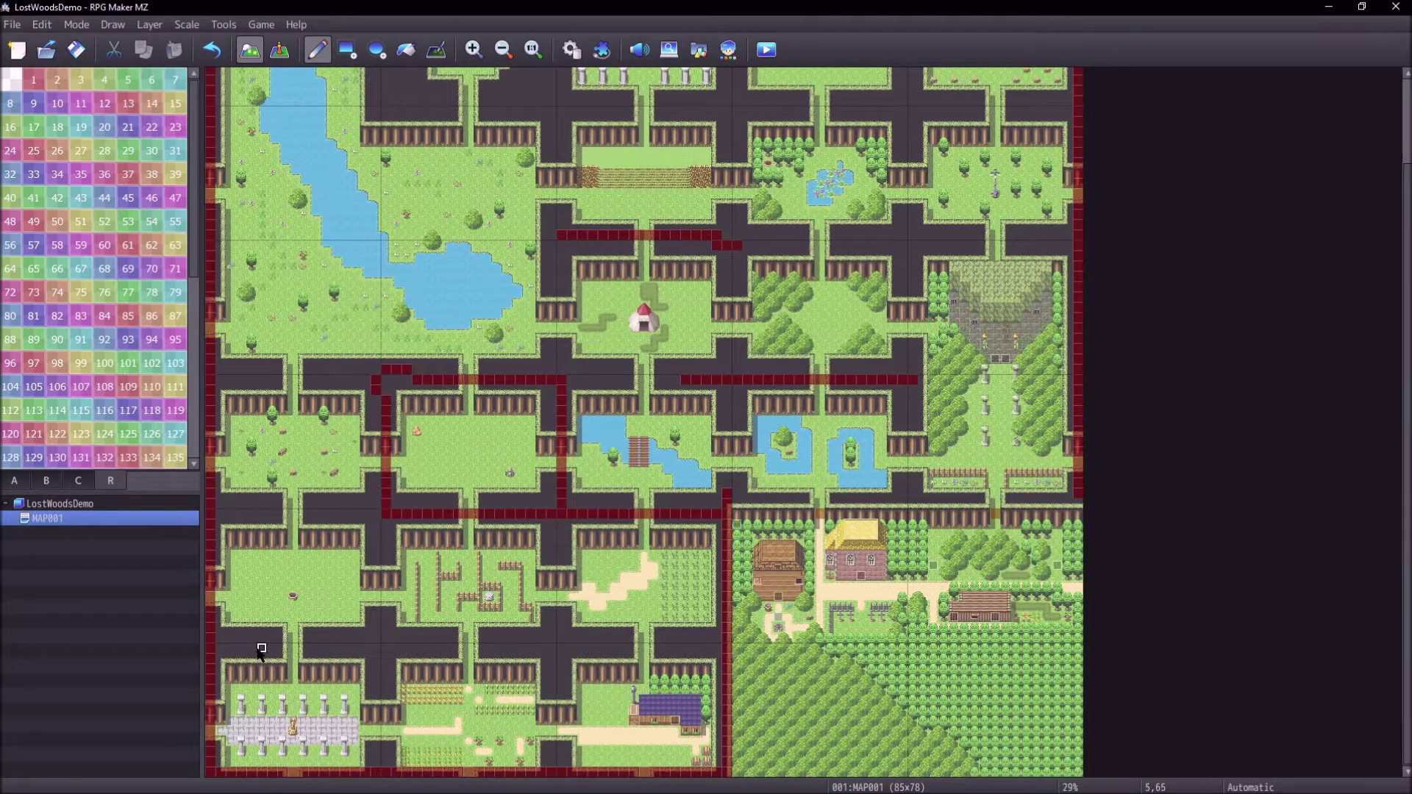
left_click_drag(261, 648, 335, 650)
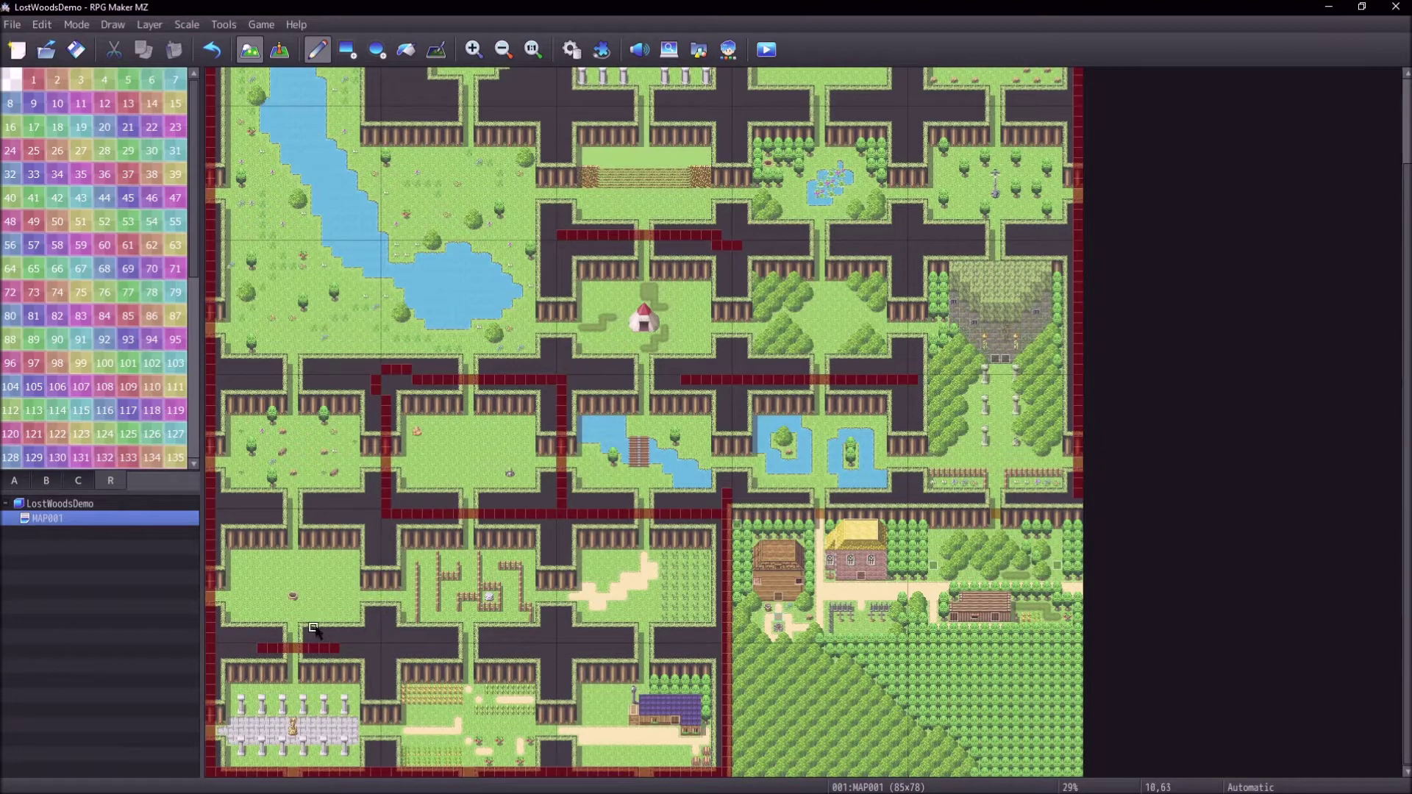
left_click_drag(231, 648, 345, 638)
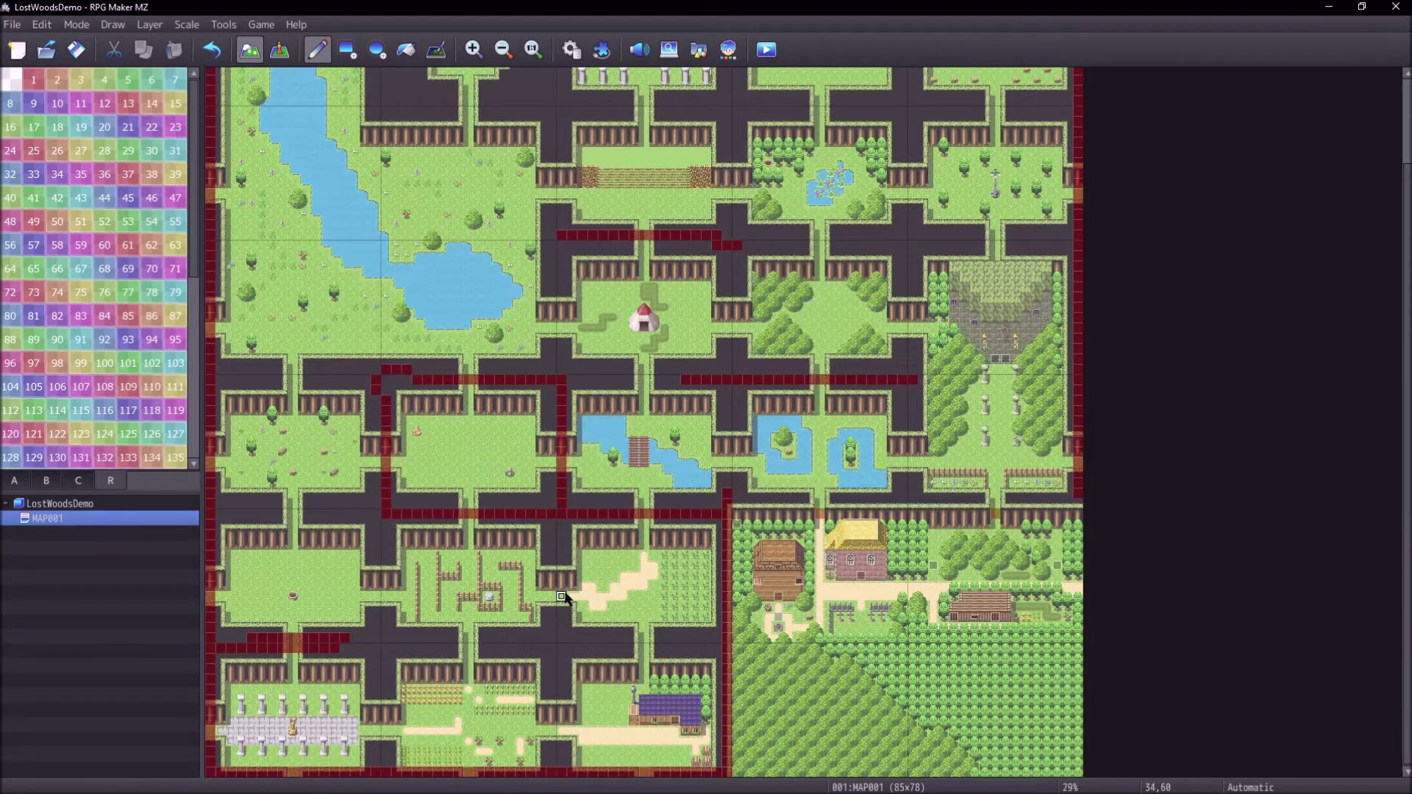
left_click_drag(506, 649, 440, 650)
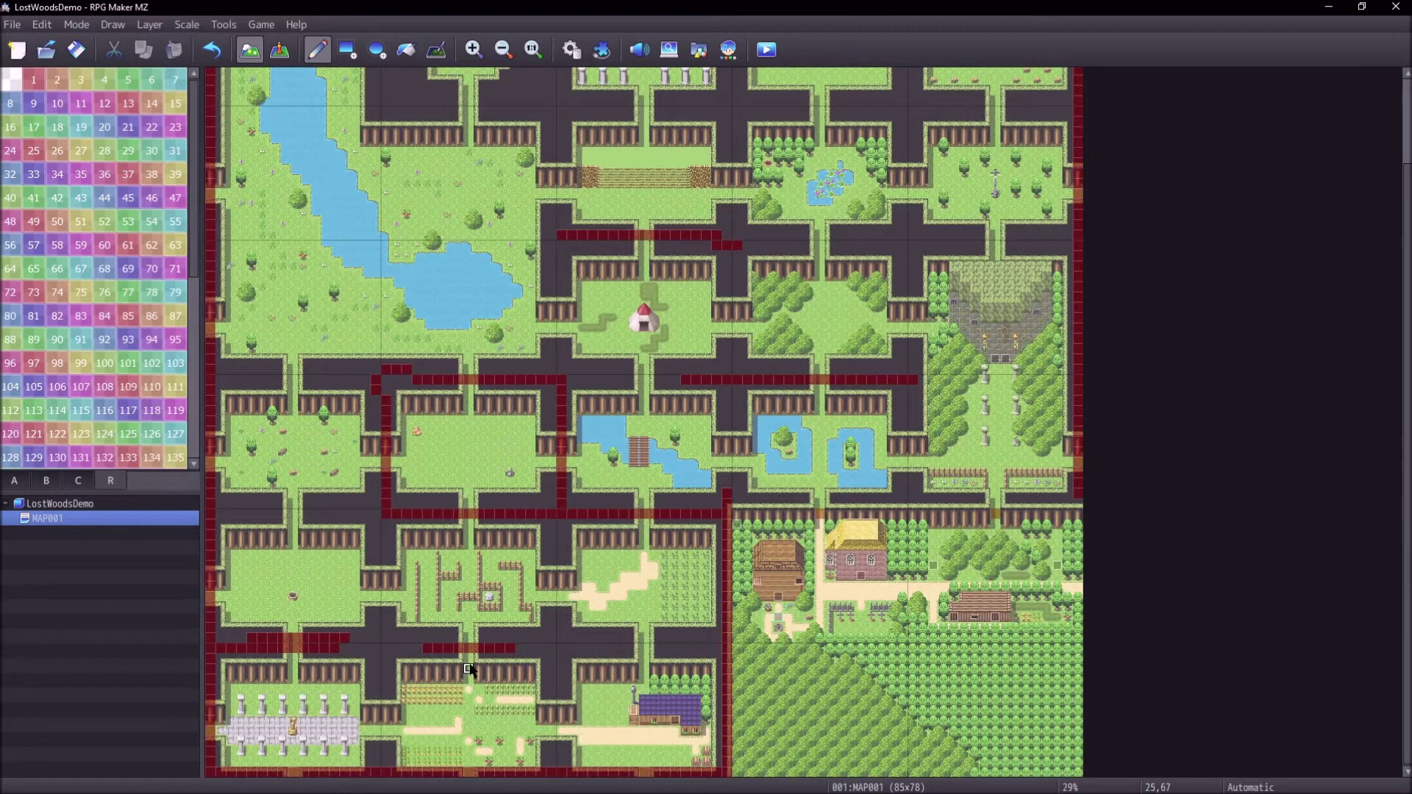
left_click_drag(419, 650, 520, 651)
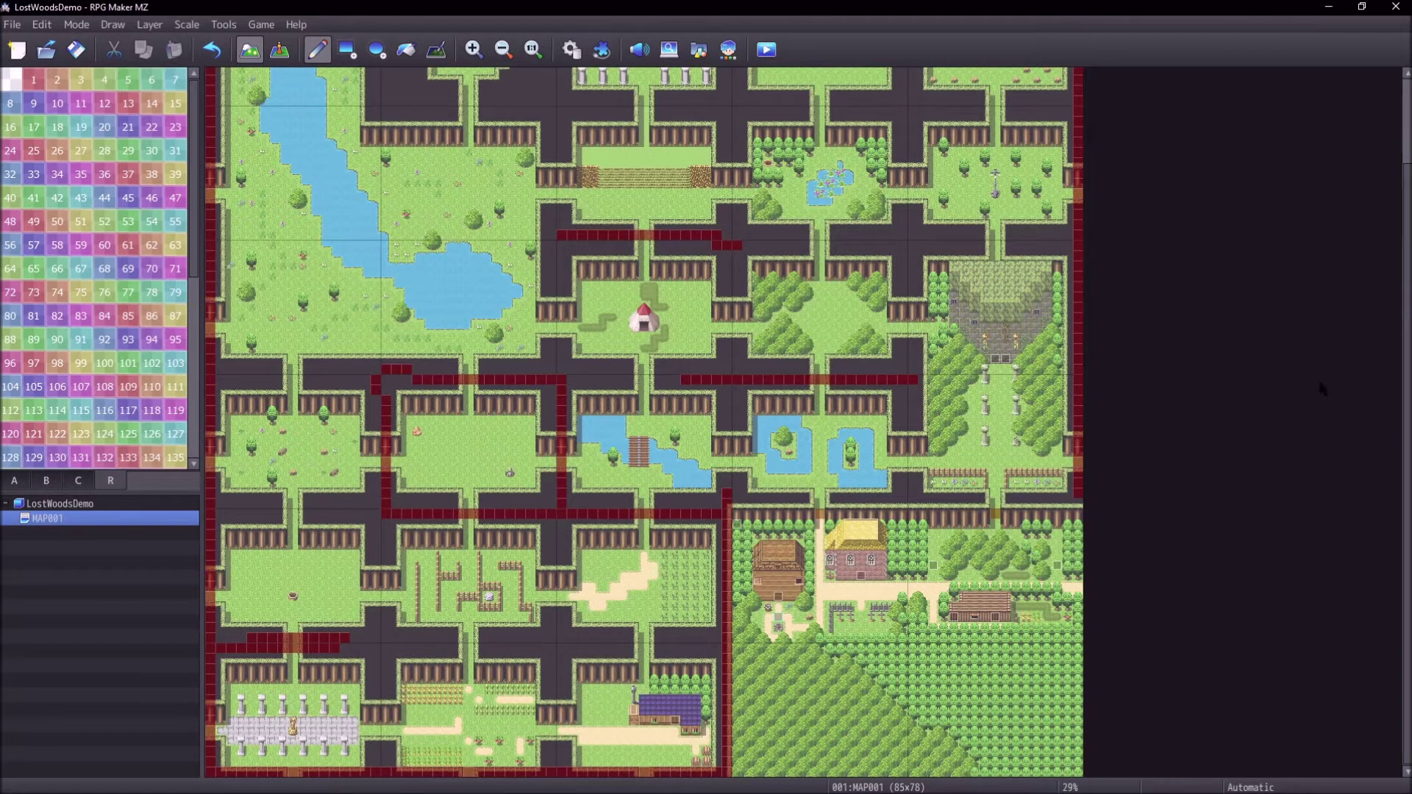
Step: Paint vertical region 1 strips along the west sides of the clearing north of the tent and the statue-filled clearing above it
scroll(809, 423, "up", 3)
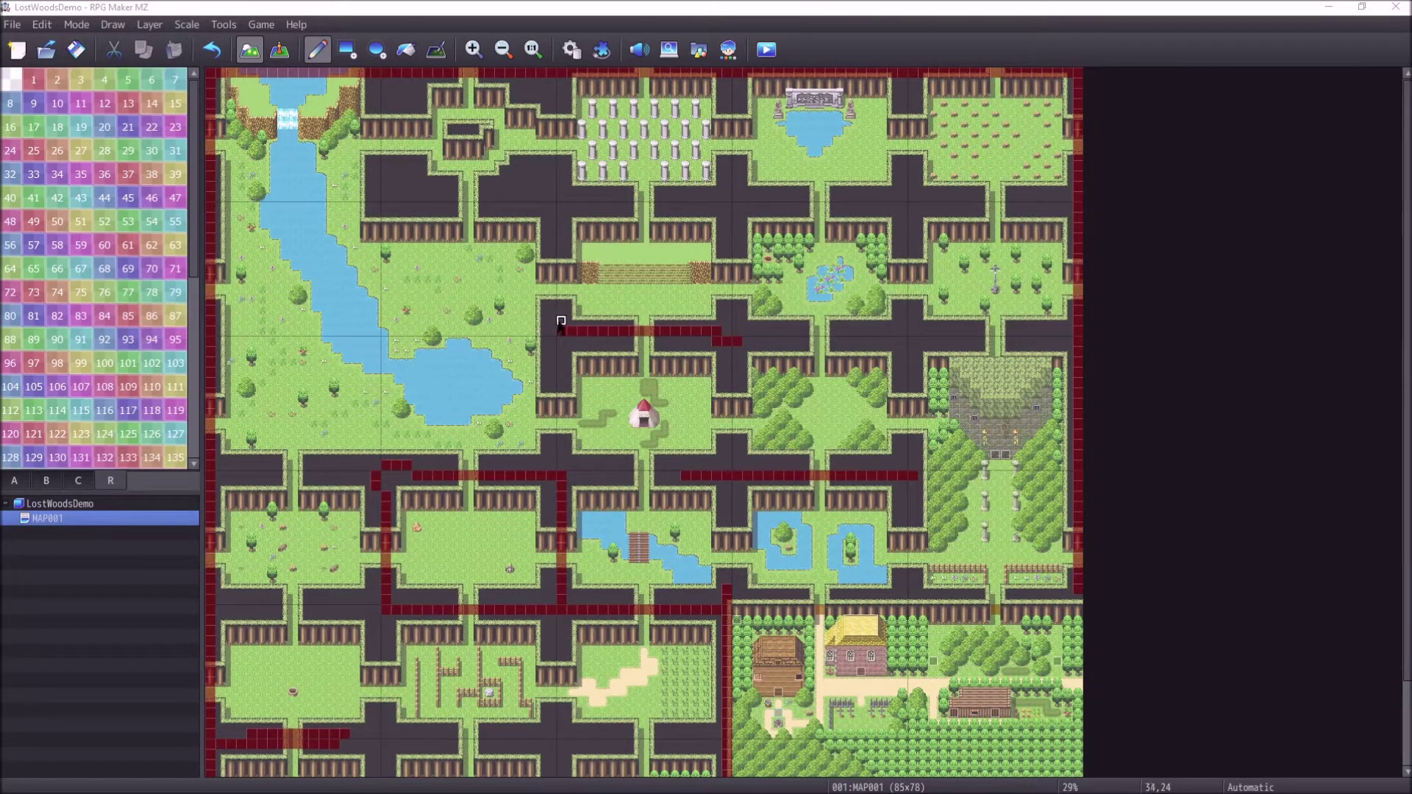
left_click_drag(561, 320, 561, 218)
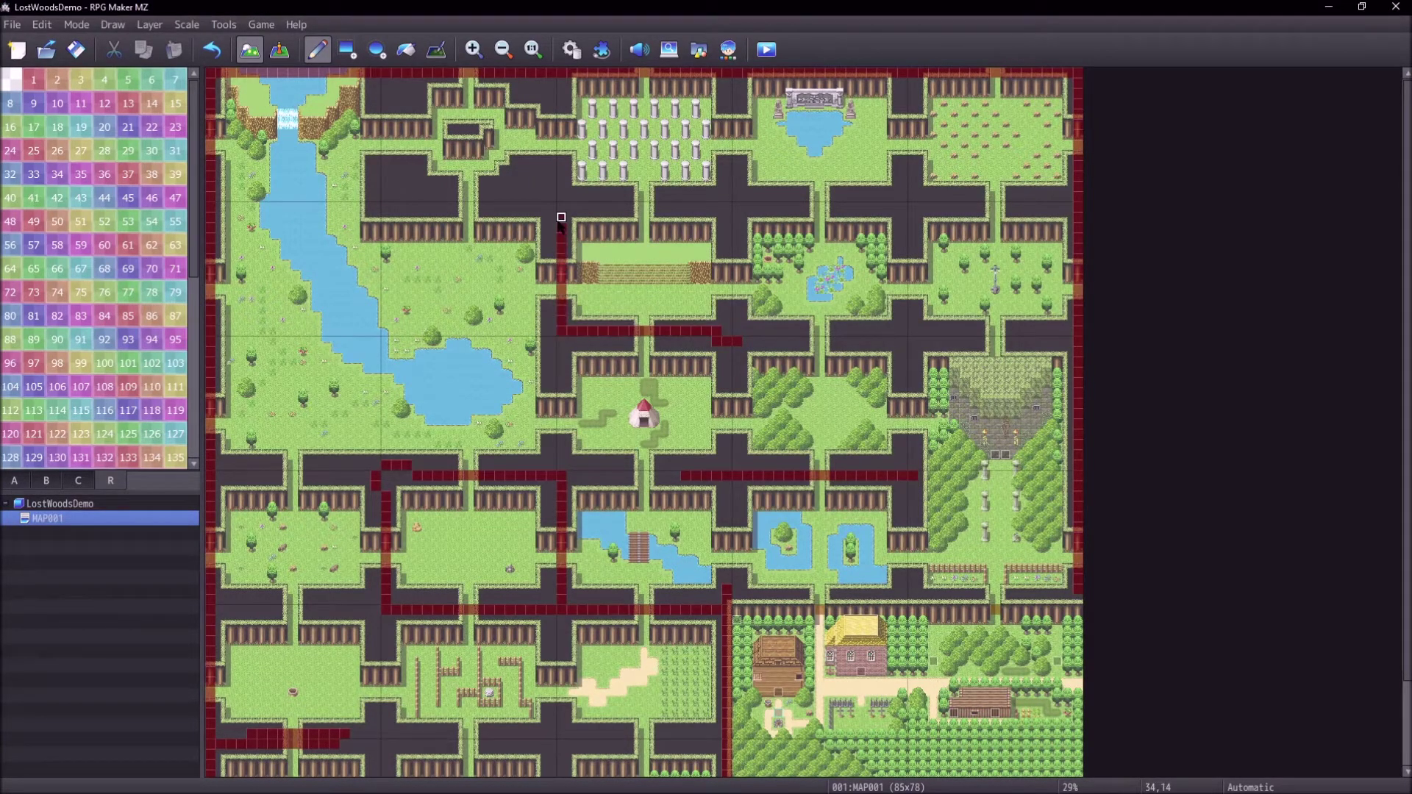
left_click_drag(561, 181, 562, 94)
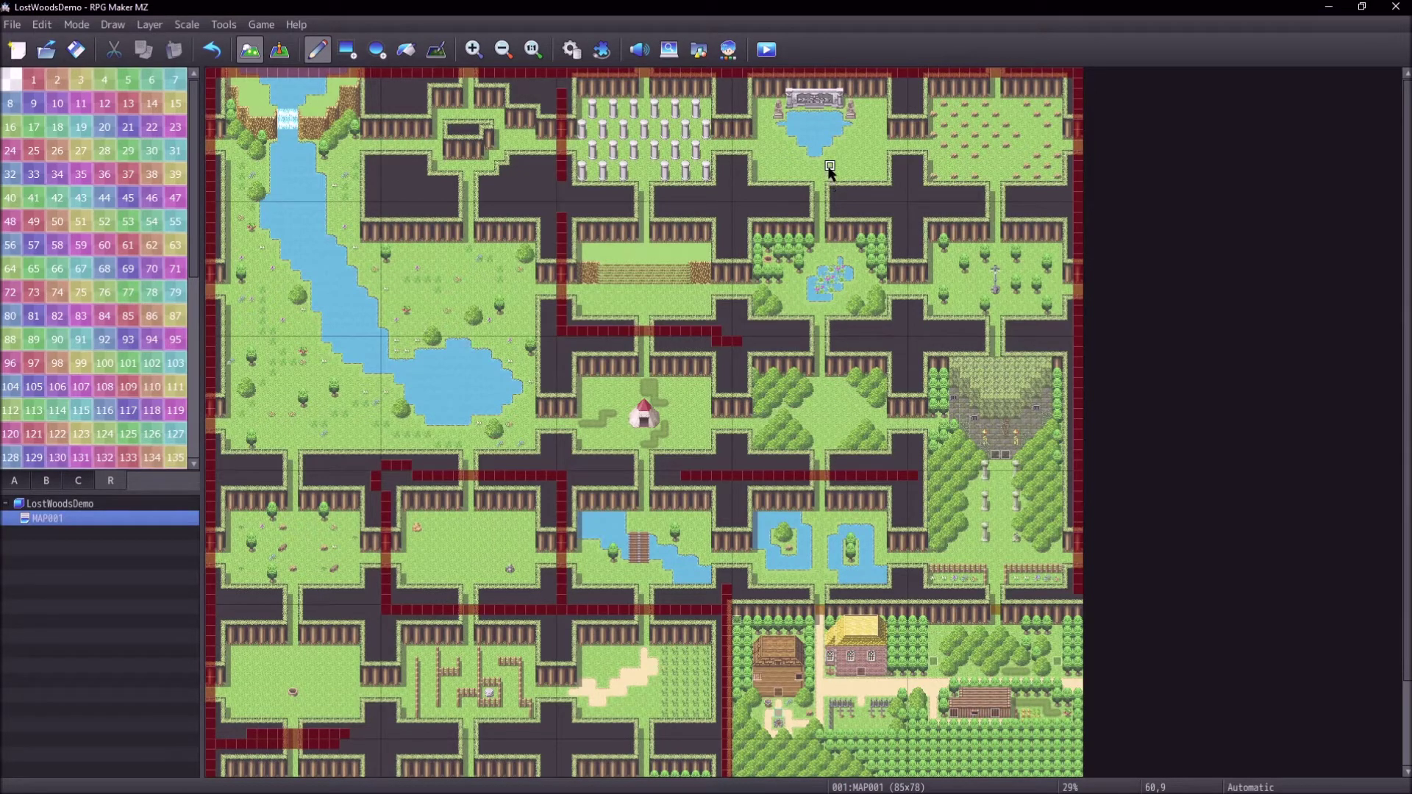
Step: Paint region 1 along the south and east sides of the shrine pond clearing and across the passage north of the temple ruins
left_click_drag(756, 206, 880, 202)
left_click_drag(915, 189, 912, 84)
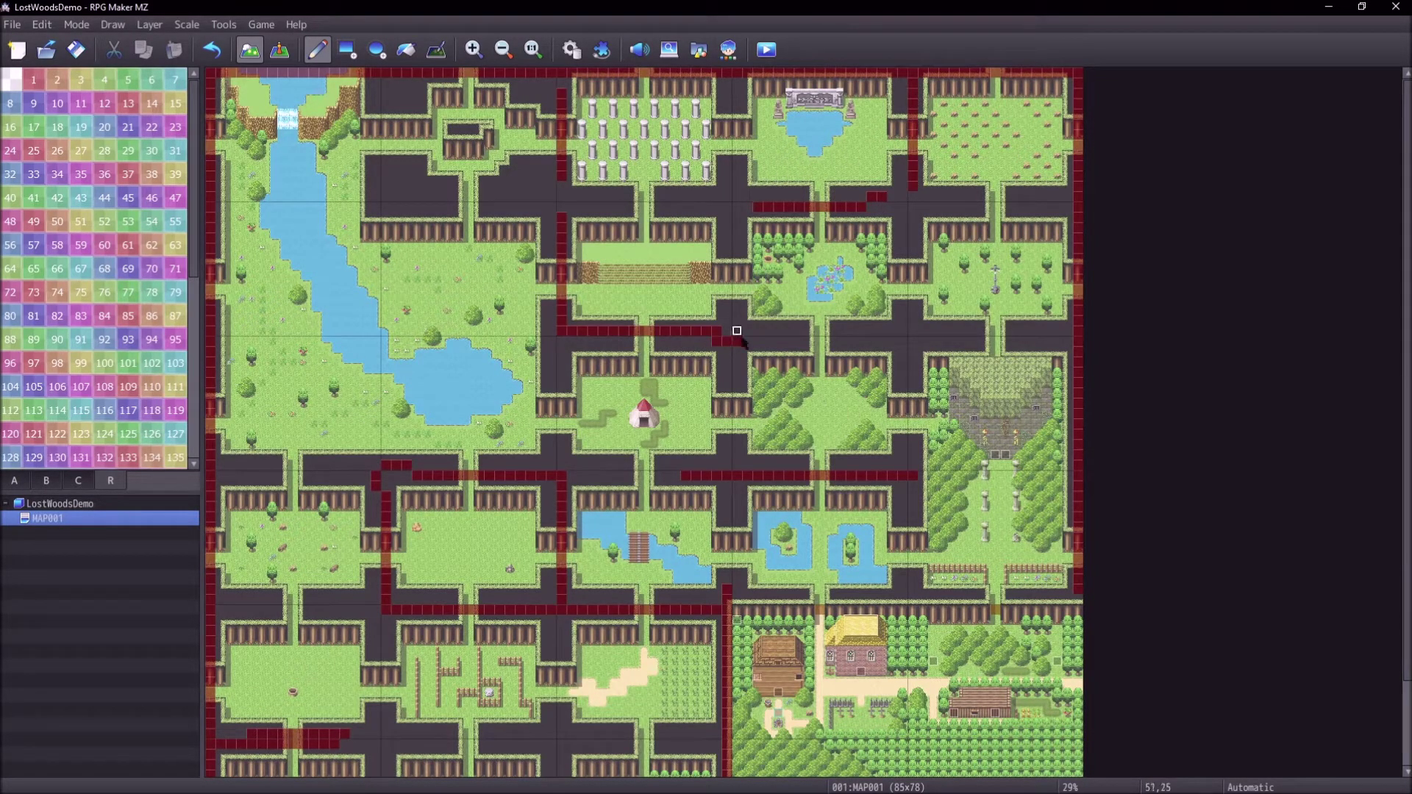
left_click_drag(934, 341, 1057, 342)
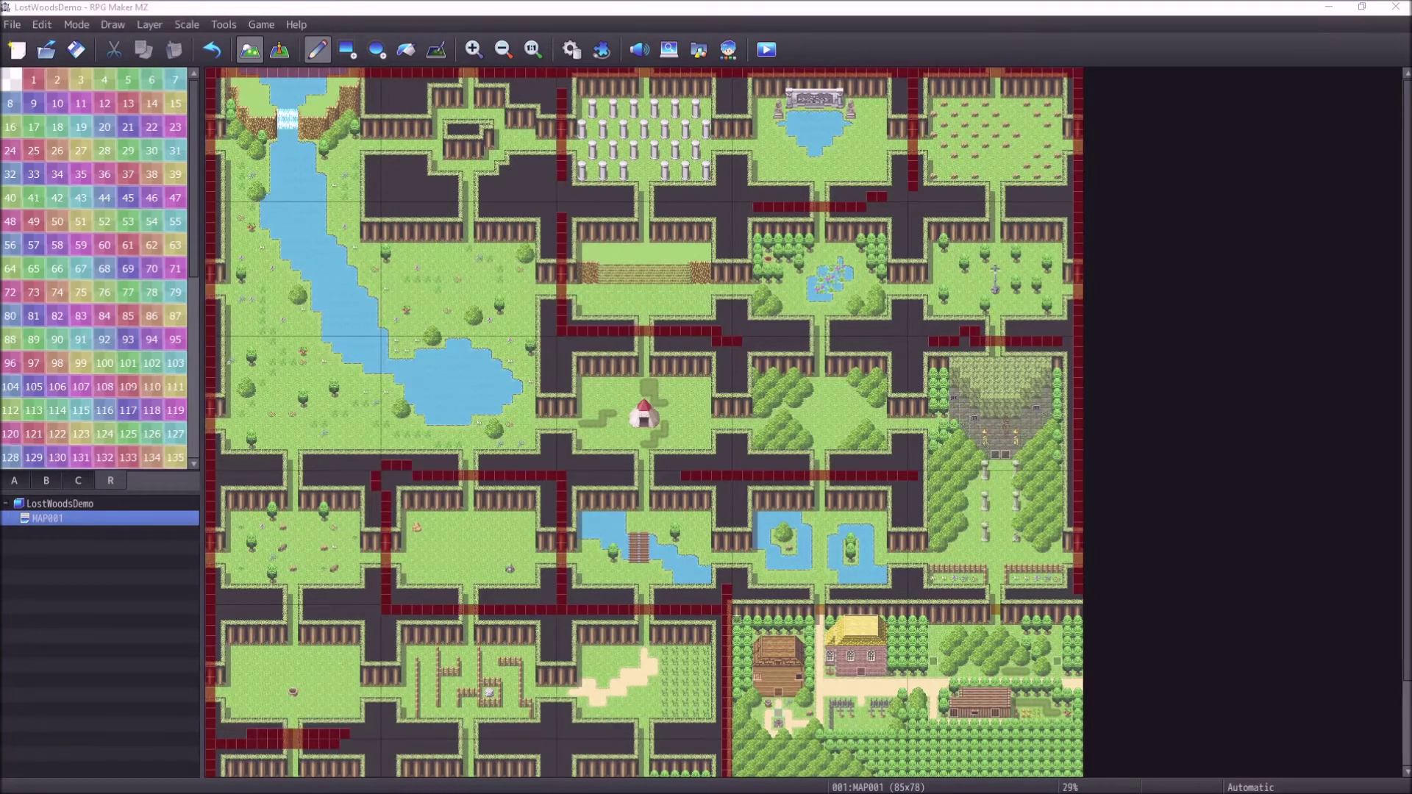
Step: Save the project changes and start a new game in a playtest
left_click(503, 49)
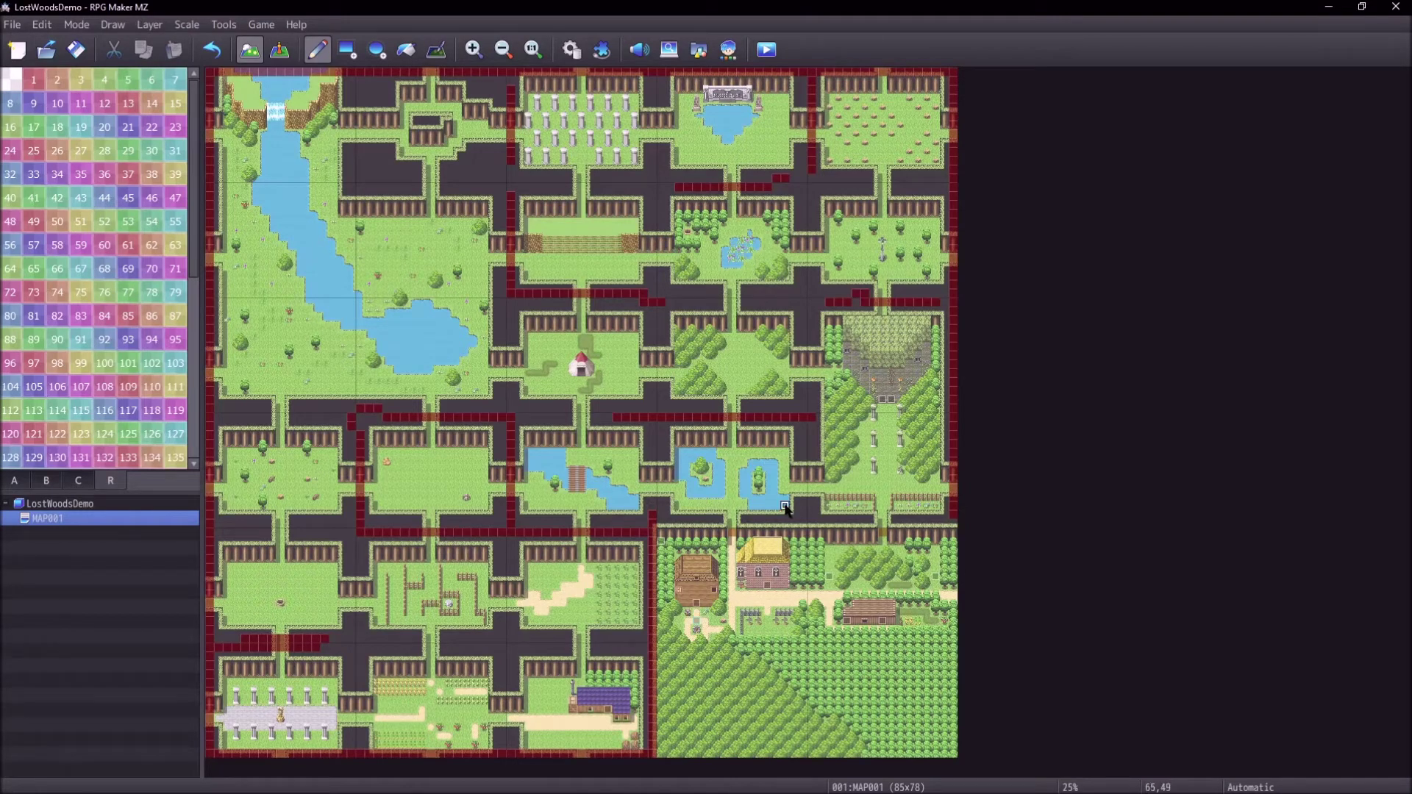
left_click(84, 49)
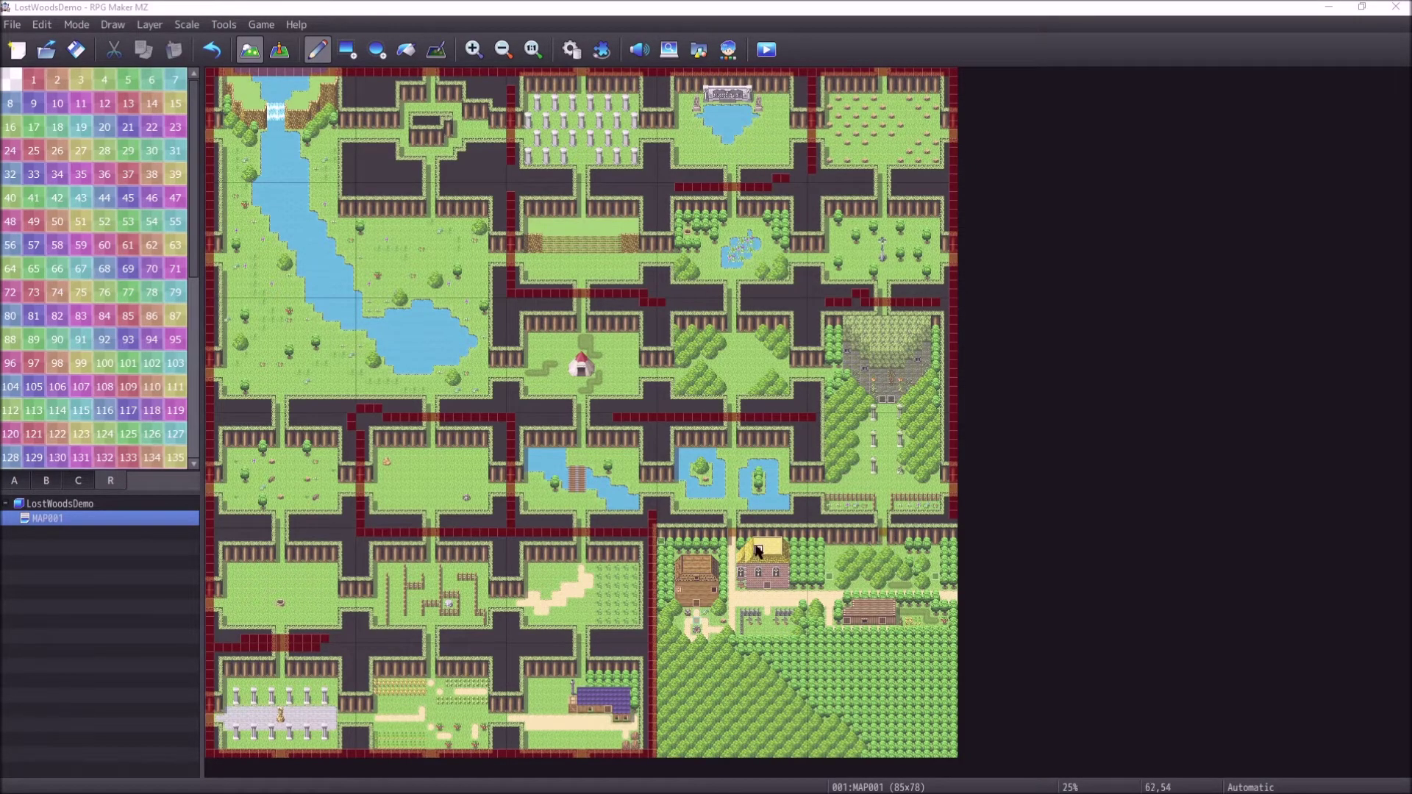
left_click(770, 50)
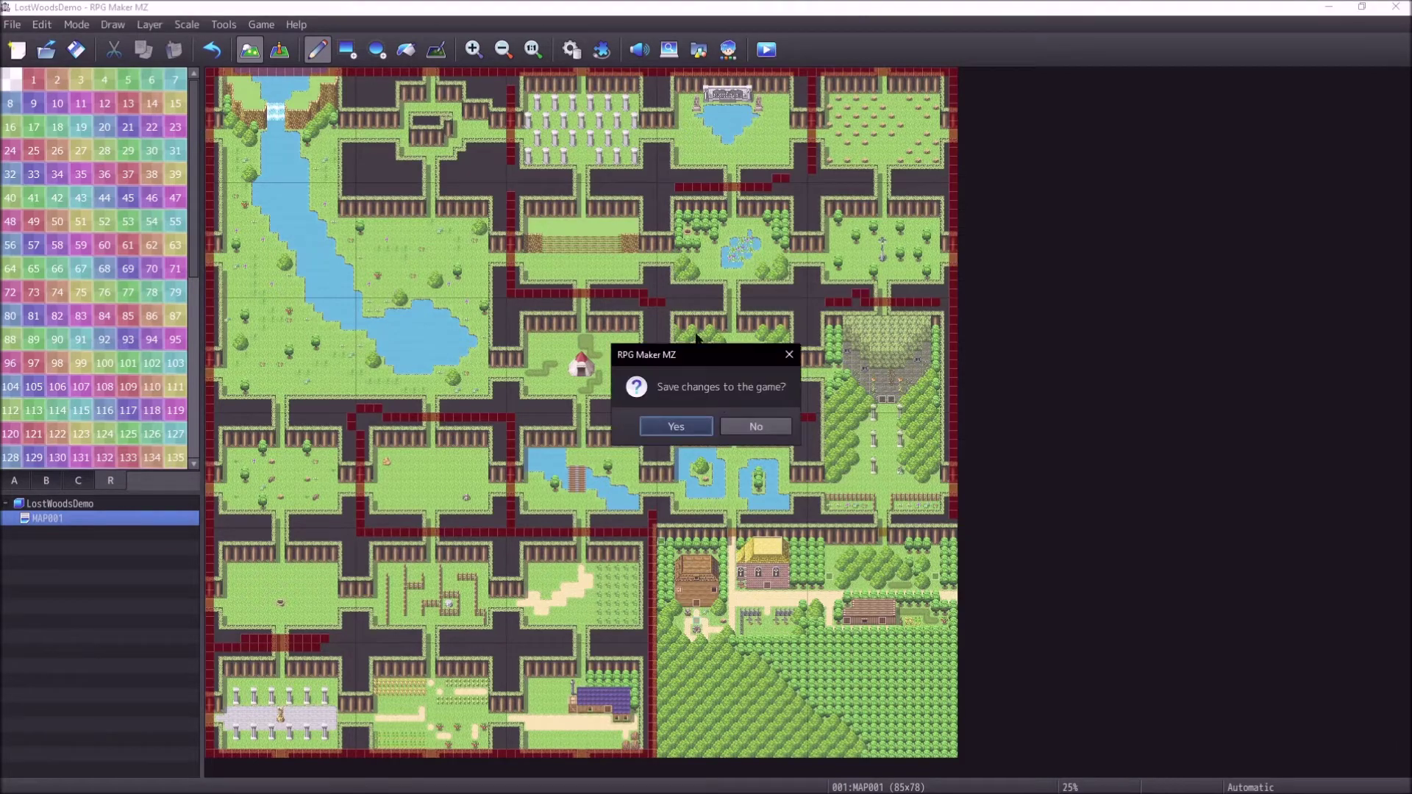
left_click(711, 437)
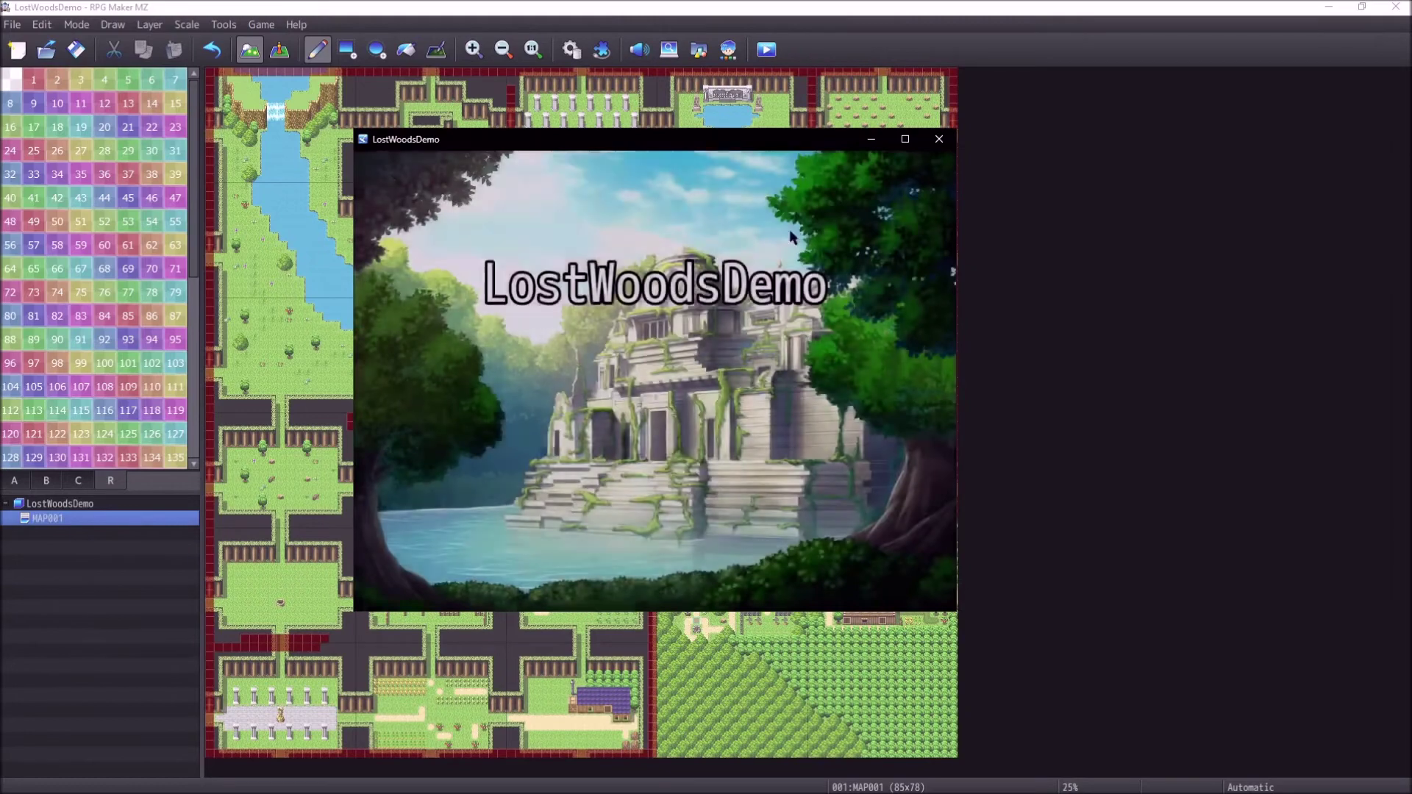
key("Up")
key("Return")
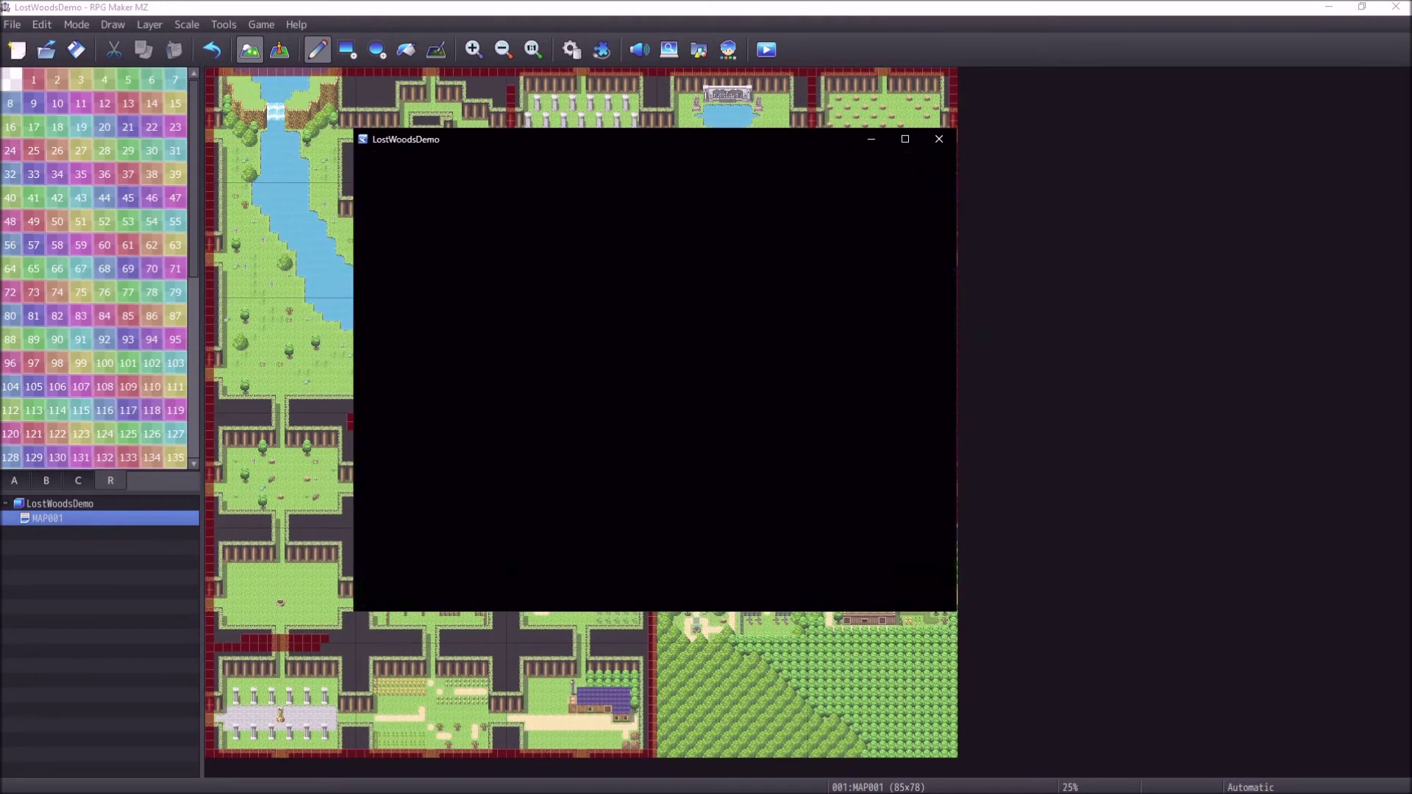
Step: Walk the party from the village house to the path and north into the two-pond clearing
key("Right")
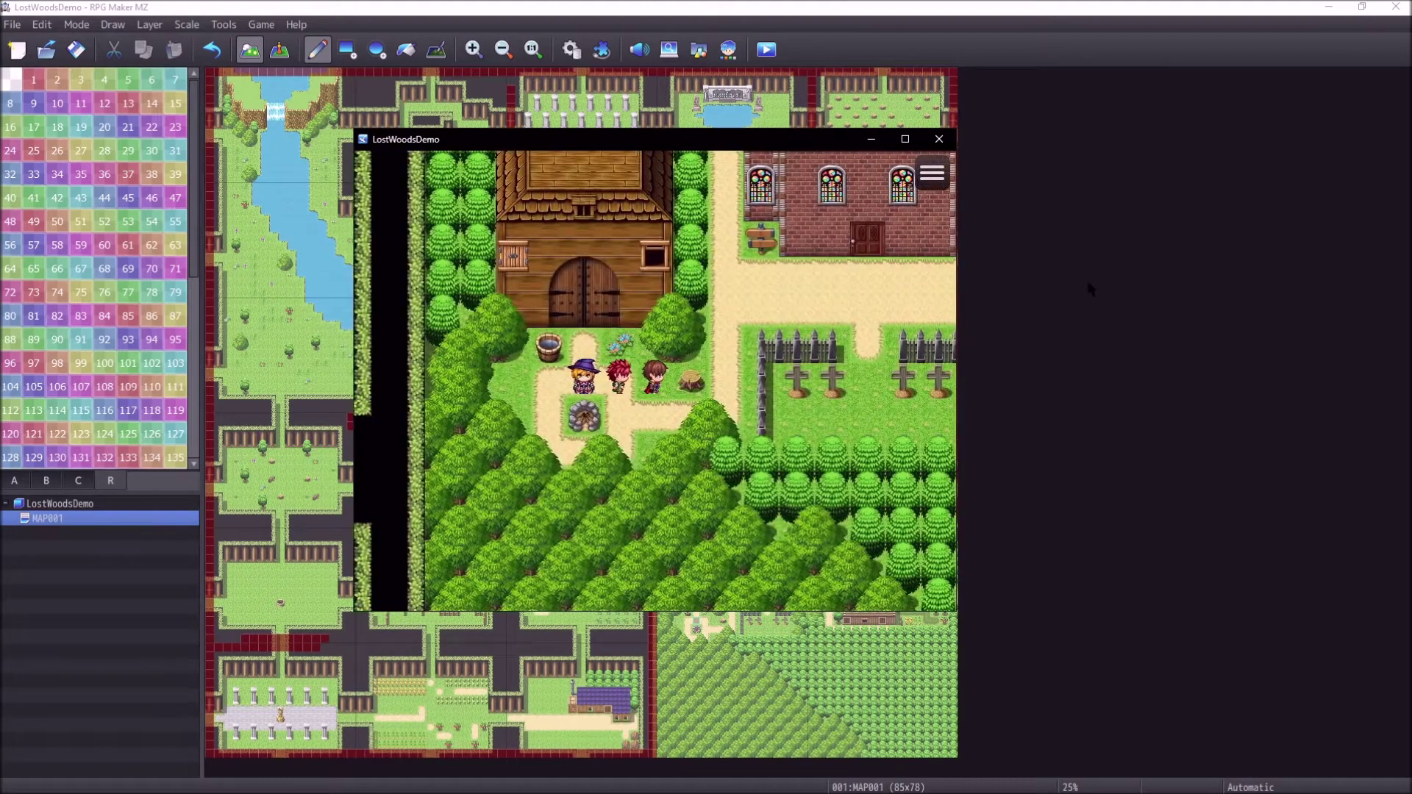
key("Down")
key("Right")
key("Up")
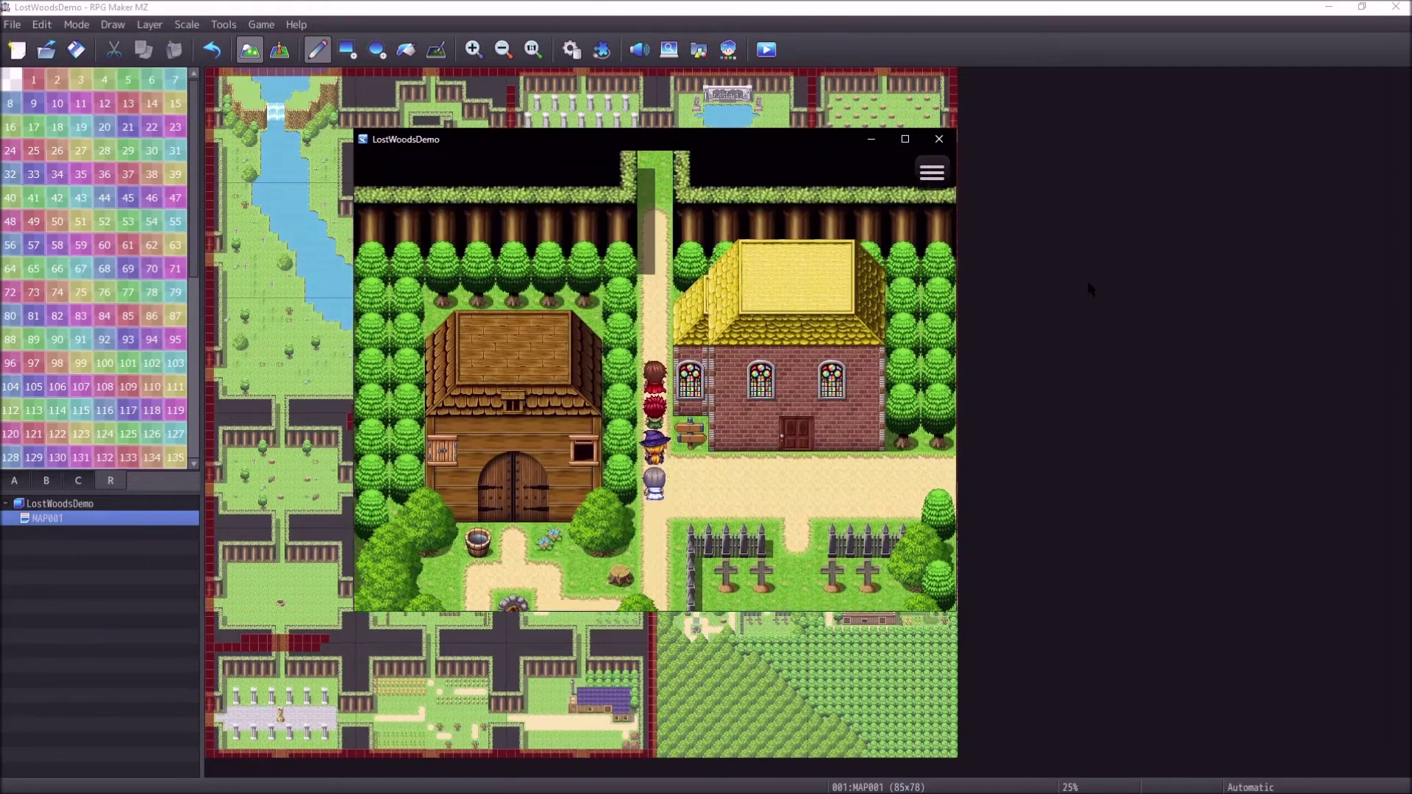
key("Up")
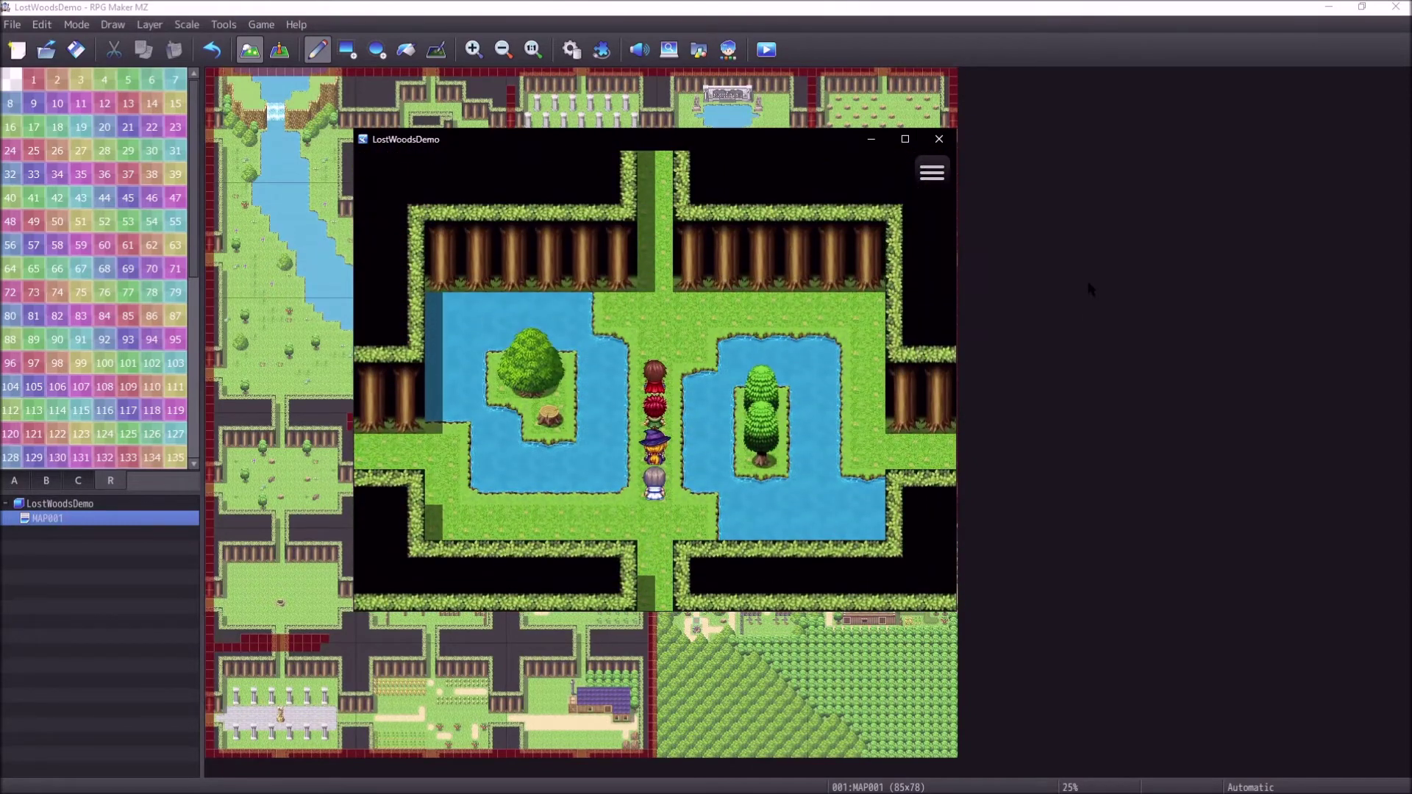
Step: Walk the party around the eastern pond and through the flower garden to its east exit to test the transfer
key("Down")
key("Up")
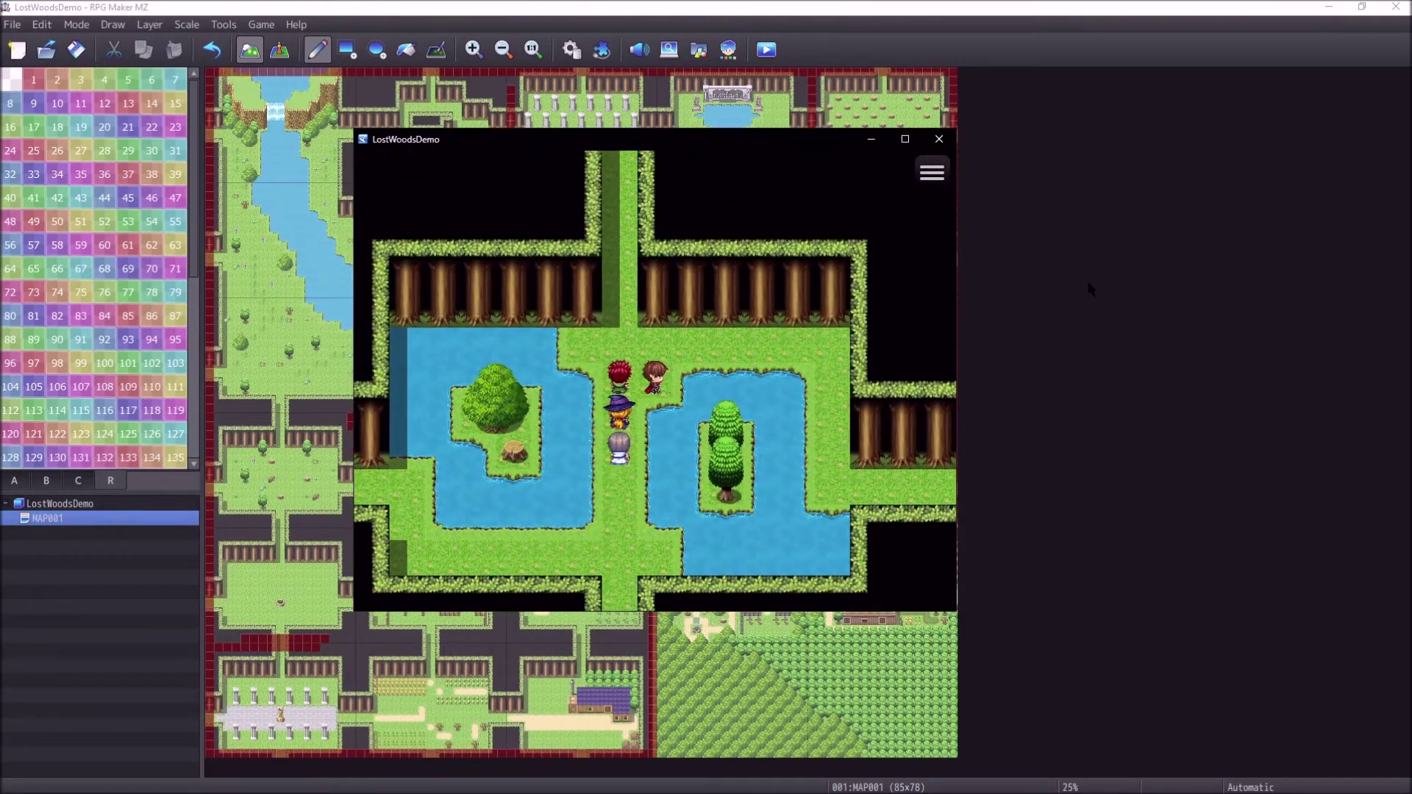
key("Right")
key("Down")
key("Right")
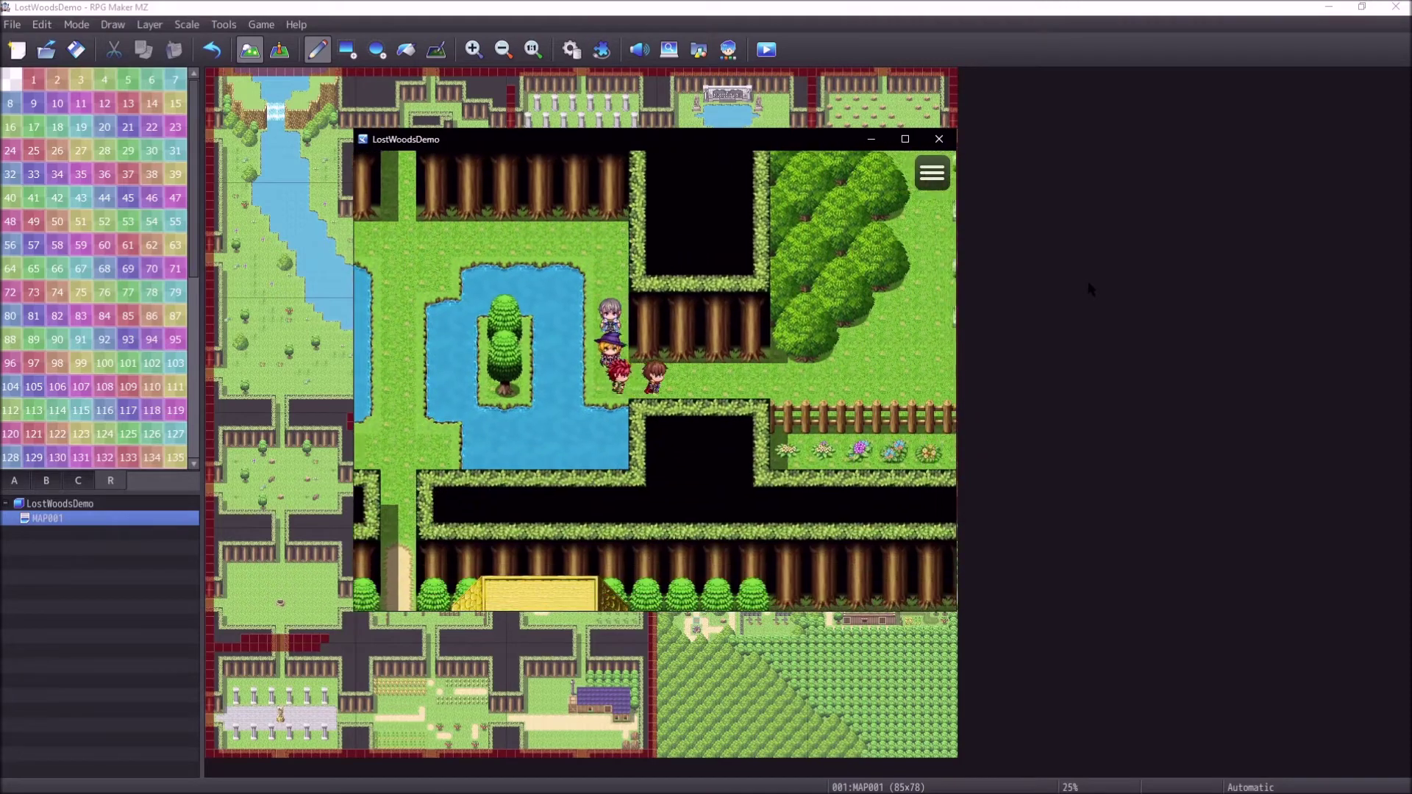
key("Right")
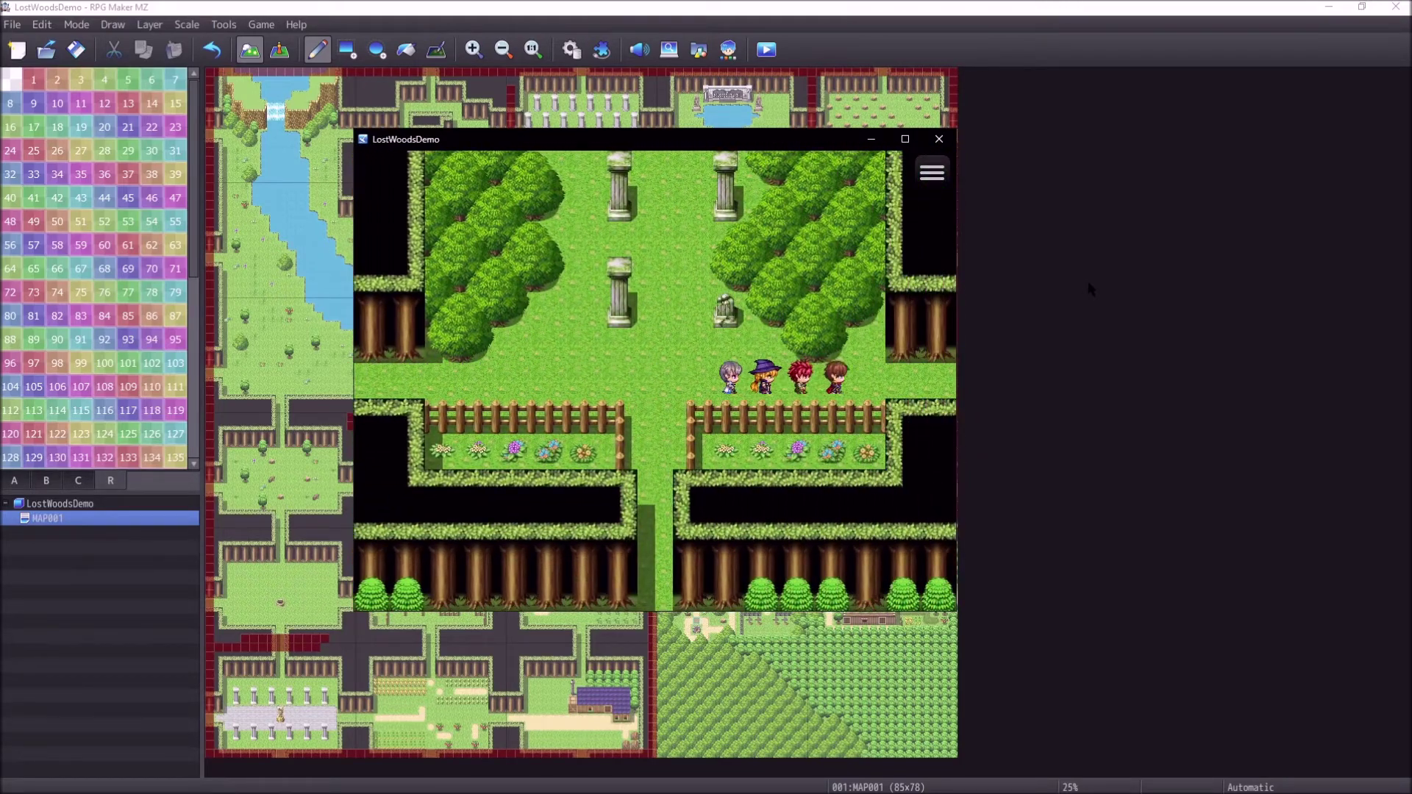
Step: Walk the party north past the eastern pond, east through the flower garden and south into the tree grove
key("Up")
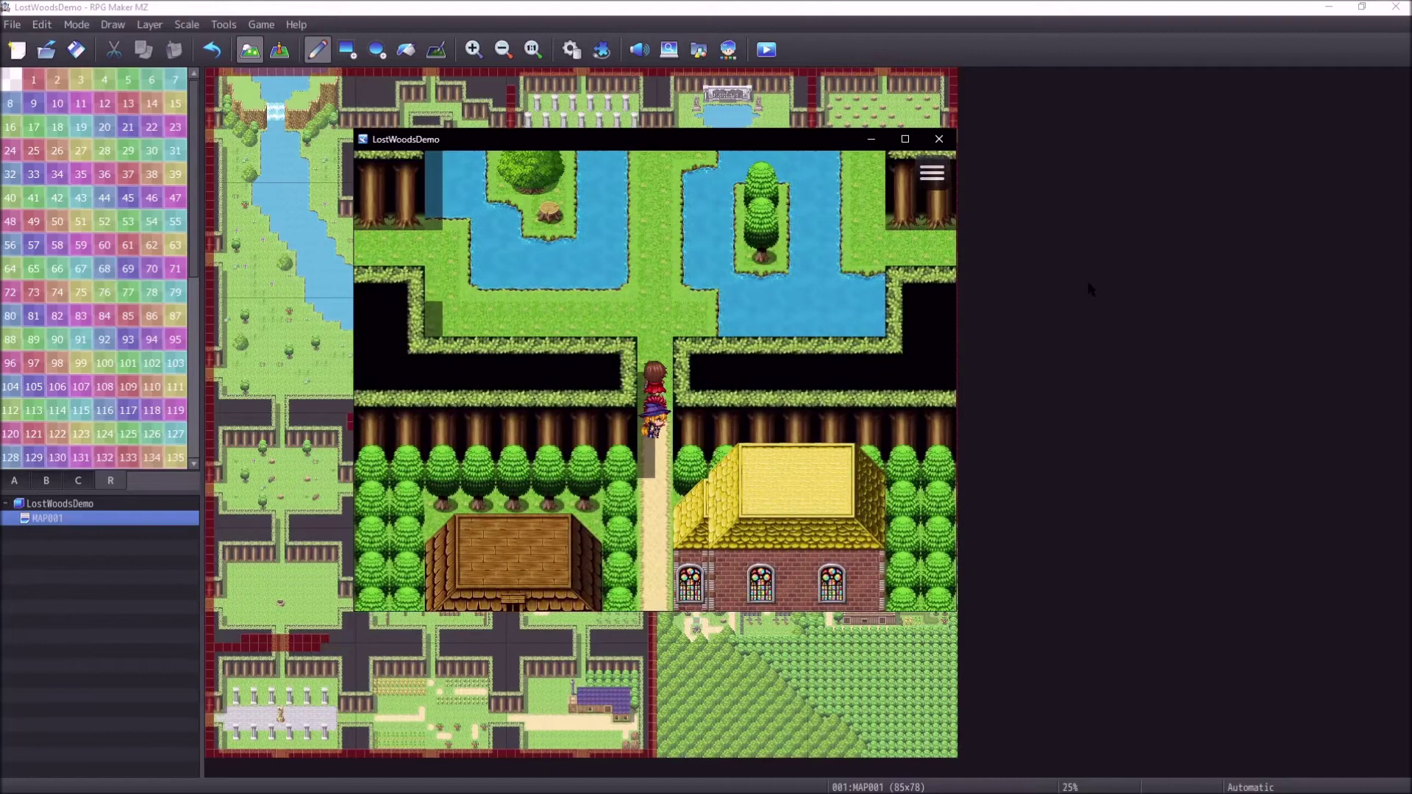
key("Right")
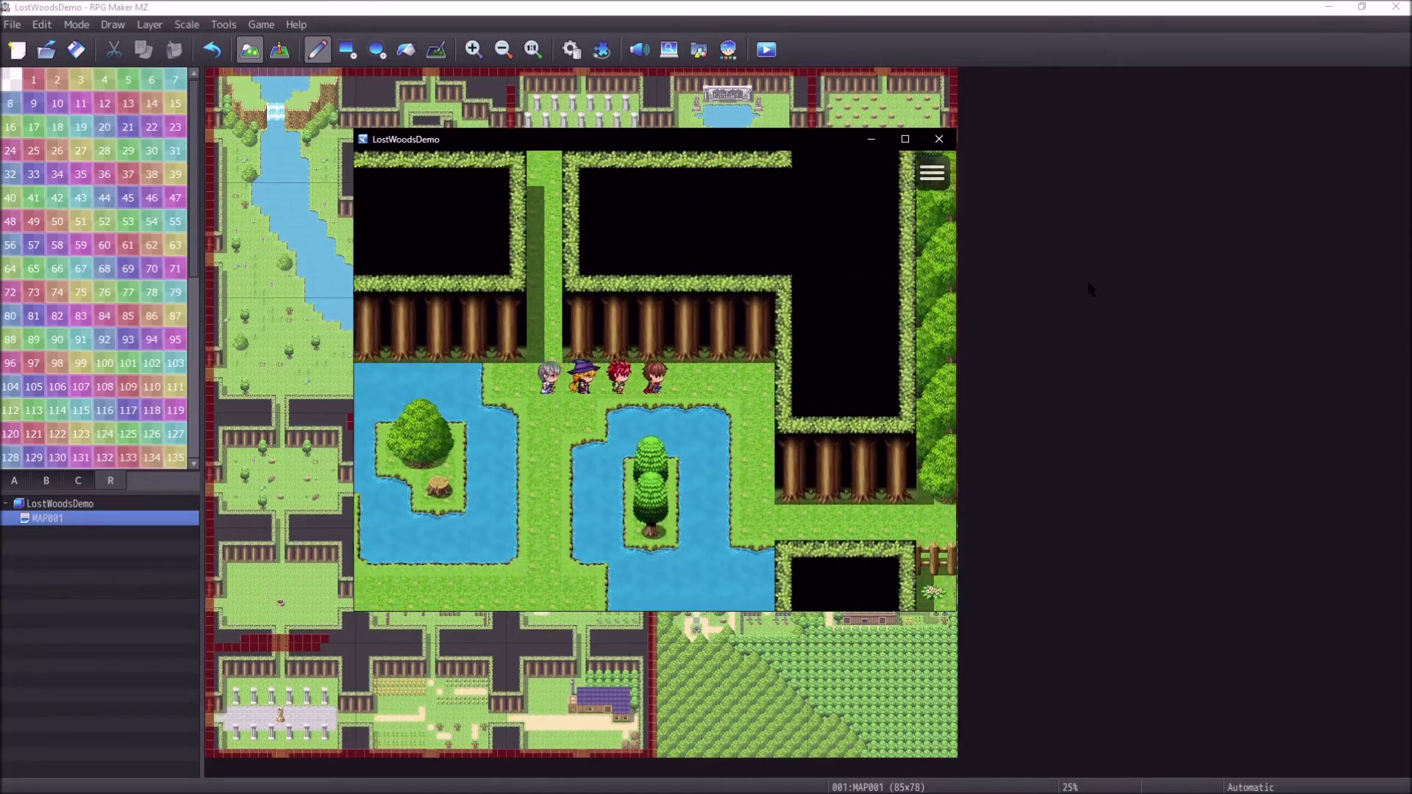
key("Down")
key("Down")
key("Right")
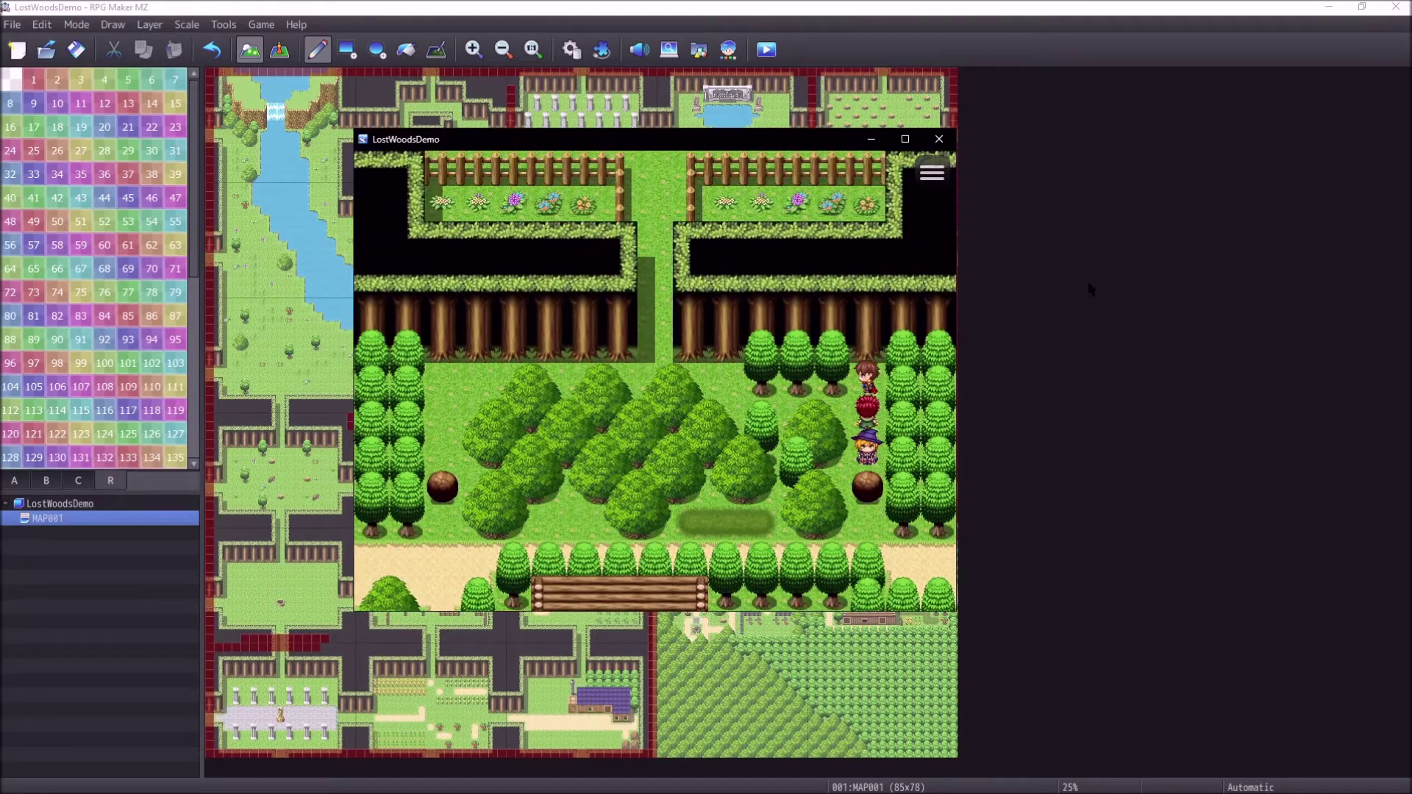
Step: Walk the party back north out of the tree grove and west through the flower garden to the pond clearing
key("Up")
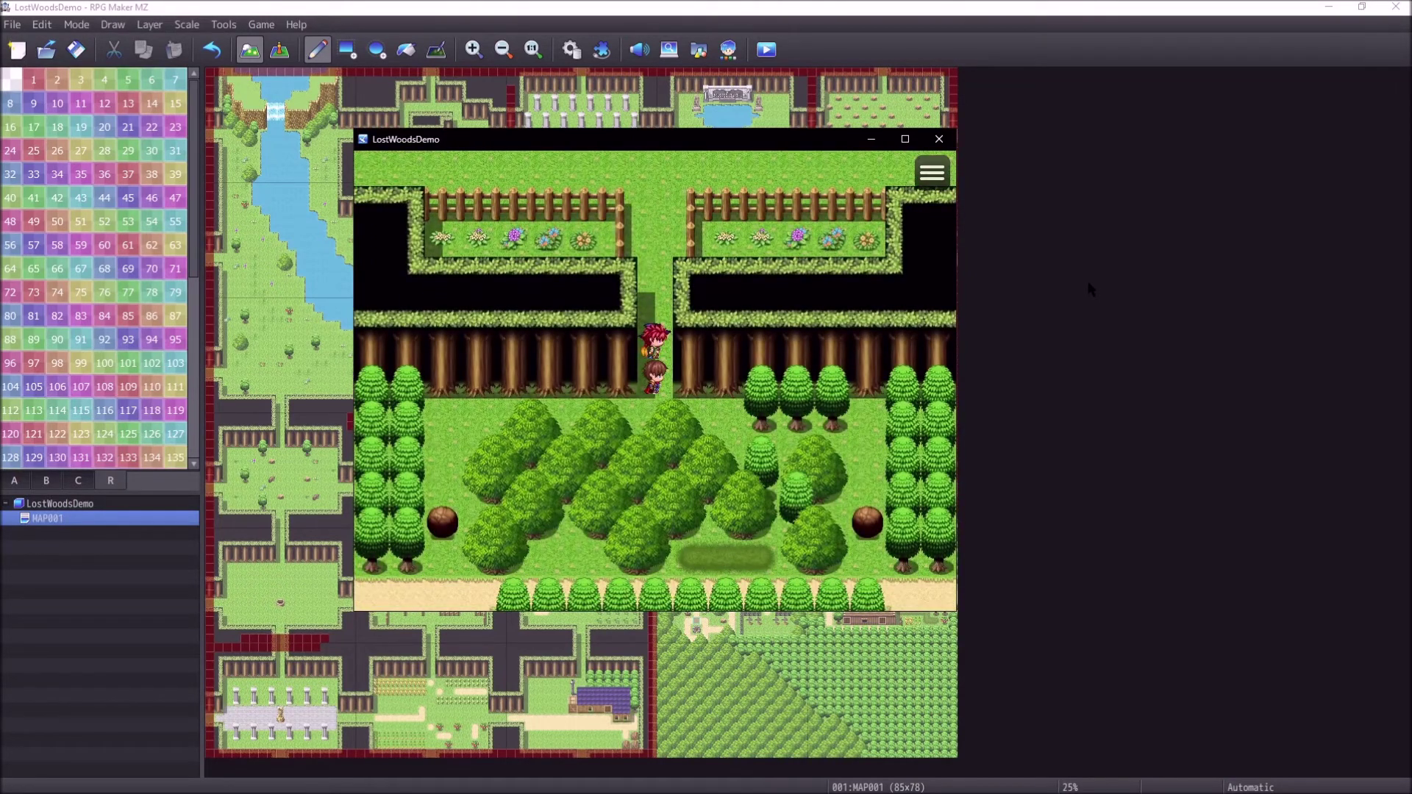
key("Up")
key("Right")
key("Left")
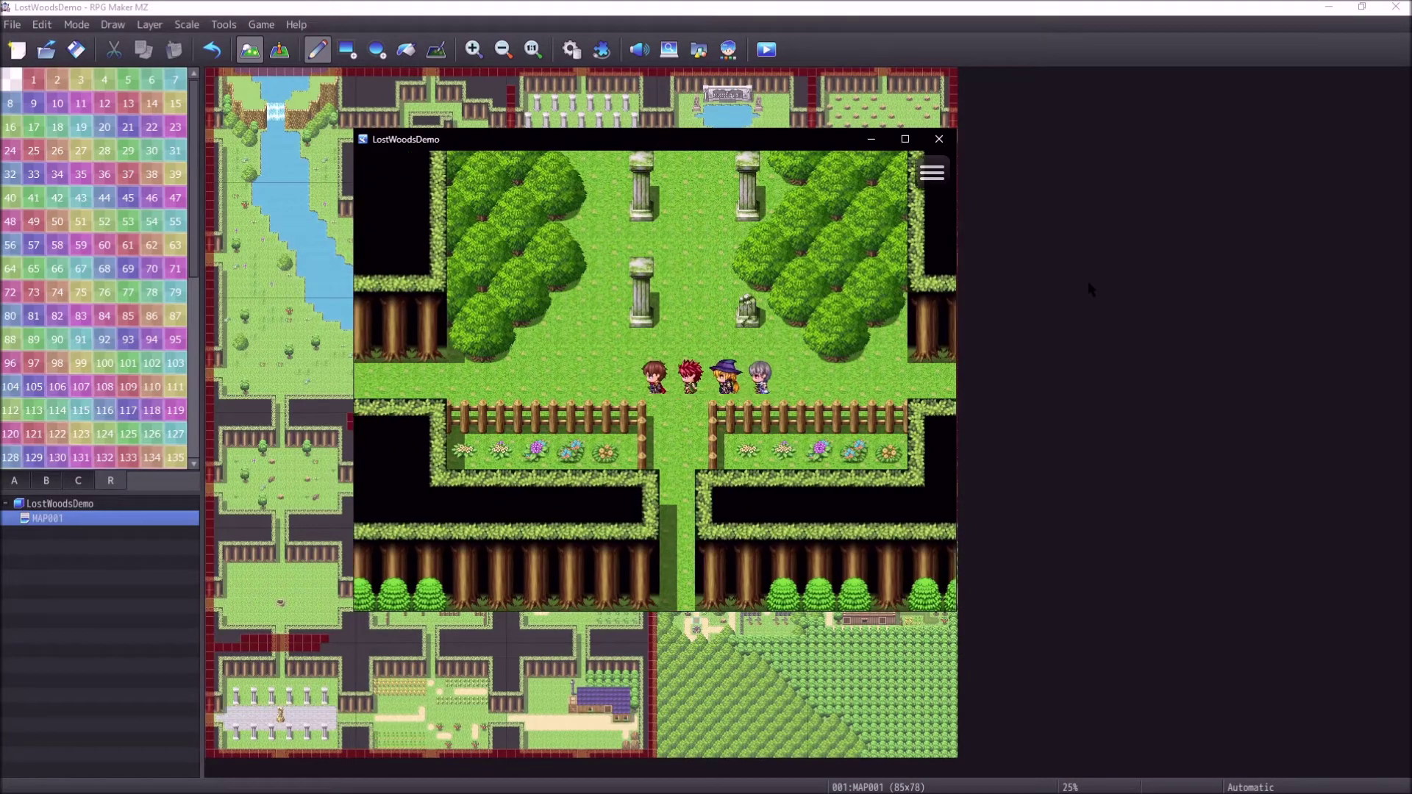
key("Left")
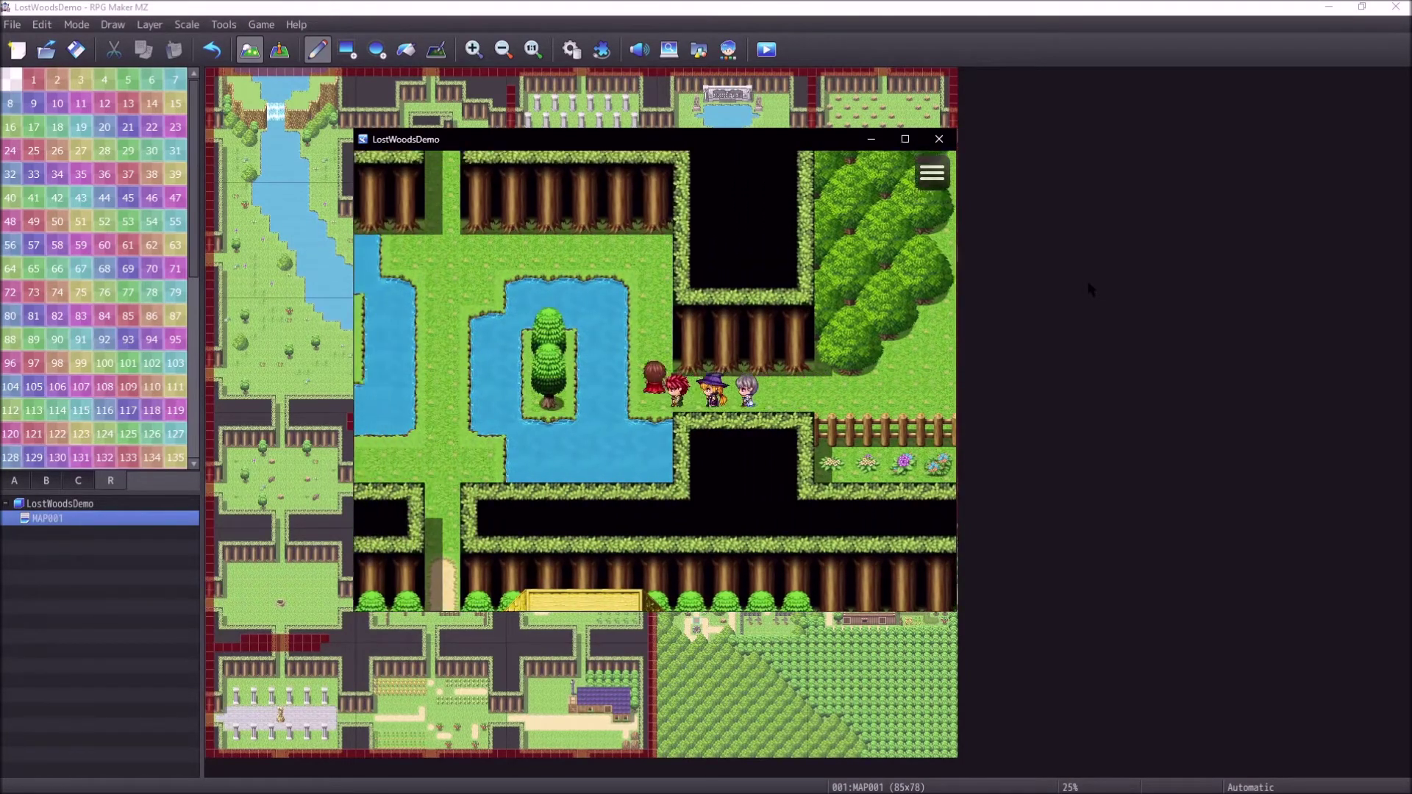
Step: Walk the party around the north side of the eastern pond and south to the village path
key("Up")
key("Left")
key("Down")
key("Down")
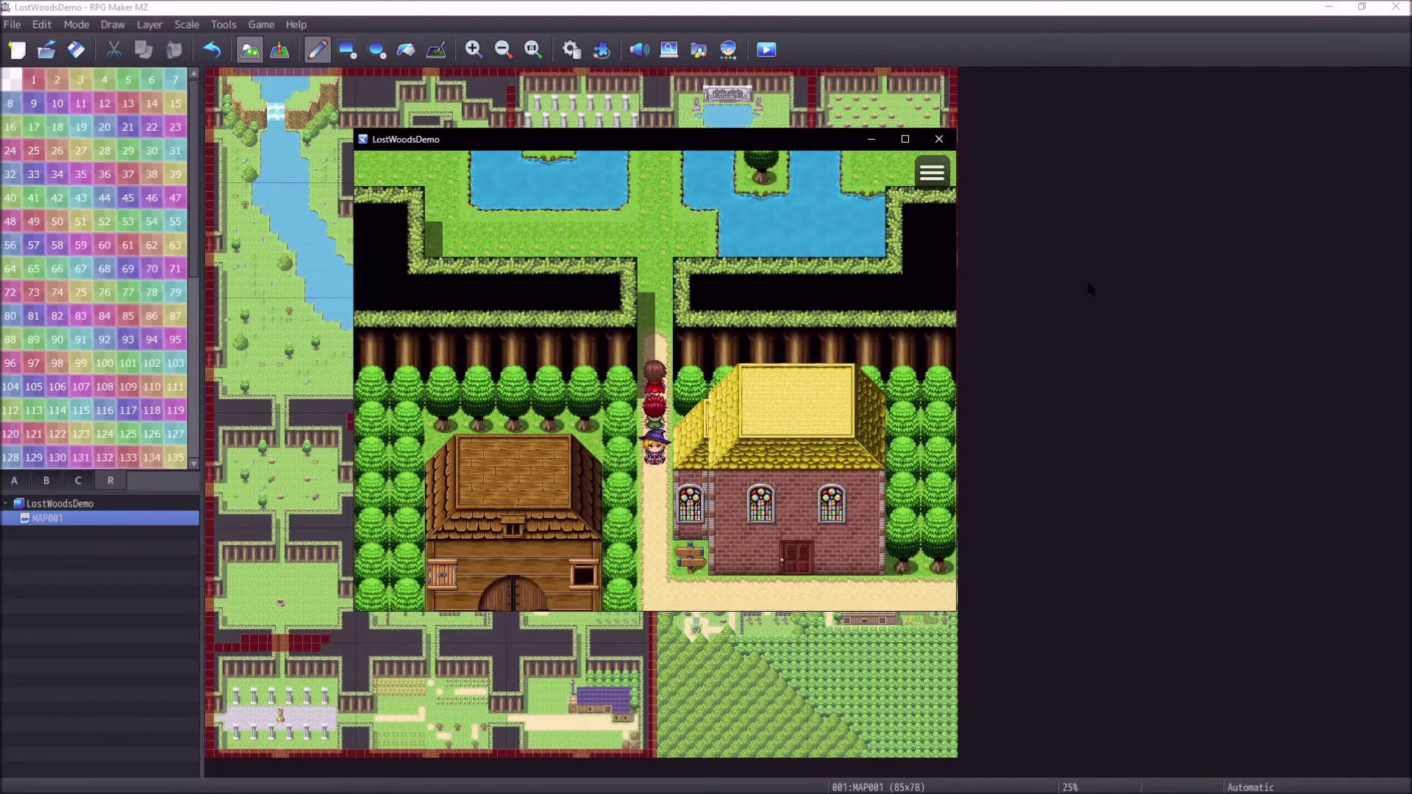
Step: Move and shrink the playtest window so the forest clearings on the map are uncovered
left_click_drag(792, 147, 1203, 271)
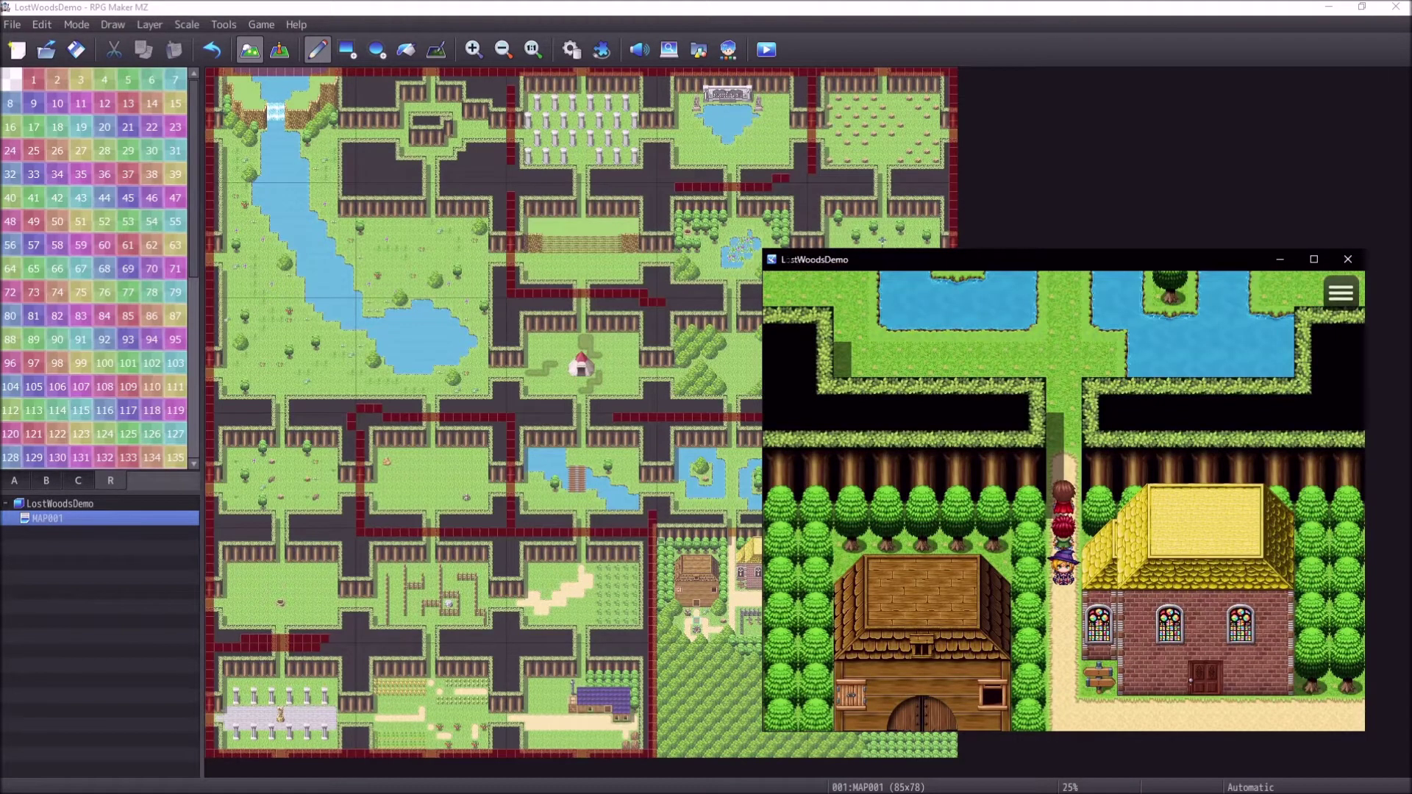
left_click_drag(758, 248, 830, 300)
mouse_move(920, 323)
left_mouse_down()
mouse_move(1015, 269)
mouse_move(912, 325)
mouse_move(934, 345)
left_mouse_up()
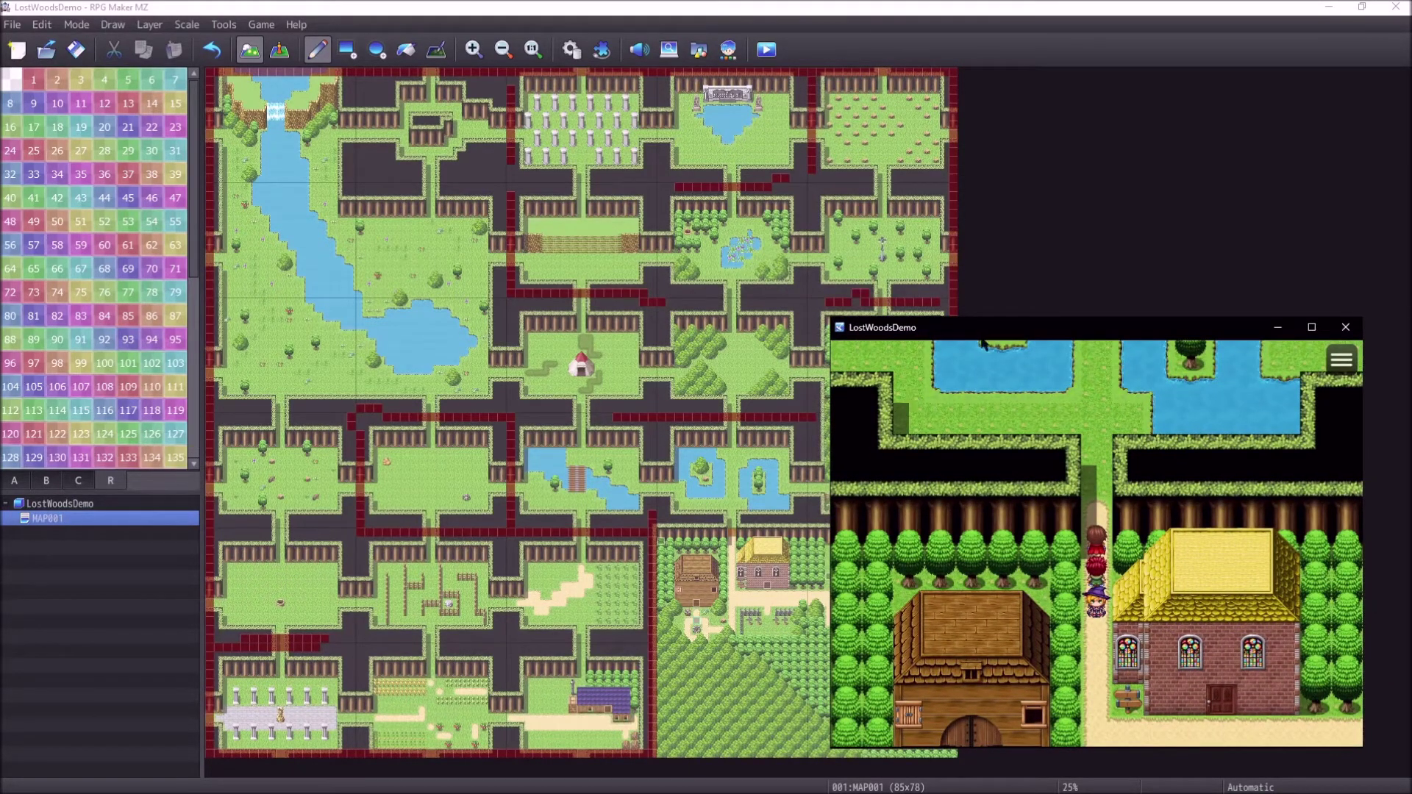
Step: Walk the party north between the two ponds and into the clearing's north exit to test the transfer
key("Up")
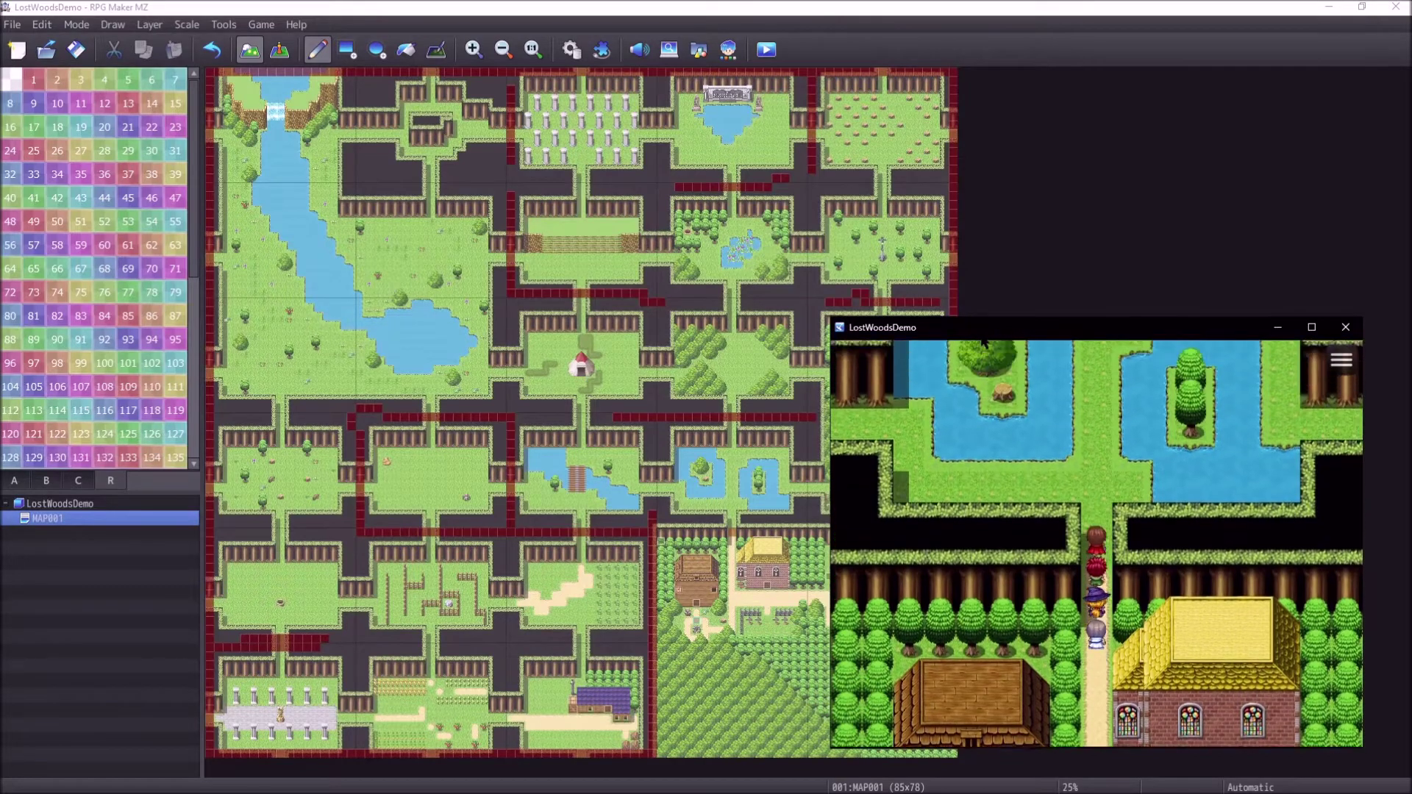
key("Up")
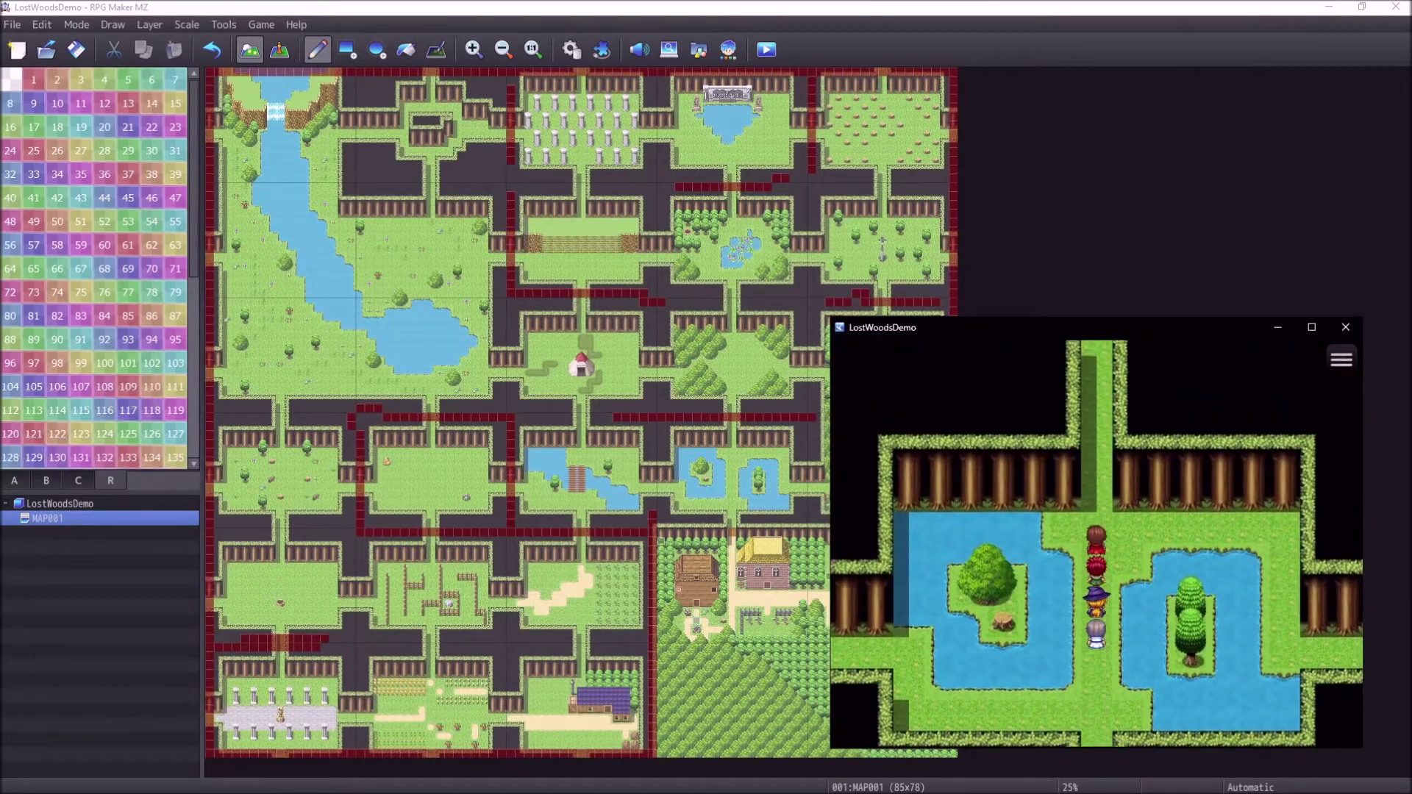
key("Up")
key("Up")
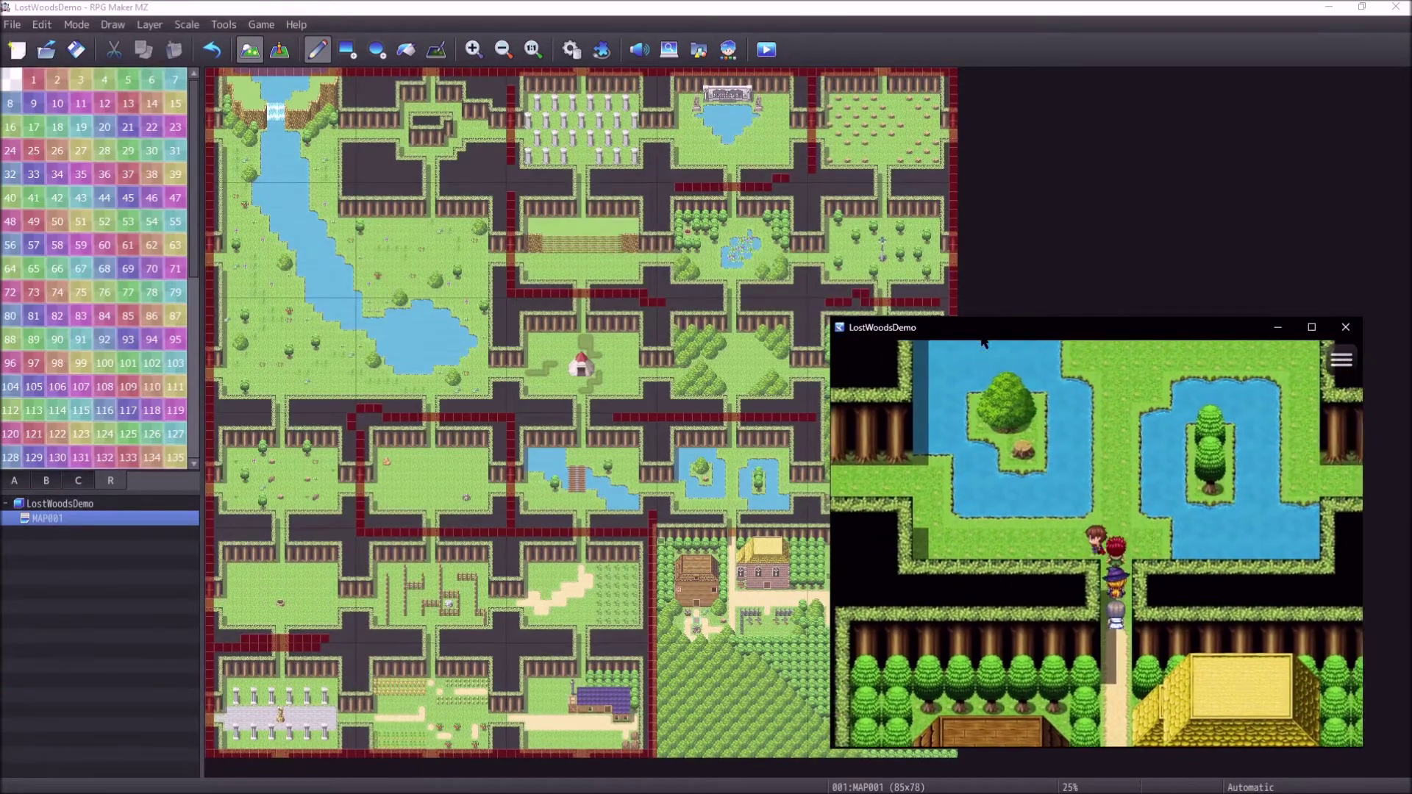
Step: Walk the party west around the western pond and through the passage into the bridge clearing
key("Left")
key("Up")
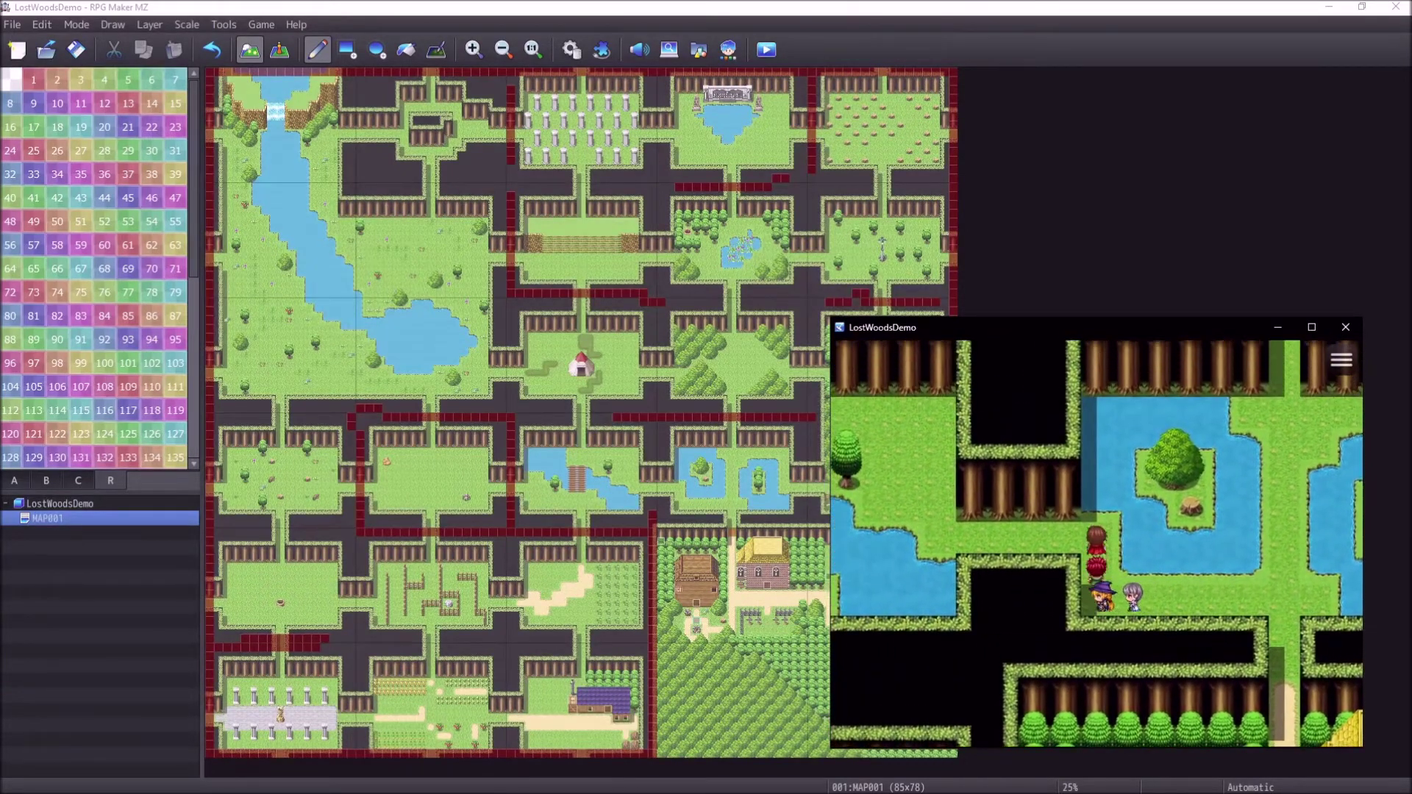
key("Left")
key("Left")
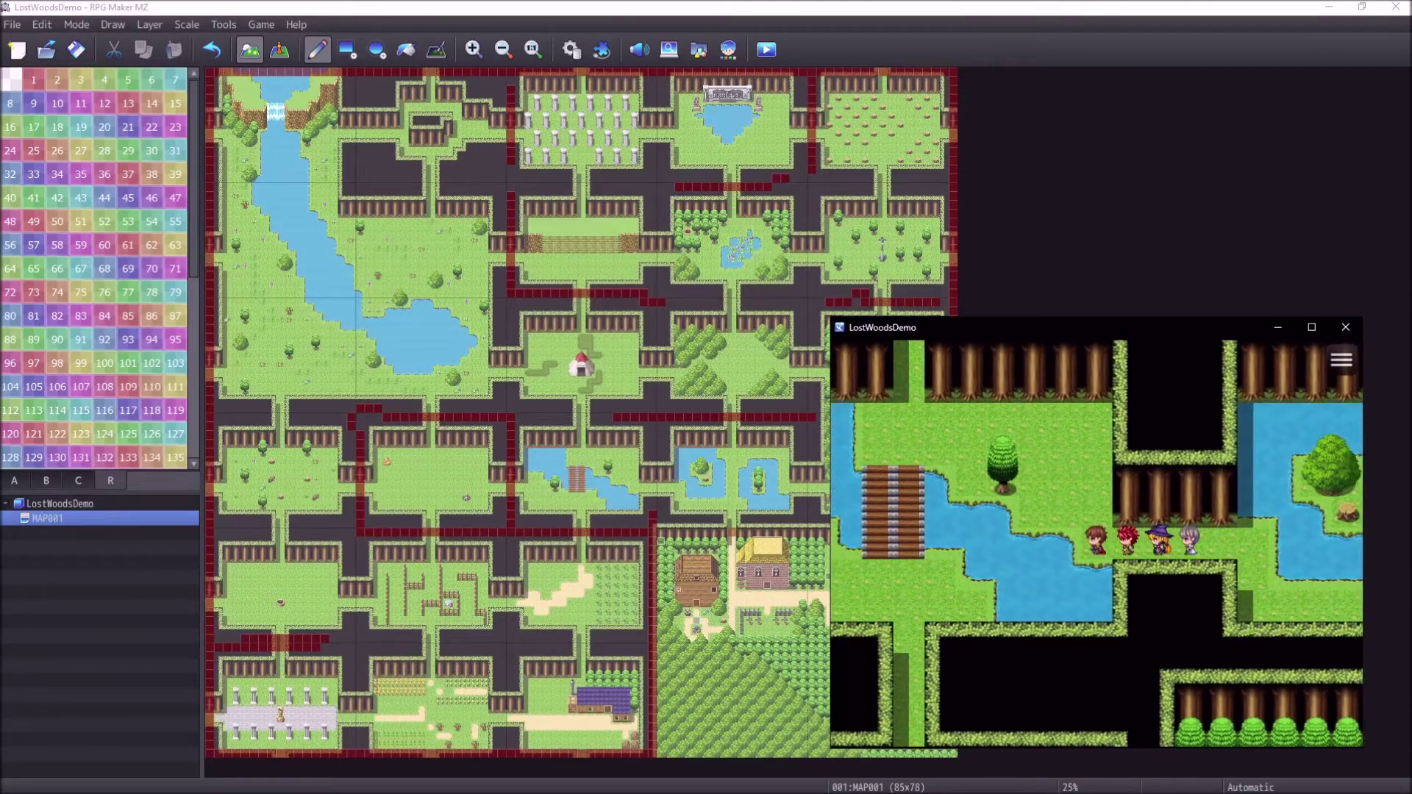
Step: Walk the party through the bridge clearing and north along its passage to the tent clearing
key("Up")
key("Left")
key("Up")
key("Left")
key("Left")
key("Down")
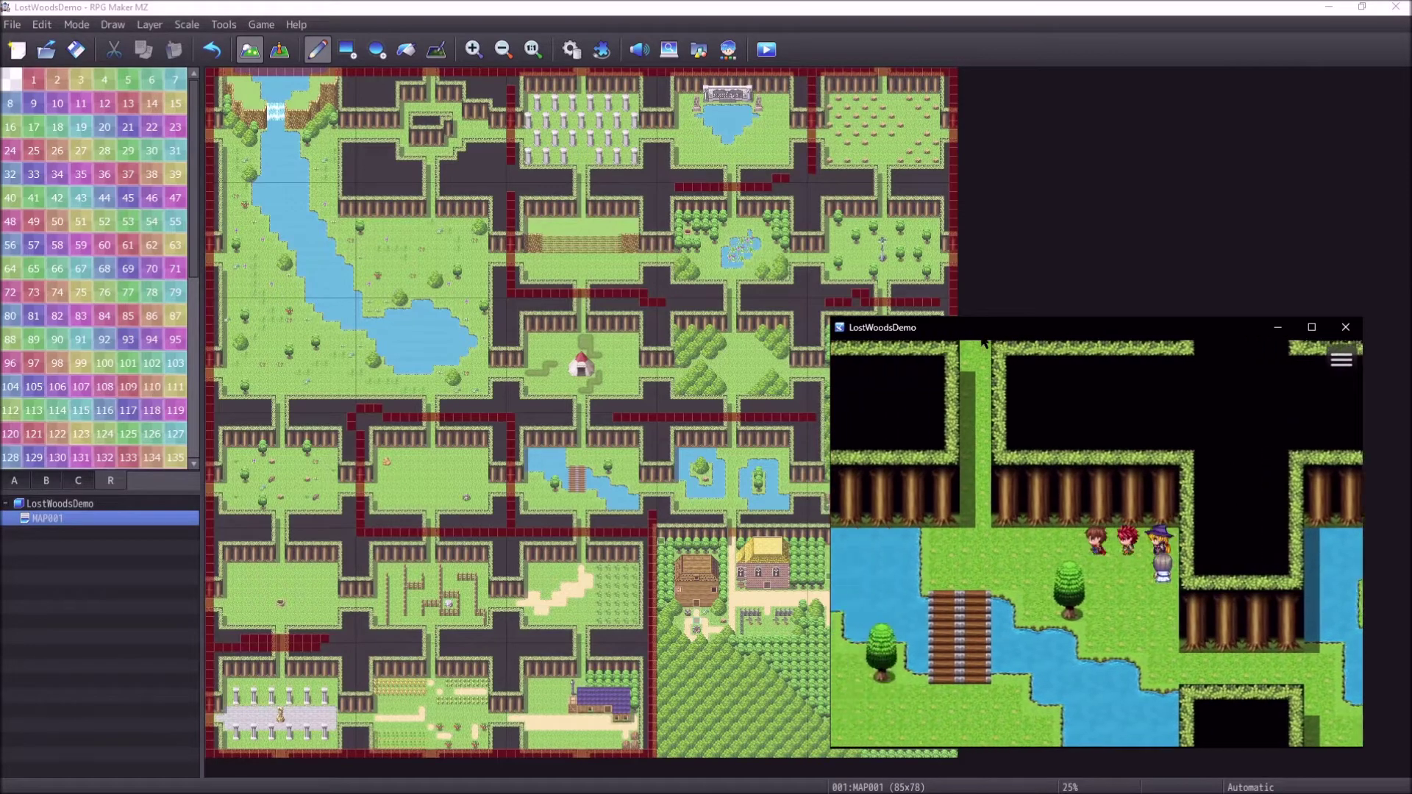
key("Up")
key("Left")
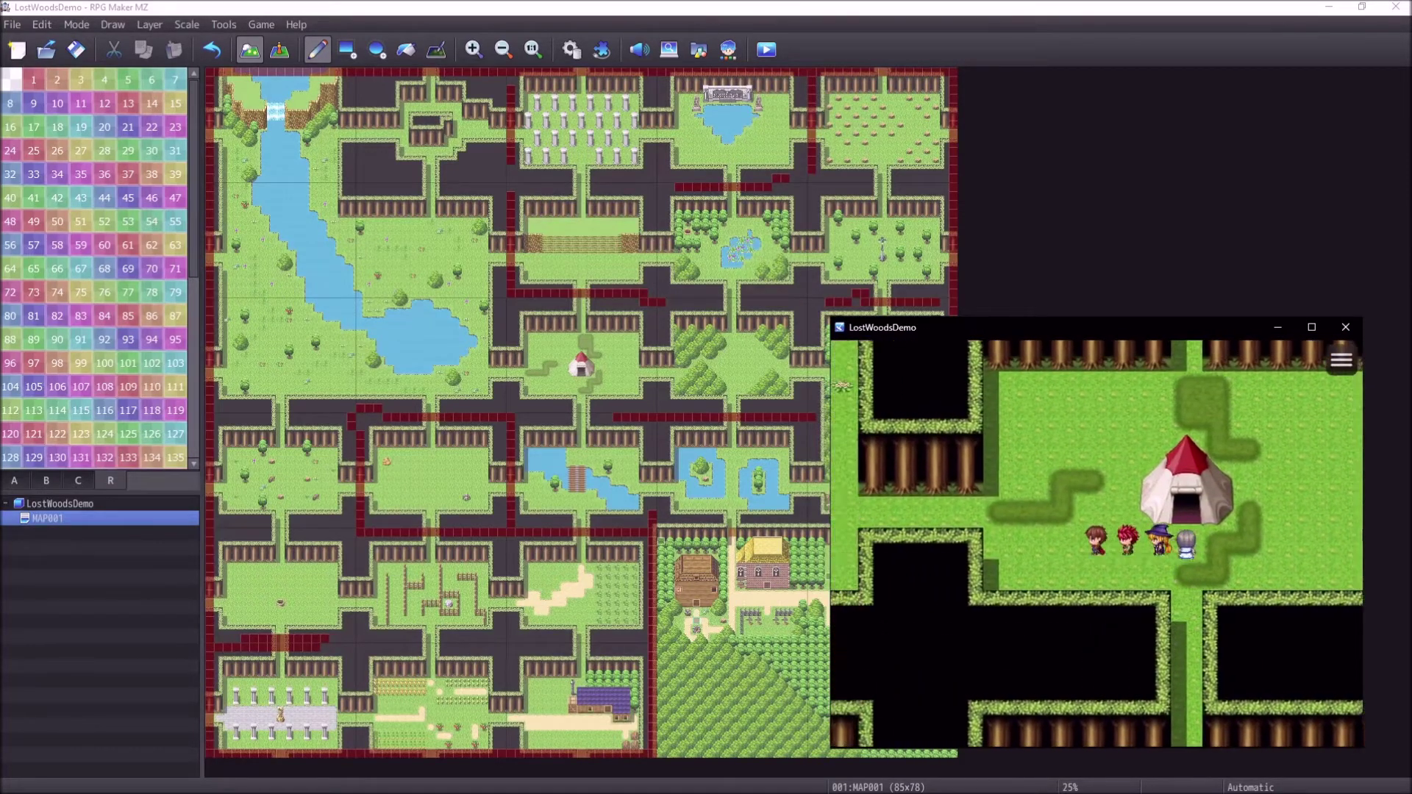
Step: Walk the party west from the tent into the lake clearing and try its southwestern passage
key("Down")
key("Left")
key("Left")
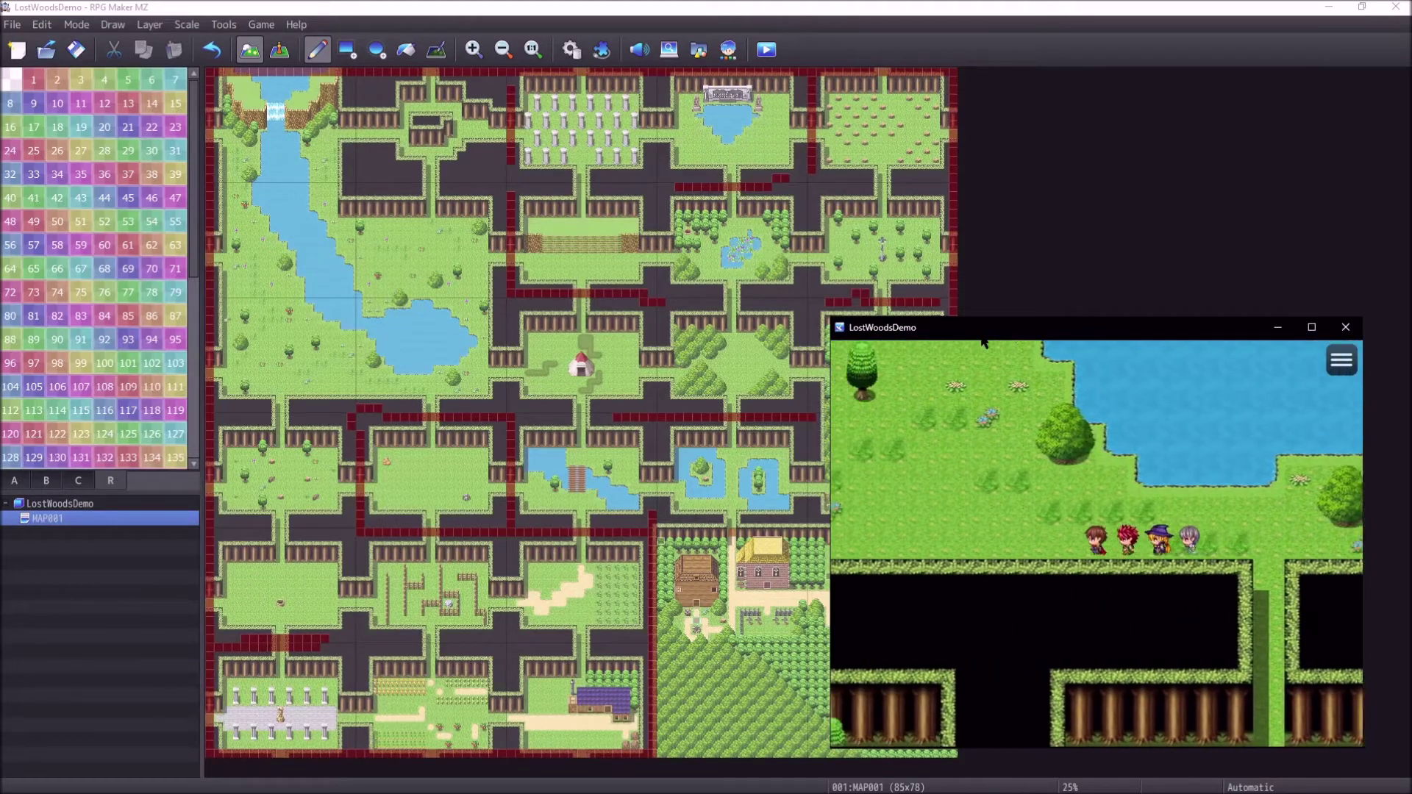
key("Left")
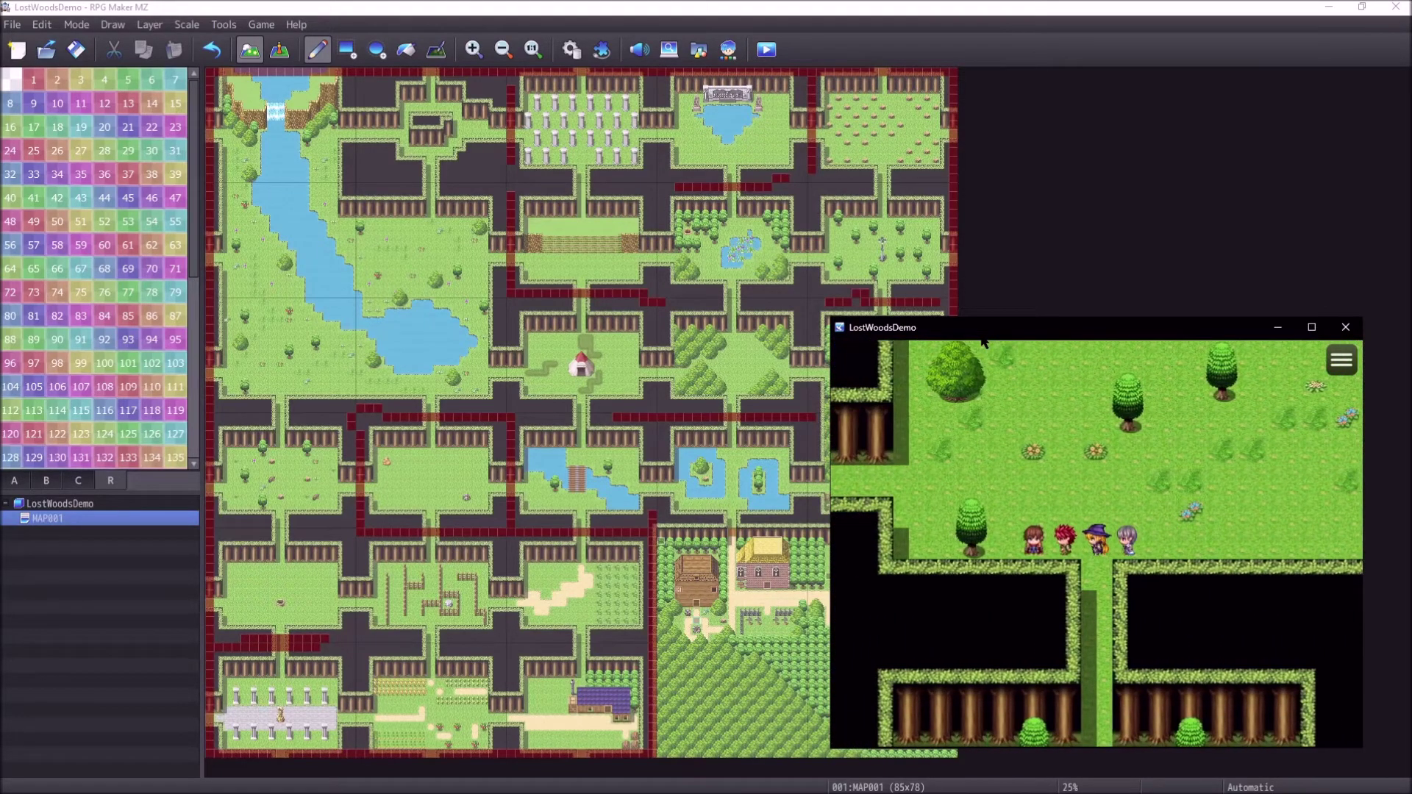
key("Right")
key("Down")
key("Up")
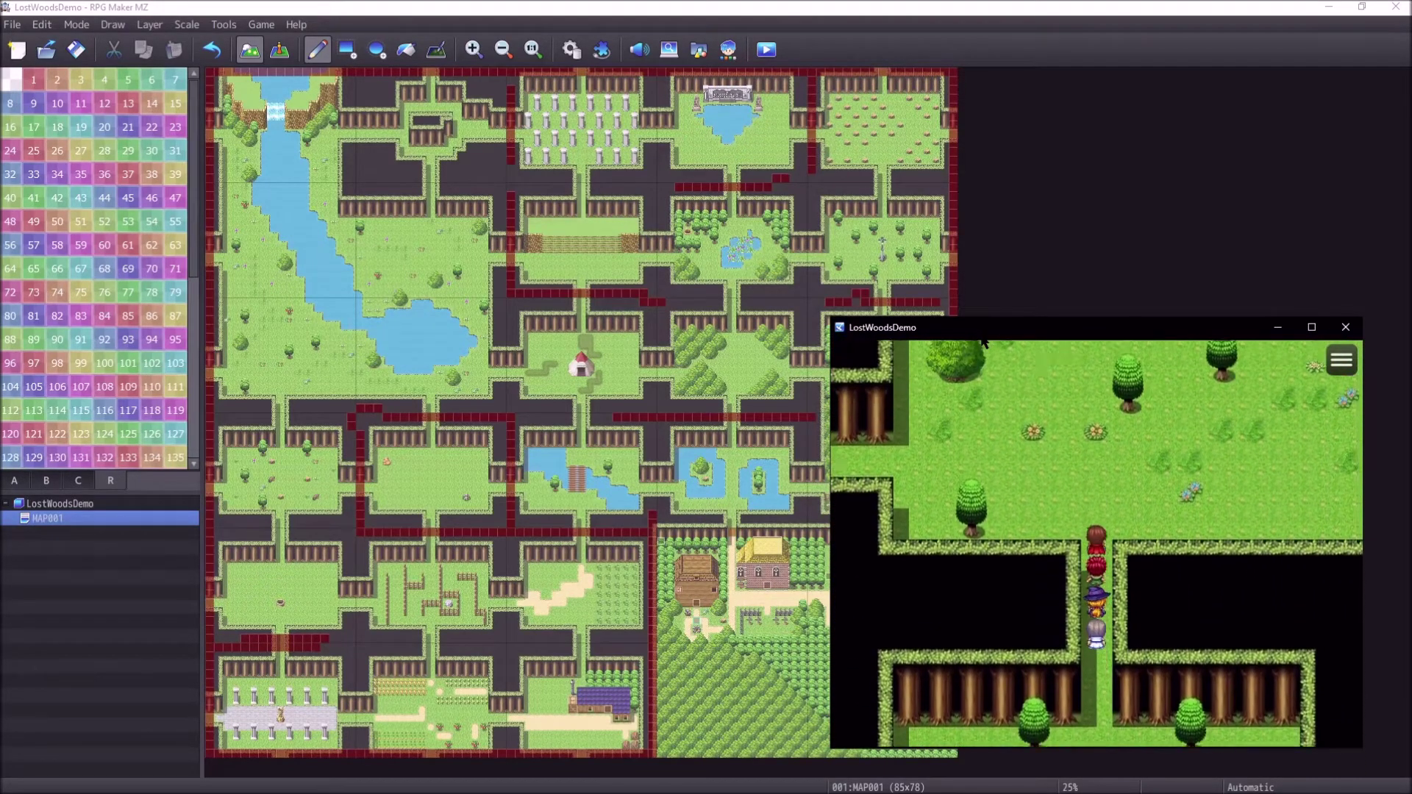
Step: Walk the party north along the river's west bank and into the west exit to test the transfer
key("Up")
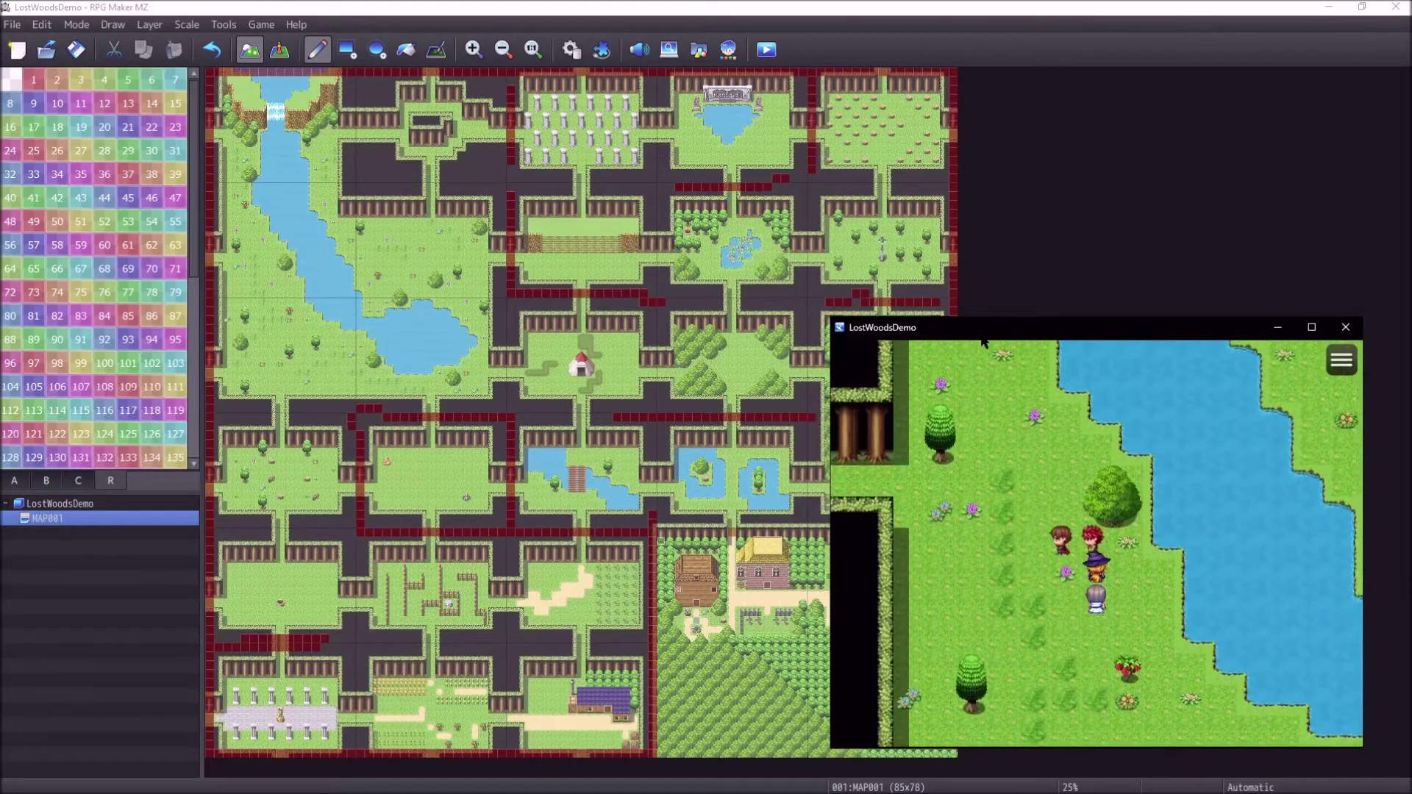
key("Left")
key("Left")
key("Up")
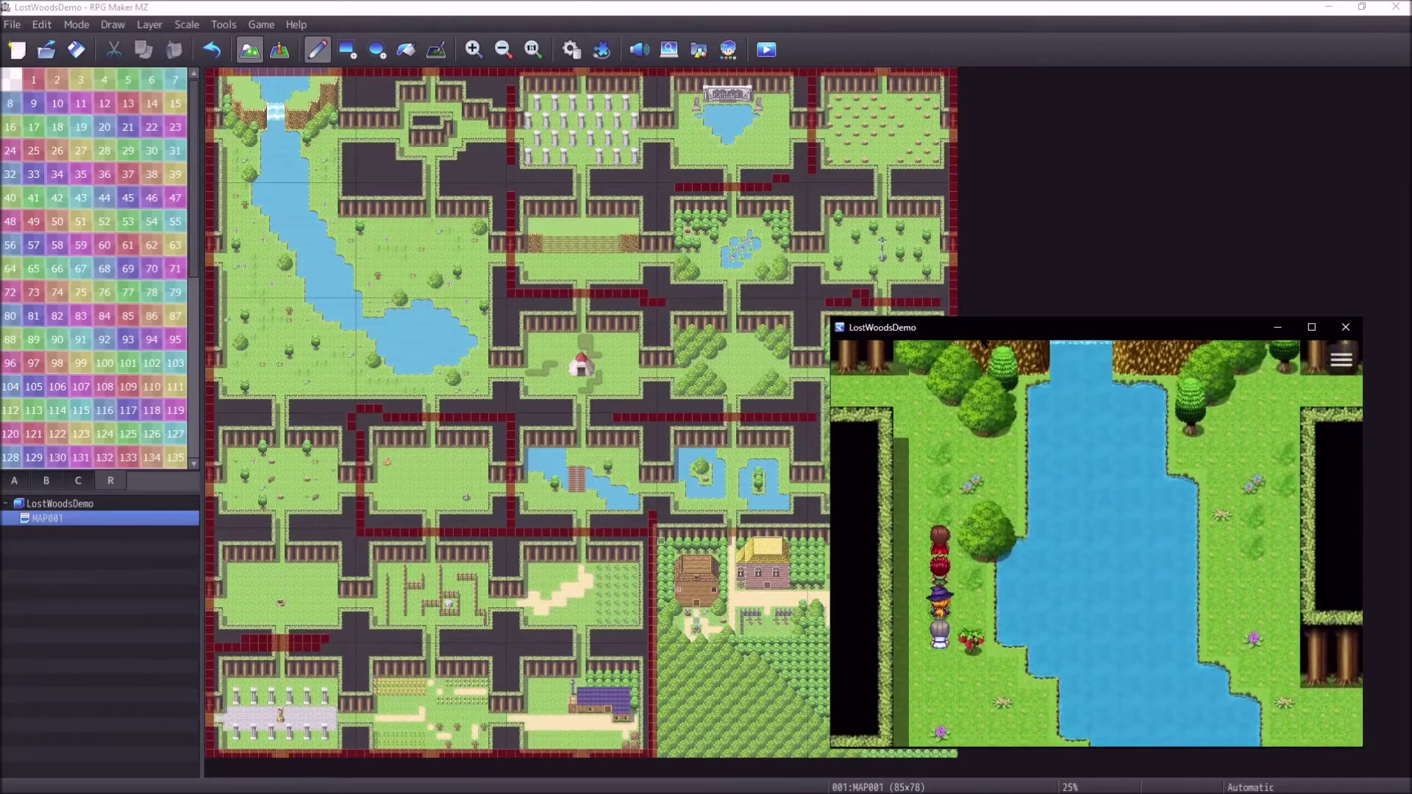
key("Left")
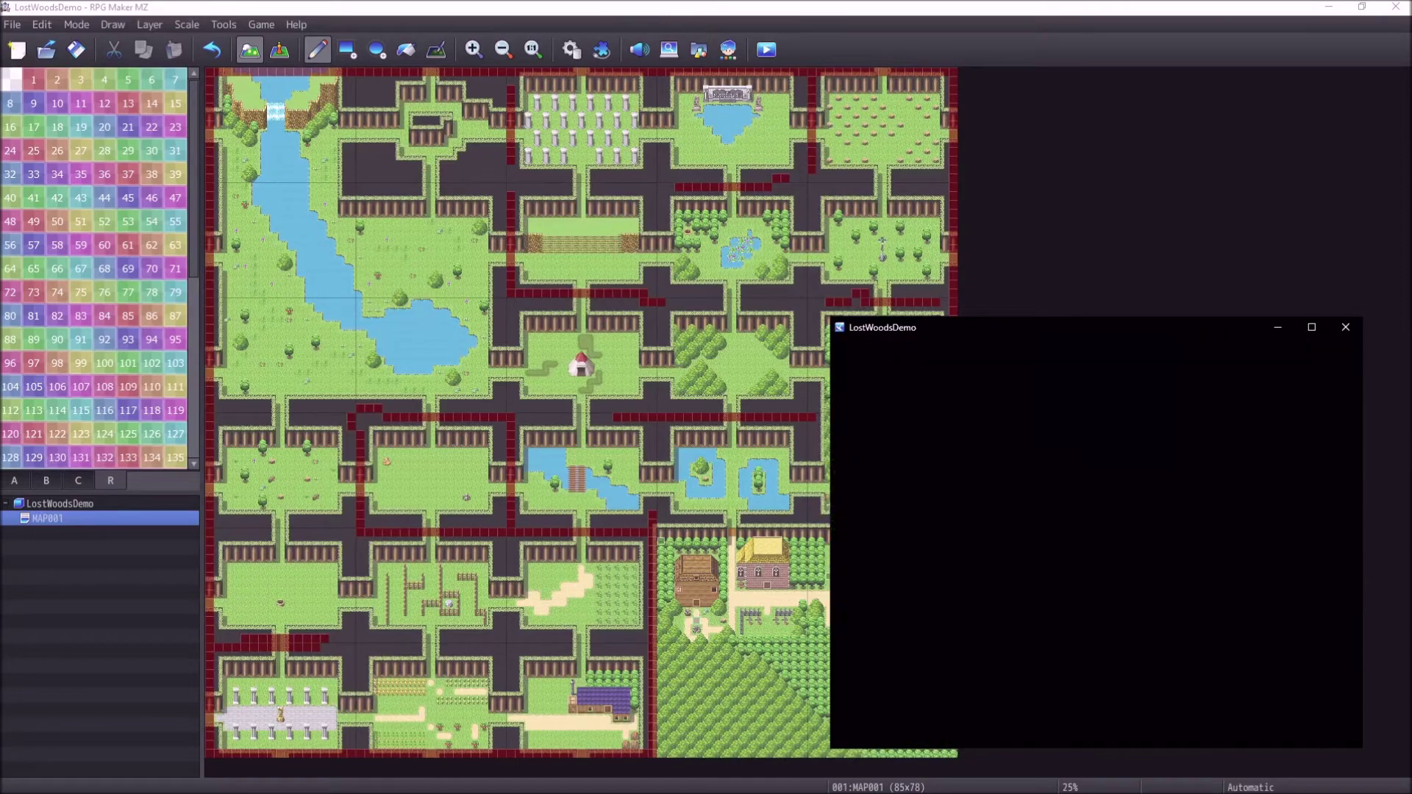
Step: Walk the party west from the two-pond clearing to the north bank of the bridge clearing
key("Up")
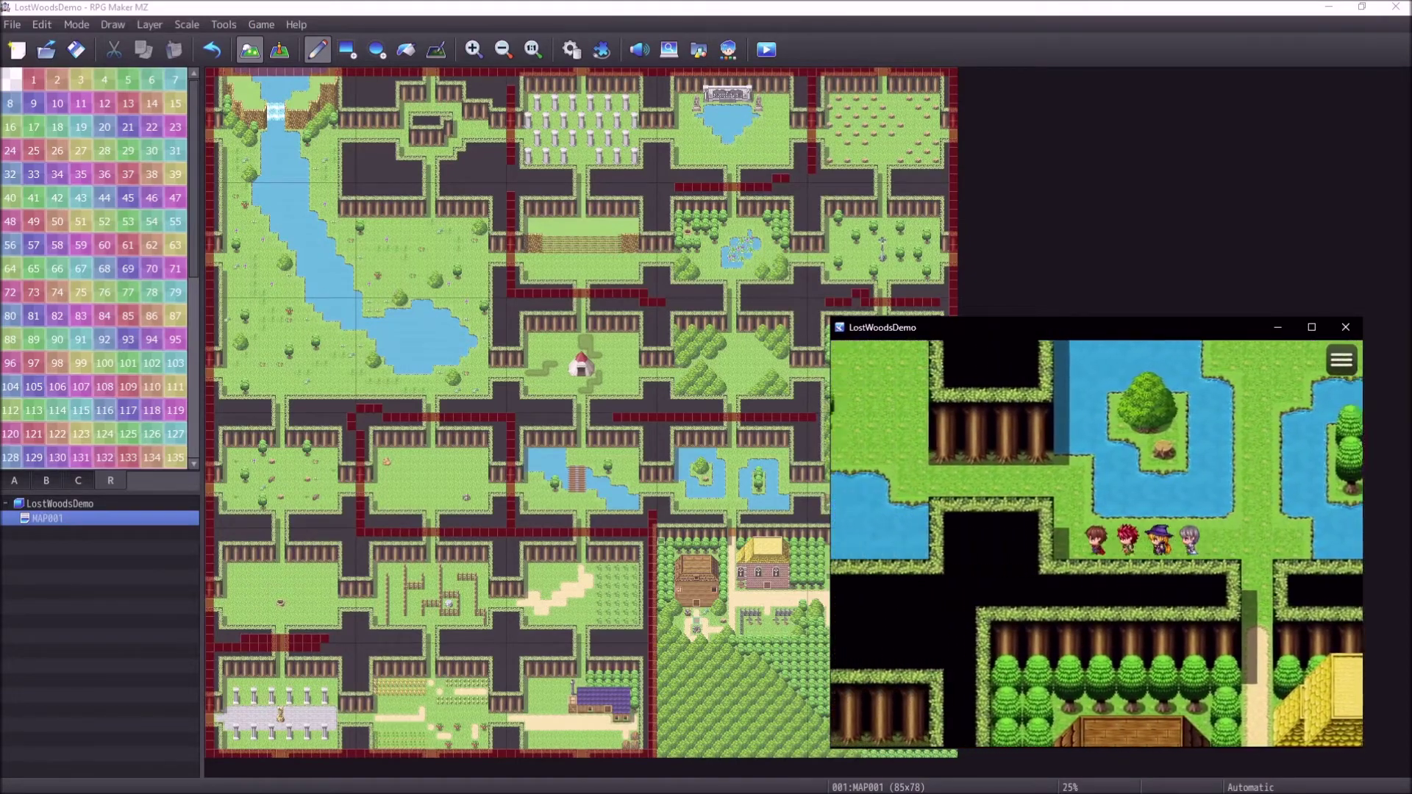
key("Up")
key("Left")
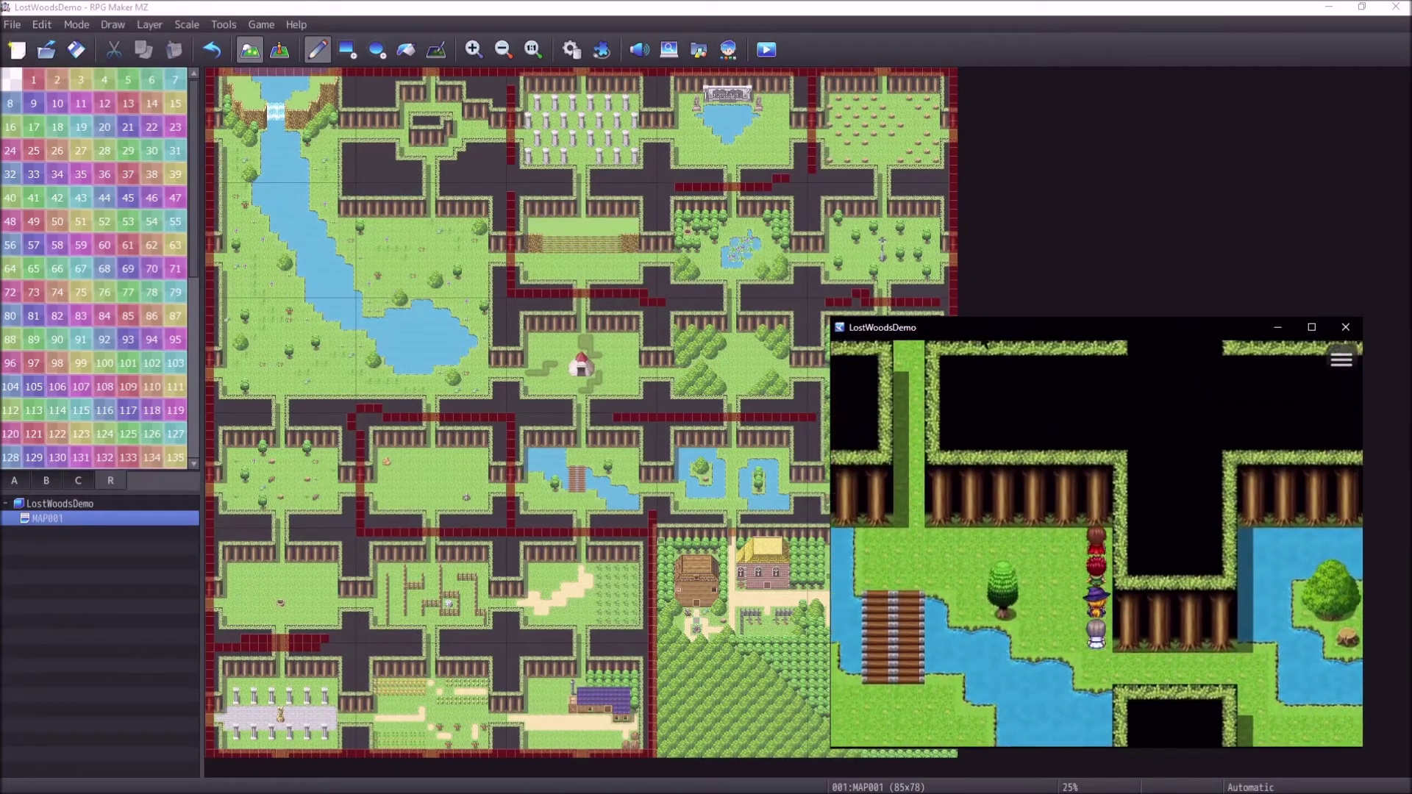
key("Left")
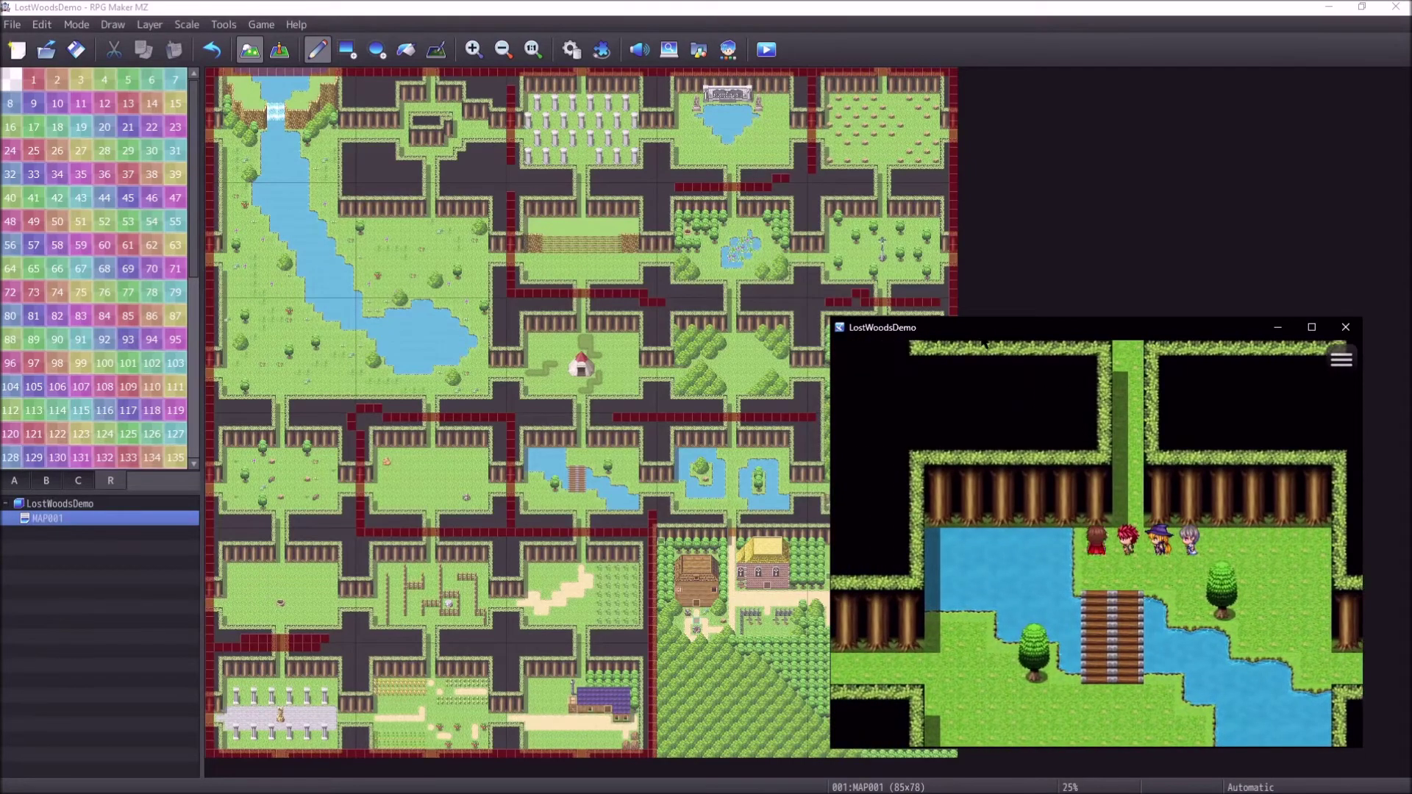
Step: Cross the bridge south, walk the party toward the clearing's west exit, and turn back east
key("Down")
key("Left")
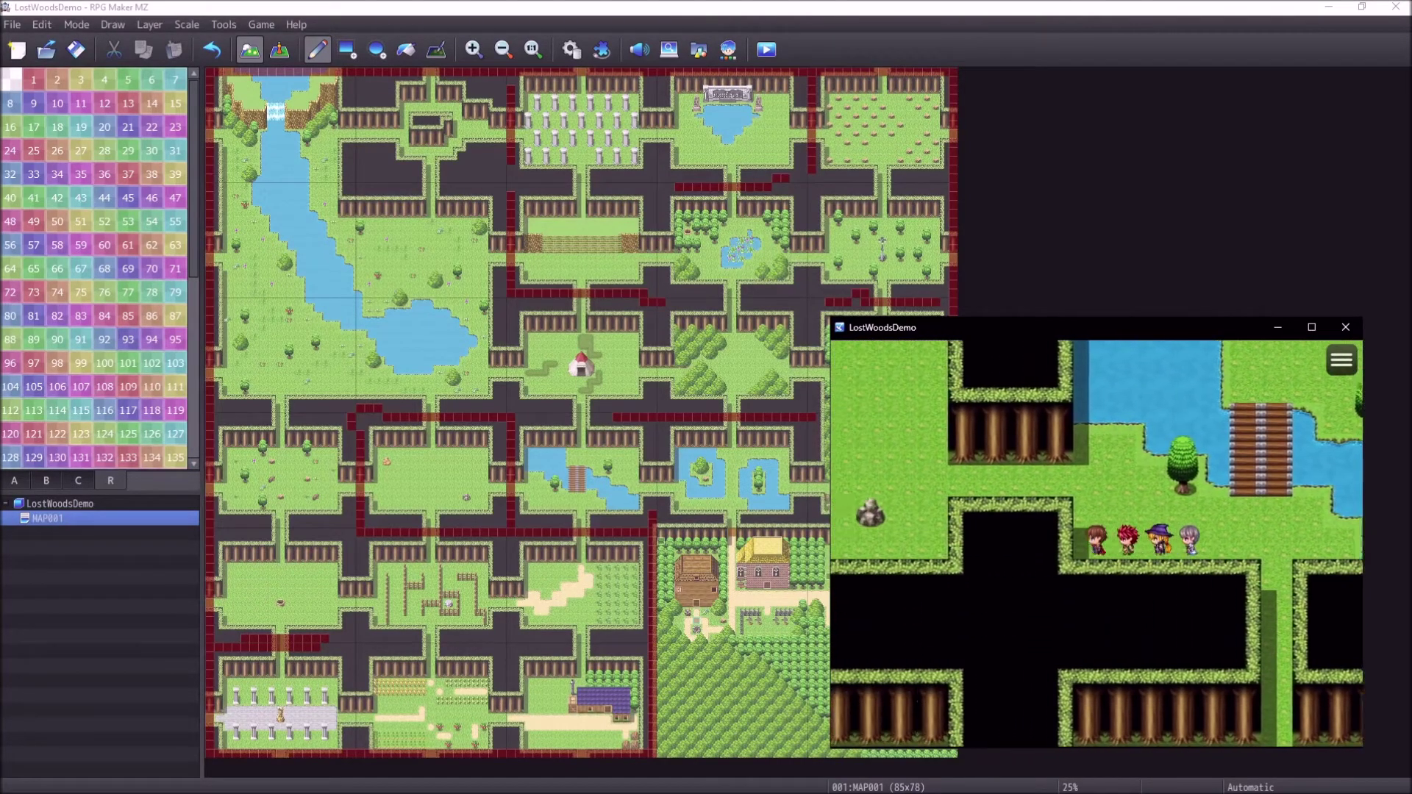
key("Up")
key("Down")
key("Right")
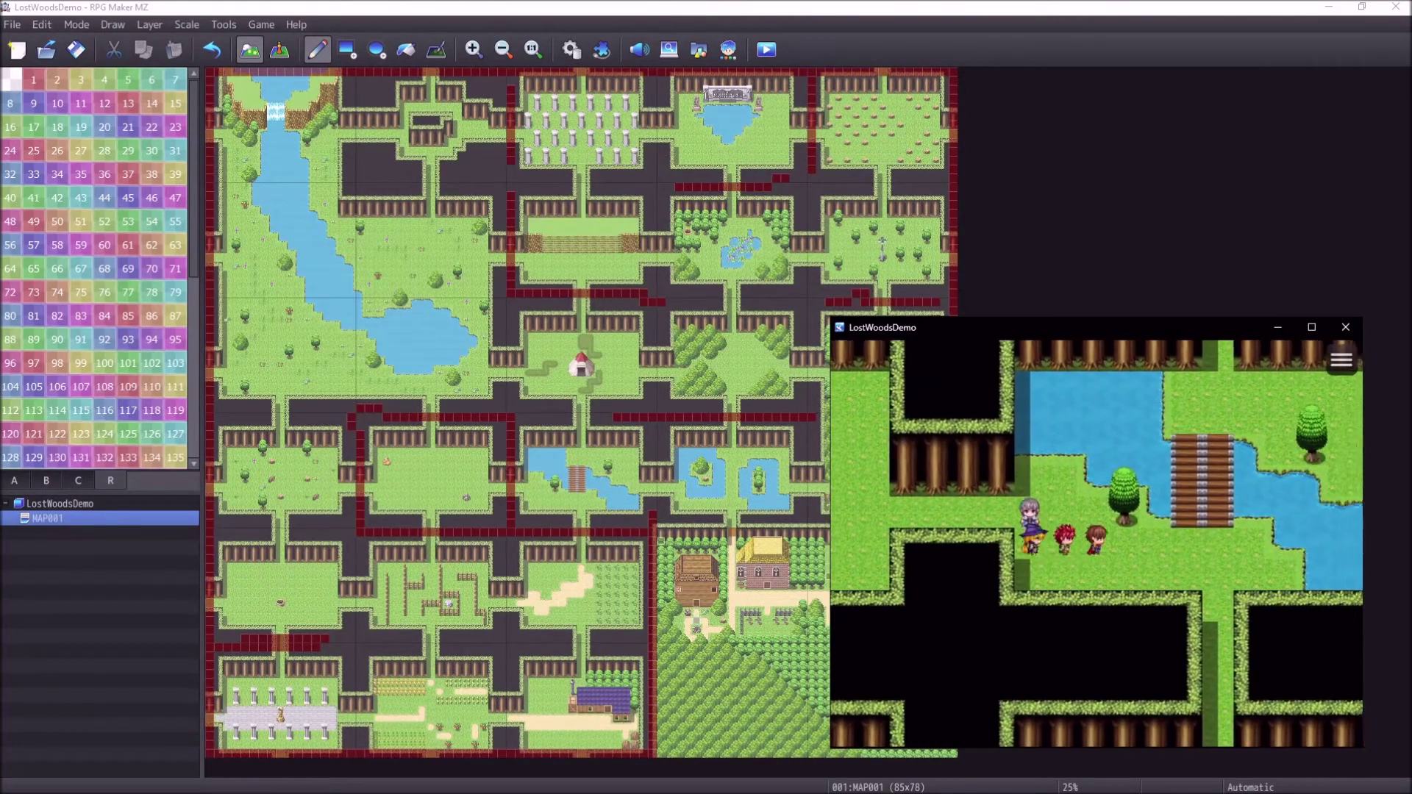
Step: Recross the bridge and walk the party north to the tent clearing and west along the lake's south shore
key("Right")
key("Up")
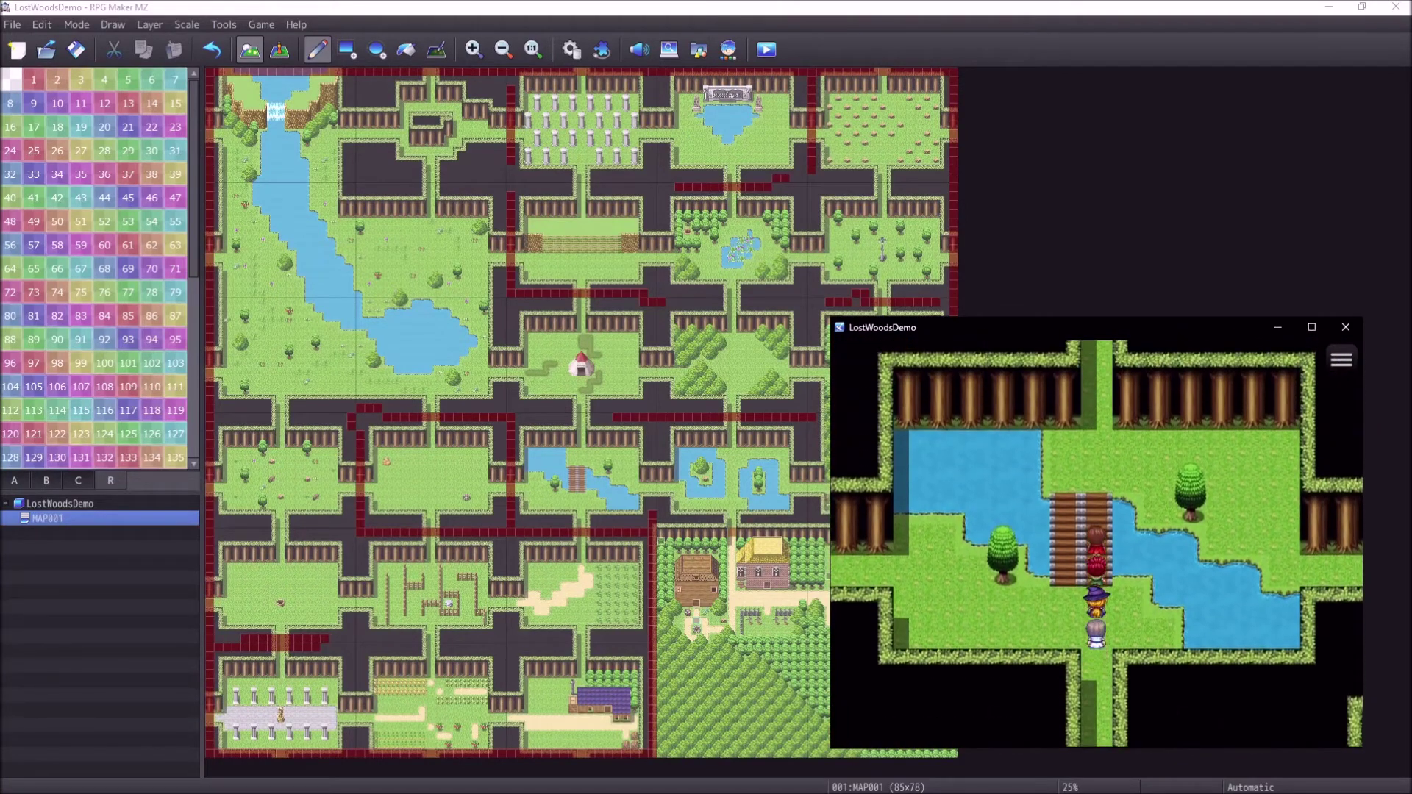
key("Right")
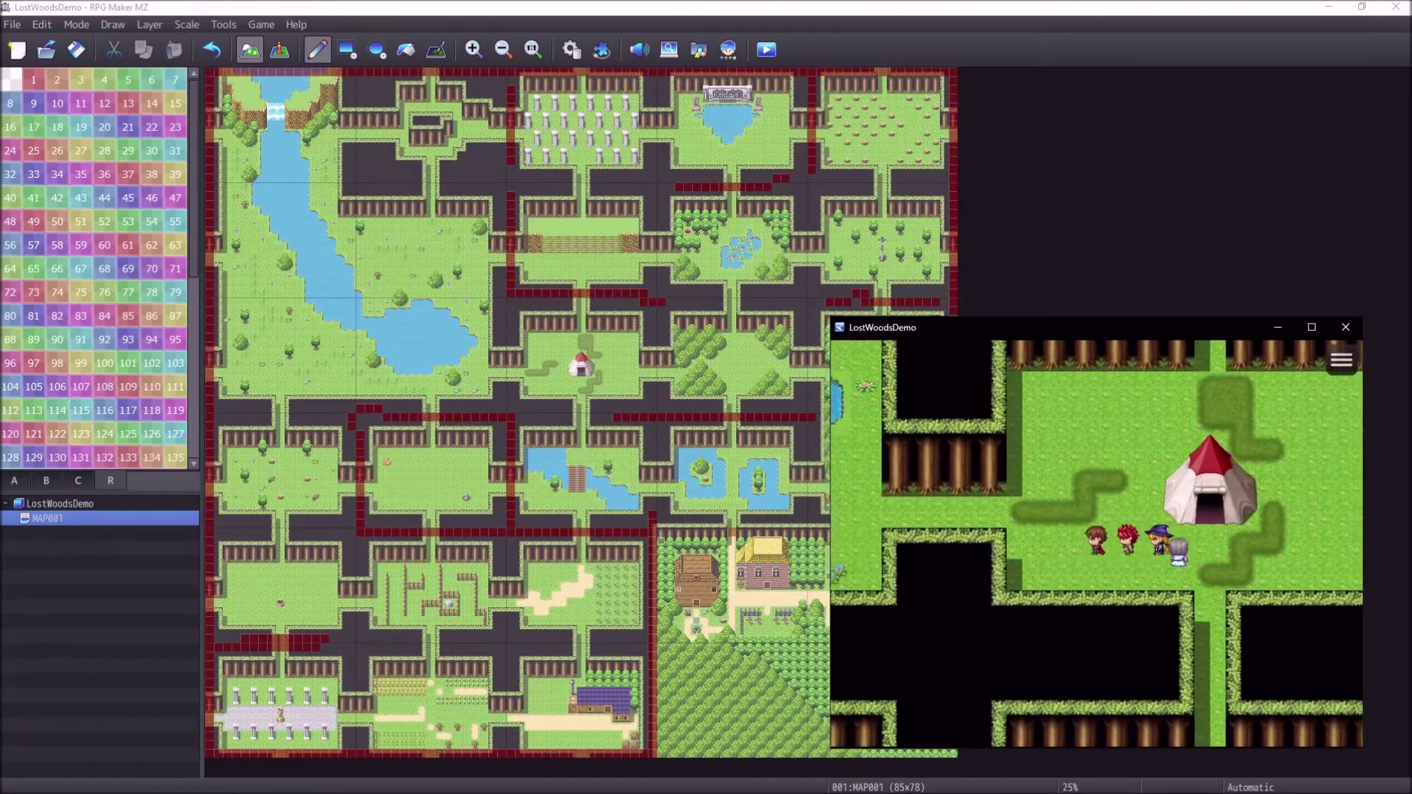
key("Left")
key("Down")
key("Left")
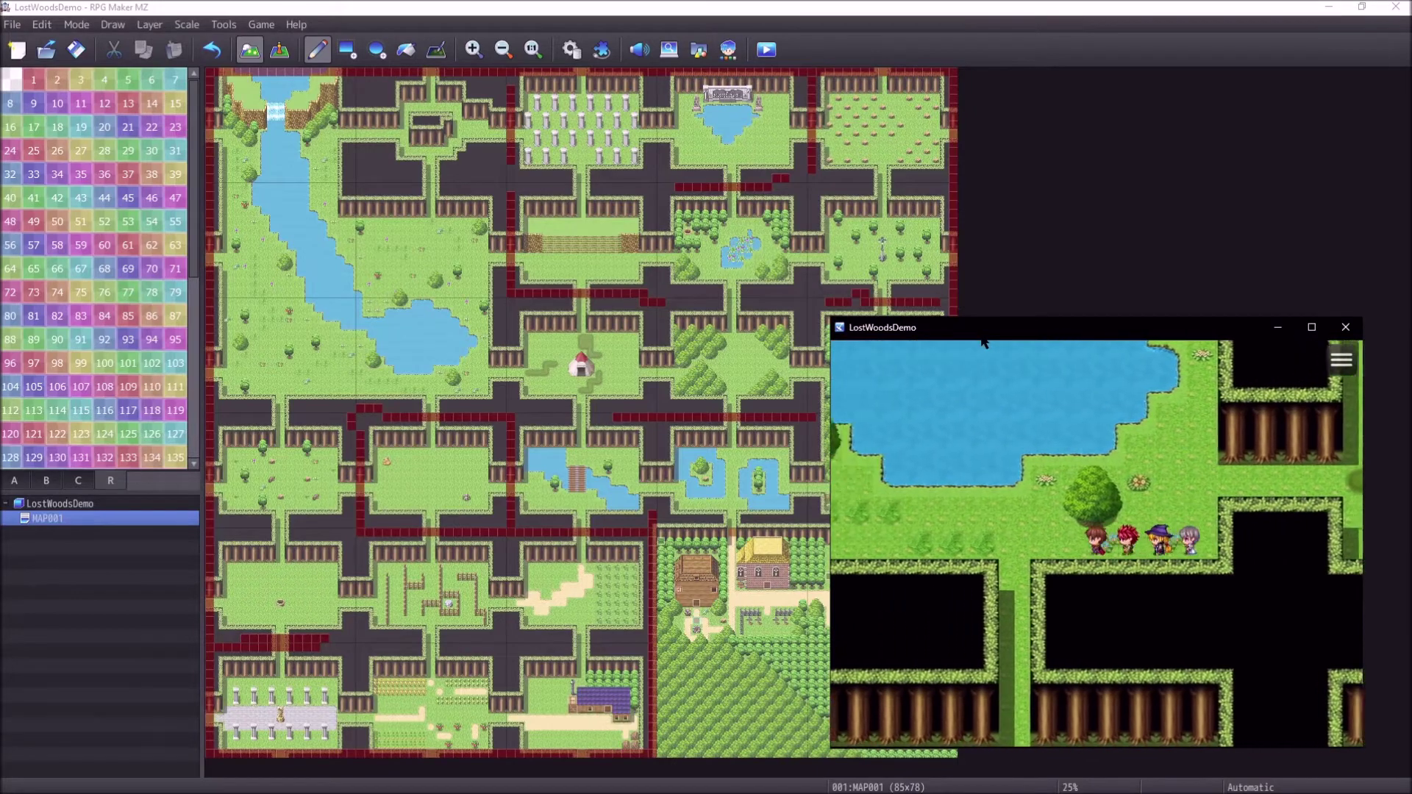
key("Left")
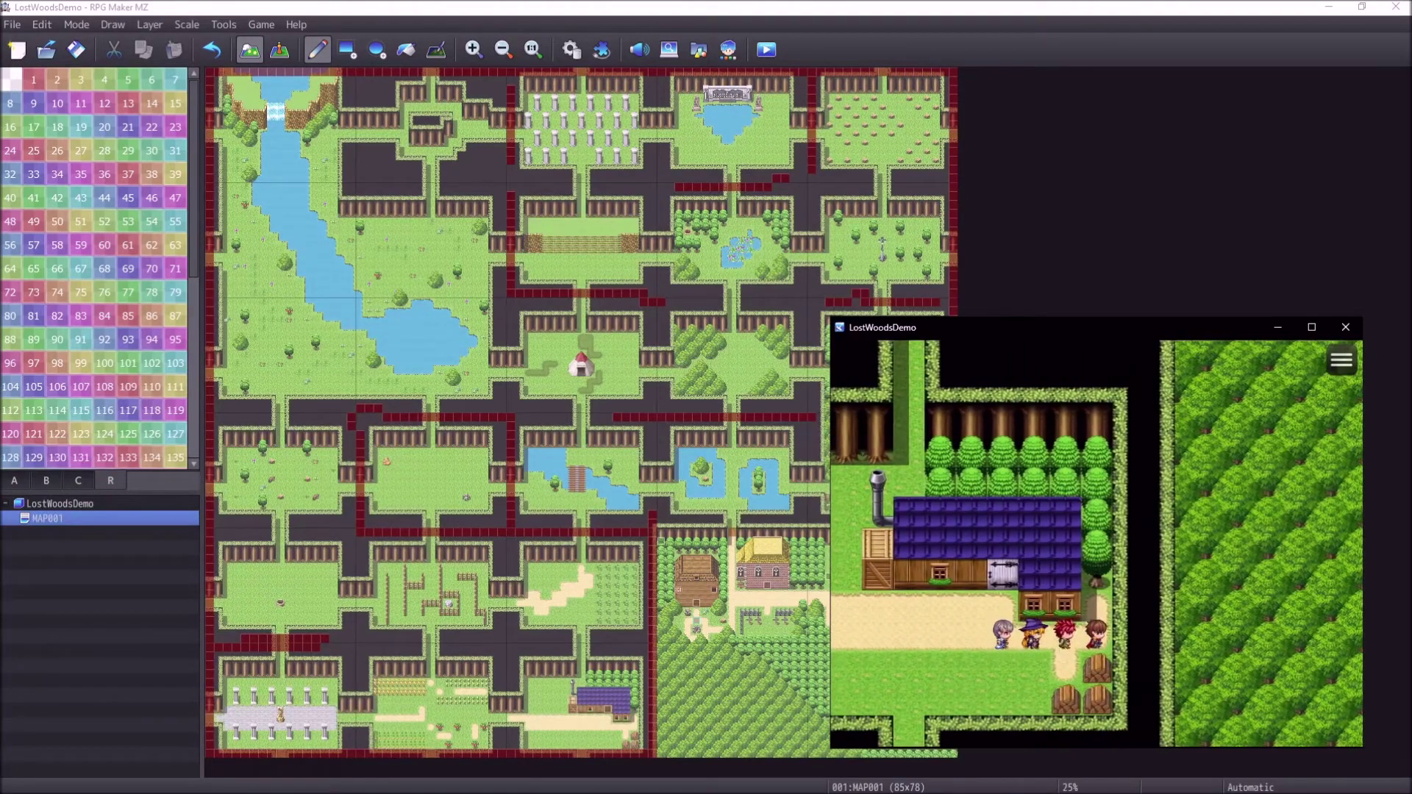
Step: Walk the party west from the blue-roofed house through the crop fields to the statue in the pillar courtyard
key("Left")
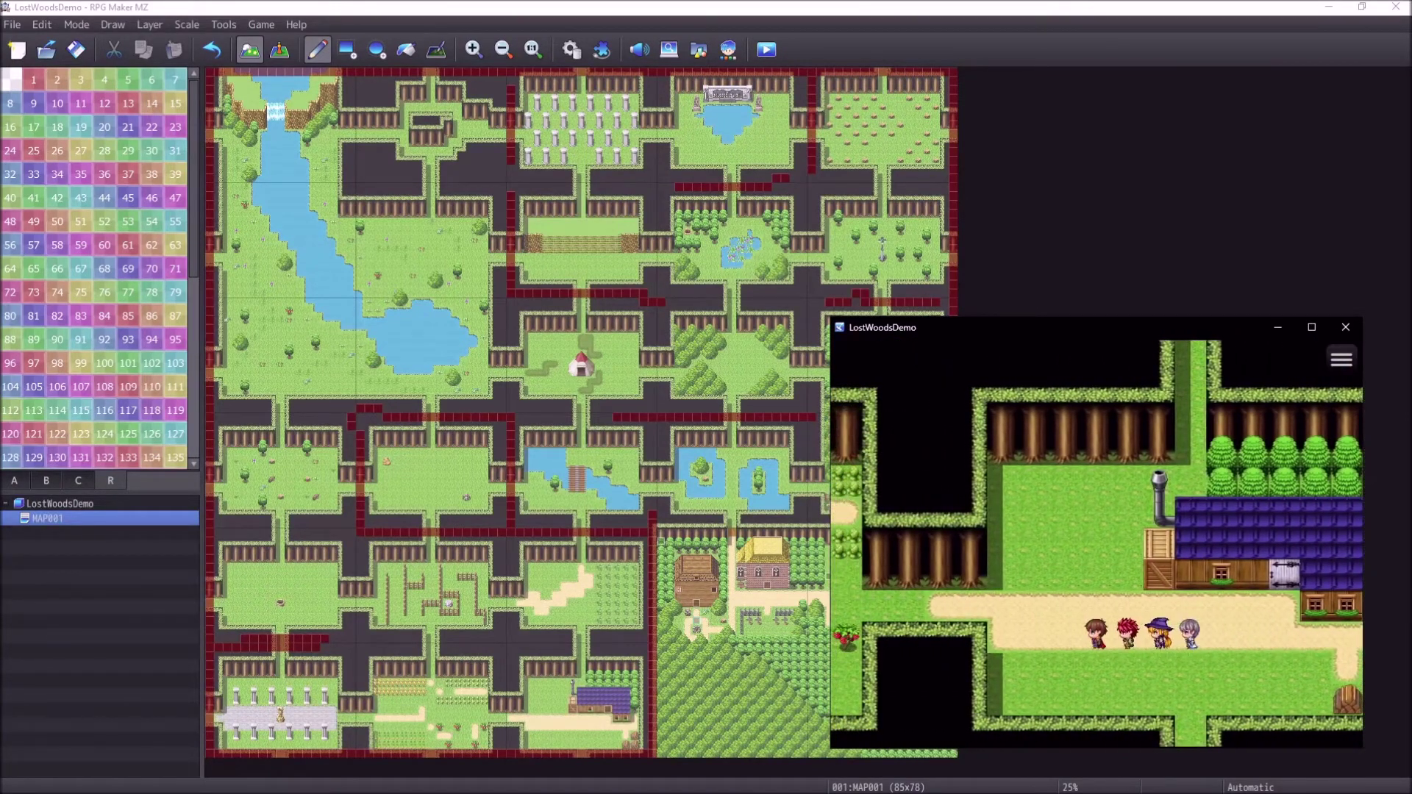
key("Left")
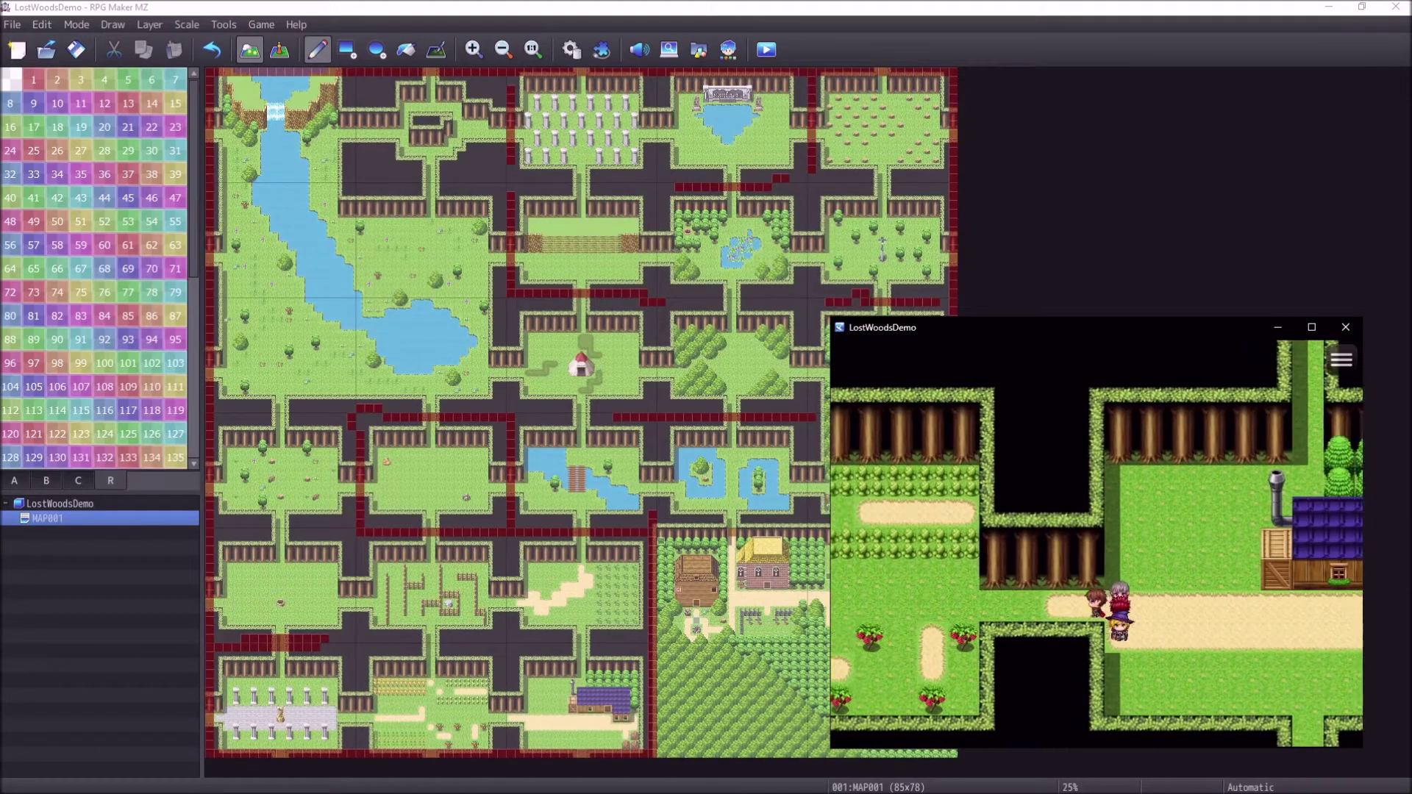
key("Left")
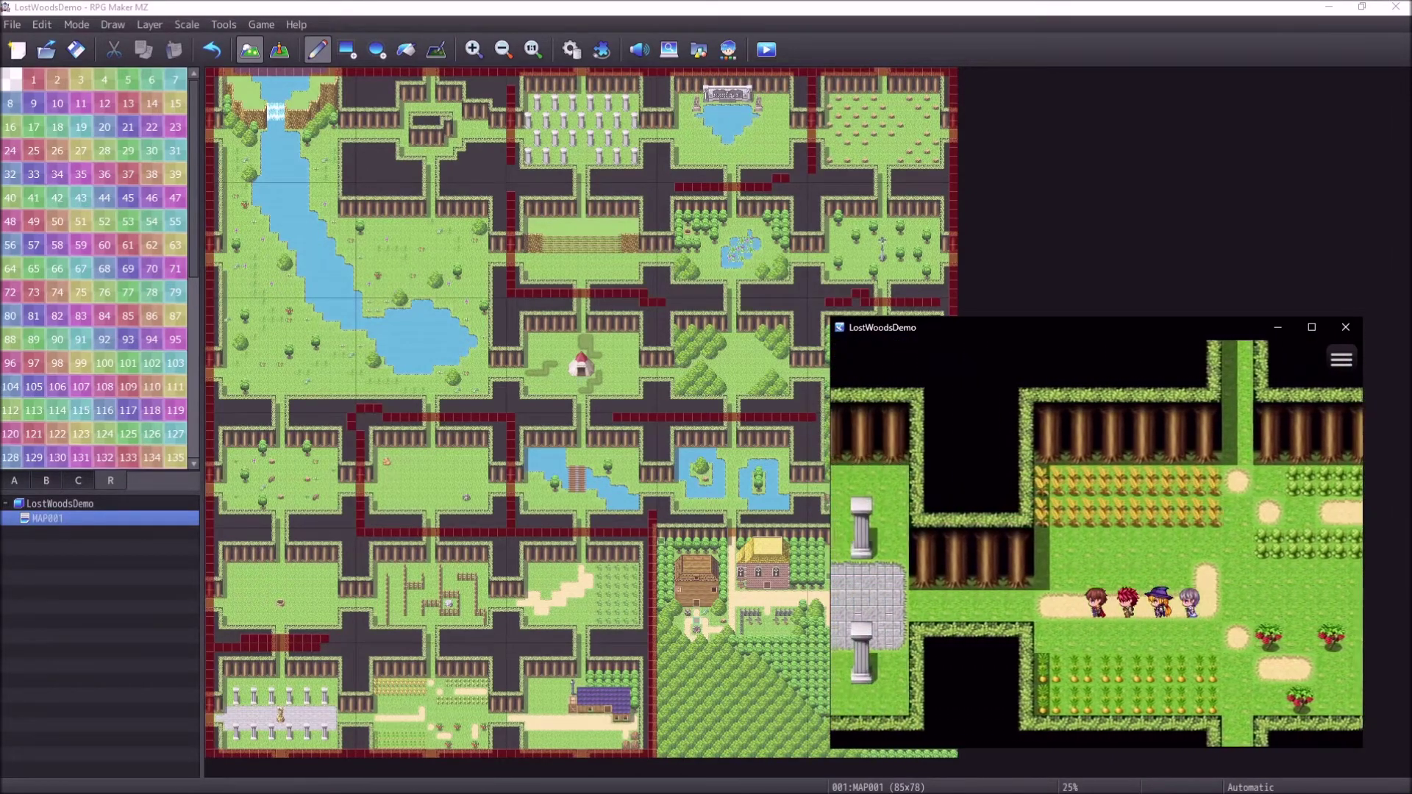
key("Left")
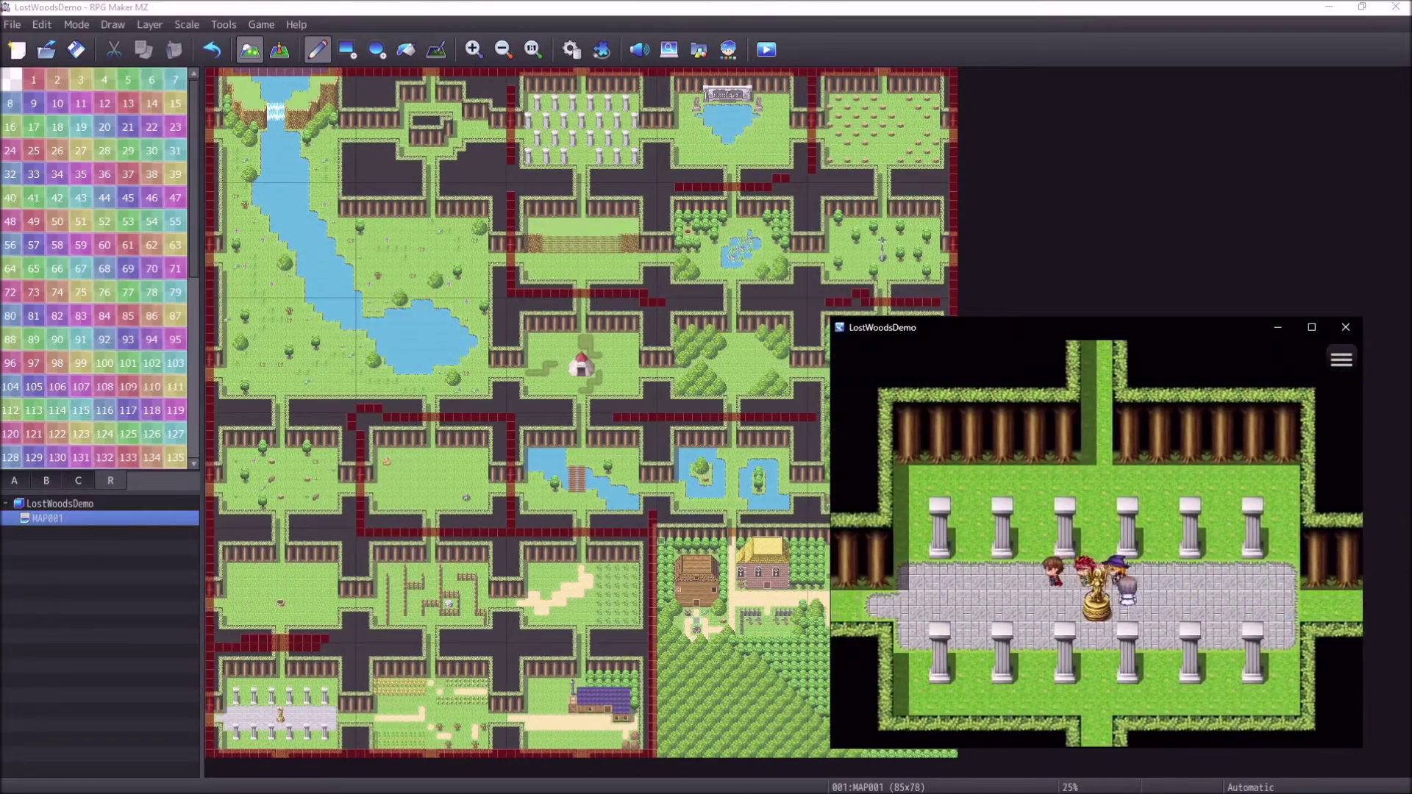
Step: Walk the party west out of the pillar courtyard to test its exit, and close the playtest
key("Left")
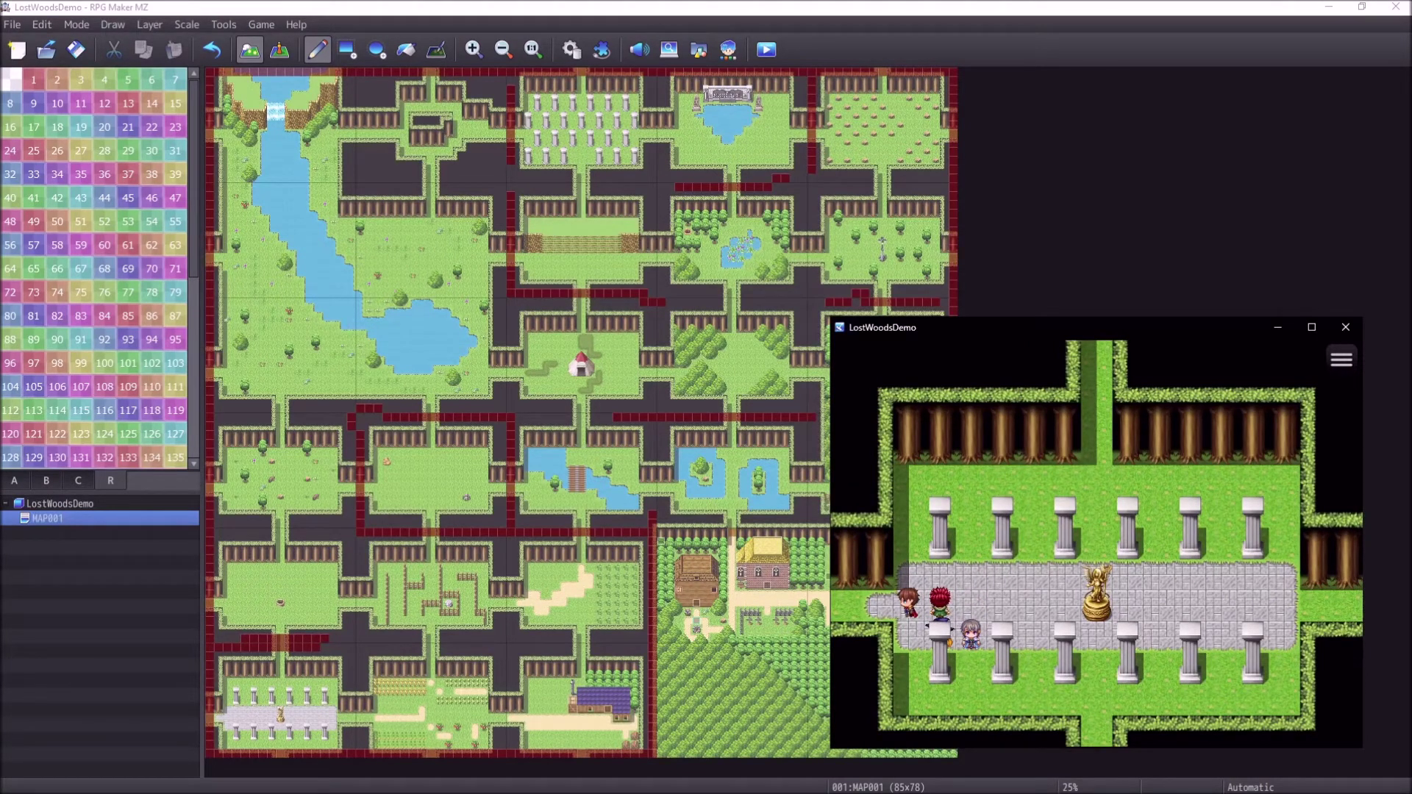
key("Left")
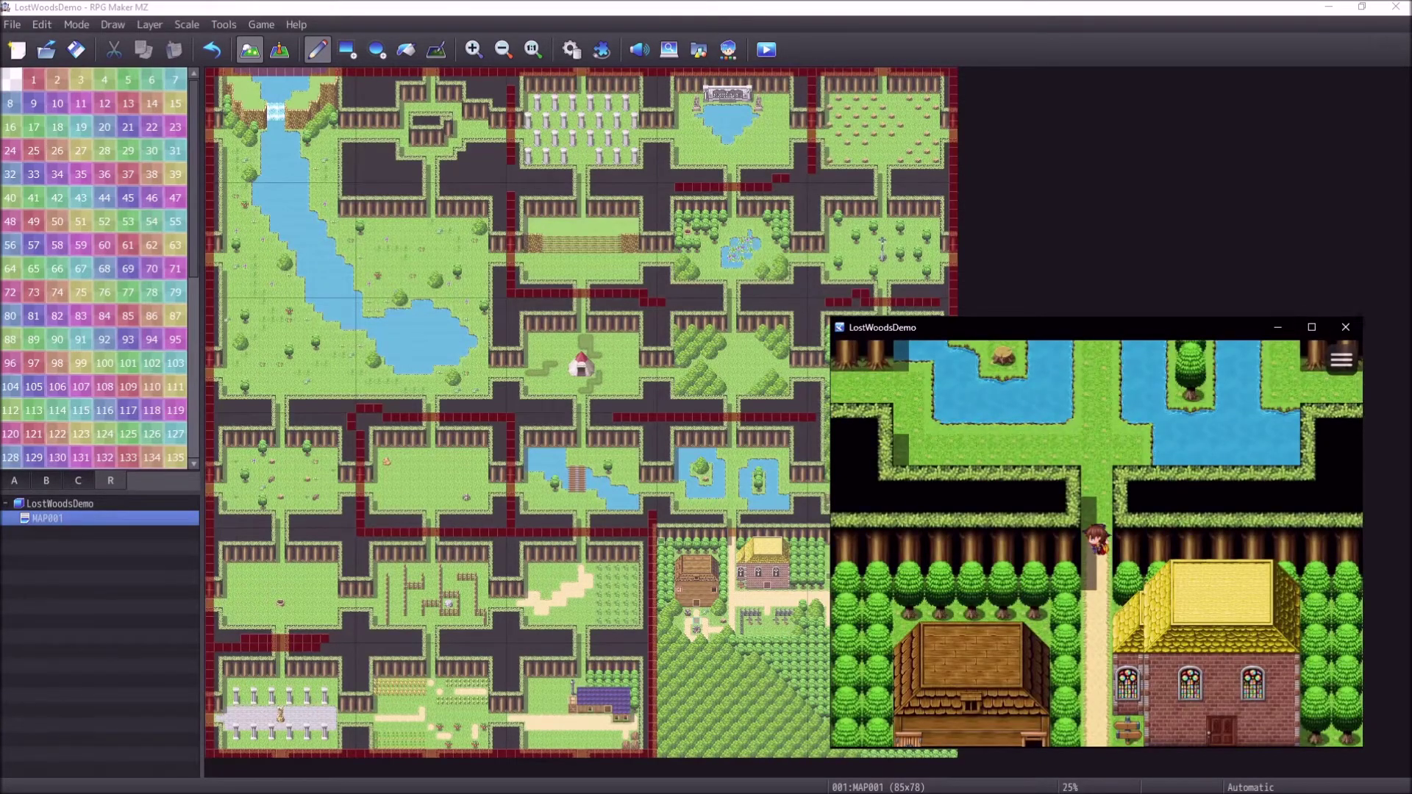
left_click(1346, 327)
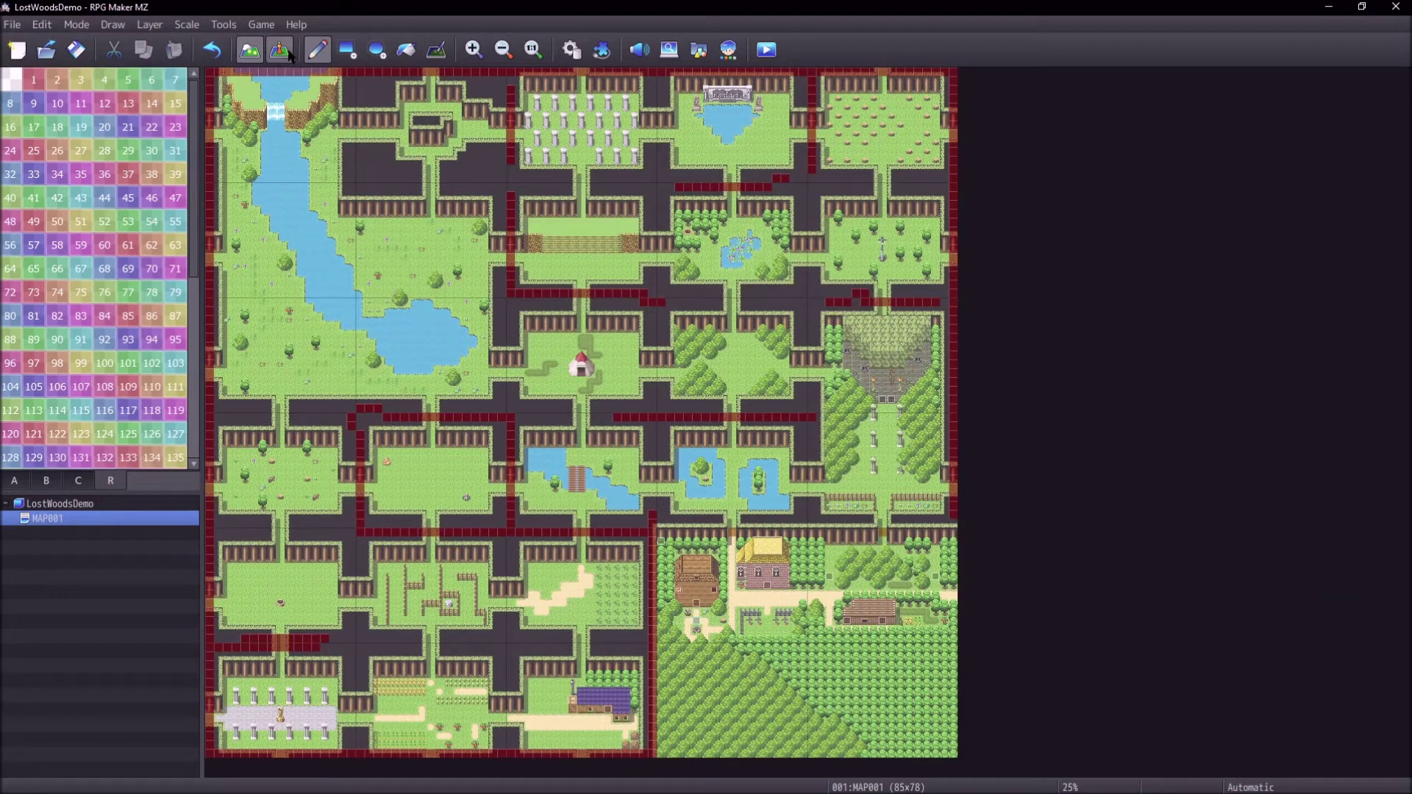
Step: Examine the Get Location Info command in the EV010 event near the village's north-west corner, leaving its settings as they are
key("F6")
double_click(661, 544)
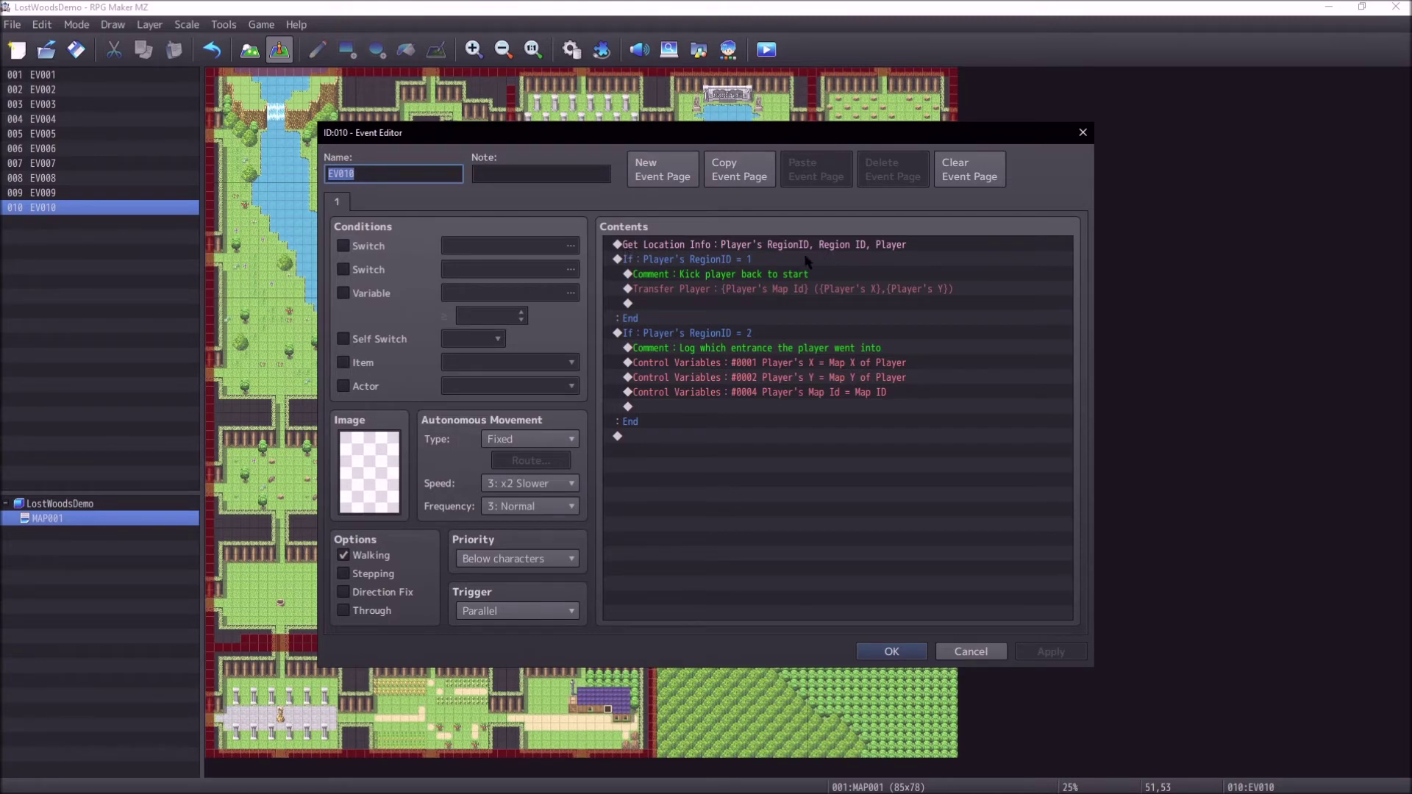
double_click(685, 249)
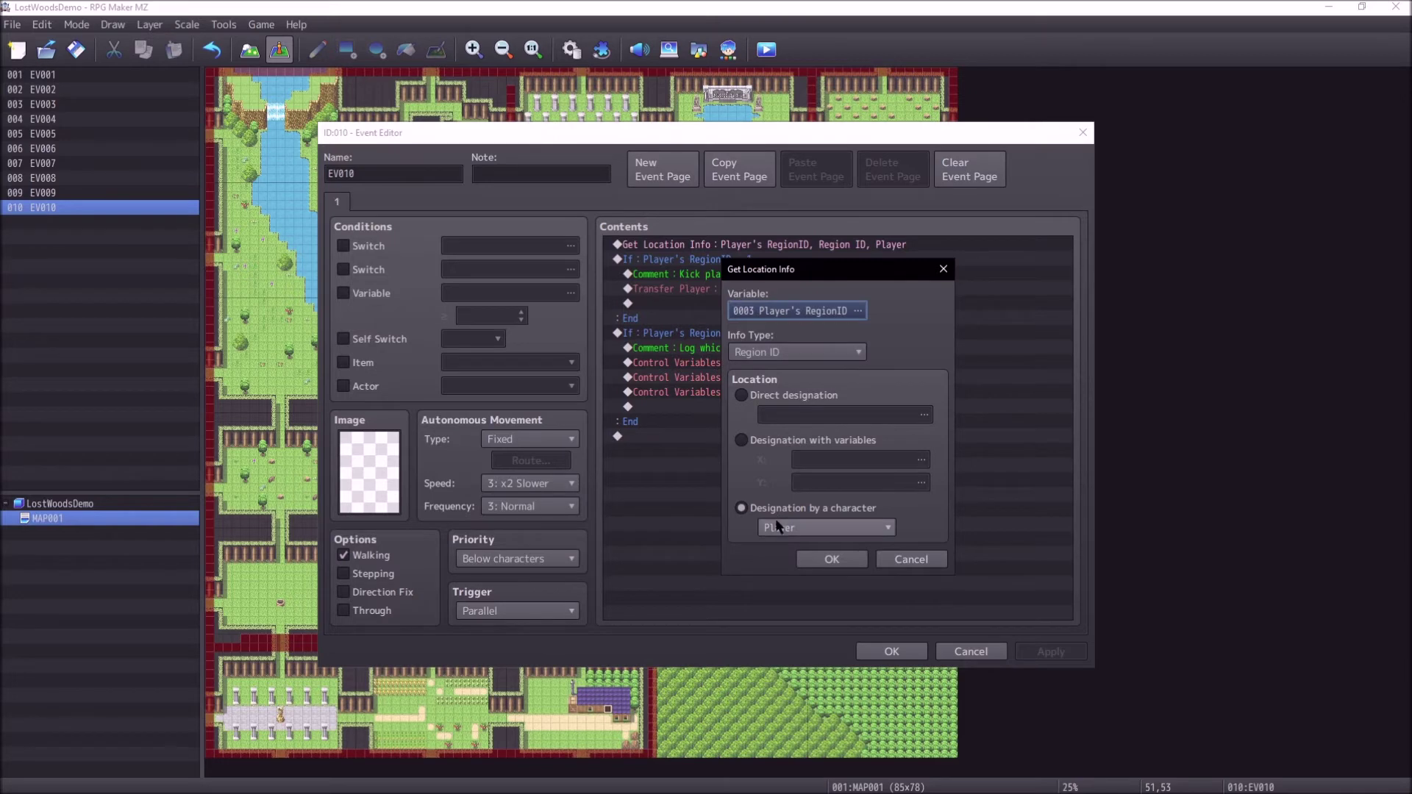
left_click(934, 565)
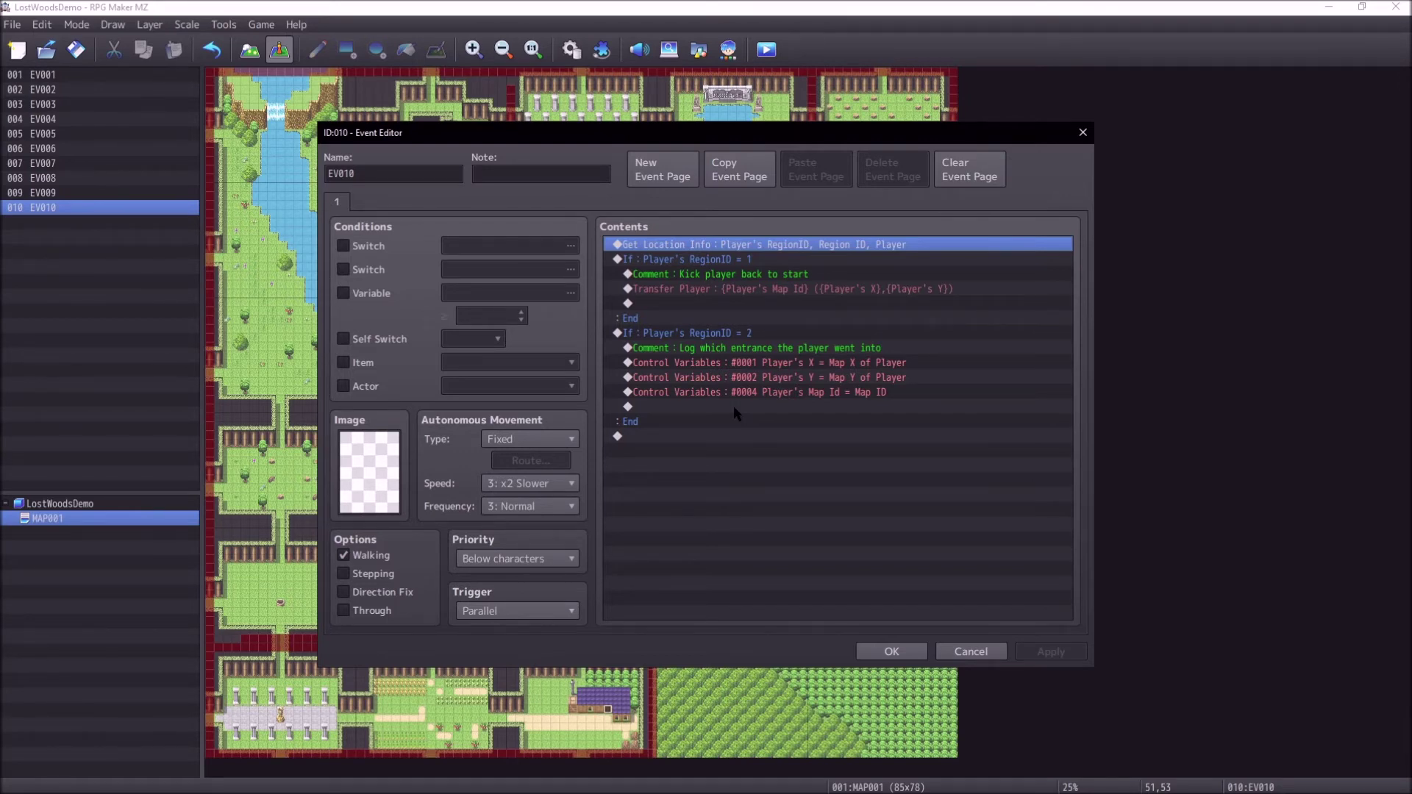
Step: Change the Player's Y command in the region 2 branch to subtract the constant 3
left_click(785, 377)
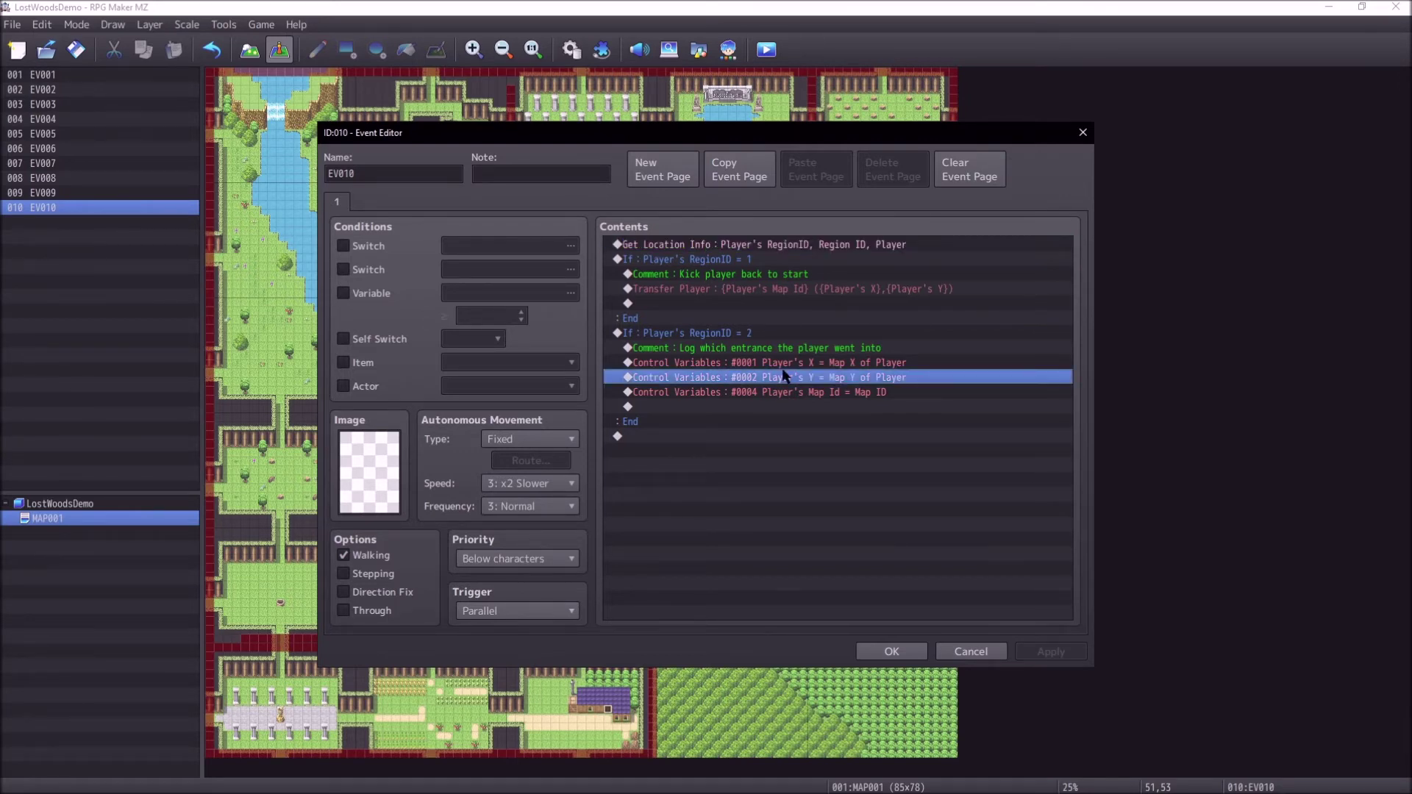
double_click(785, 376)
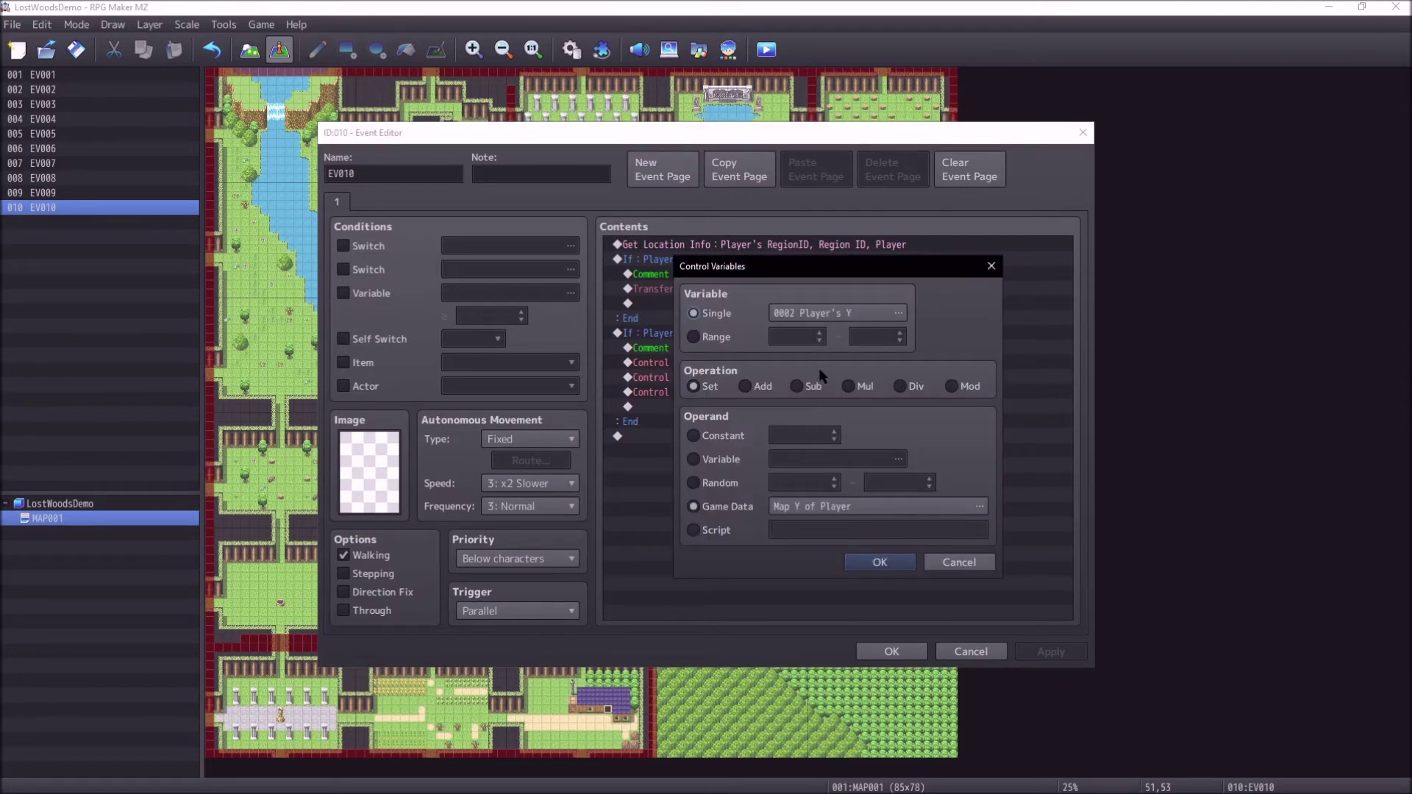
left_click(796, 386)
left_click(694, 435)
type("3")
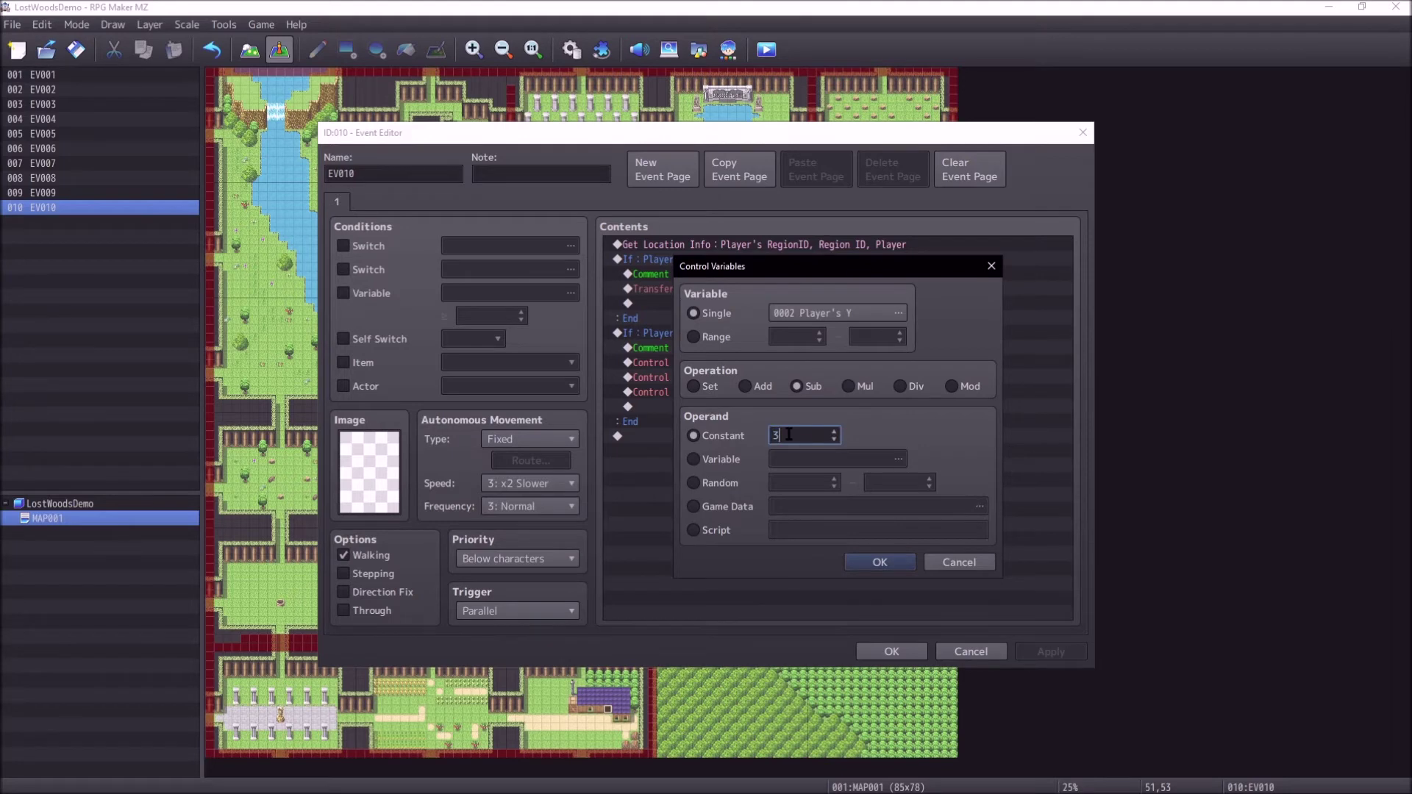
left_click(866, 564)
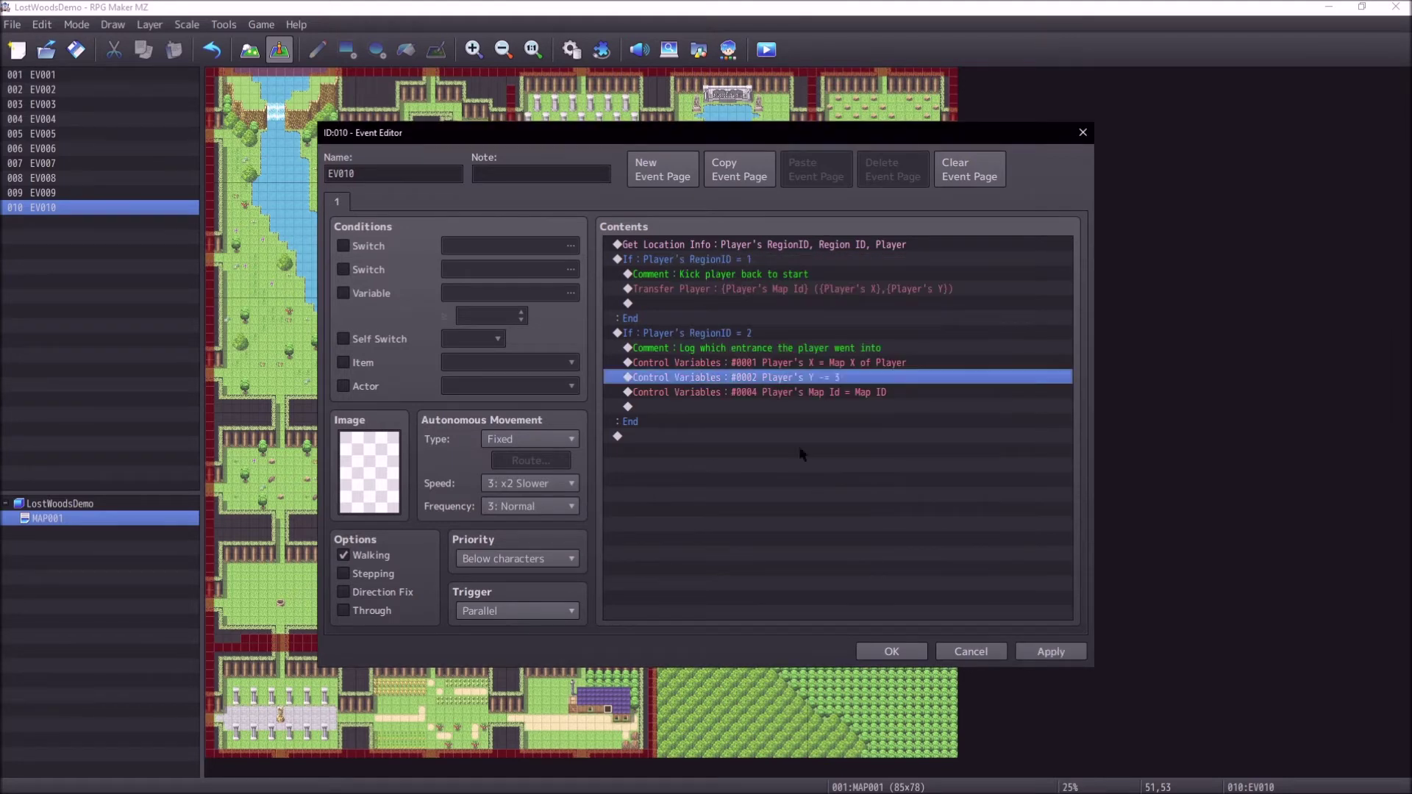
Step: Duplicate the Player's Y subtraction command, placing the copy just above the Player's Map Id command
double_click(809, 375)
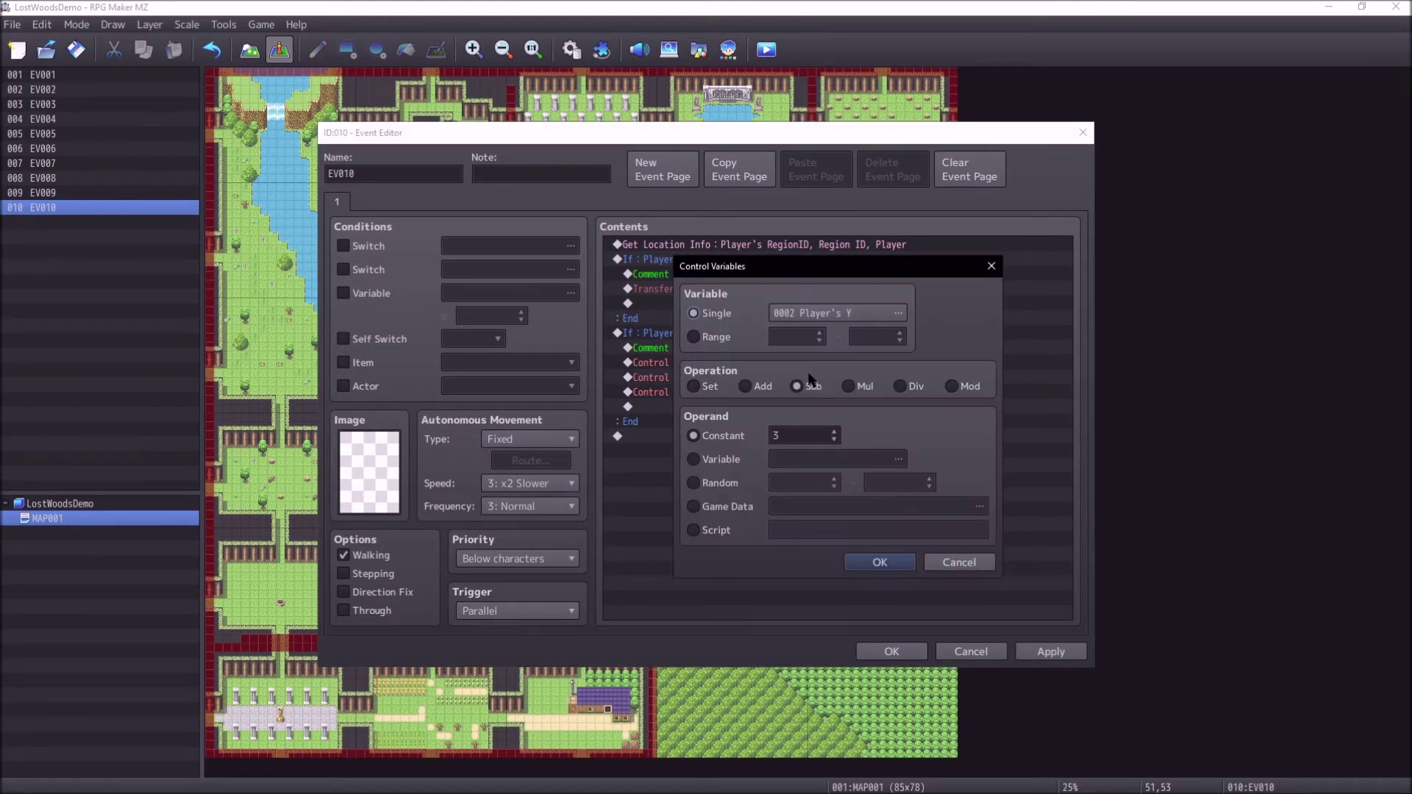
left_click(886, 565)
left_click(778, 366)
left_click(779, 375)
left_click(771, 390)
key("ctrl+v")
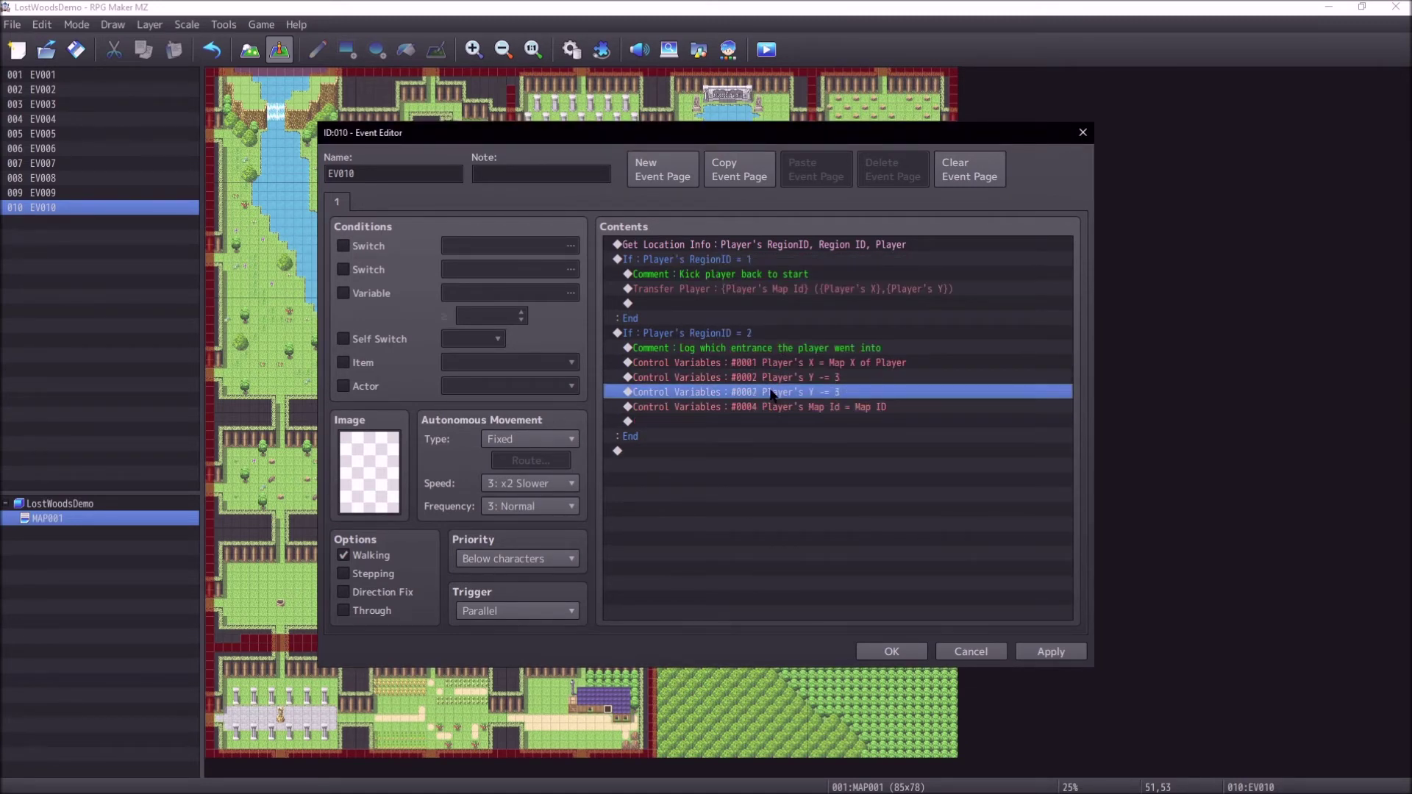
Step: Set the operand of the first Player's Y command to the game data Map Y of Player, and apply the event changes
double_click(778, 378)
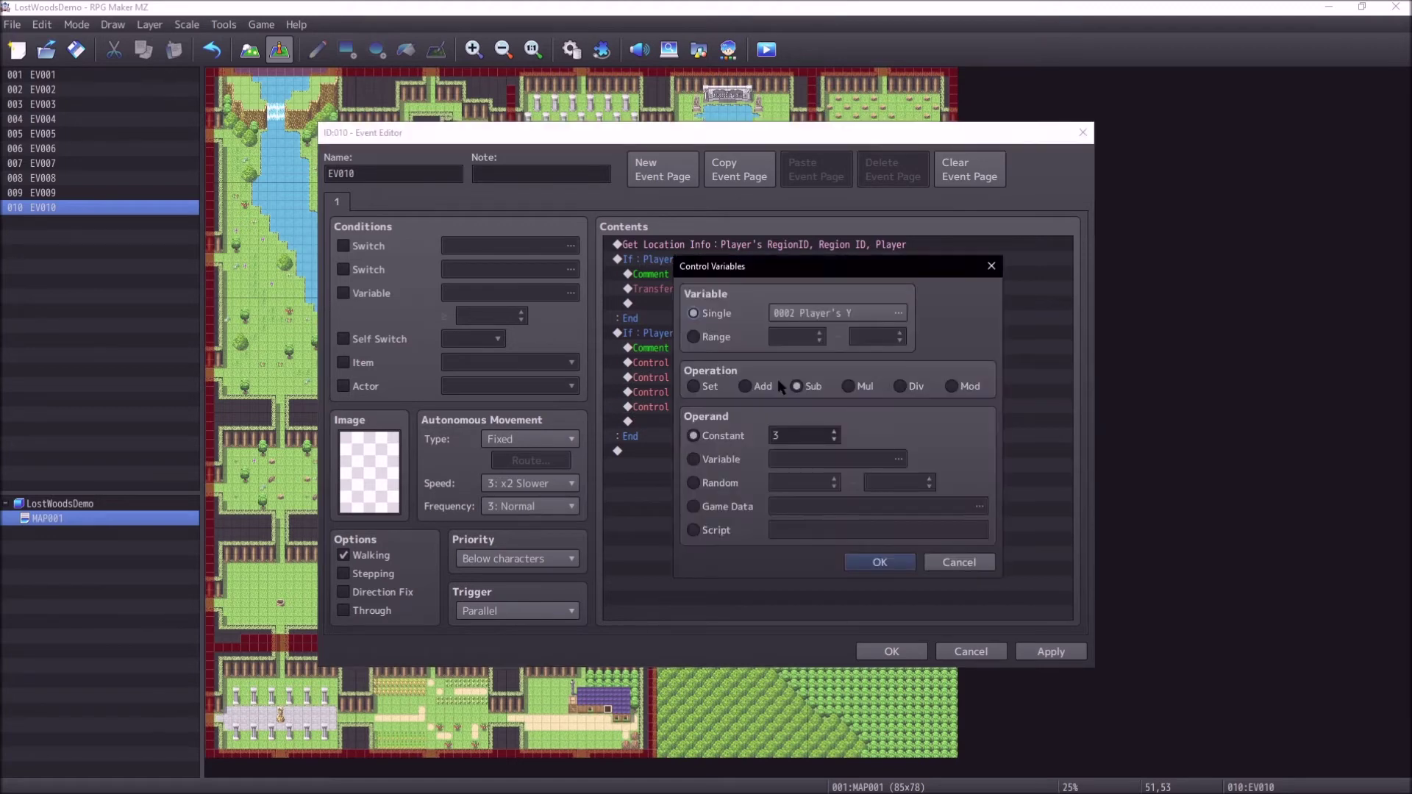
left_click(840, 316)
double_click(905, 274)
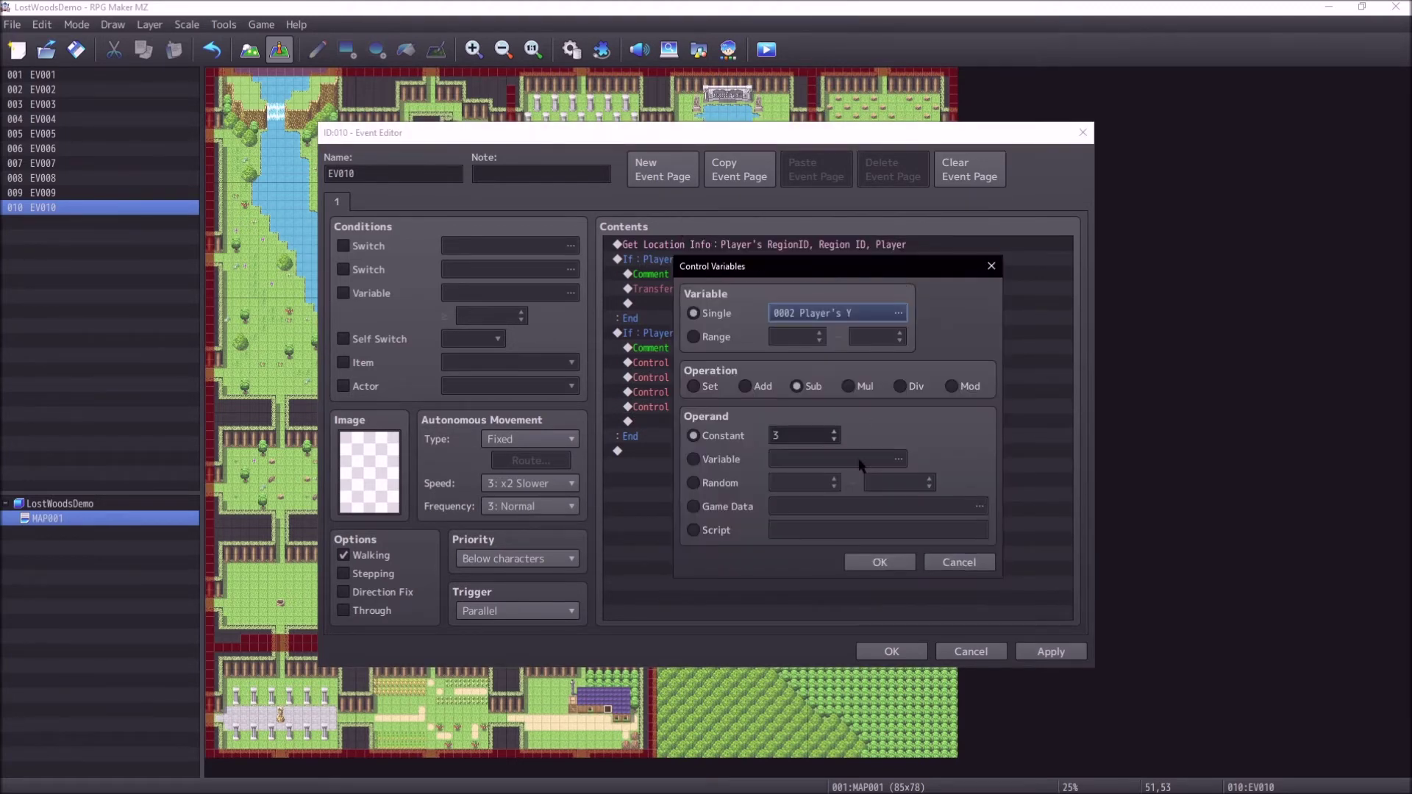
left_click(721, 507)
left_click(811, 508)
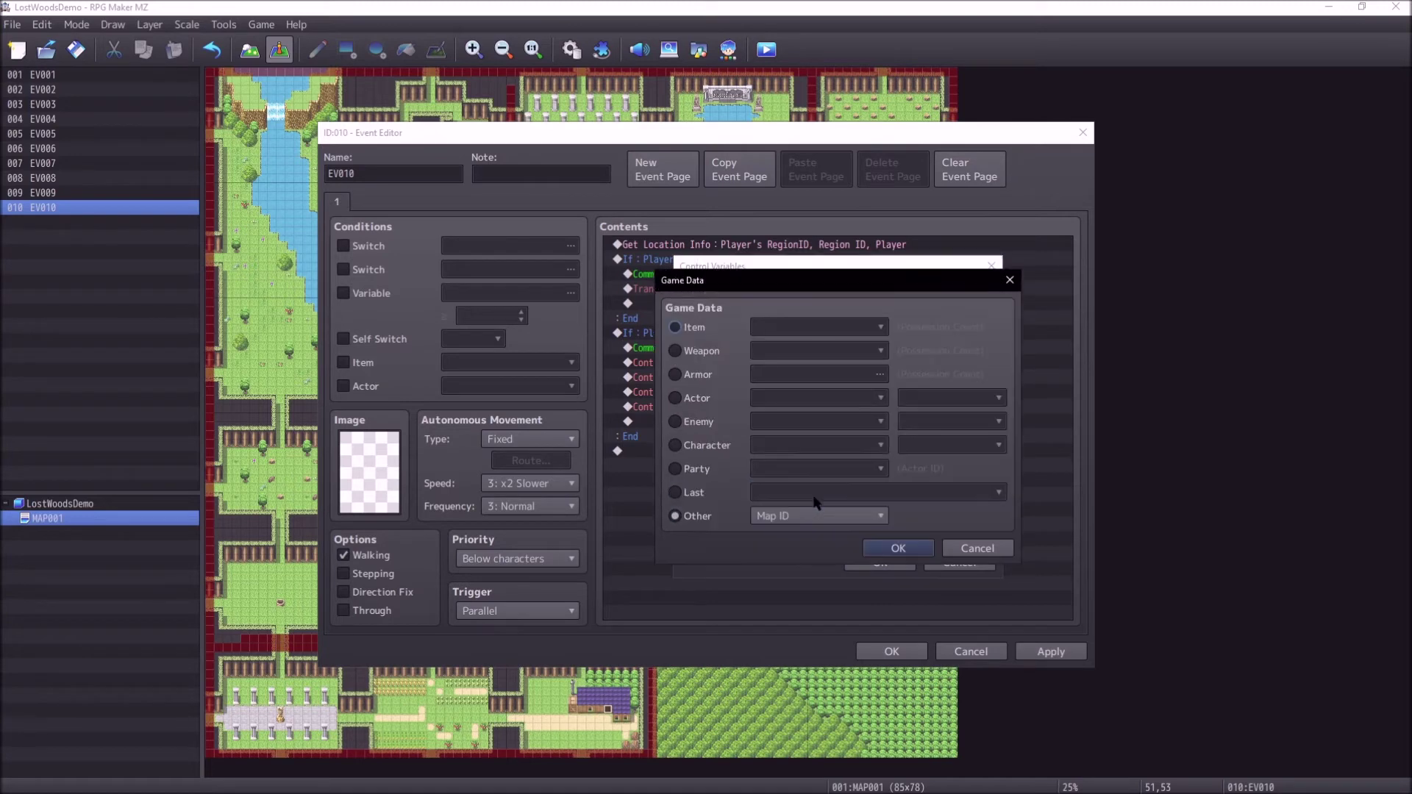
left_click(703, 446)
left_click(912, 451)
left_click(912, 471)
left_click(902, 548)
left_click(894, 561)
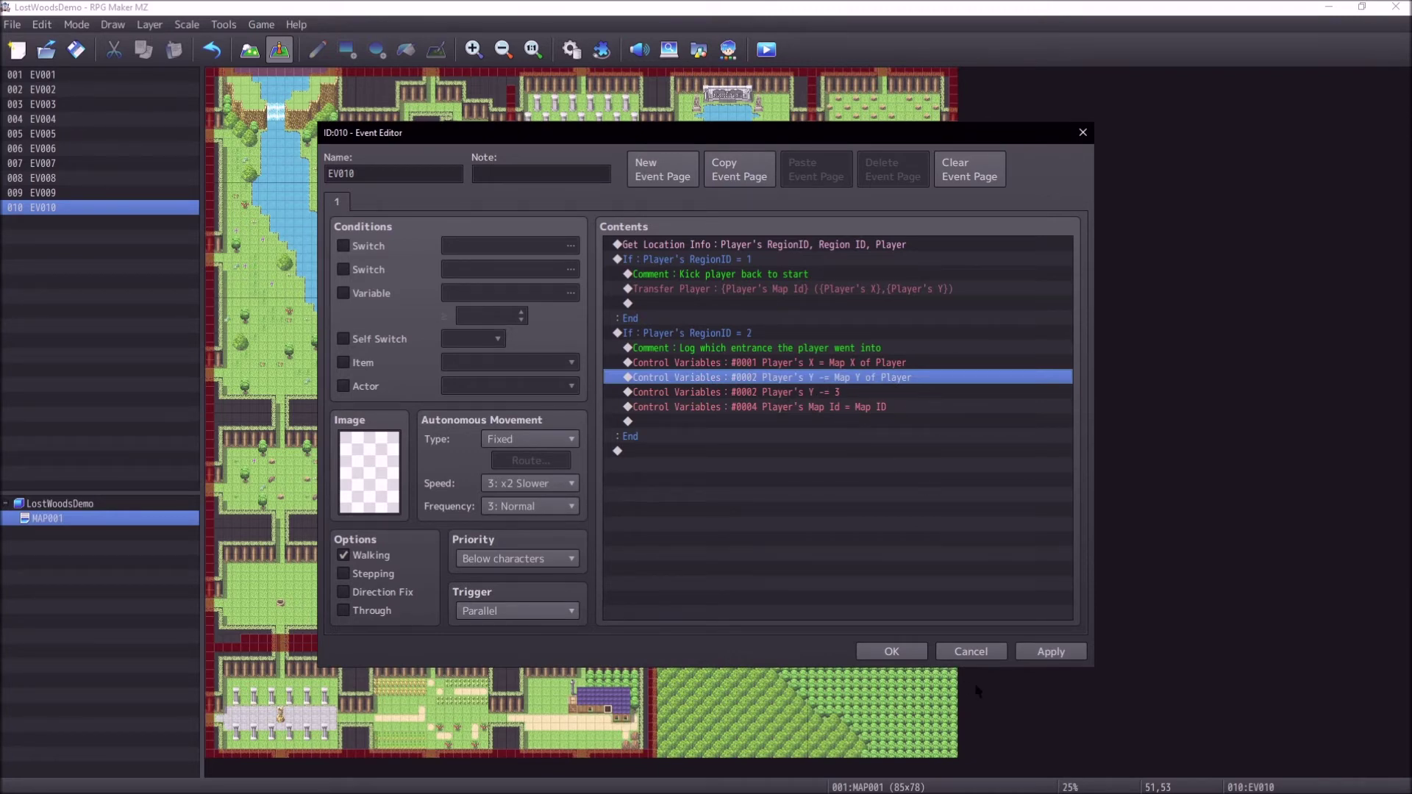
left_click(1035, 653)
left_click(907, 651)
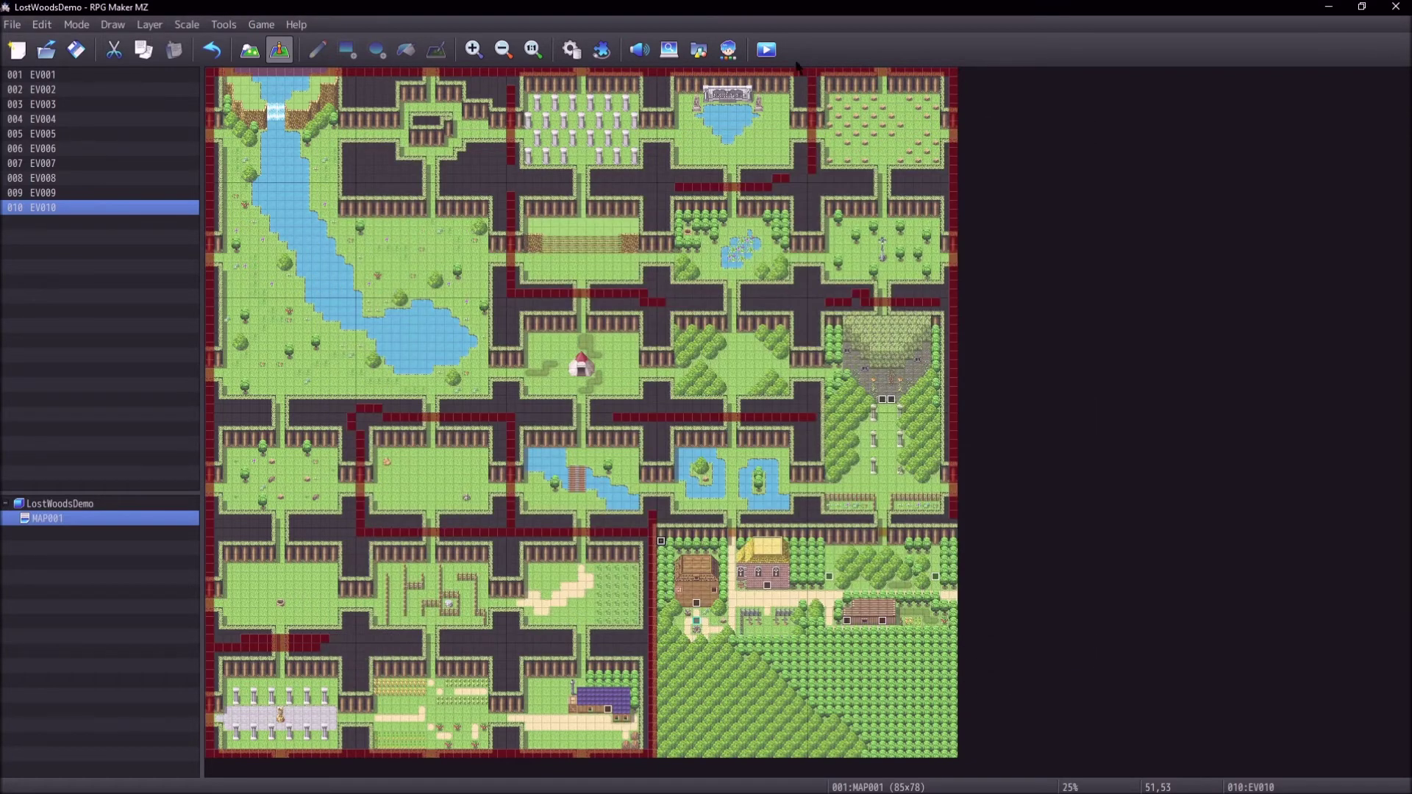
Step: Launch a playtest with the changes saved and start a new game
left_click(769, 52)
left_click(676, 426)
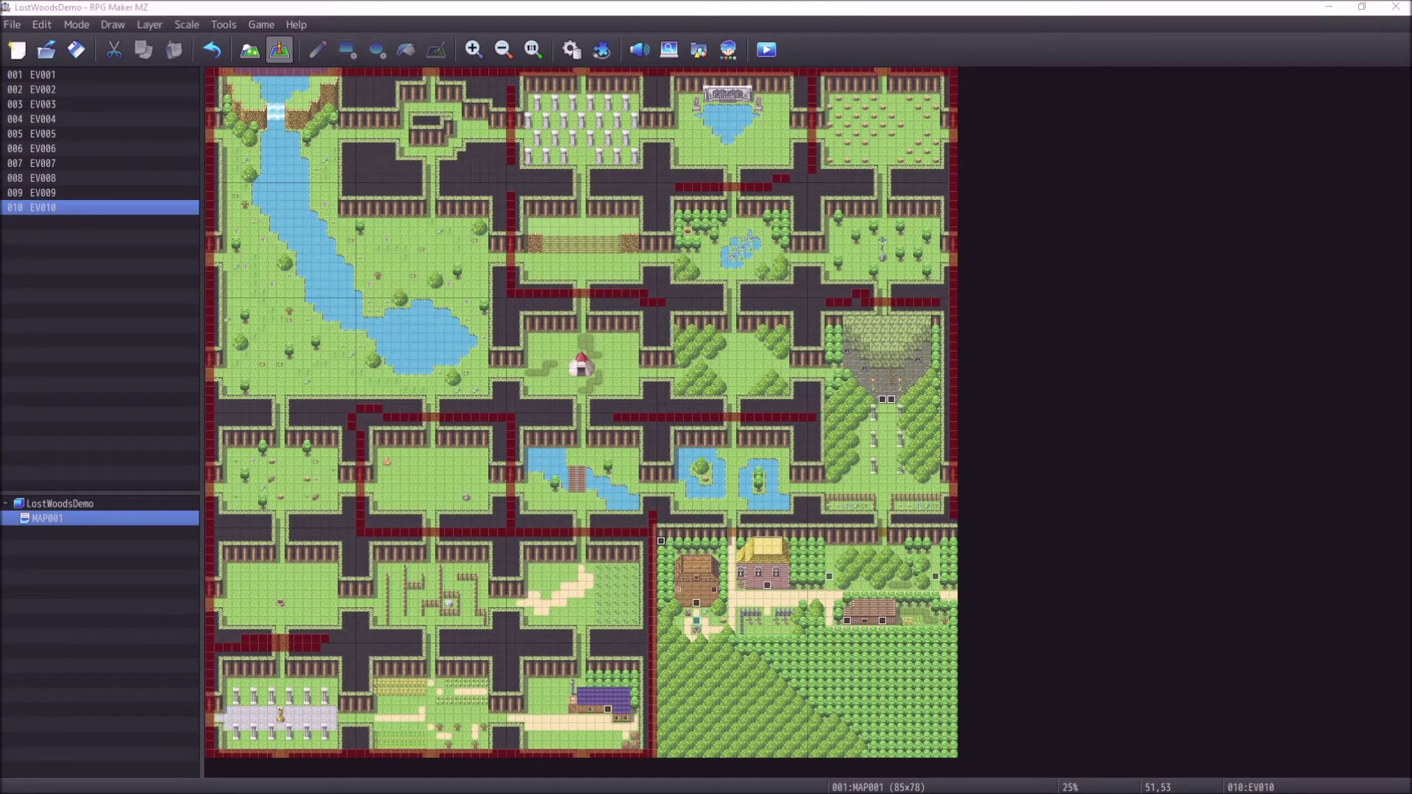
key("Up")
key("Return")
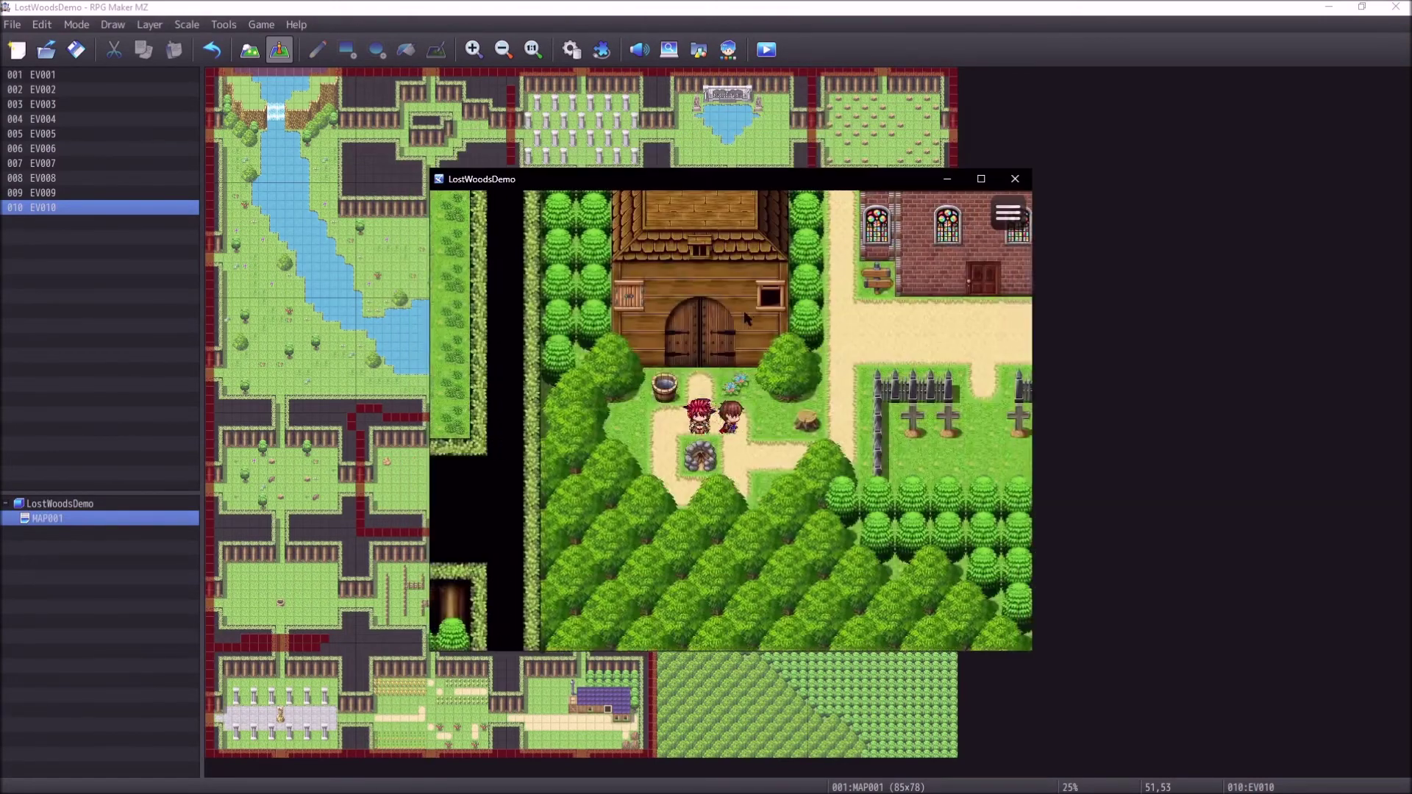
Step: Walk the party north from the well between the two houses toward the two-pond clearing, and close the playtest
key("Up")
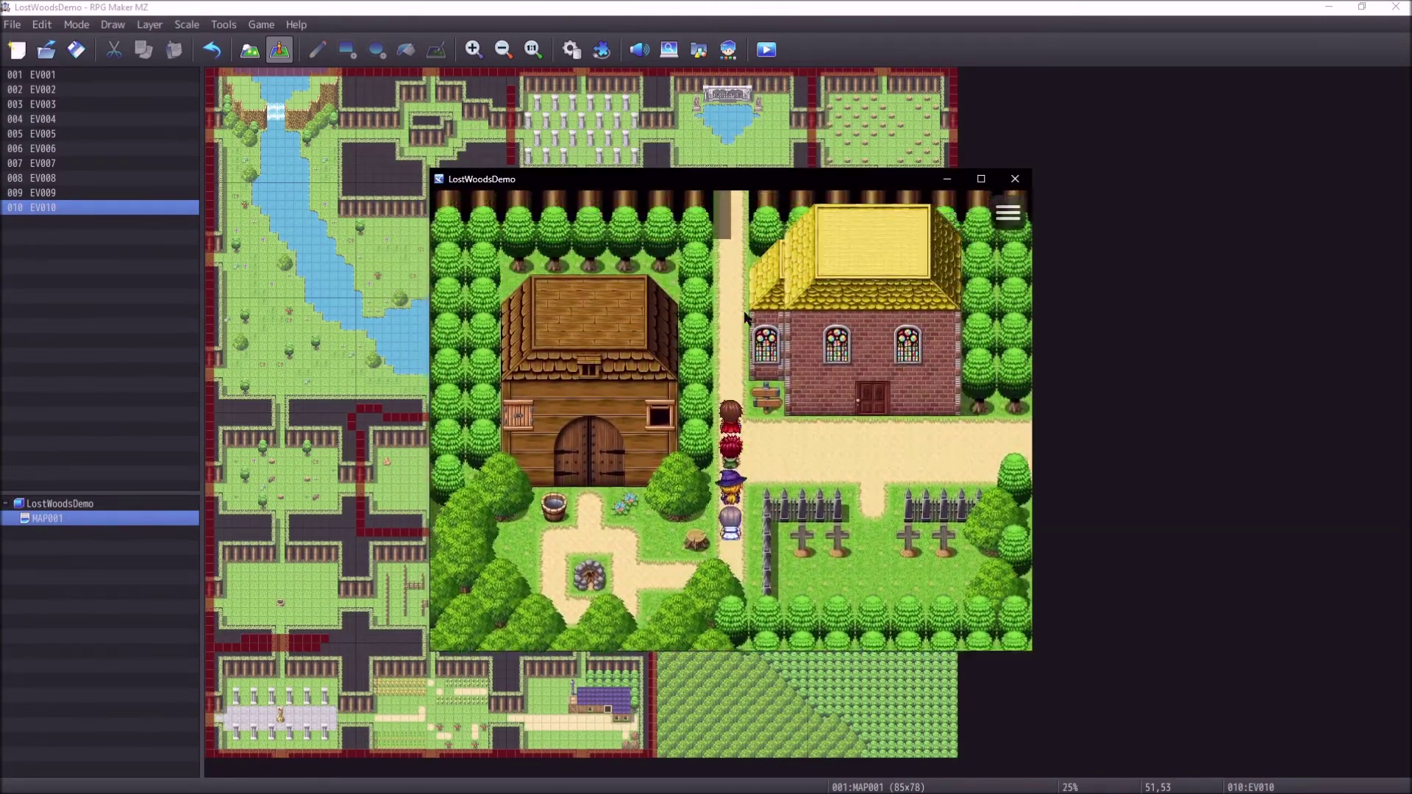
key("Up")
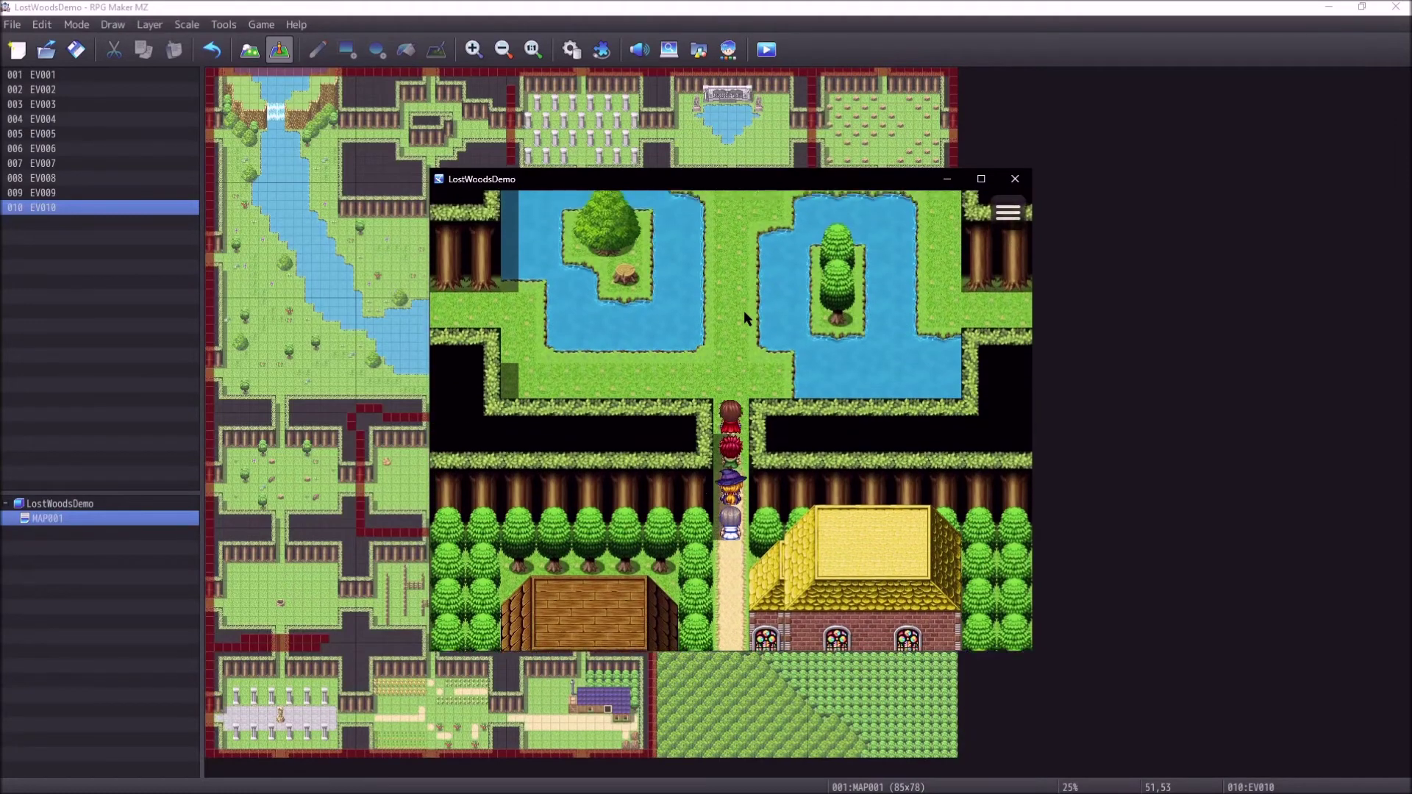
key("Up")
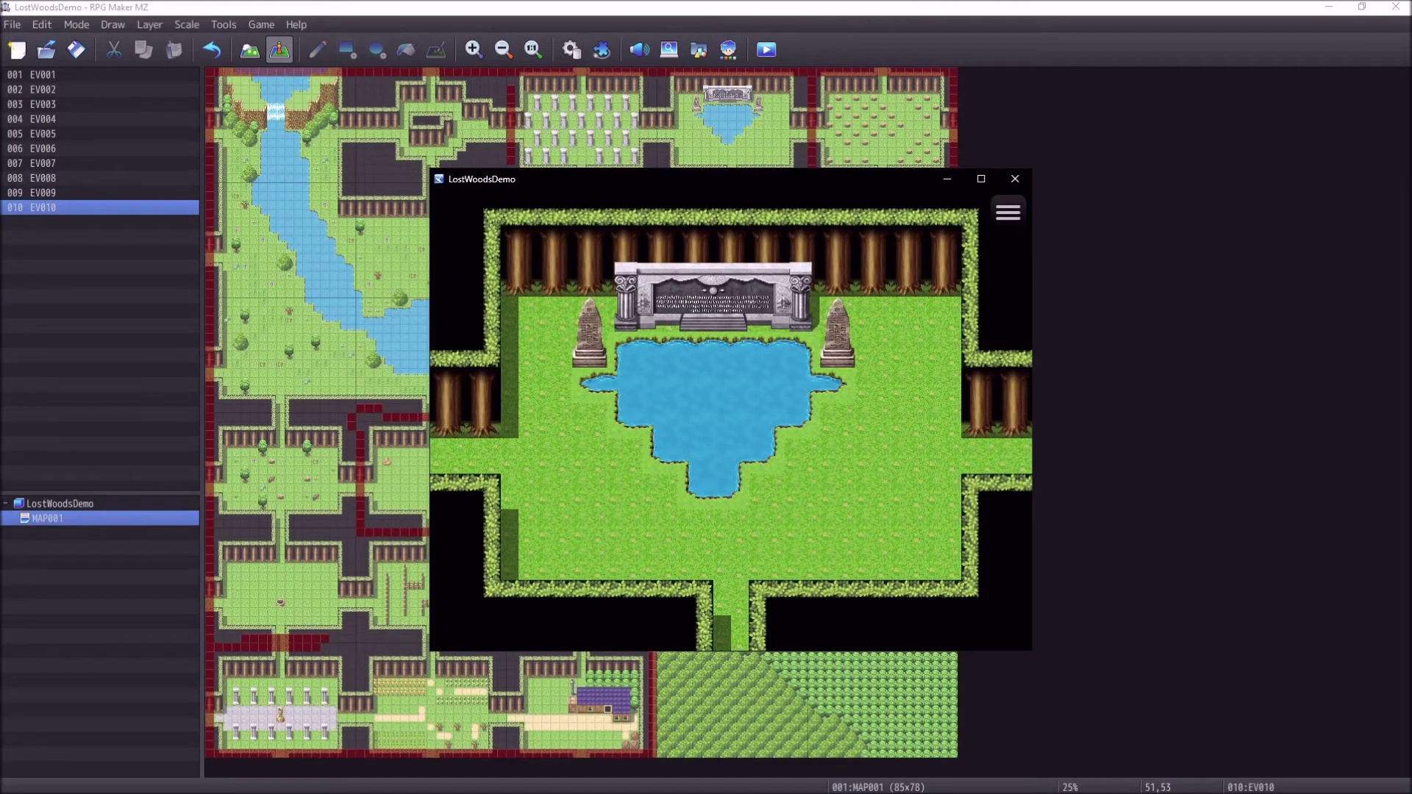
left_click(1016, 179)
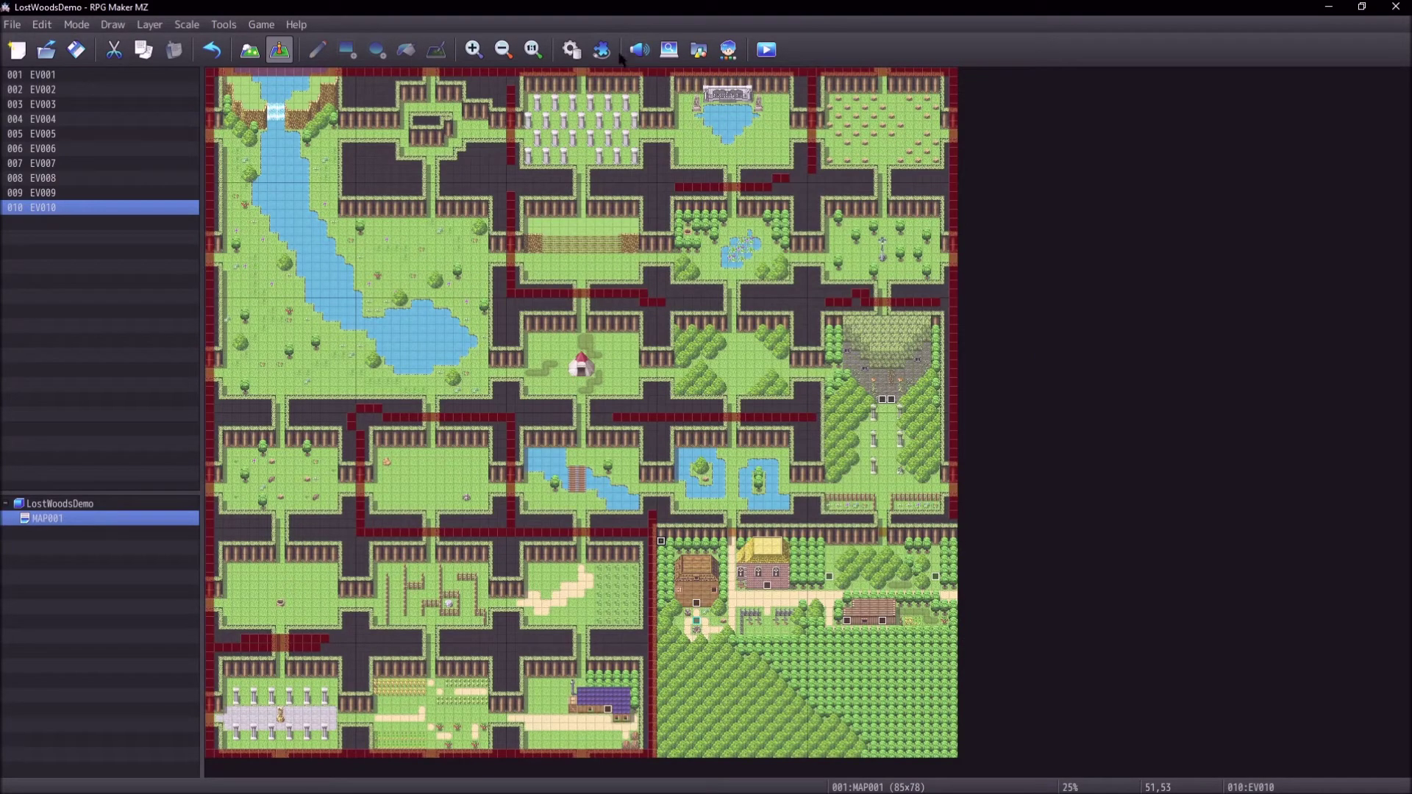
Step: Change the operation of EV010's Map Y of Player command from subtraction to Set, and confirm the event
double_click(659, 545)
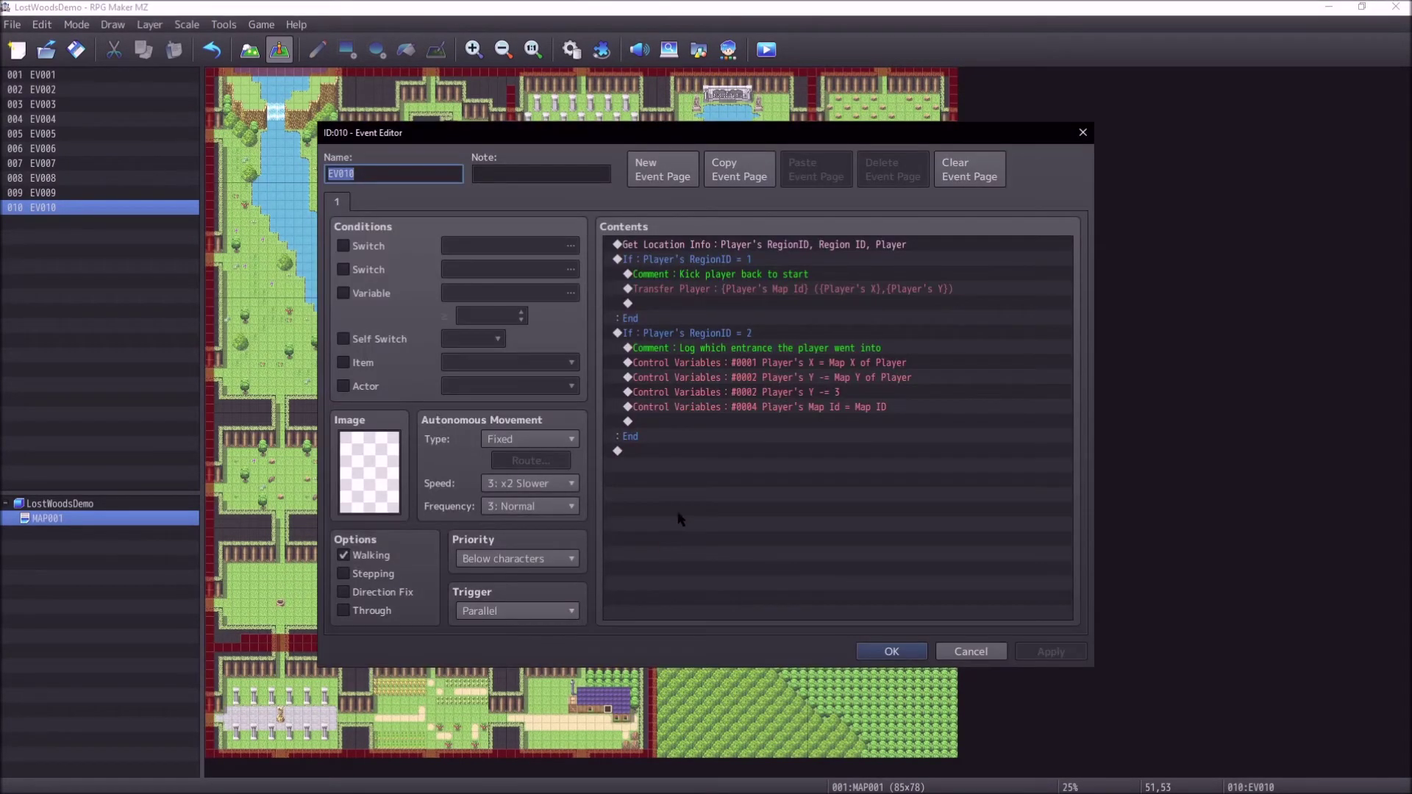
double_click(813, 377)
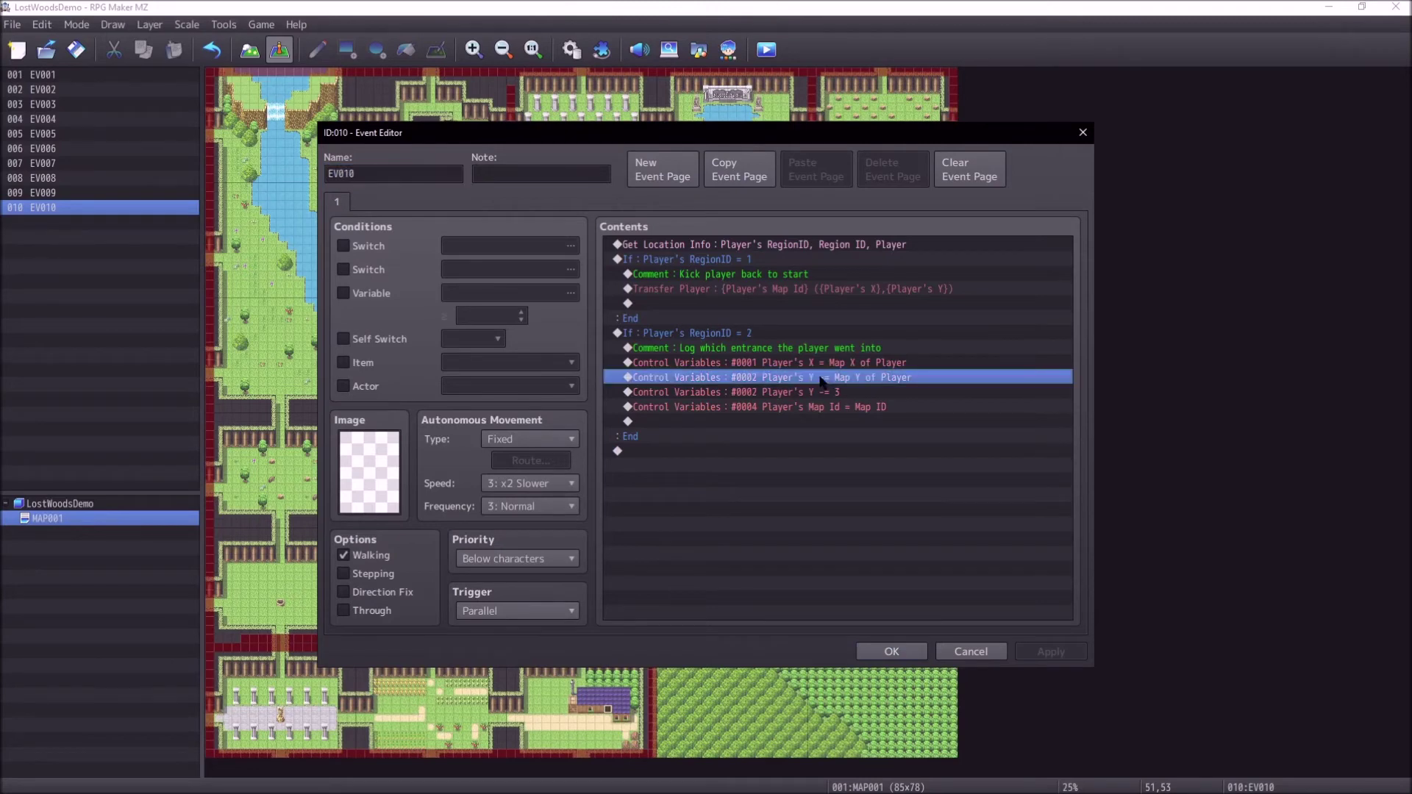
left_click(693, 386)
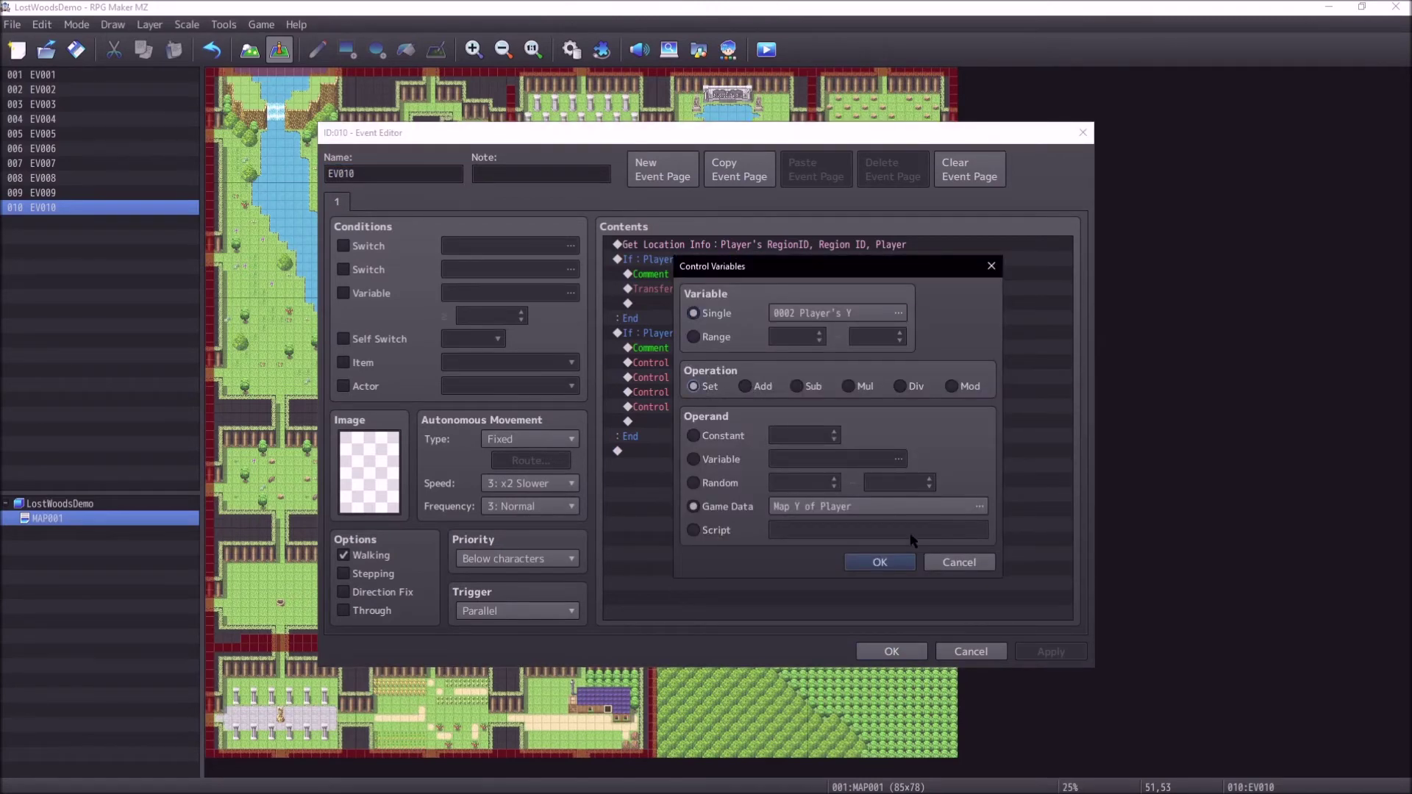
left_click(892, 562)
left_click(892, 650)
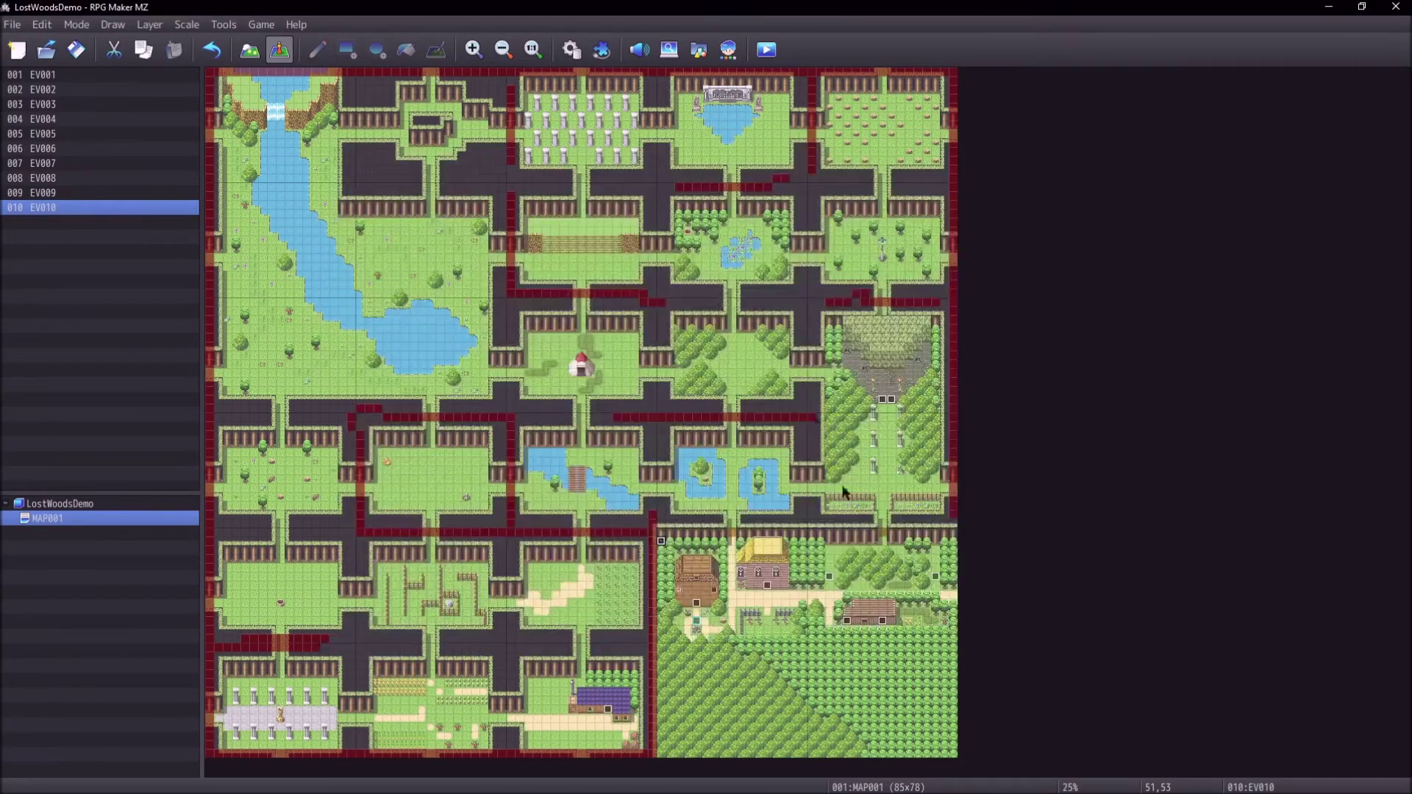
Step: Save the corrected event, launch another playtest and start a new game at the well
left_click(778, 50)
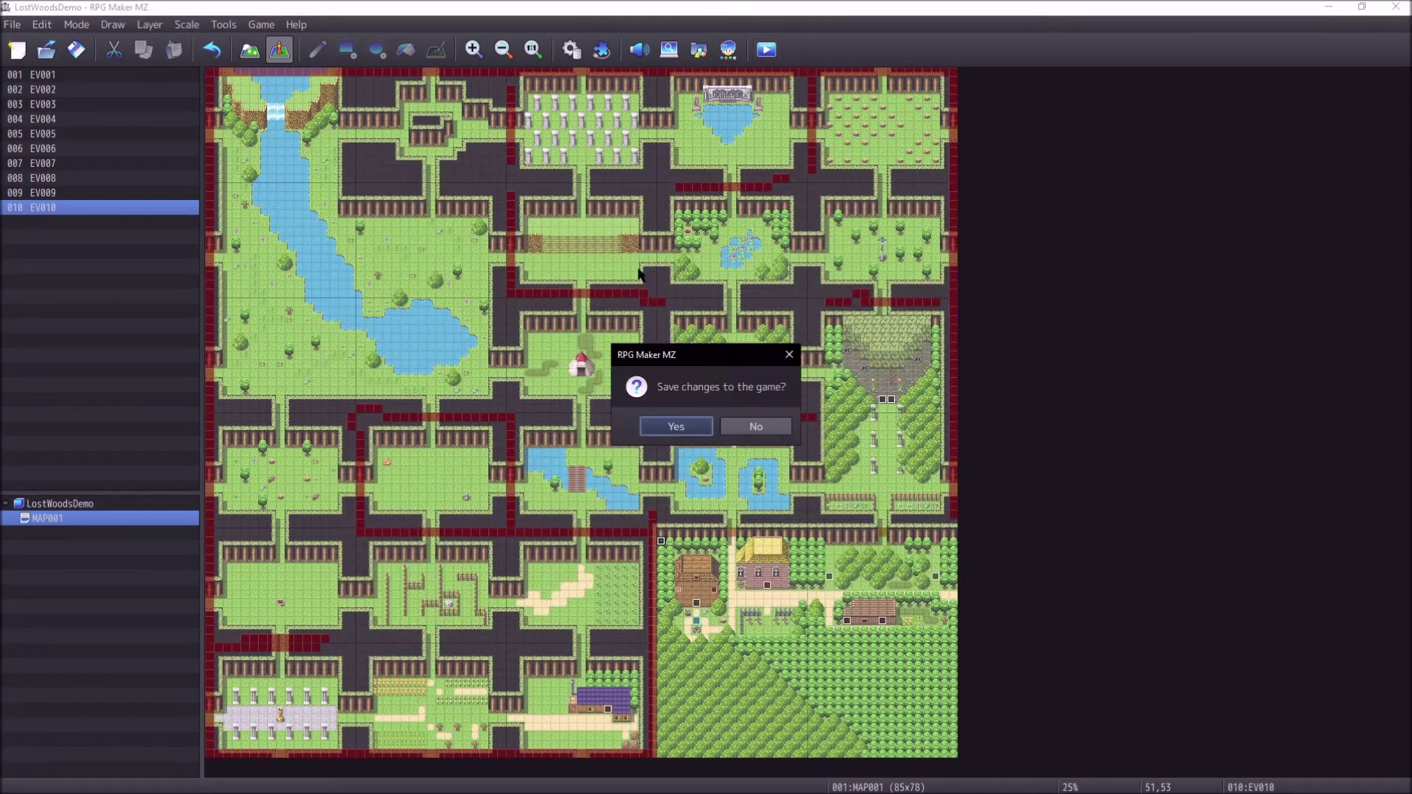
left_click(667, 424)
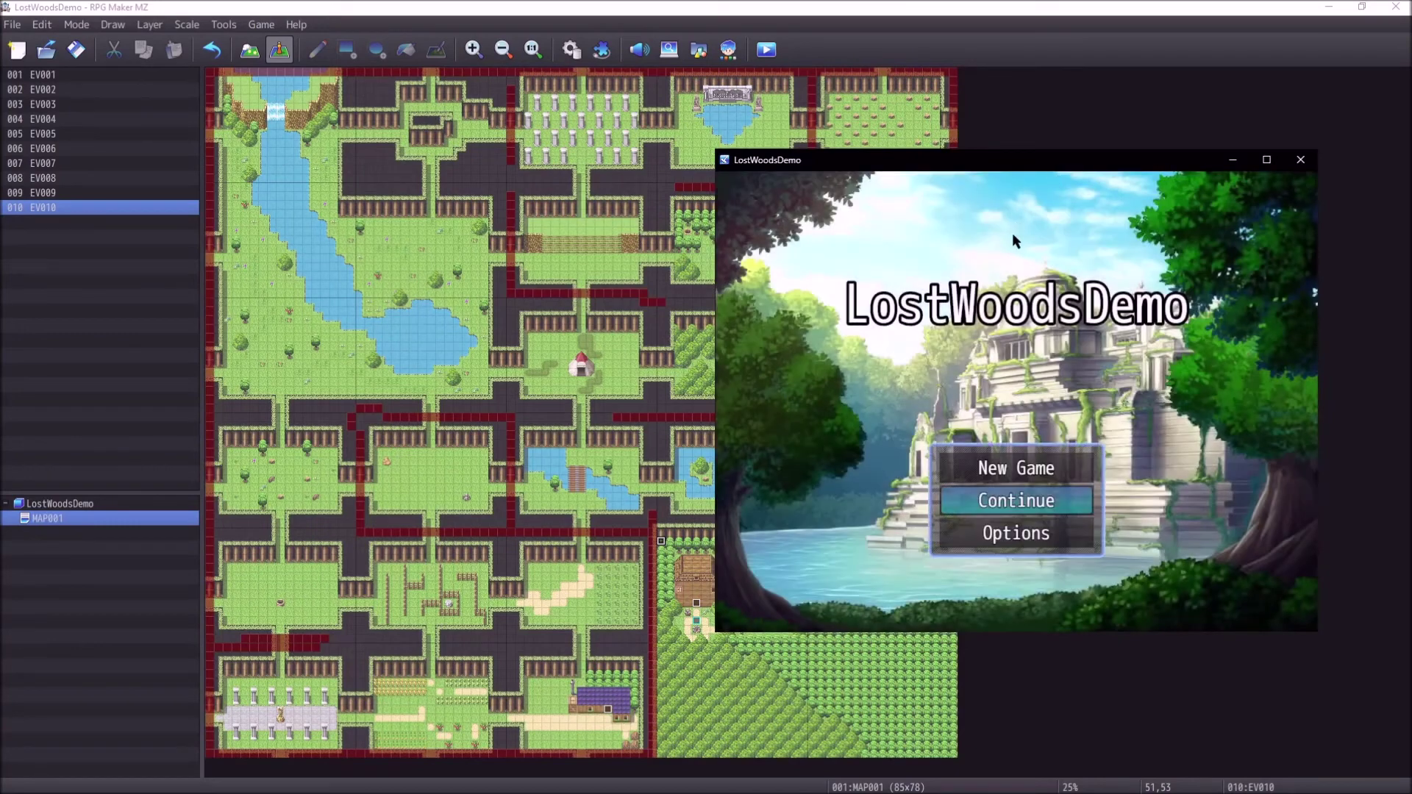
key("Return")
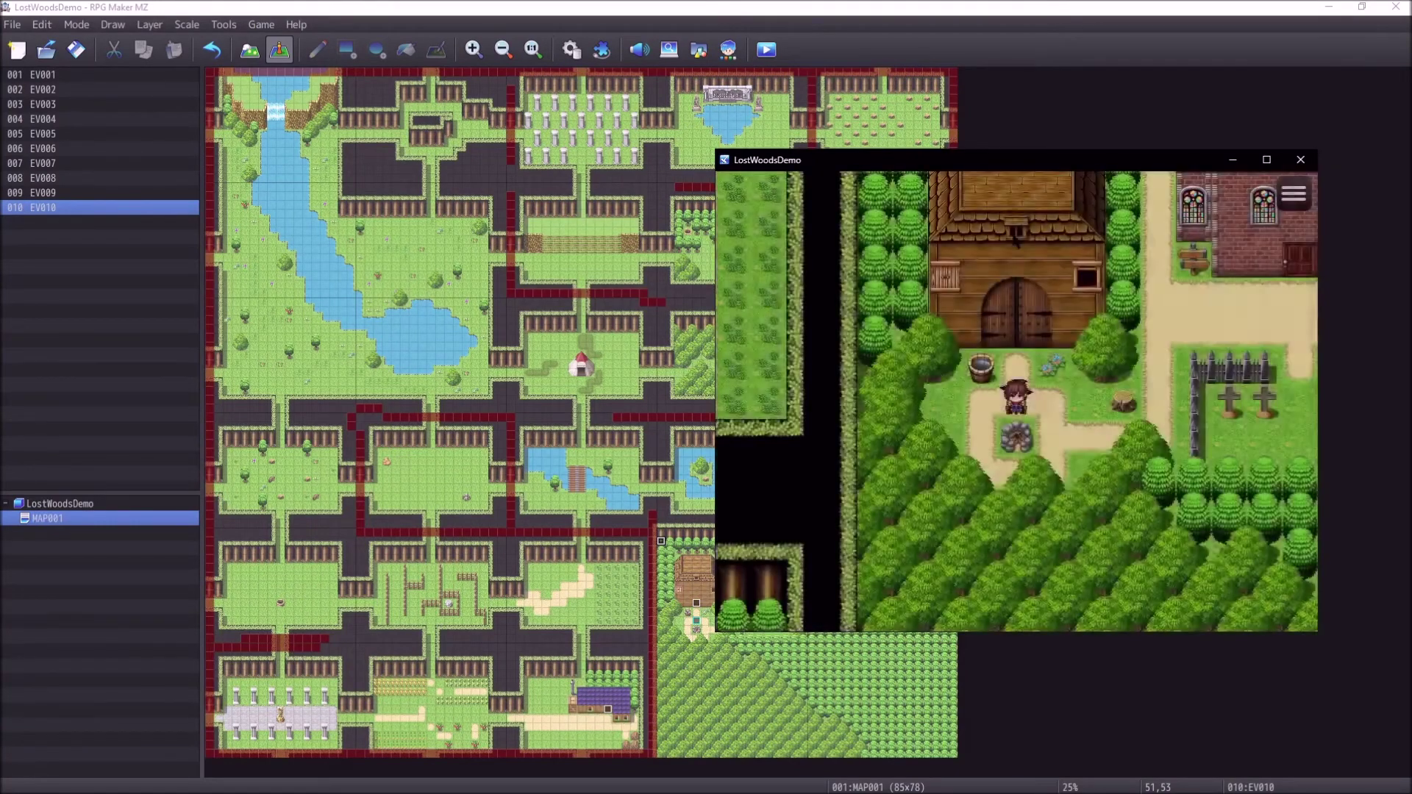
Step: Walk the party around the well and north along the village path into the two-pond clearing, and close the playtest
key("Right")
key("Down")
key("Right")
key("Right")
key("Up")
key("Up")
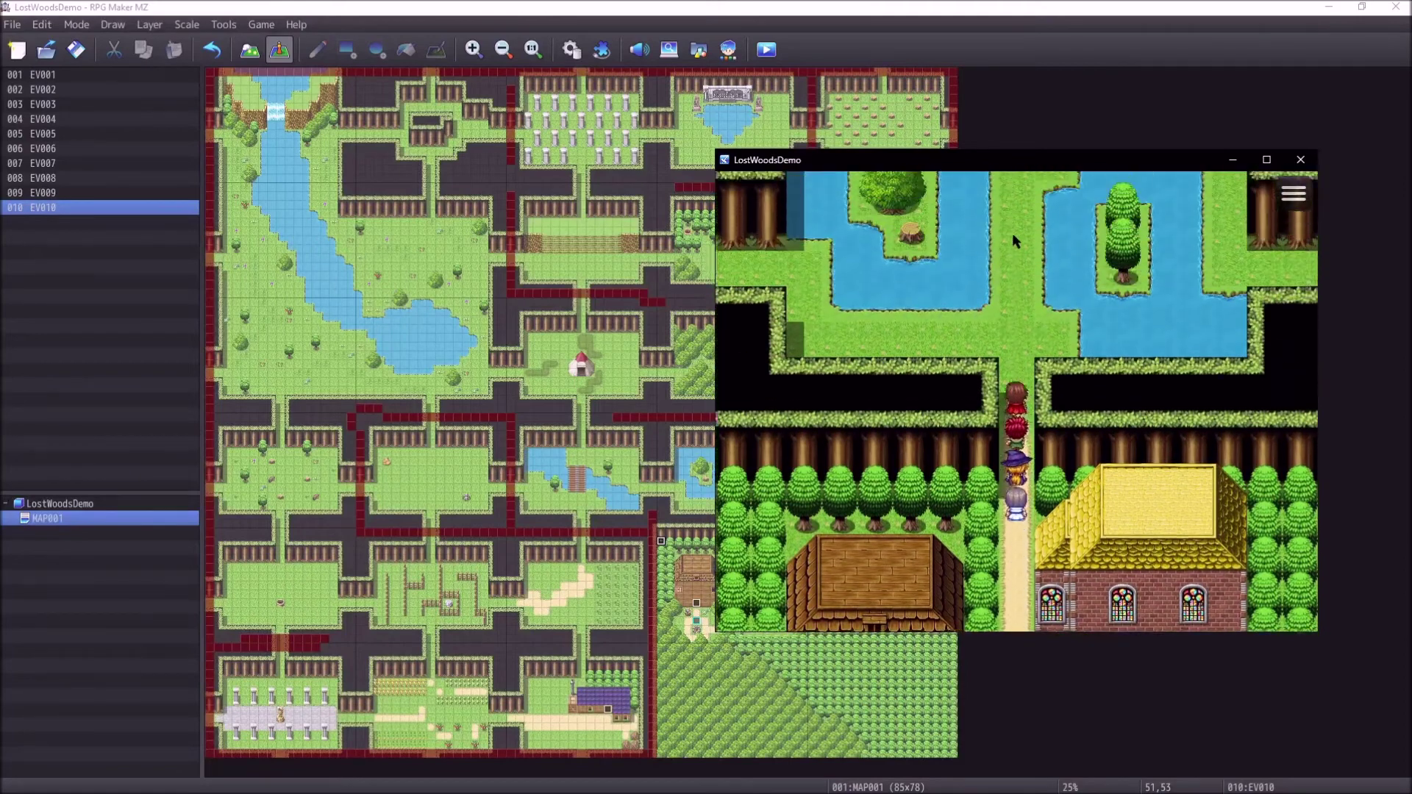
key("Up")
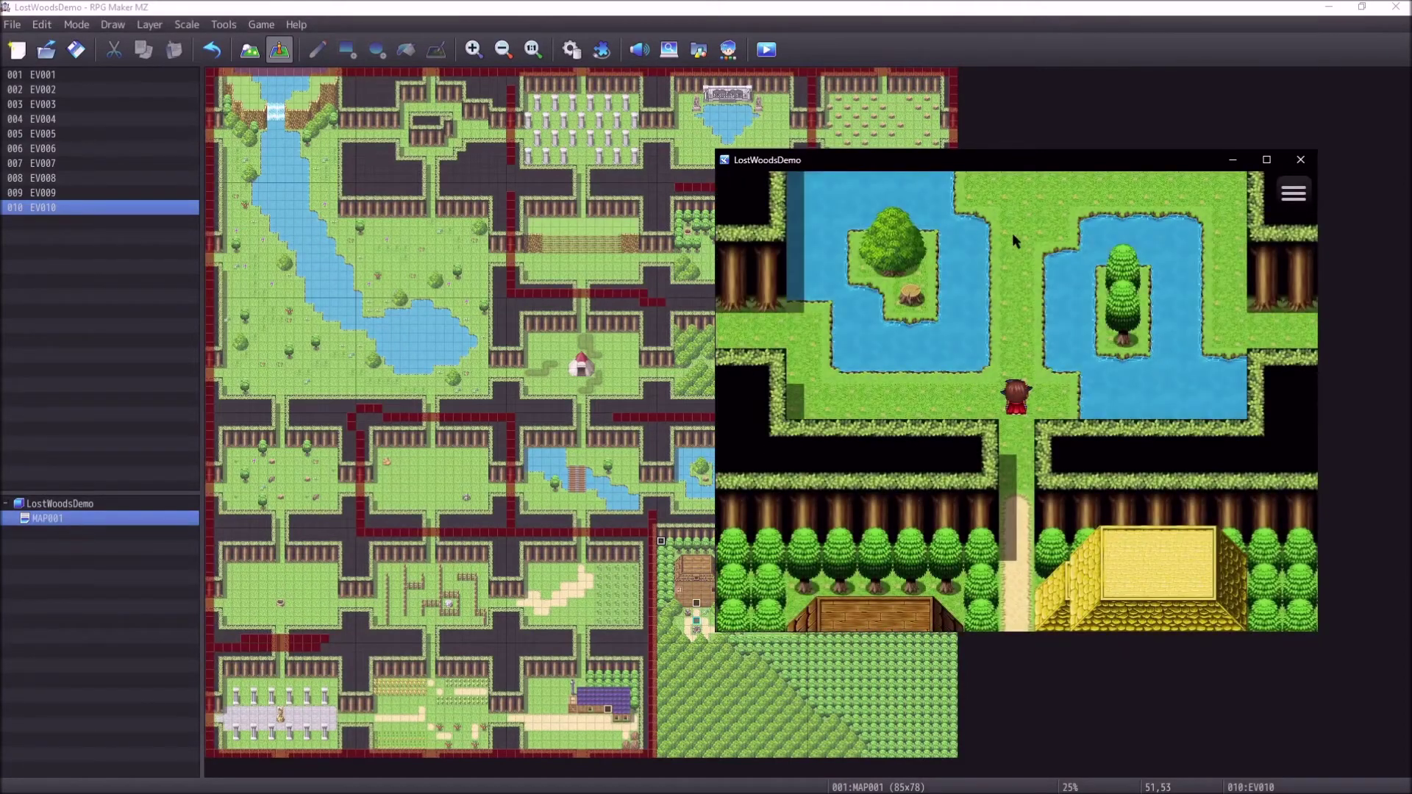
left_click(1301, 160)
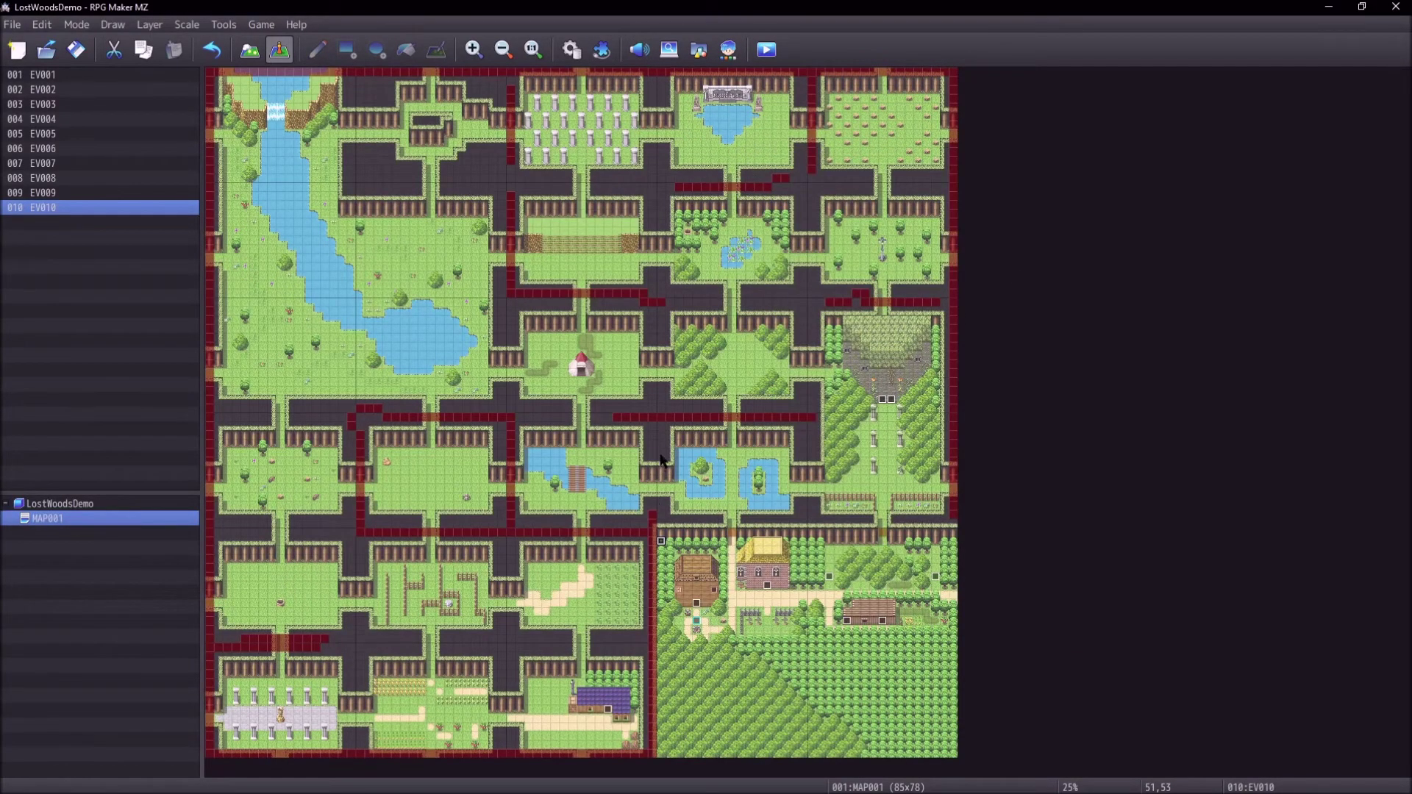
Step: Change EV010's Player's Y command under the RegionID = 2 branch to Add 3, and confirm the event
double_click(662, 544)
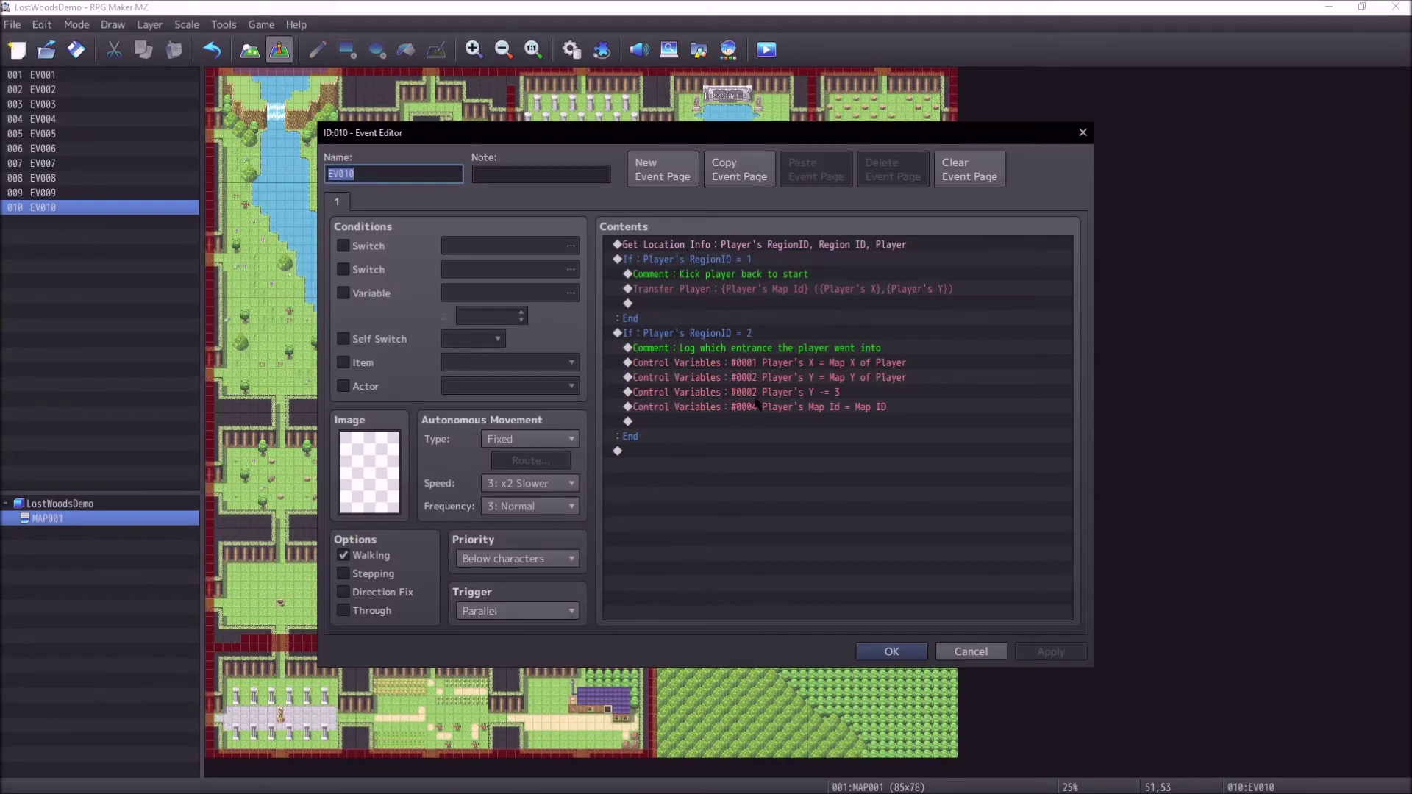
double_click(781, 394)
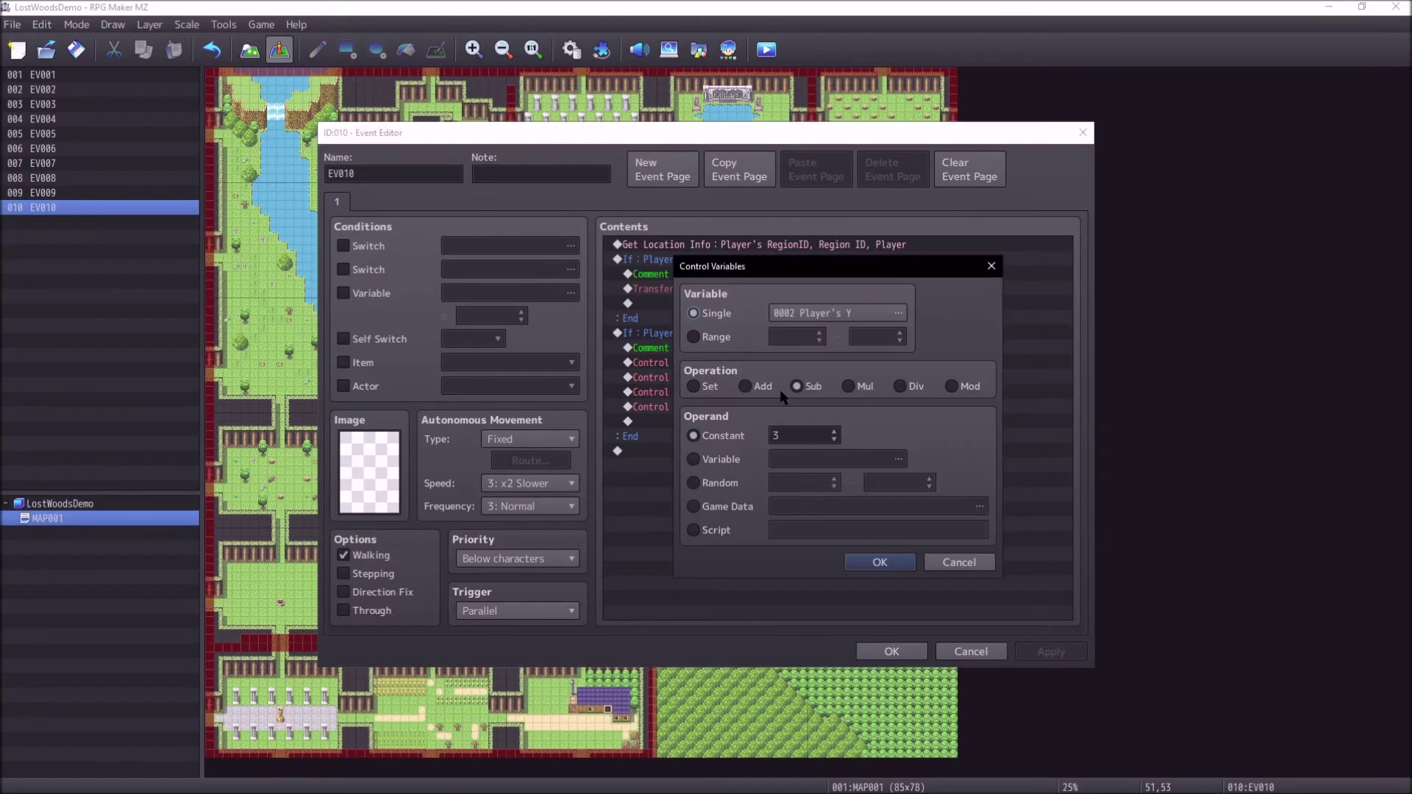
left_click(881, 562)
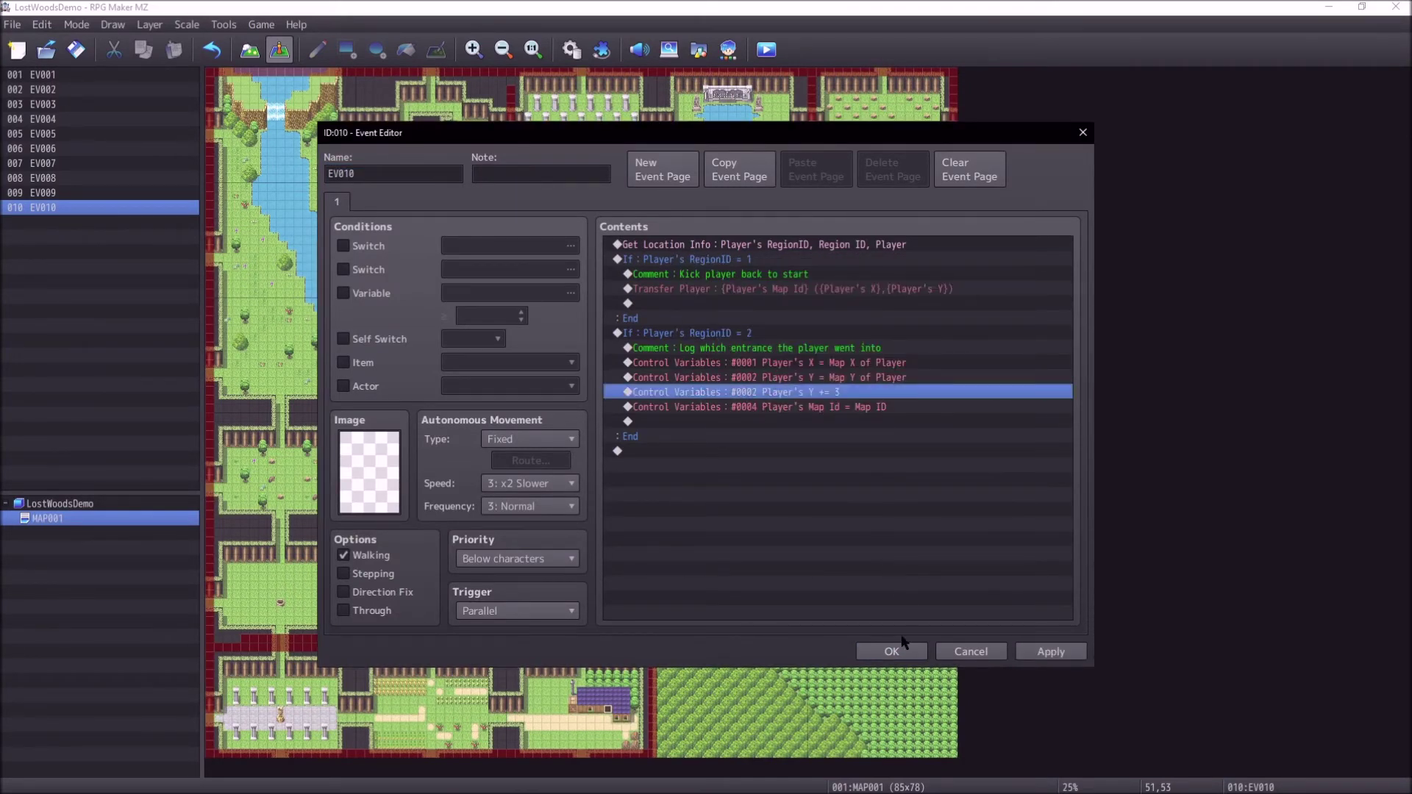
left_click(892, 651)
Step: Inspect the tiles at the two village forest entrances, select region 3 in the region palette, and return to event editing
left_click(732, 535)
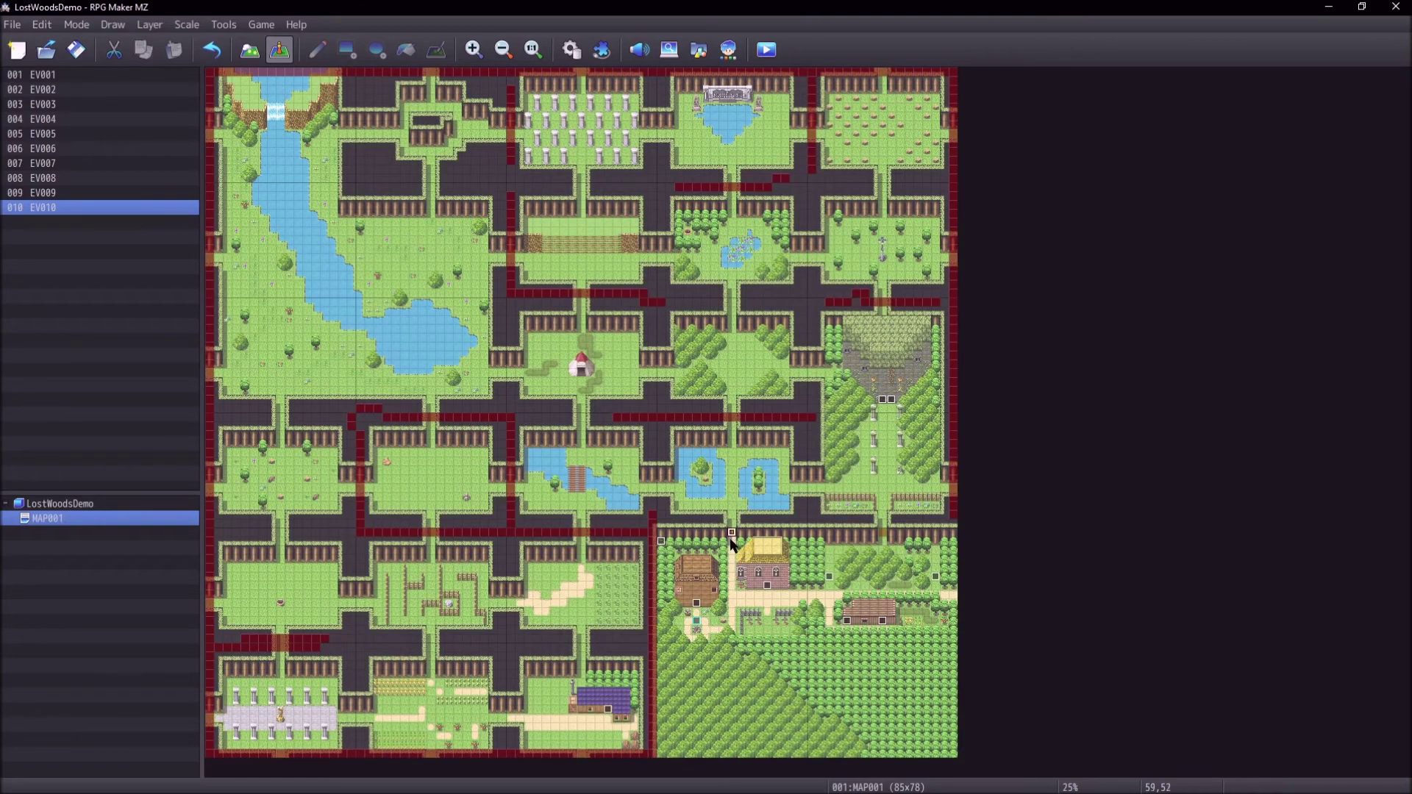
left_click(883, 550)
left_click_drag(882, 550, 882, 559)
left_click_drag(883, 559, 883, 532)
key("F5")
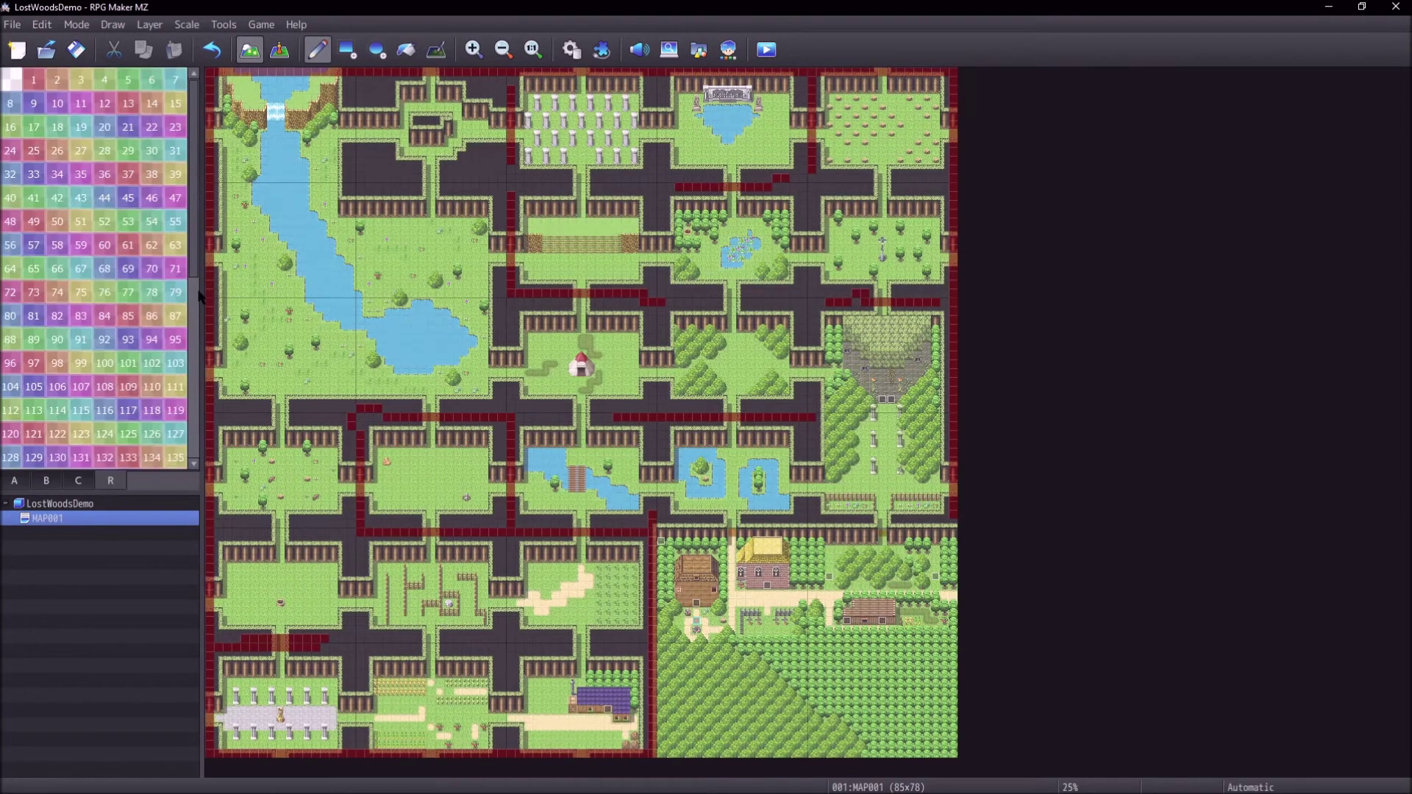
left_click(81, 79)
left_click(91, 78)
left_click(280, 50)
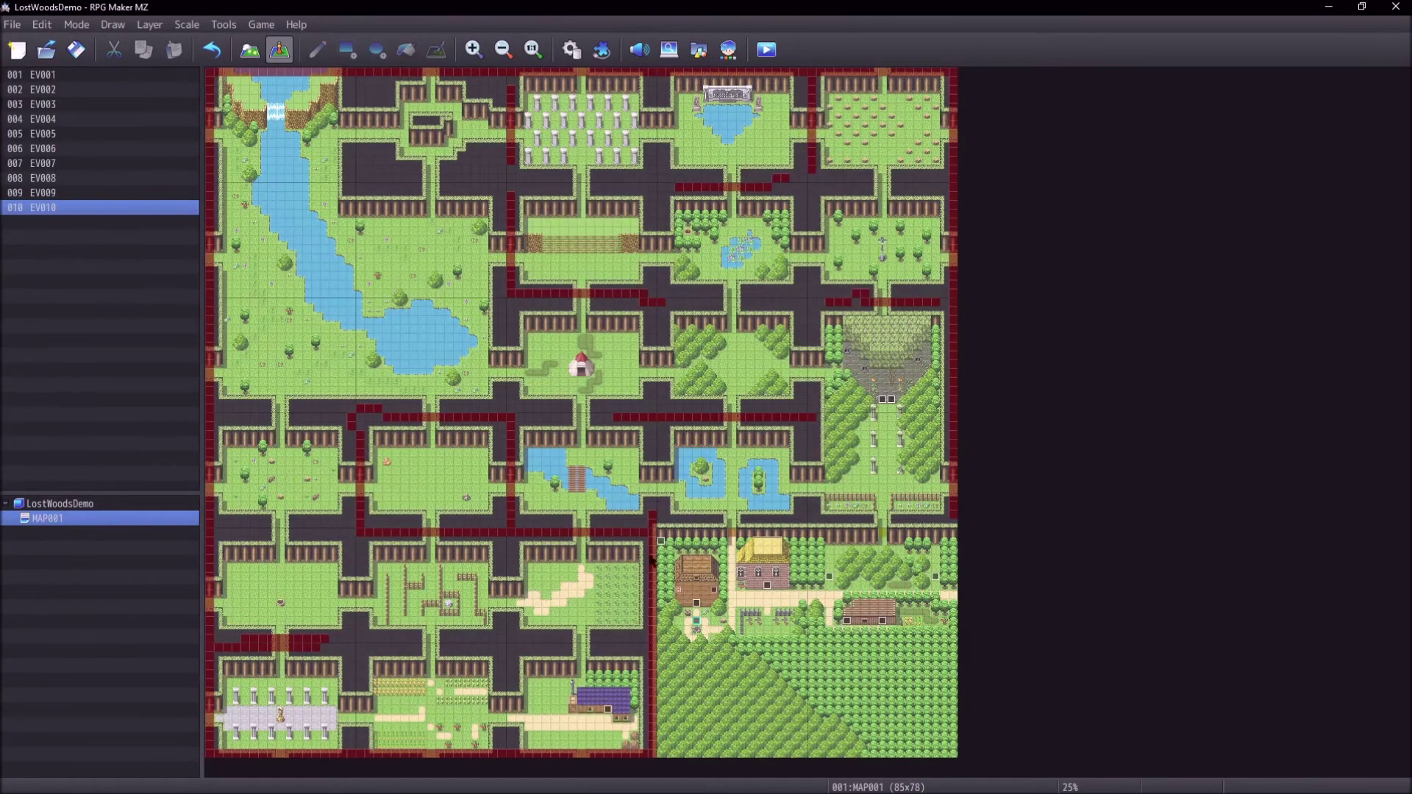
Step: Duplicate EV010's Player's RegionID = 2 branch at the end of the event's commands
double_click(661, 541)
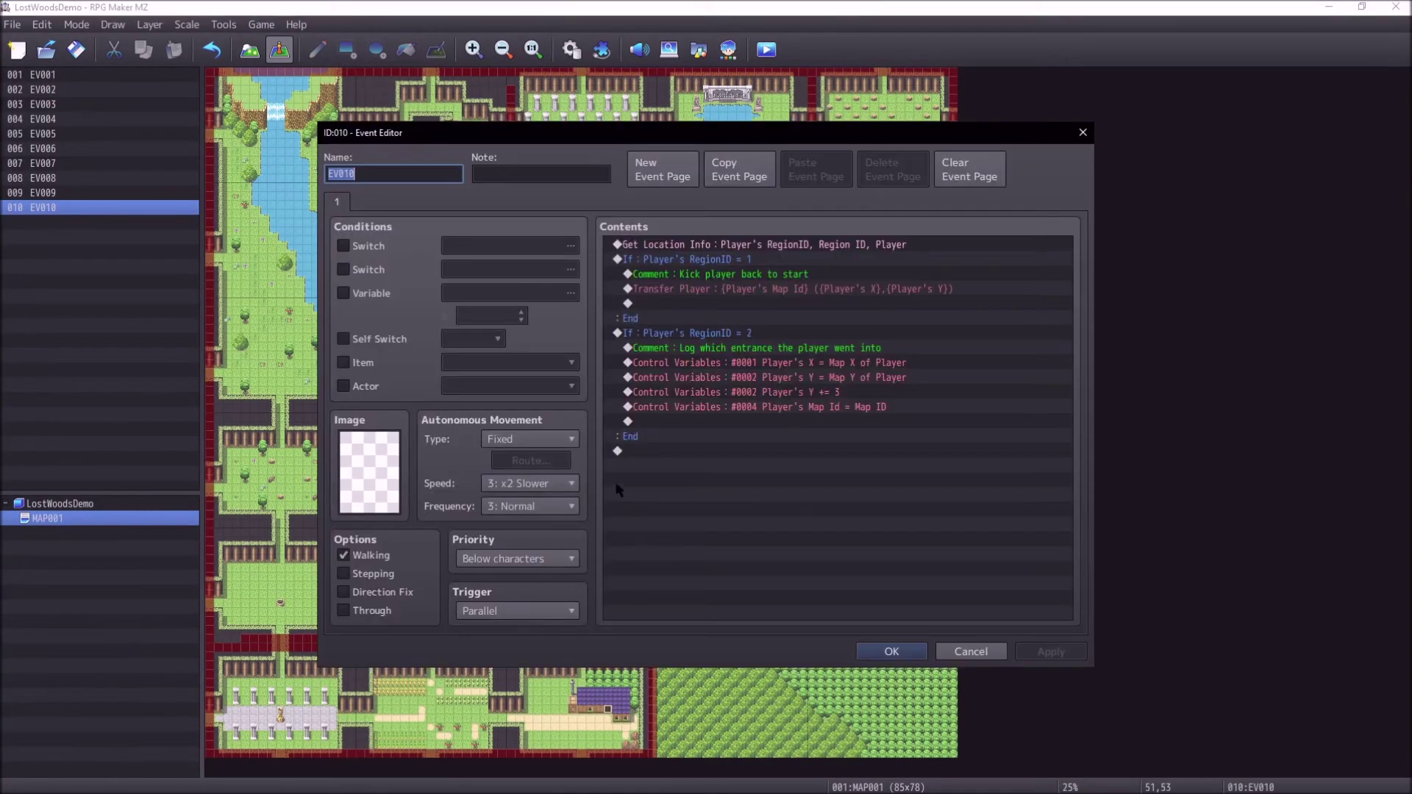
left_click(710, 336)
key("ctrl+c")
left_click(716, 418)
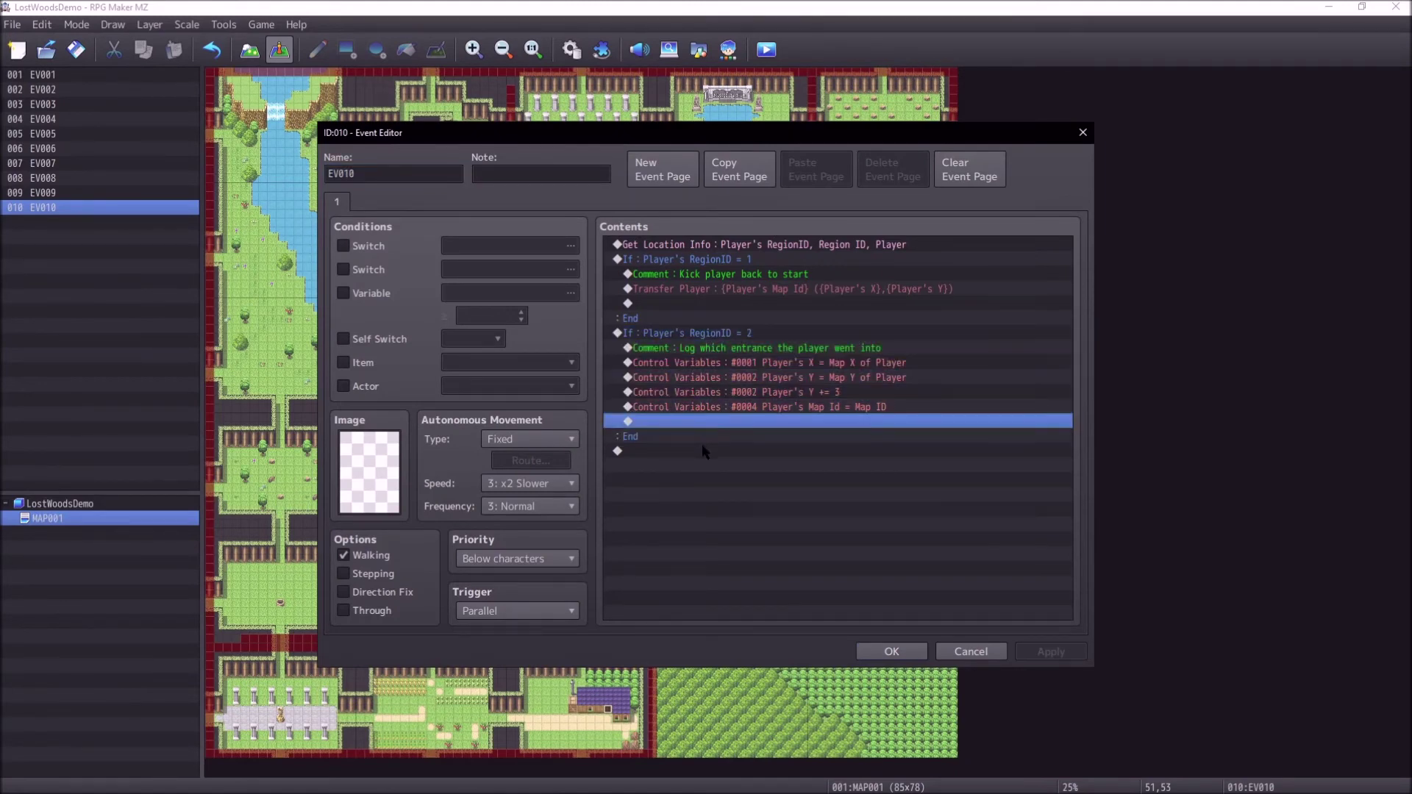
left_click(720, 449)
key("ctrl+v")
Step: Set the constant added to Player's Y in the duplicated branch to 1, leaving its comment unedited
left_click(784, 496)
double_click(799, 471)
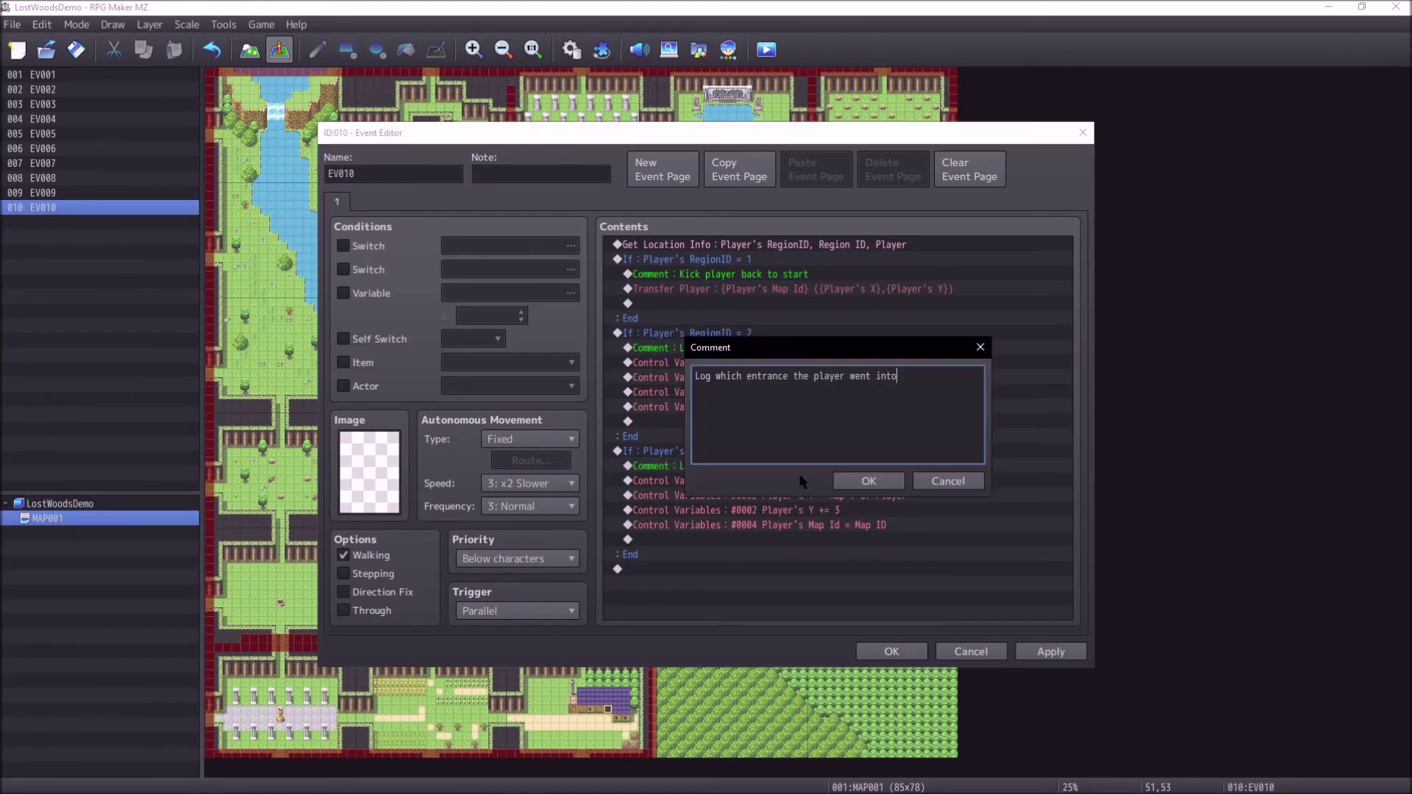
left_click(947, 484)
double_click(859, 510)
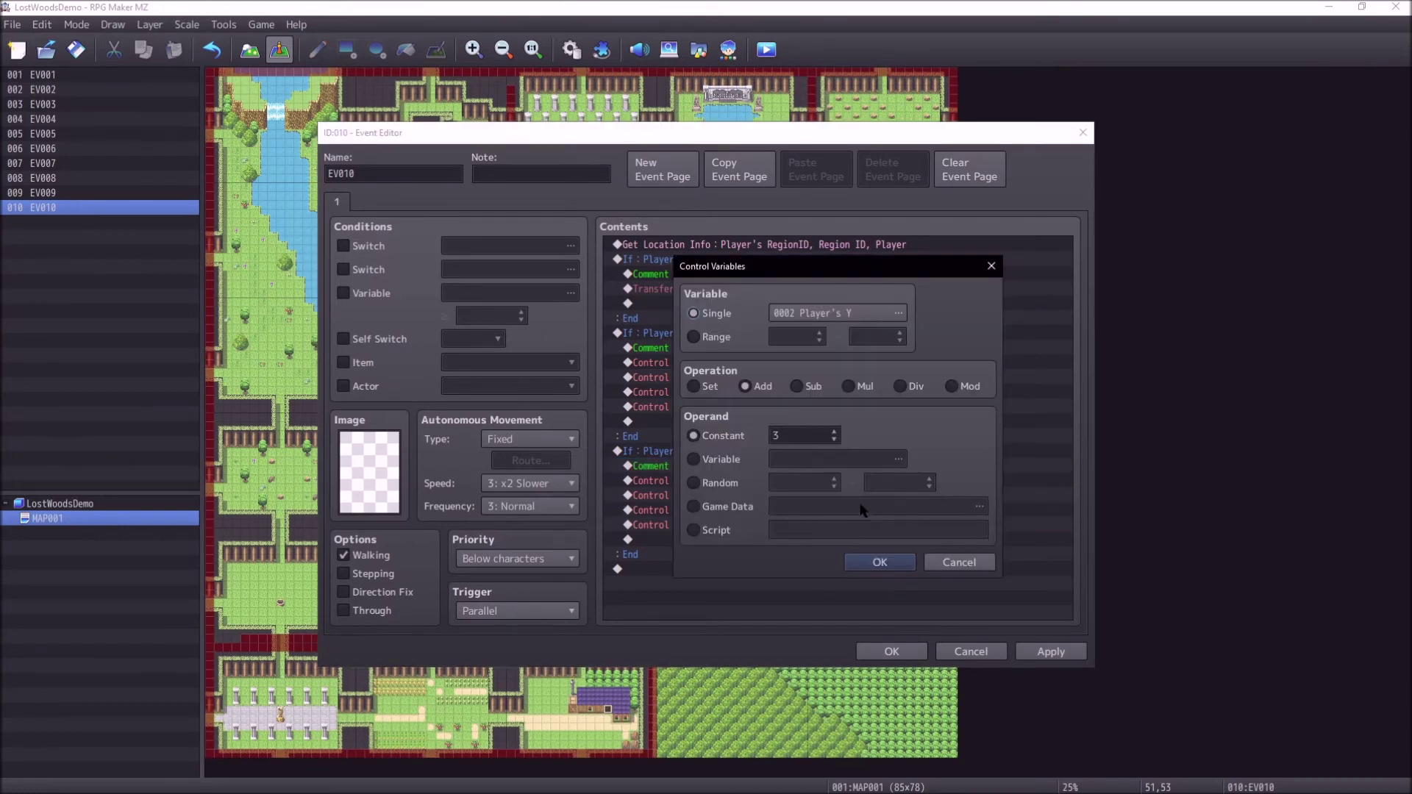
double_click(823, 439)
type("1")
left_click(877, 561)
Step: Set the duplicated branch's condition to Player's RegionID = 3, then apply and confirm the event
left_click(758, 451)
double_click(758, 451)
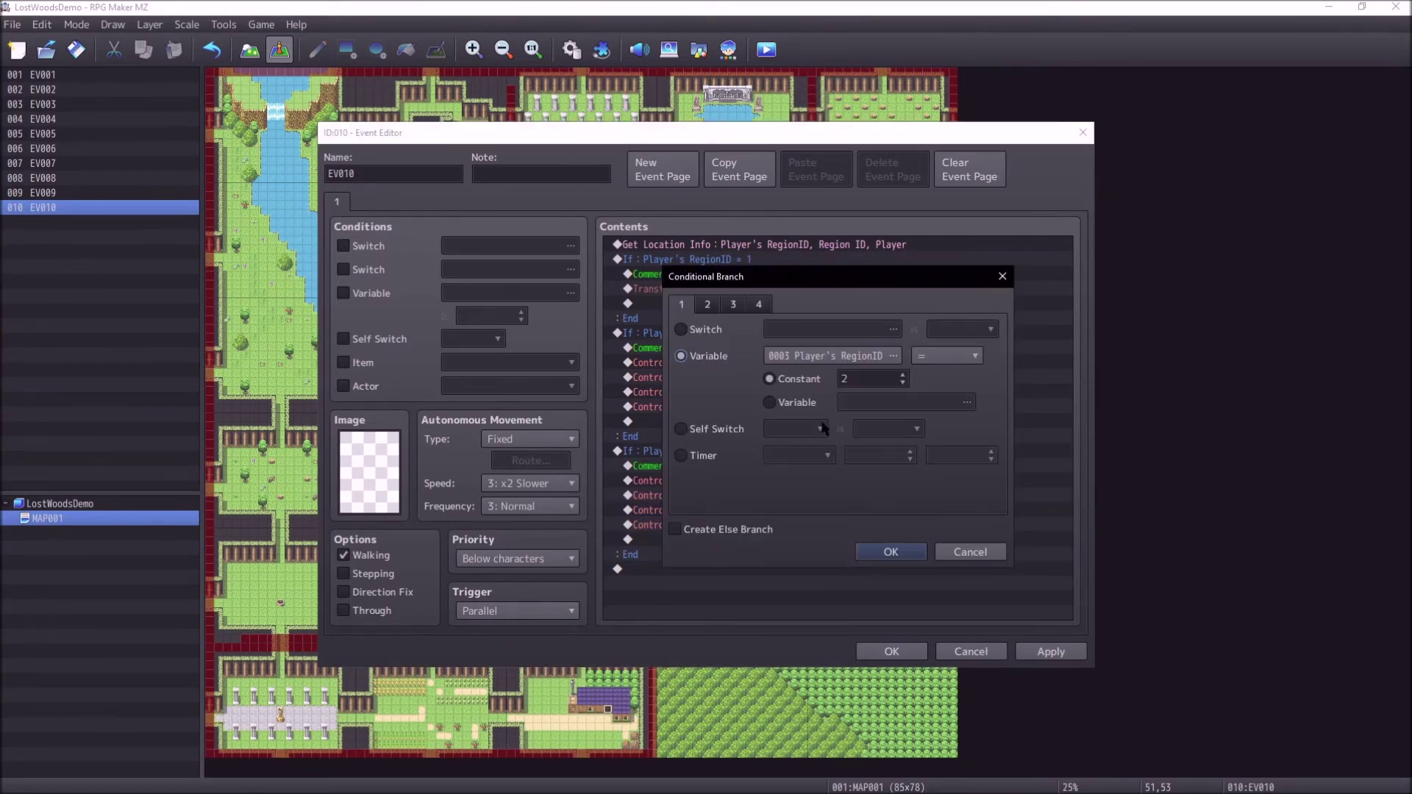
left_click(890, 553)
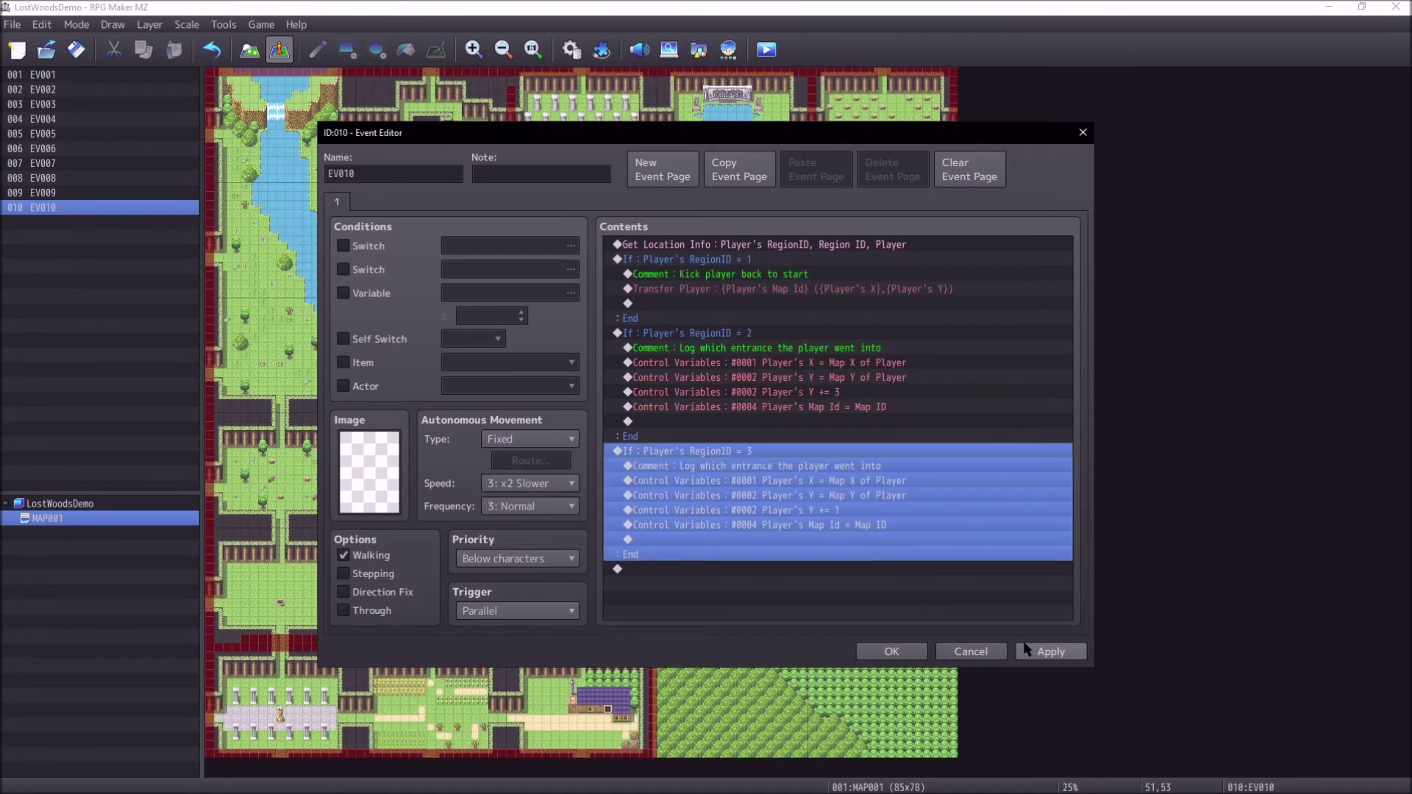
left_click(1048, 652)
left_click(923, 652)
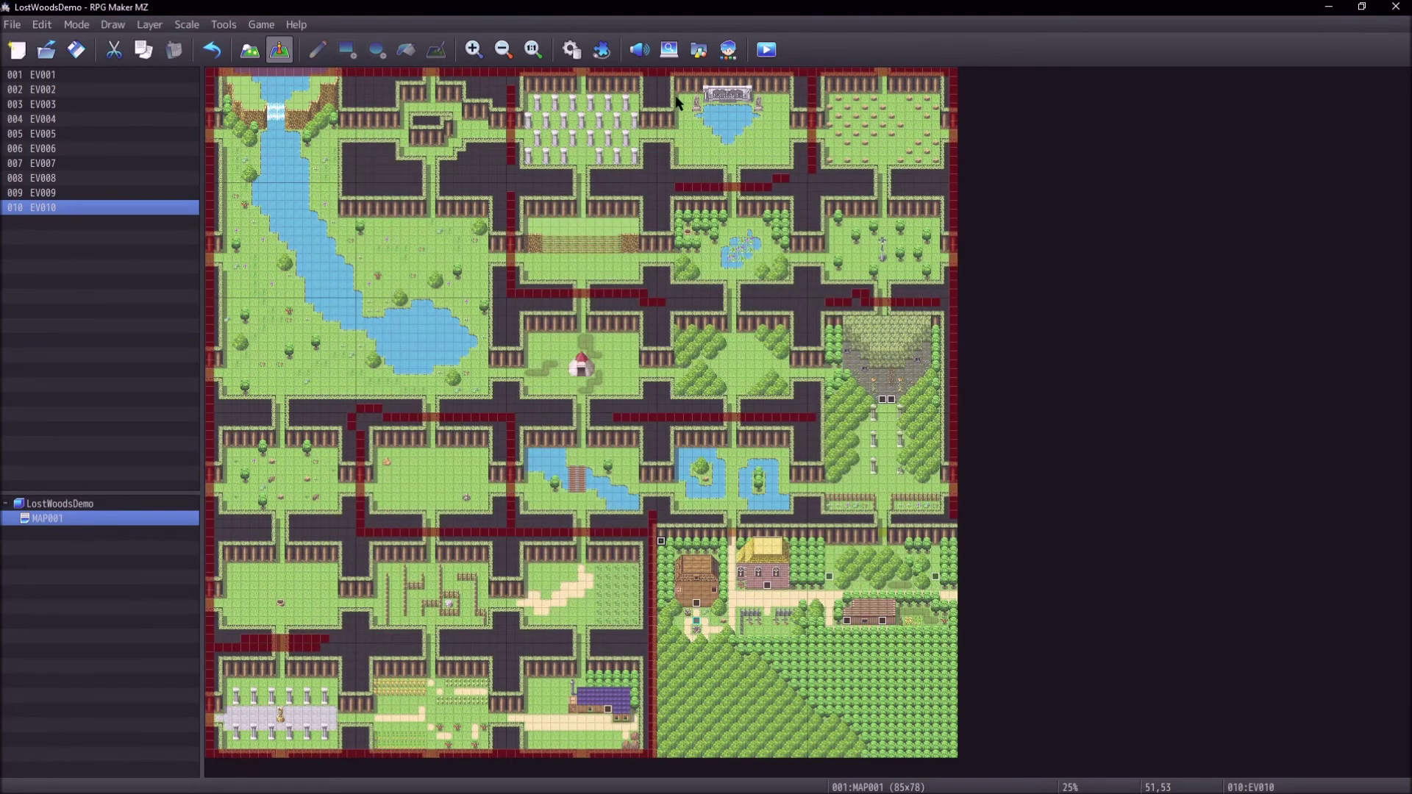
Step: Review EV010's updated commands, save the changes to the game, and launch a playtest
double_click(661, 542)
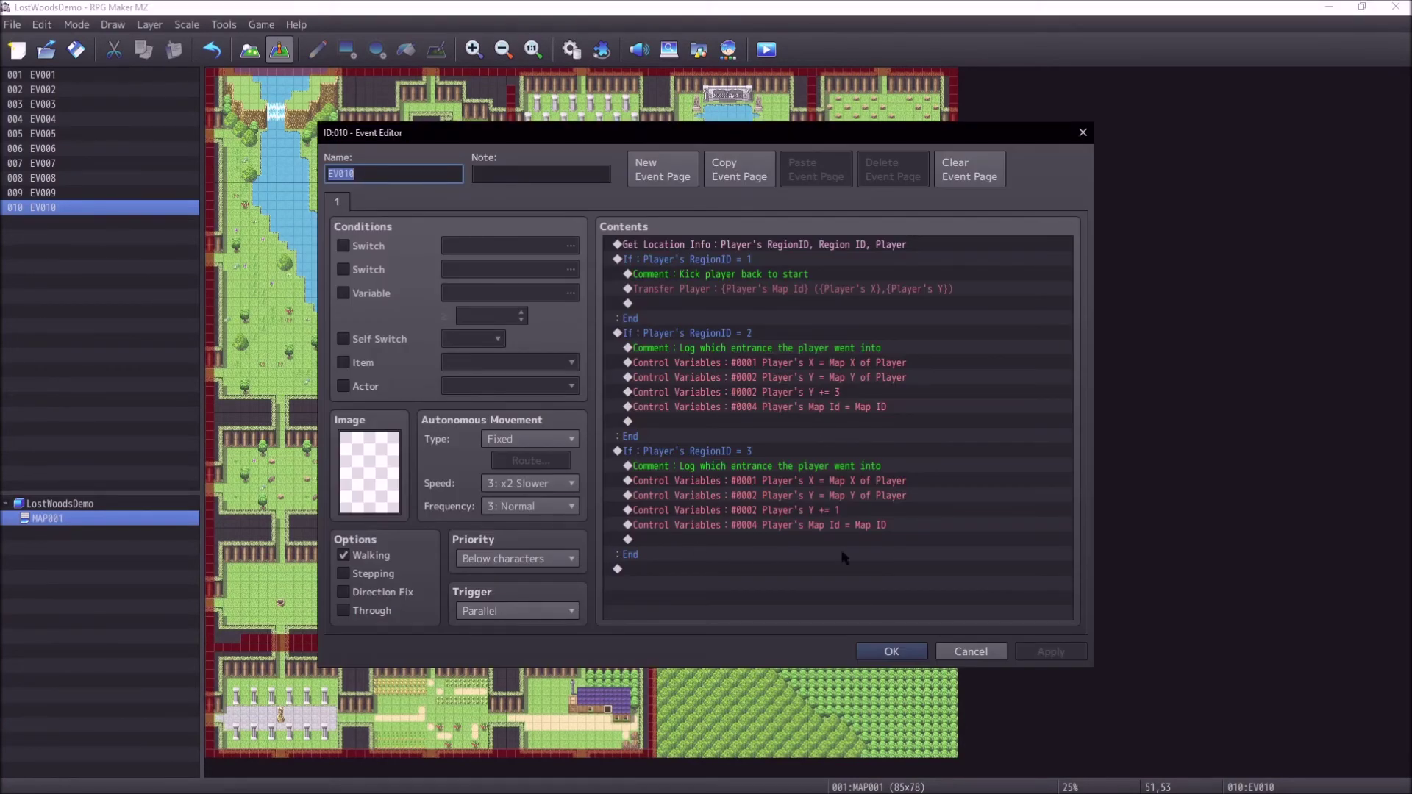
left_click(883, 650)
left_click(766, 50)
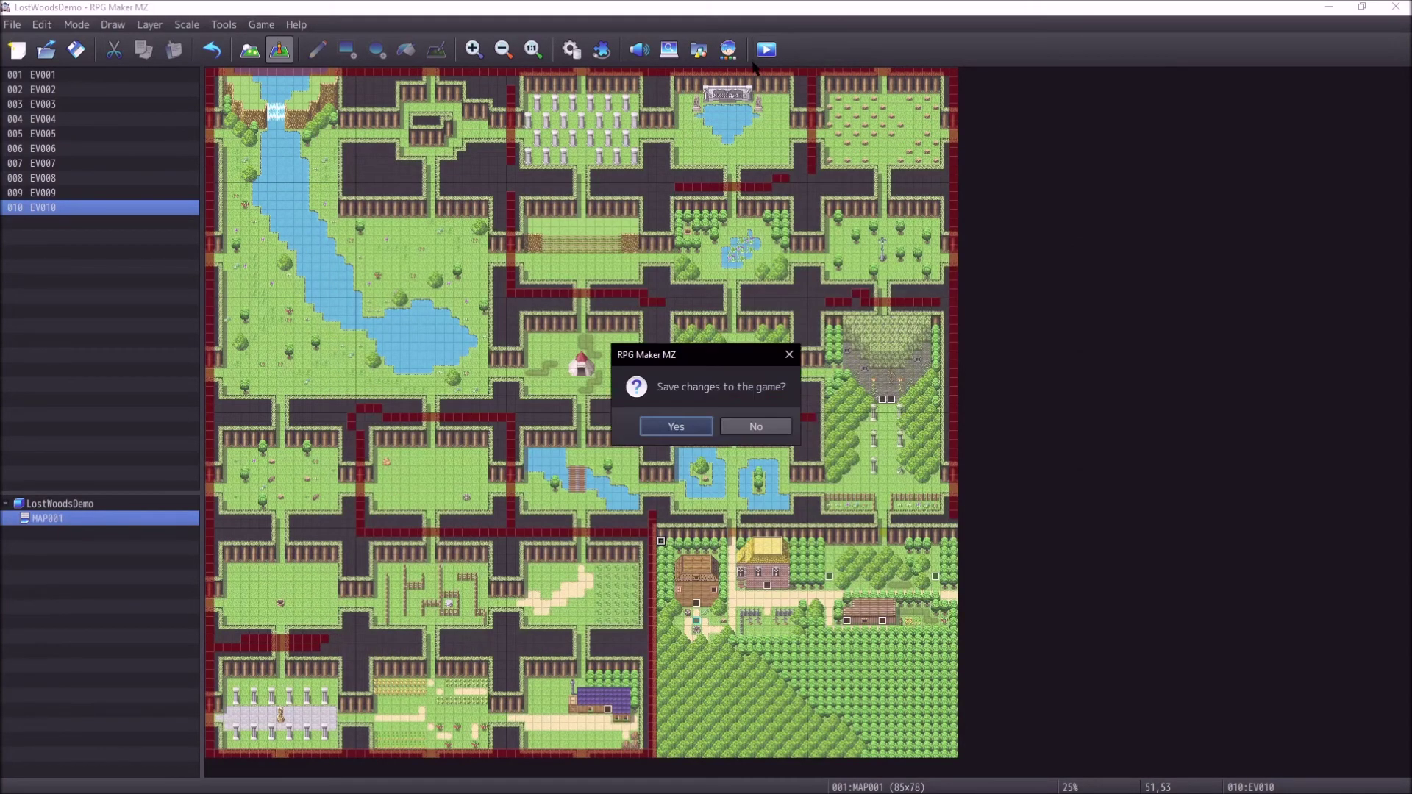
left_click(696, 431)
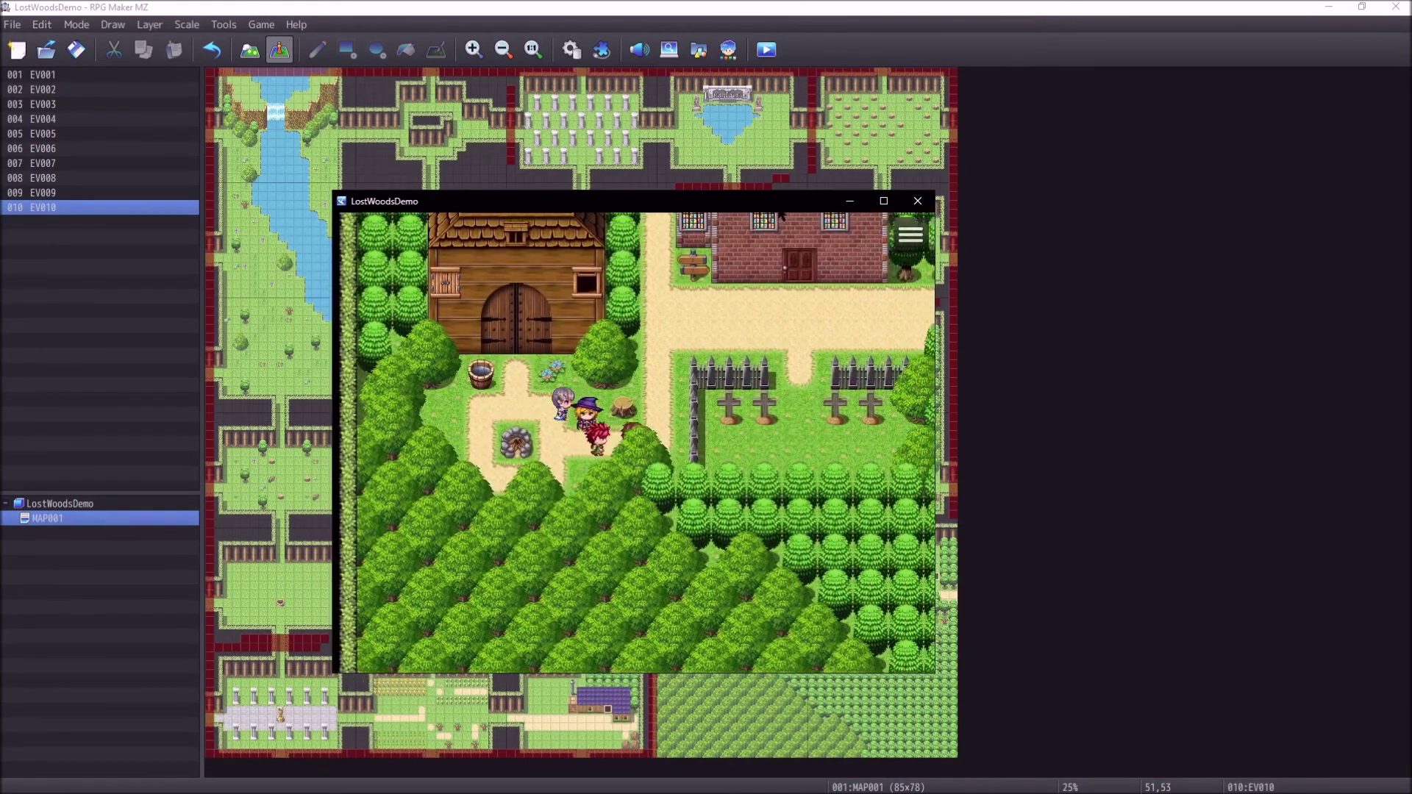
Step: Walk the party from the well up the village path between the two houses and into the two-pond clearing
key("Up")
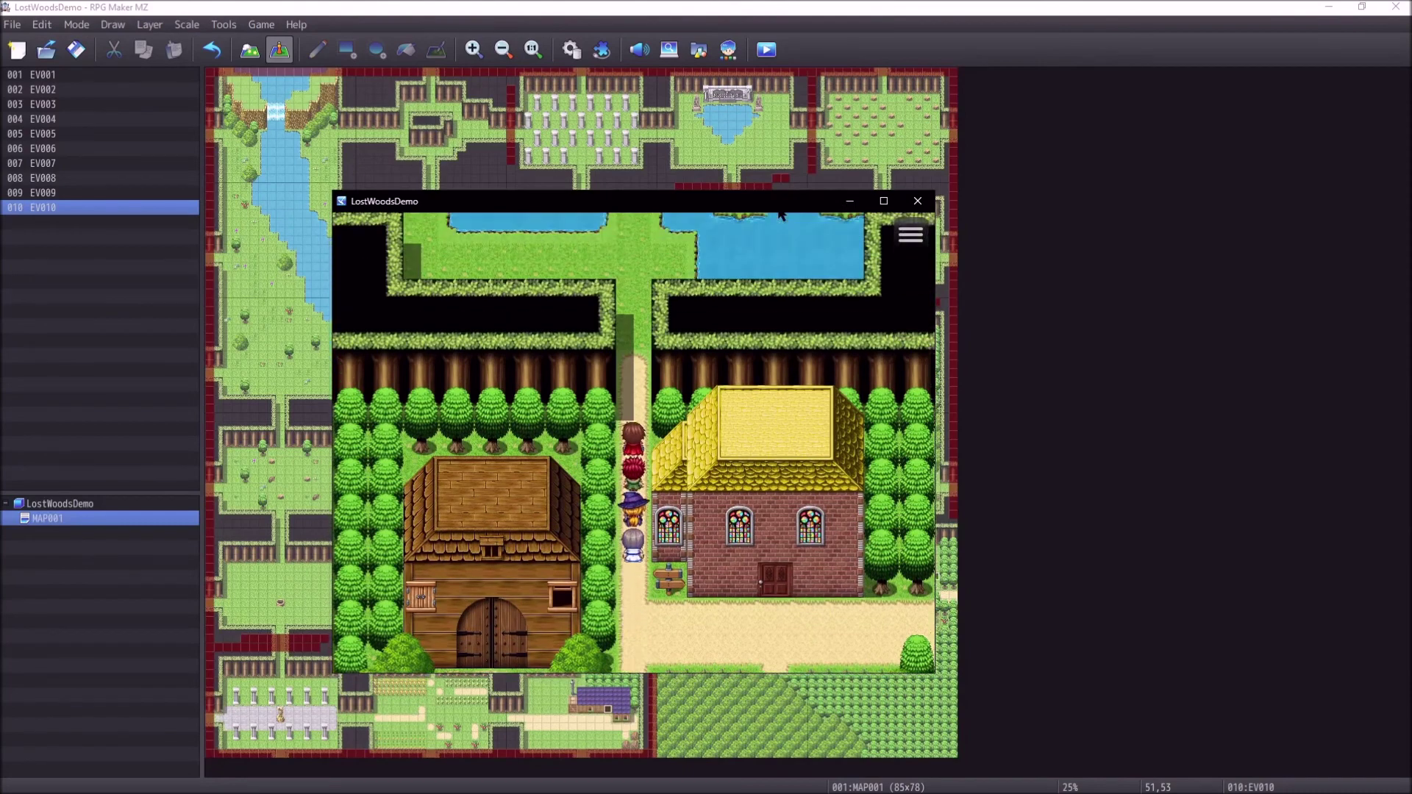
key("Up")
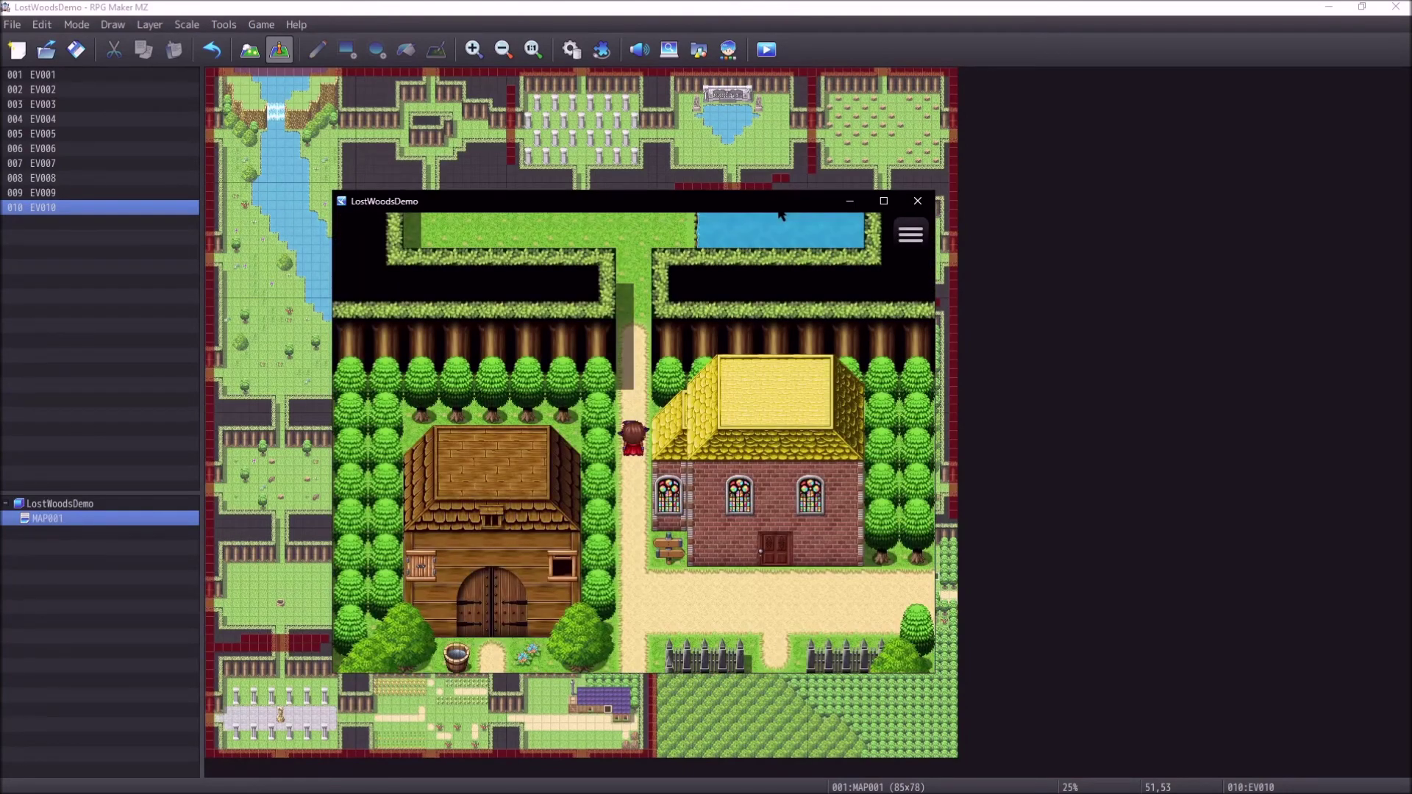
key("Up")
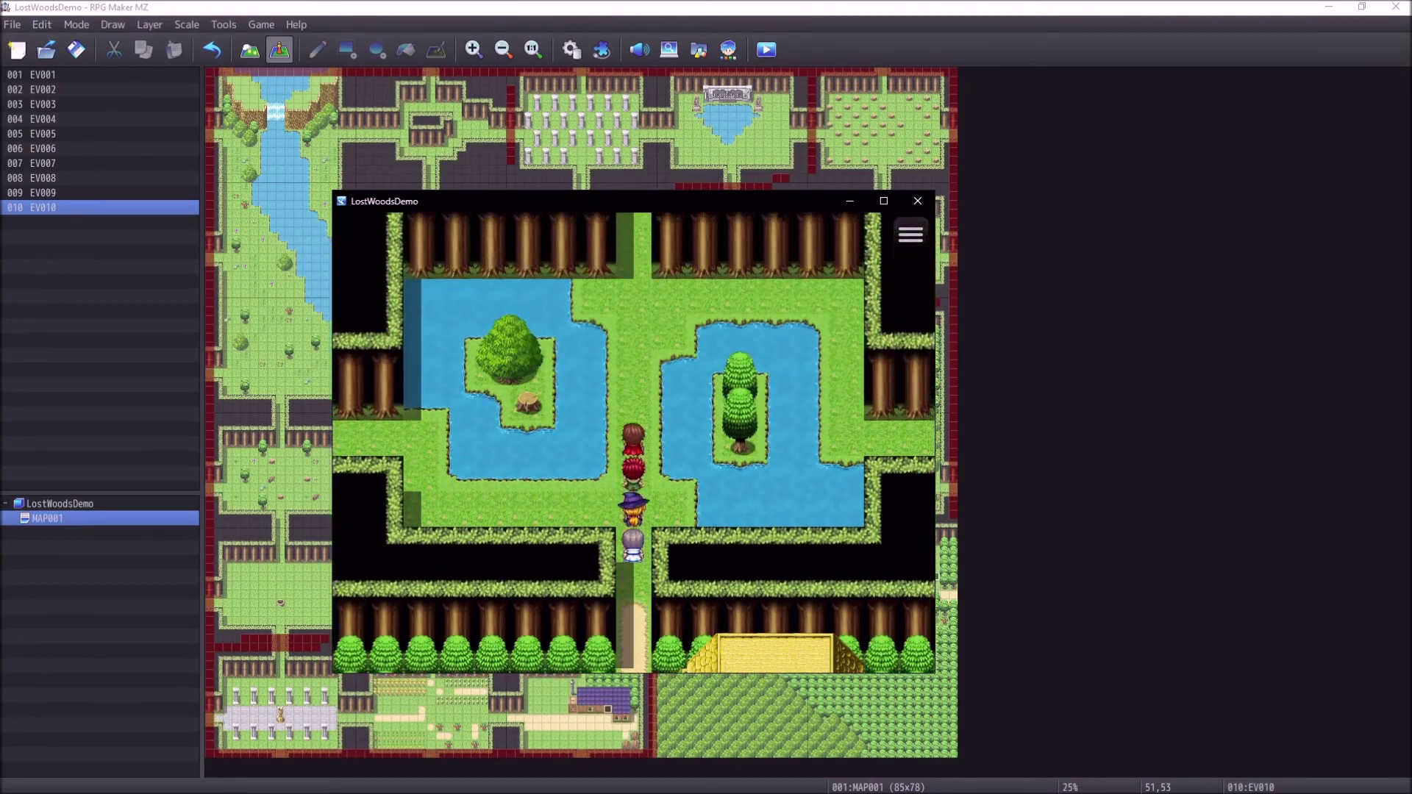
Step: Walk the party east into the flower-bed clearing, test its south exit back to the village, and close the playtest
key("Right")
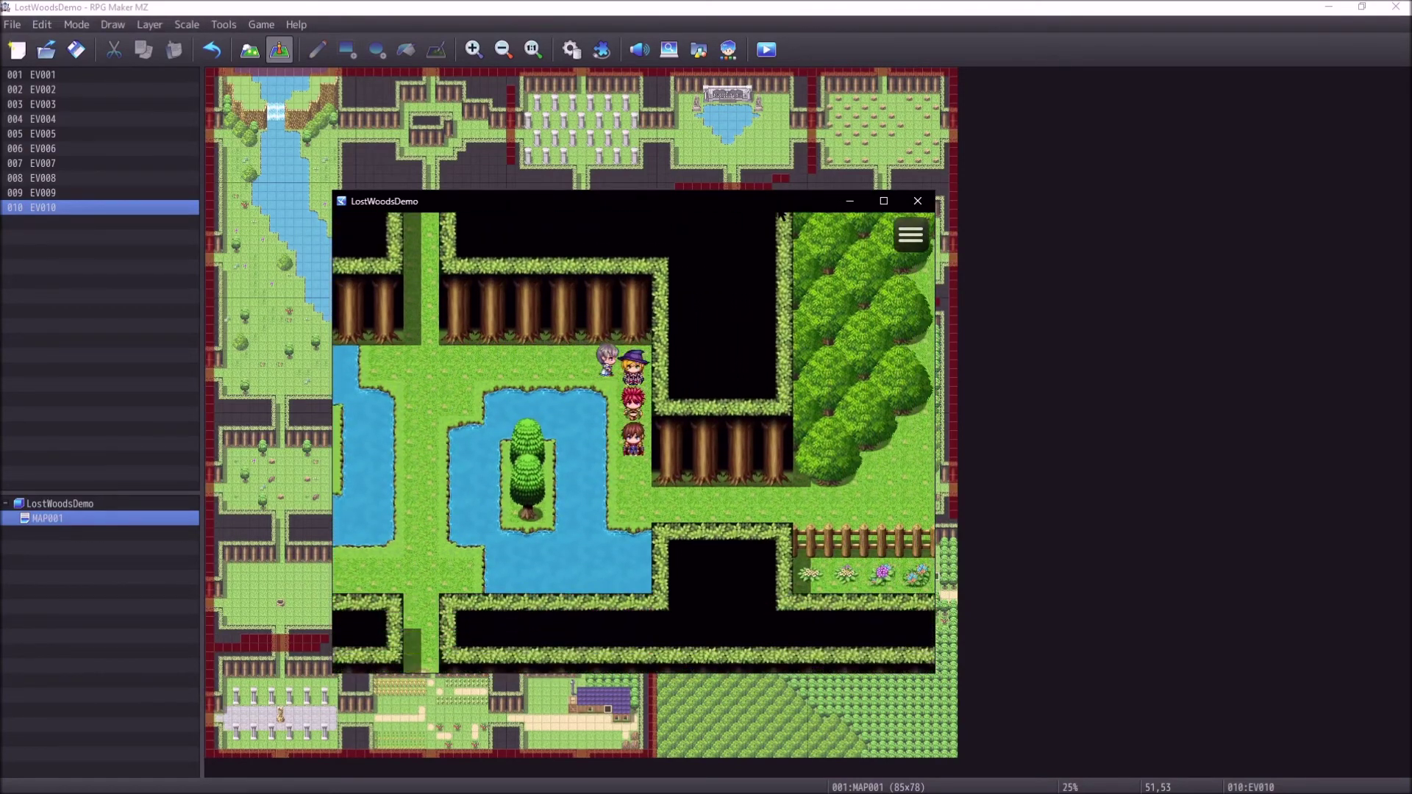
key("Right")
key("Down")
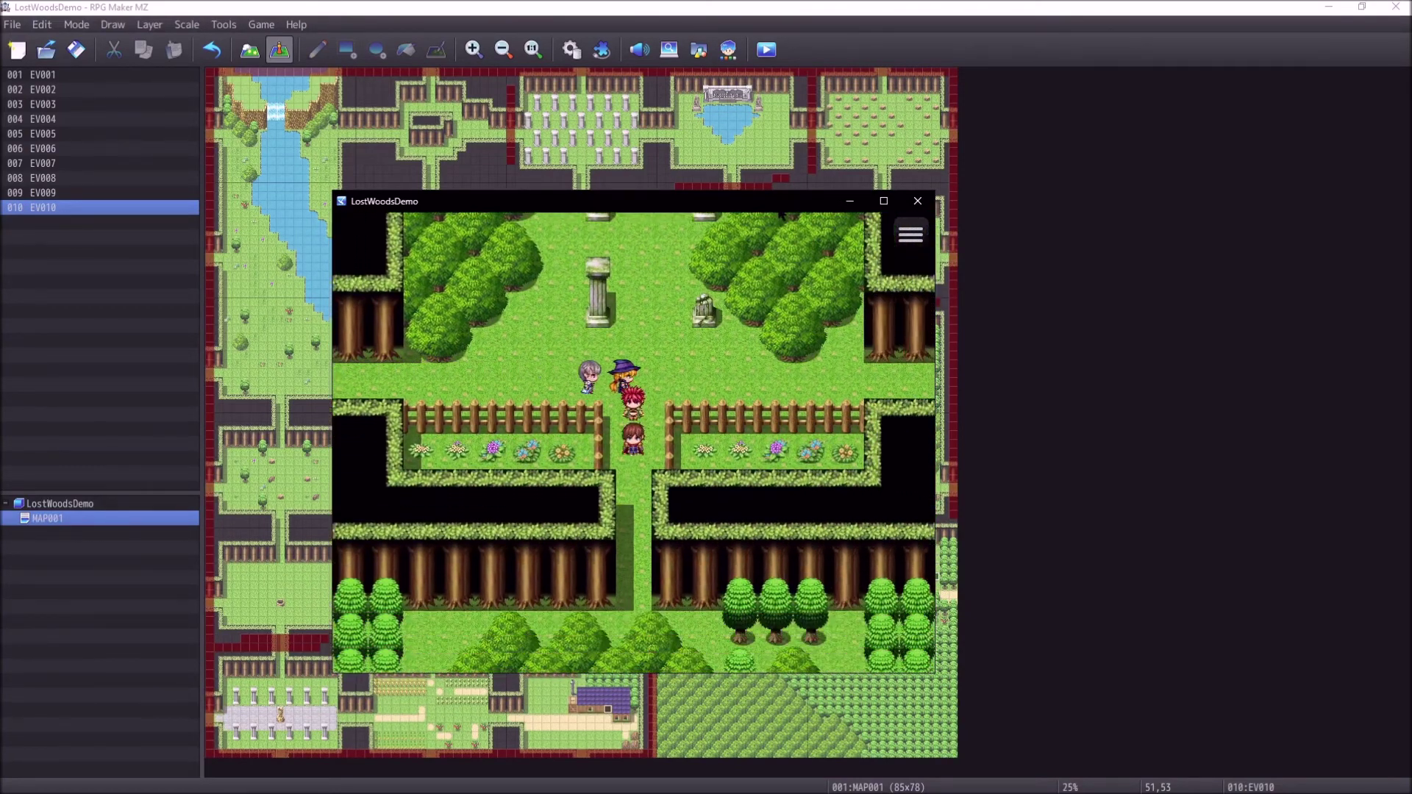
key("Up")
key("Right")
key("Down")
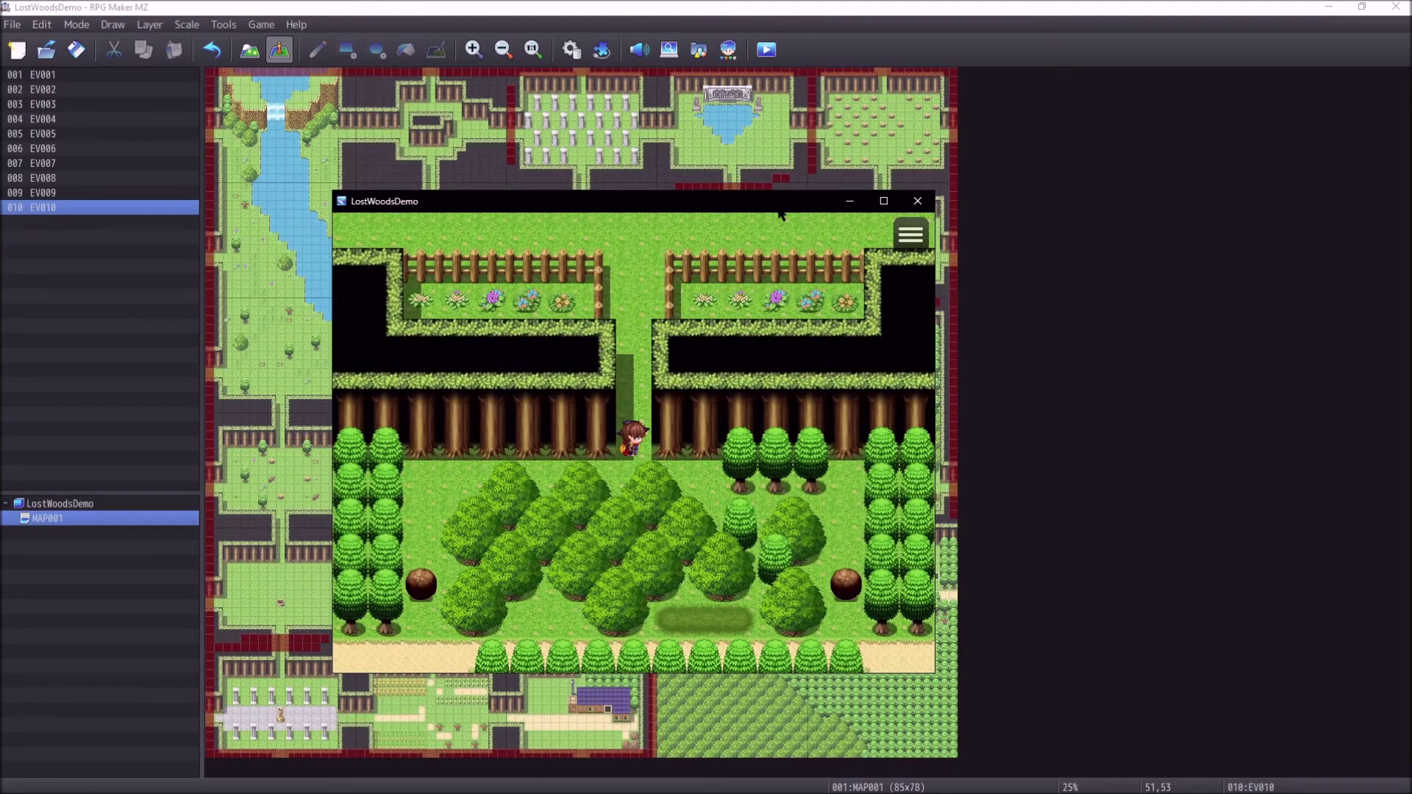
left_click(917, 201)
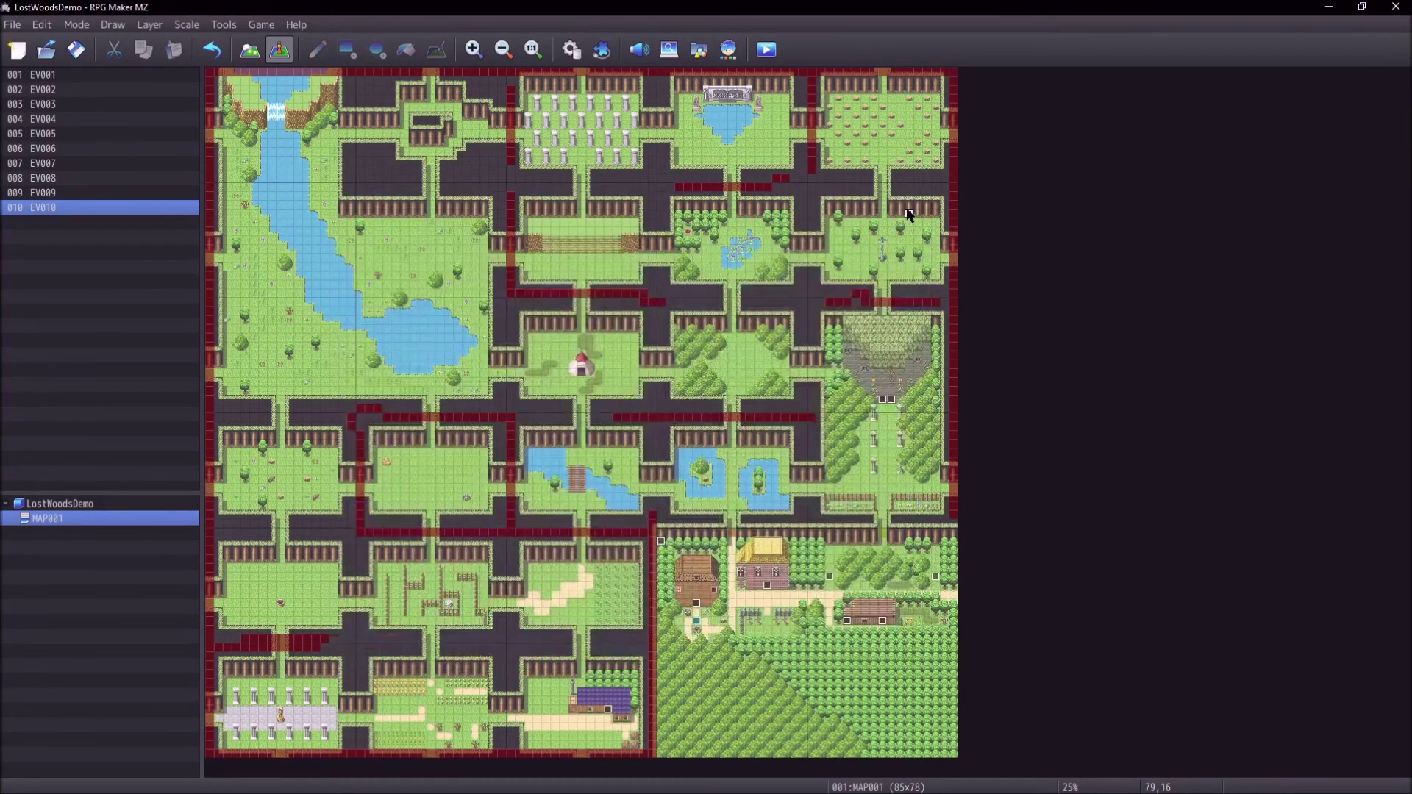
Step: Open EV010 in the event editor, discarding the blank event started beside it
double_click(670, 551)
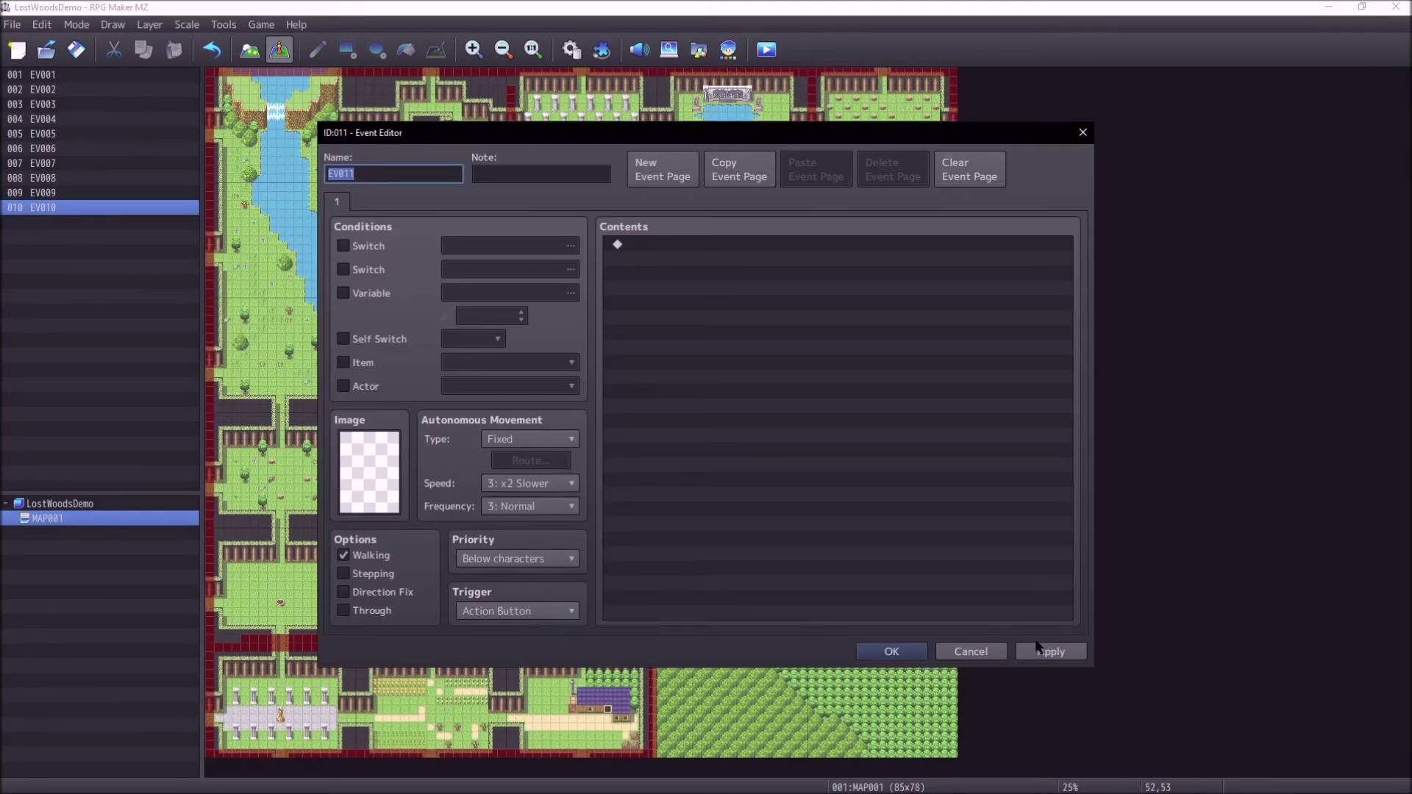
left_click(965, 651)
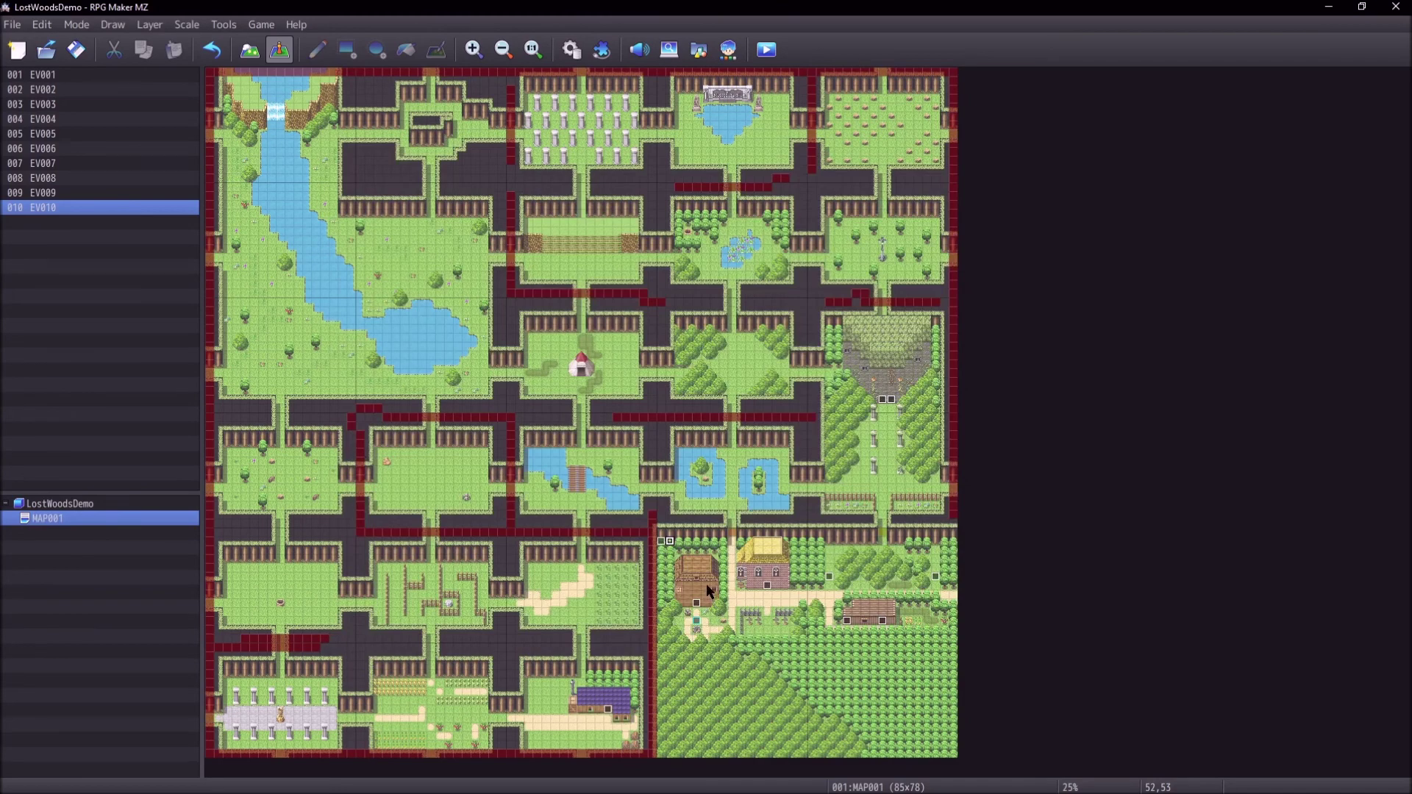
double_click(666, 544)
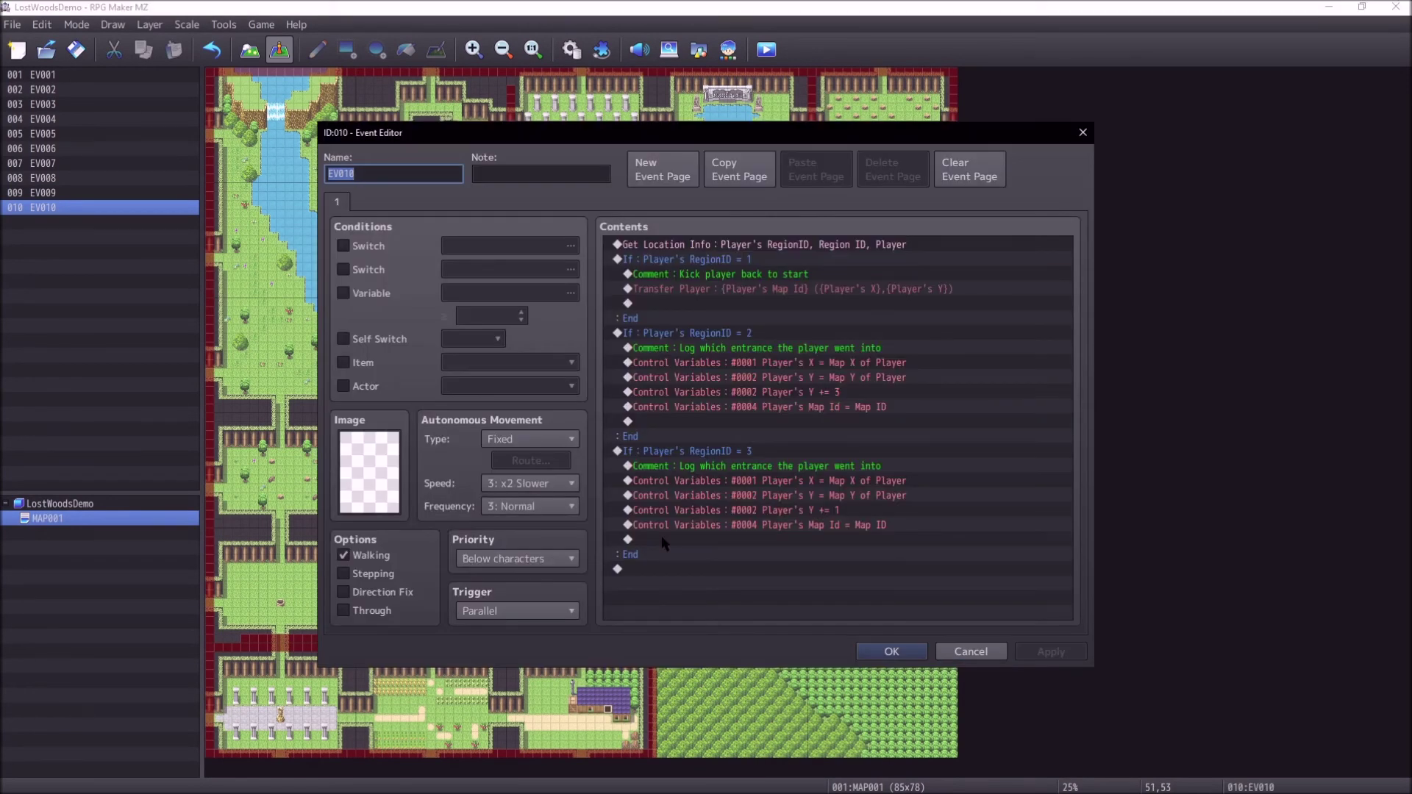